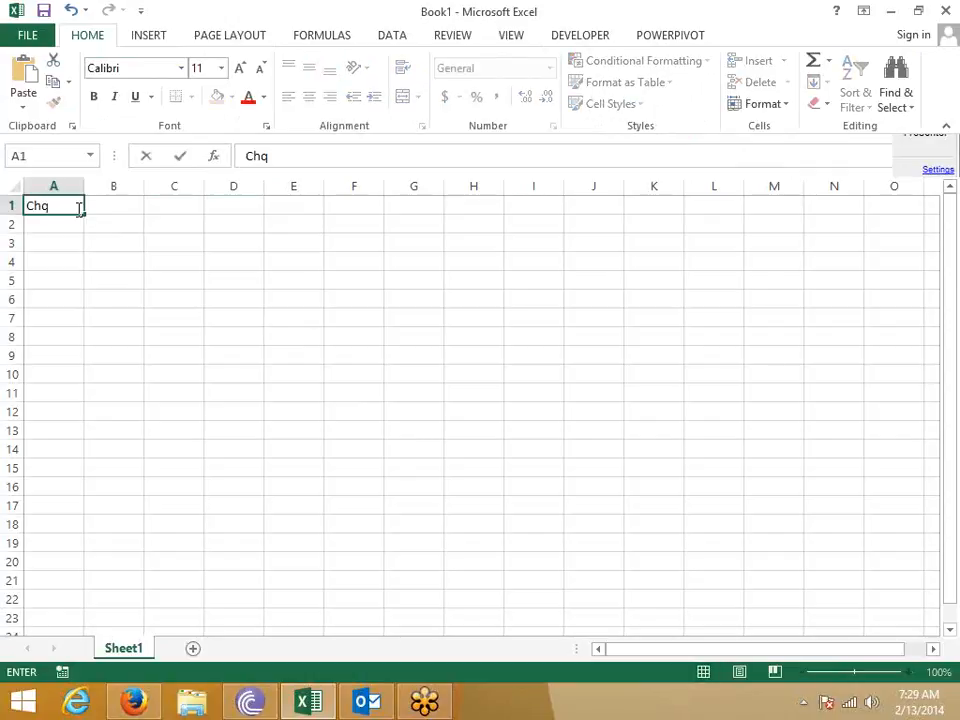
# - Add the Chq heading, enter 1245 and 14154, and convert them from text to numbers
pyautogui.press('Return')
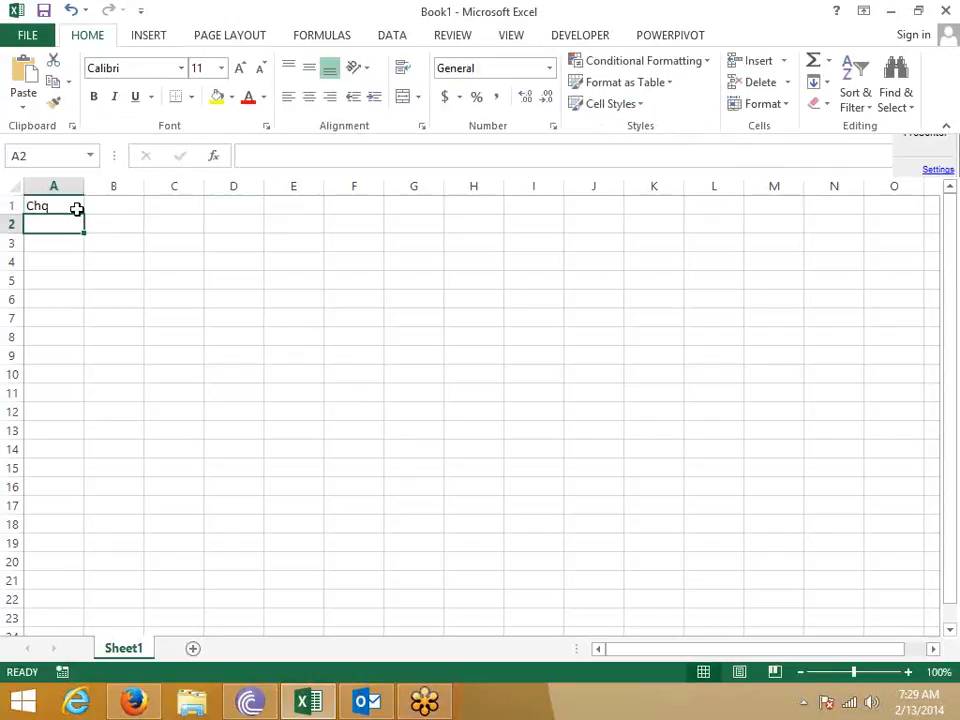
pyautogui.write("'0001245")
pyautogui.press('Return')
pyautogui.write("'0014154")
pyautogui.press('Return')
pyautogui.press('Return')
pyautogui.press('Up')
pyautogui.press('Up')
pyautogui.press('Up')
pyautogui.hotkey('shift', 'Down')
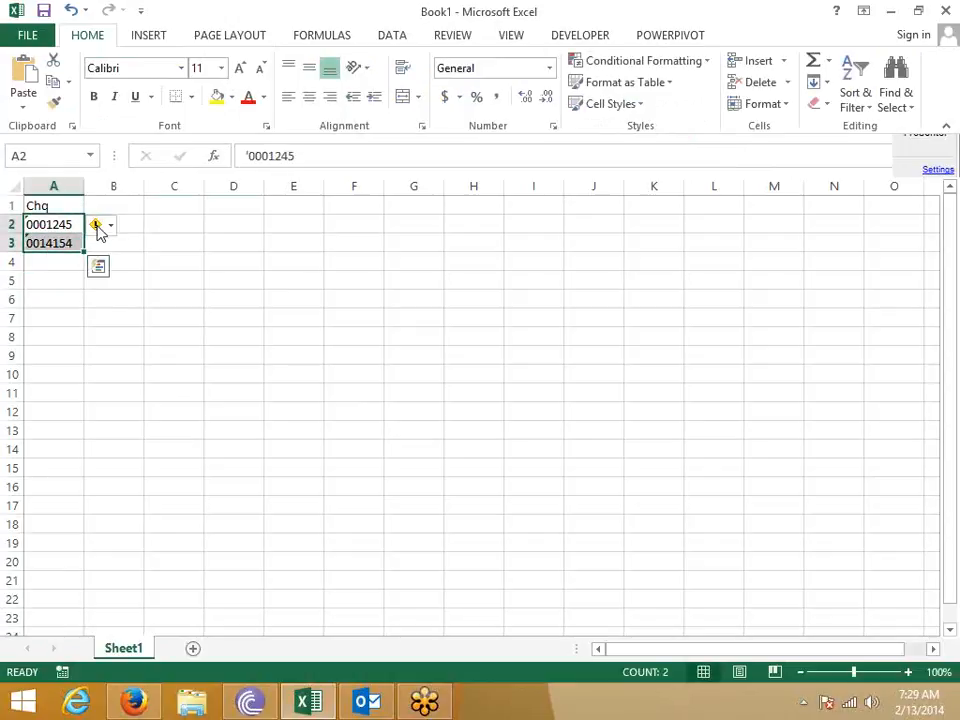
pyautogui.click(96, 227)
pyautogui.click(122, 277)
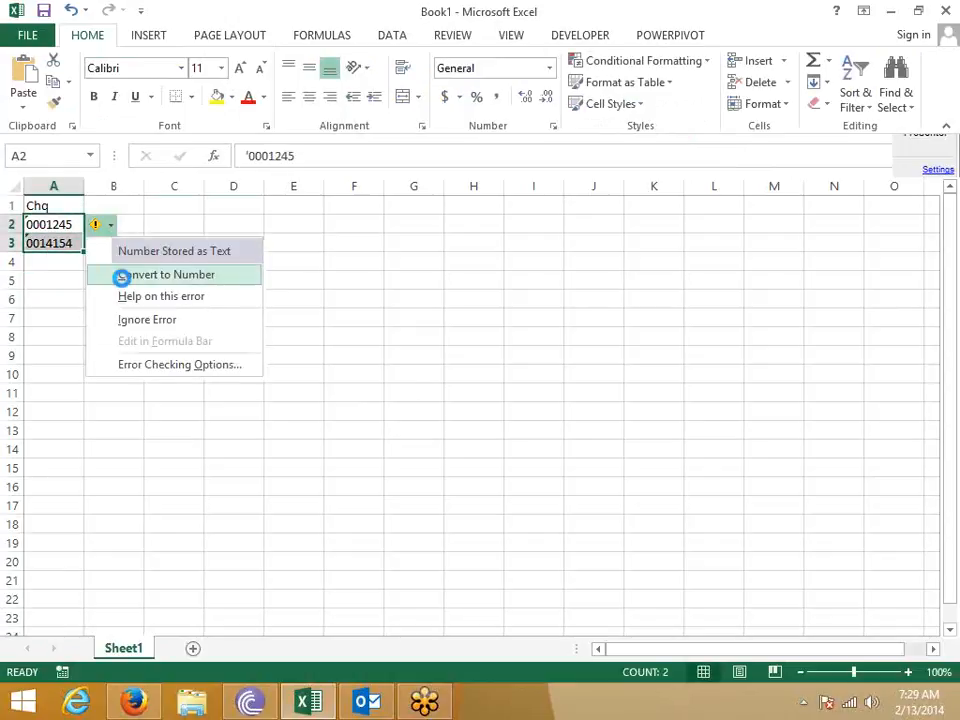
# - Enter 1254, 251, 365 and 2541 in A4:A7, then select A2:A7
pyautogui.click(62, 262)
pyautogui.write('1254')
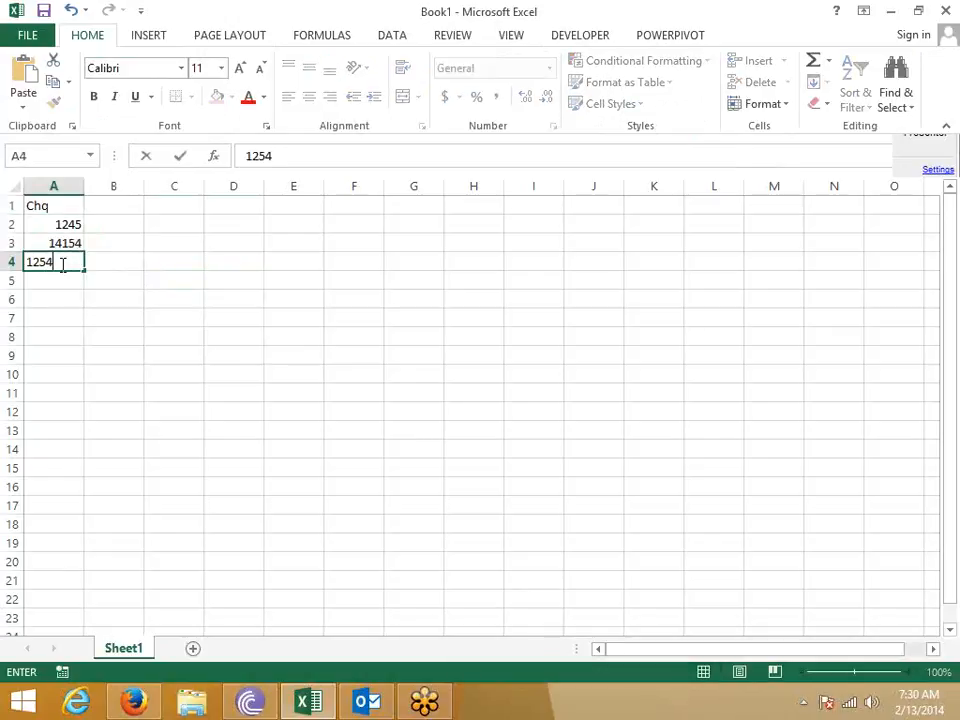
pyautogui.press('Return')
pyautogui.write('25')
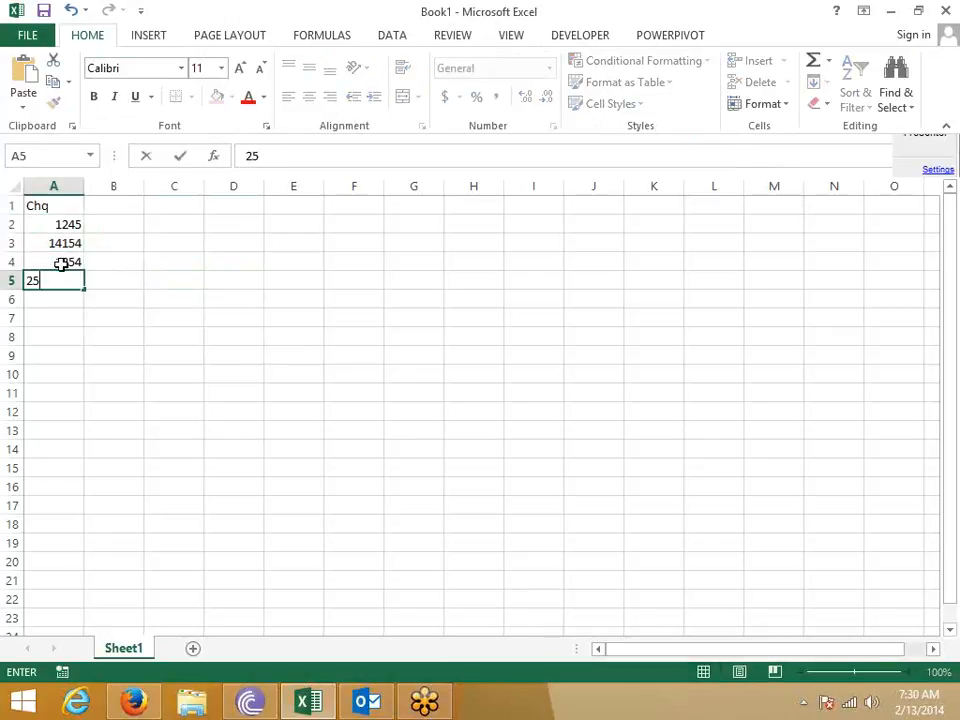
pyautogui.write('1')
pyautogui.press('Return')
pyautogui.write('365')
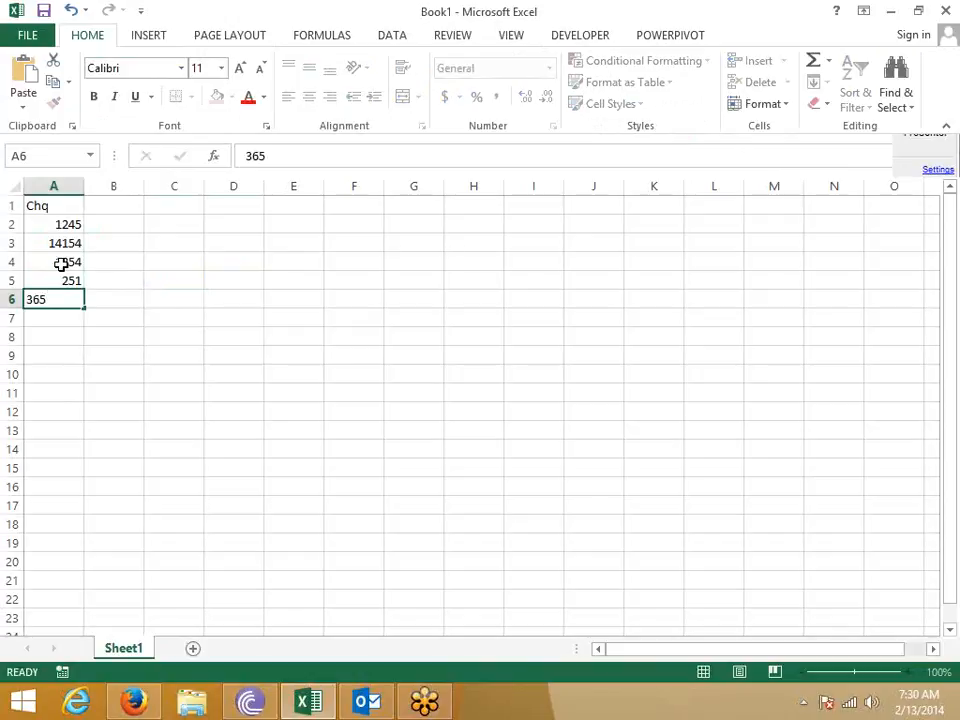
pyautogui.press('Return')
pyautogui.write('254')
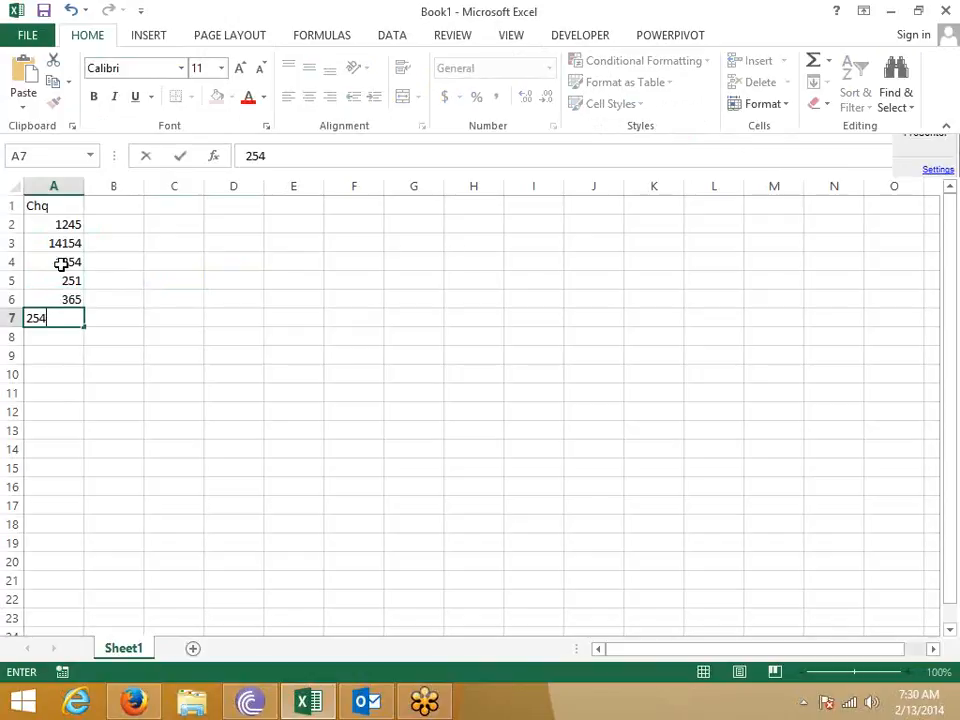
pyautogui.write('1')
pyautogui.press('Return')
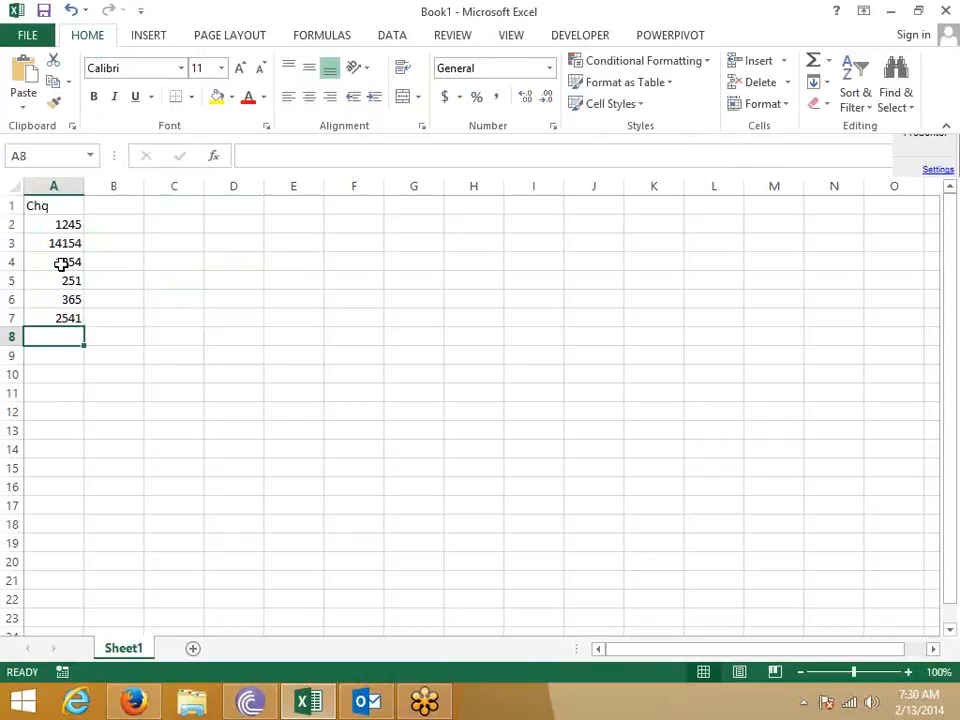
pyautogui.press('Up')
pyautogui.hotkey('ctrl', 'Up')
pyautogui.hotkey('ctrl', 'shift', 'Down')
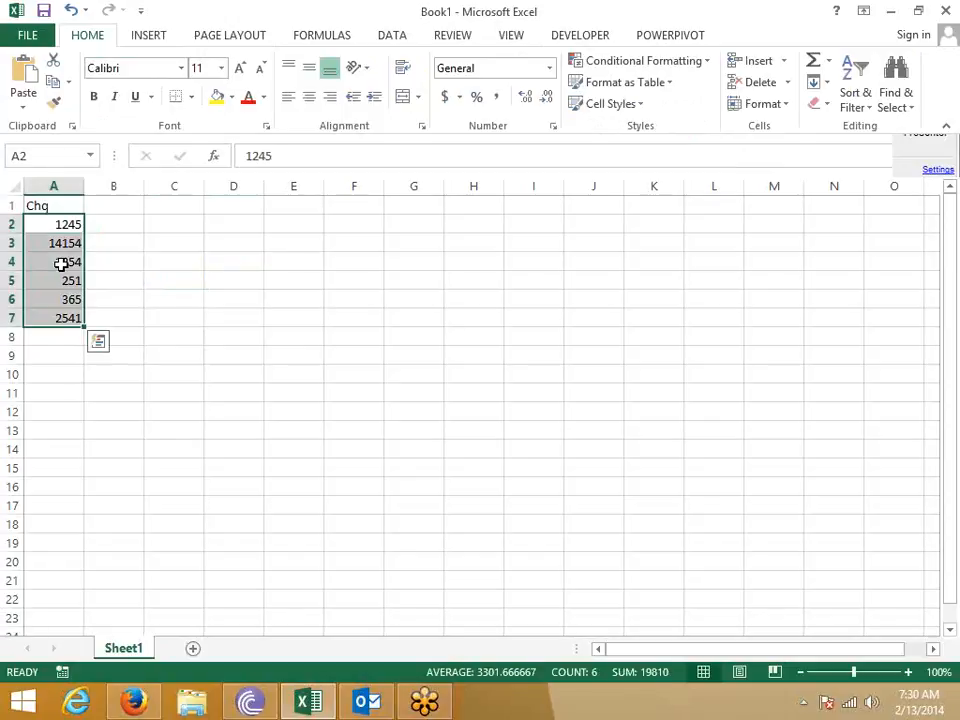
# - Give A2:A7 the custom format 000000 so they show 001245 through 002541
pyautogui.rightClick(62, 263)
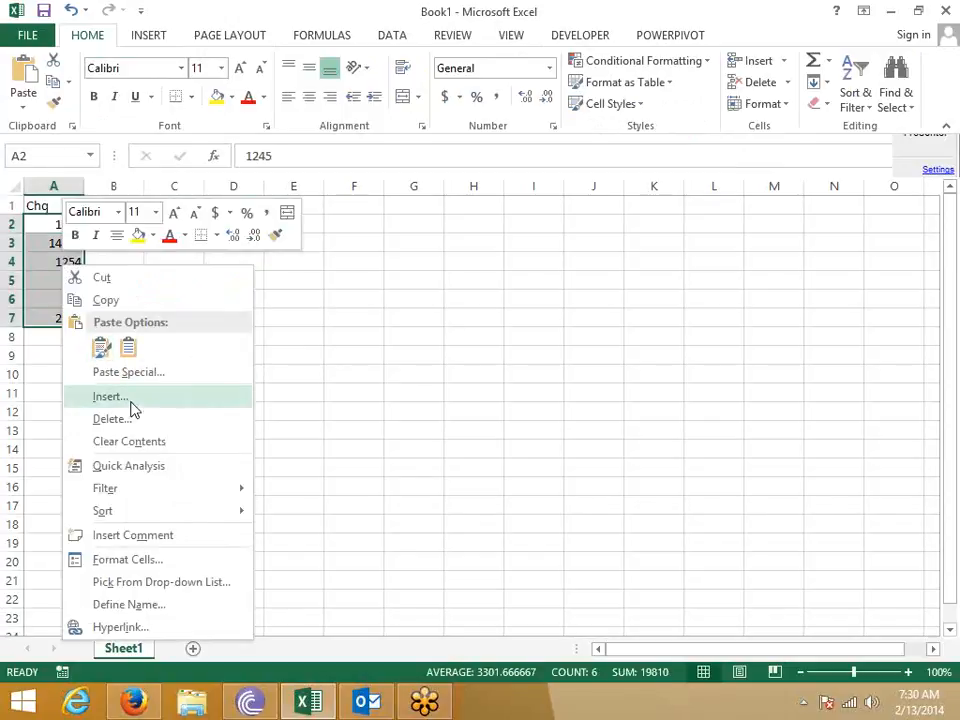
pyautogui.click(137, 567)
pyautogui.moveTo(156, 261); pyautogui.dragTo(343, 125)
pyautogui.click(227, 343)
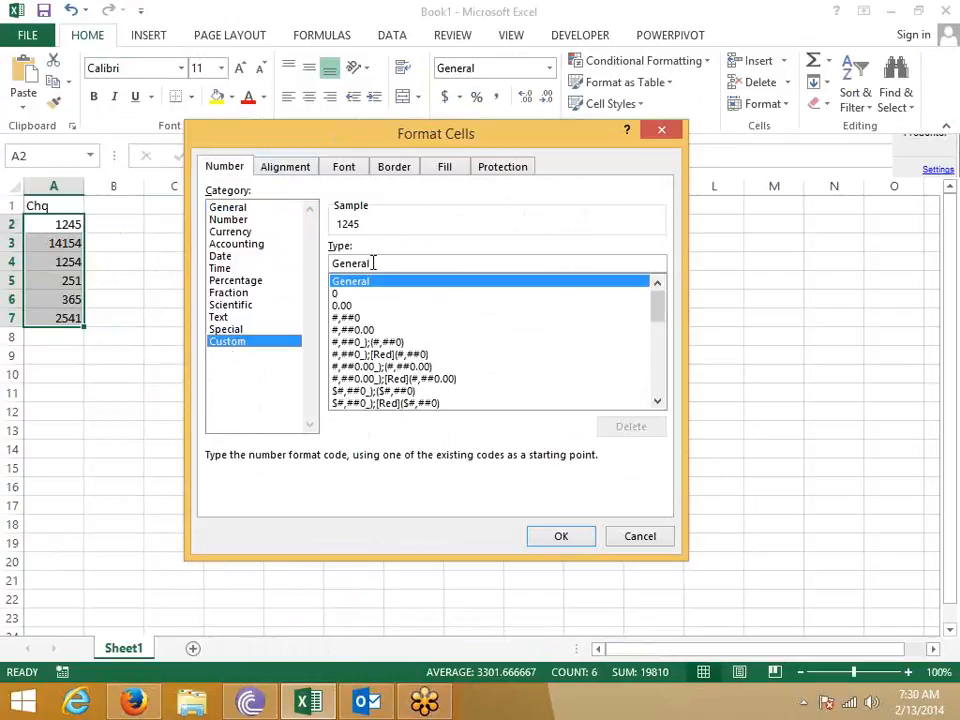
pyautogui.moveTo(375, 264); pyautogui.dragTo(274, 256)
pyautogui.write('00')
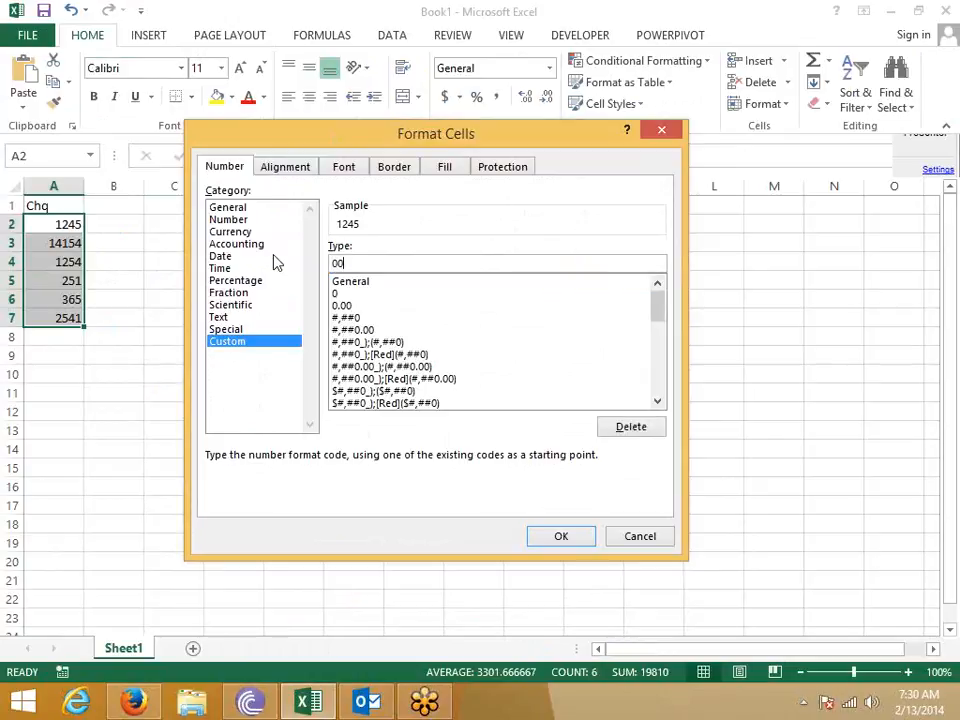
pyautogui.write('0000')
pyautogui.press('Return')
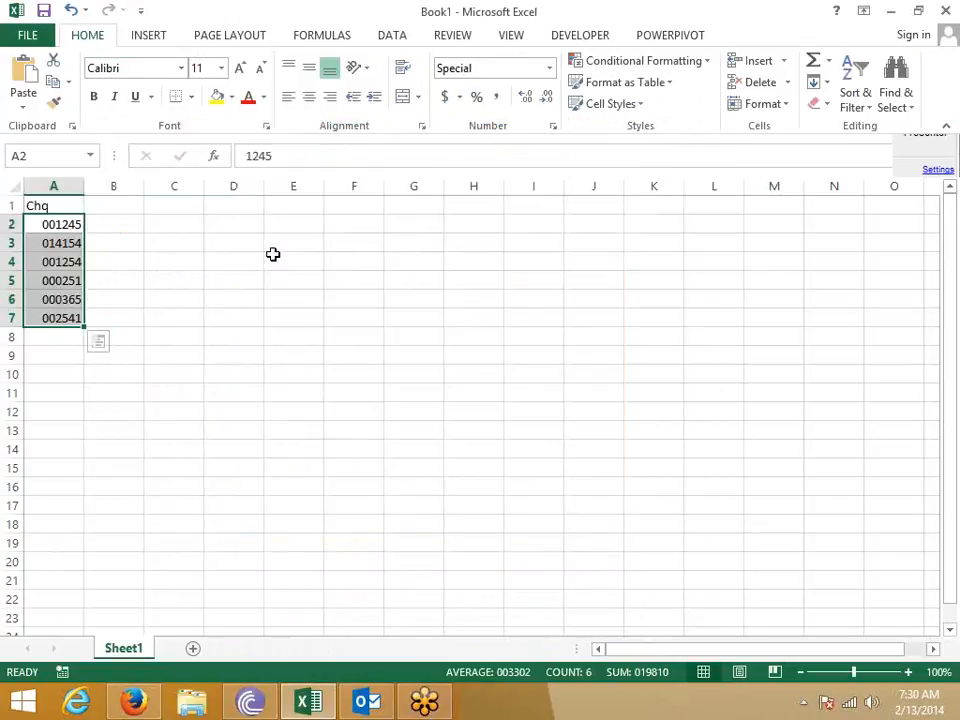
pyautogui.press('Up')
# - Enter 001245 as text in D2
pyautogui.press('Down')
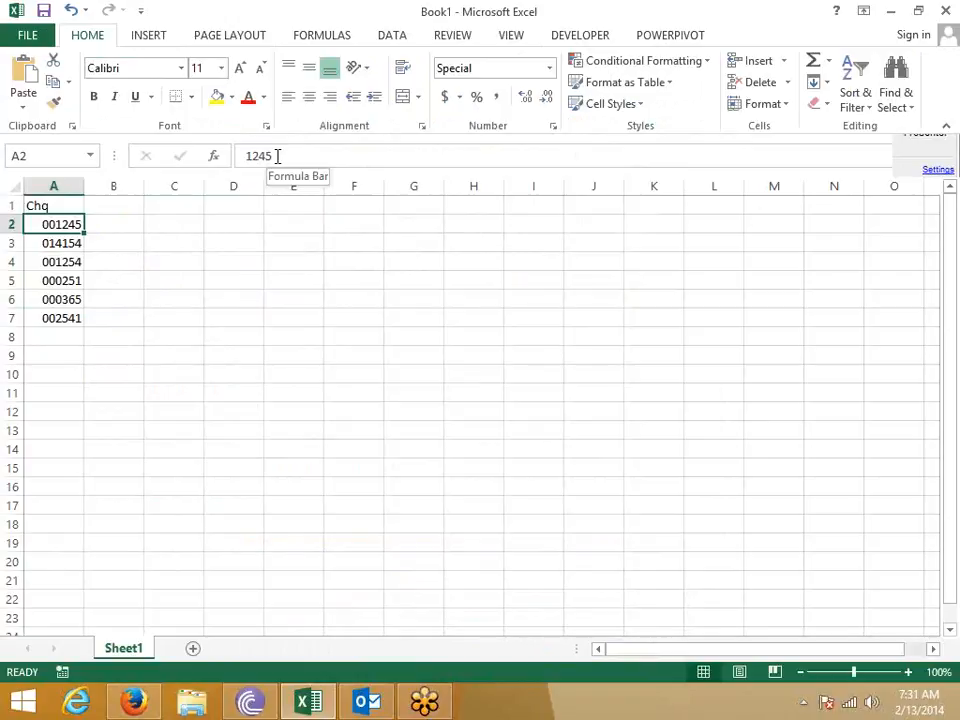
pyautogui.press('Right')
pyautogui.press('Right')
pyautogui.press('Right')
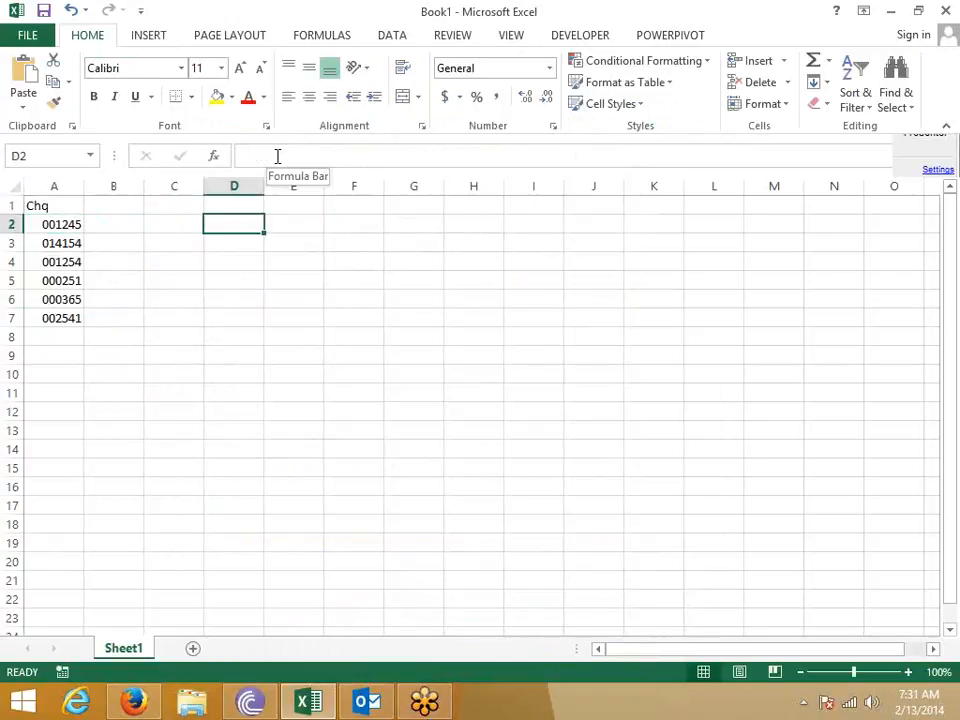
pyautogui.write("'001245")
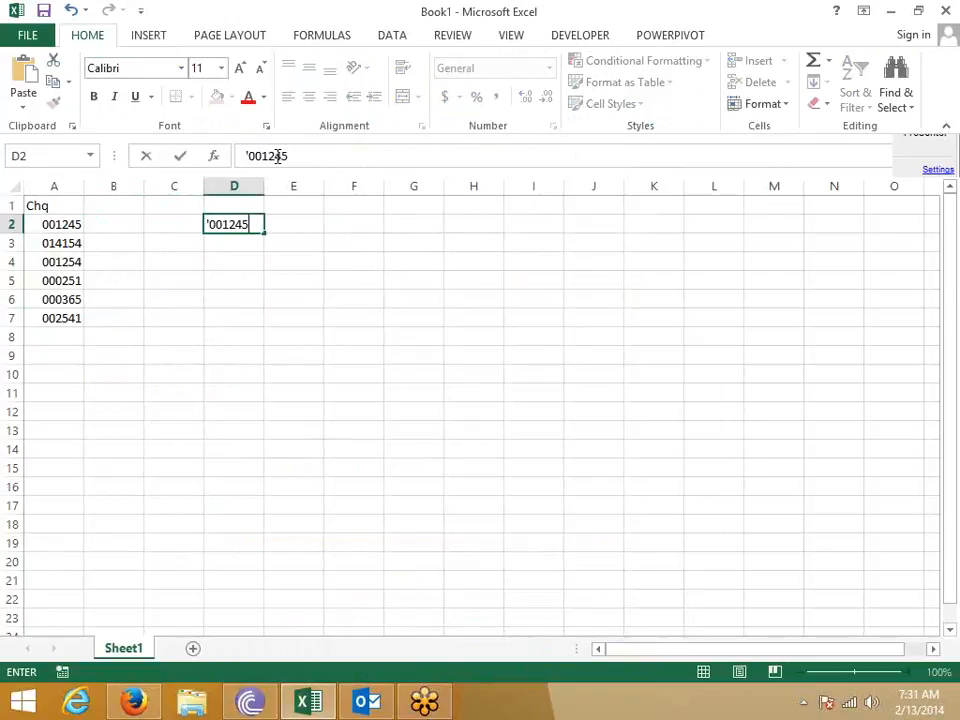
pyautogui.press('Return')
# - Put the formula =A2=D2 in C2, which returns FALSE
pyautogui.press('Down')
pyautogui.press('Left')
pyautogui.press('Up')
pyautogui.press('Up')
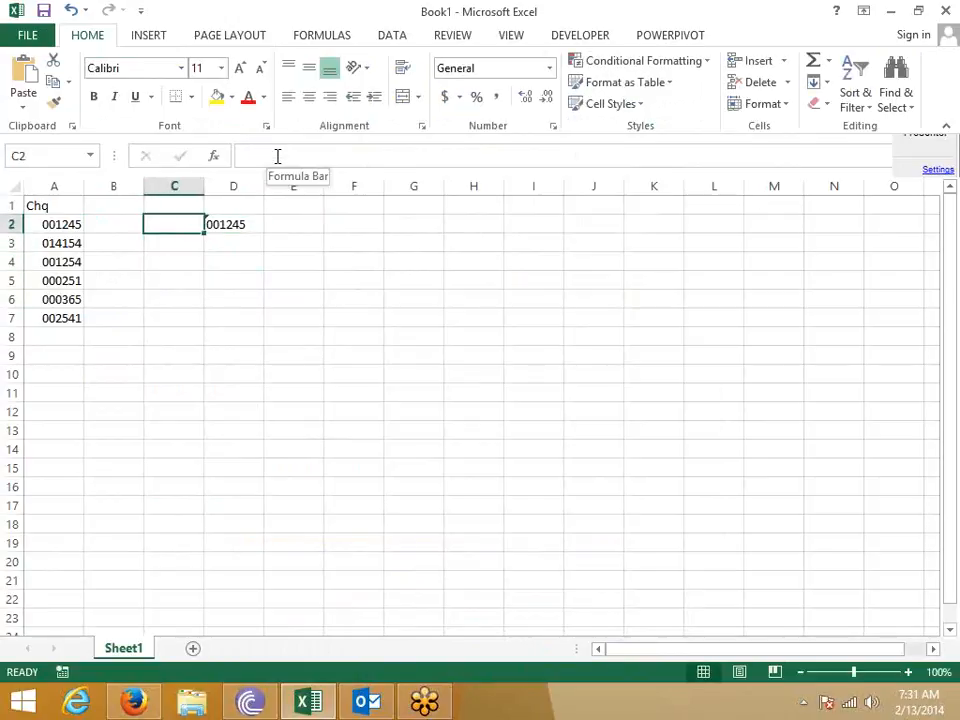
pyautogui.write('=')
pyautogui.press('Left')
pyautogui.press('Left')
pyautogui.write('=')
pyautogui.press('Right')
pyautogui.press('Return')
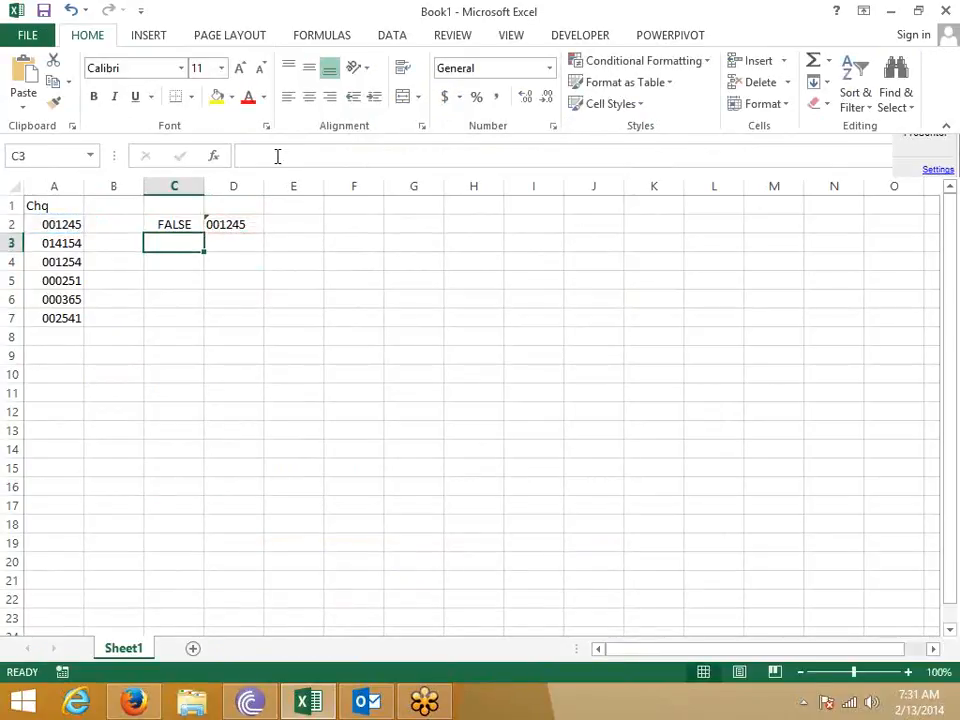
# - Compare A2's stored value 1245 with D2's text 001245 to explain the FALSE
pyautogui.press('Up')
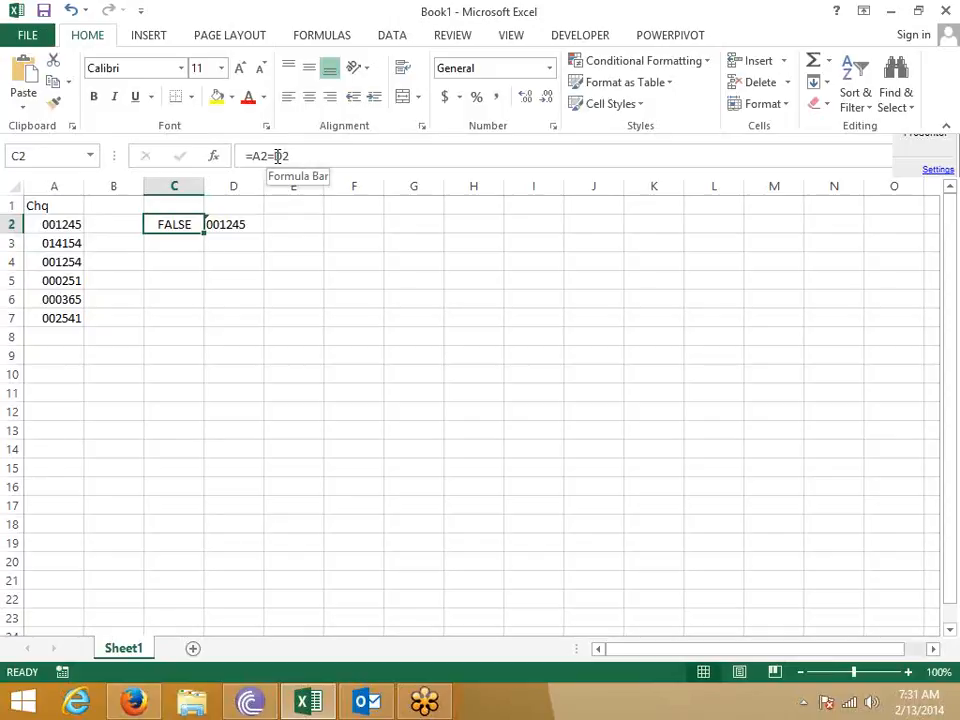
pyautogui.press('Left')
pyautogui.press('Left')
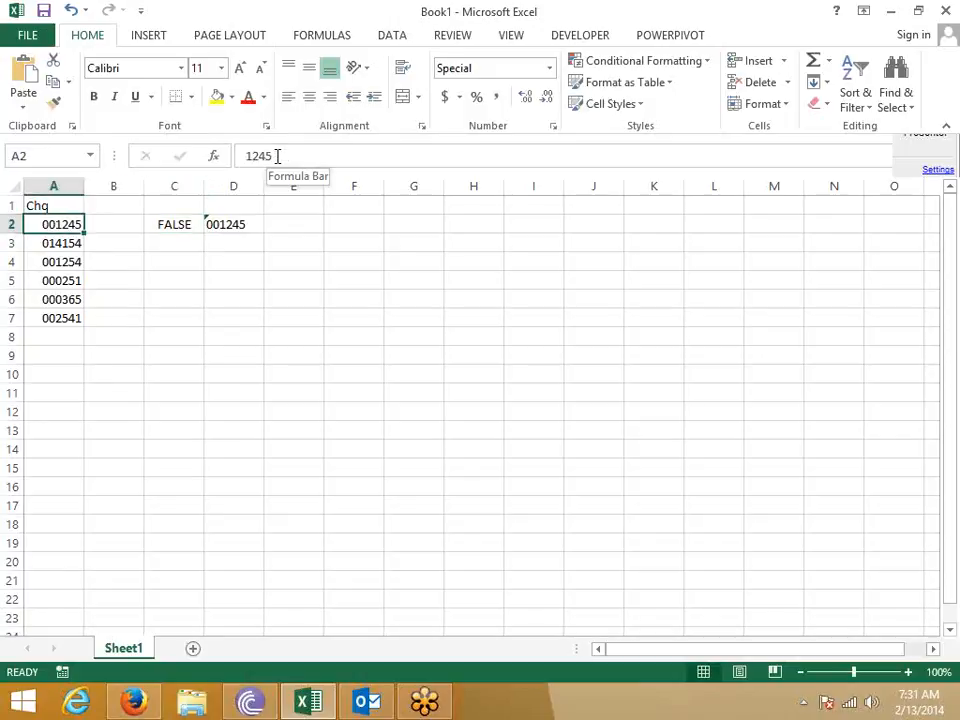
pyautogui.press('Right')
pyautogui.press('Right')
pyautogui.press('Right')
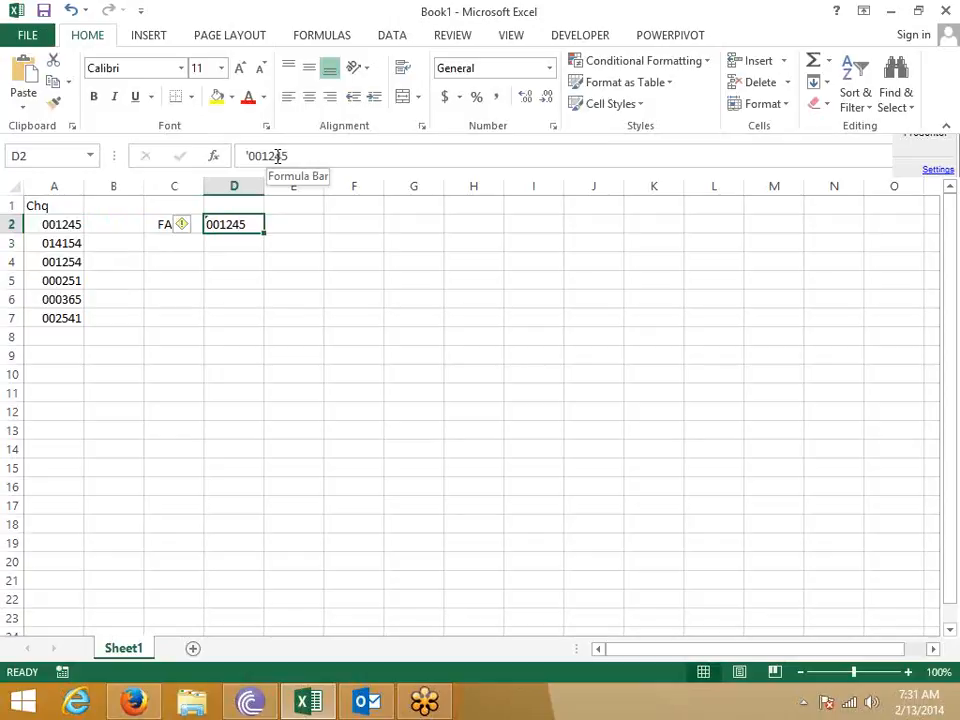
pyautogui.press('Left')
pyautogui.press('Left')
pyautogui.press('Left')
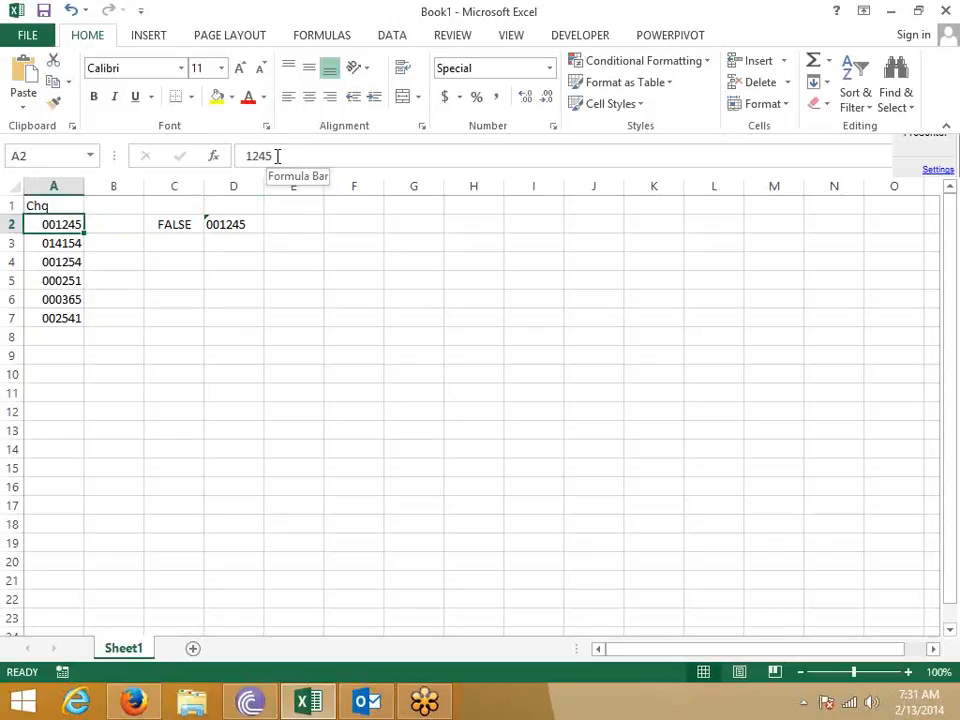
pyautogui.press('Right')
pyautogui.press('Right')
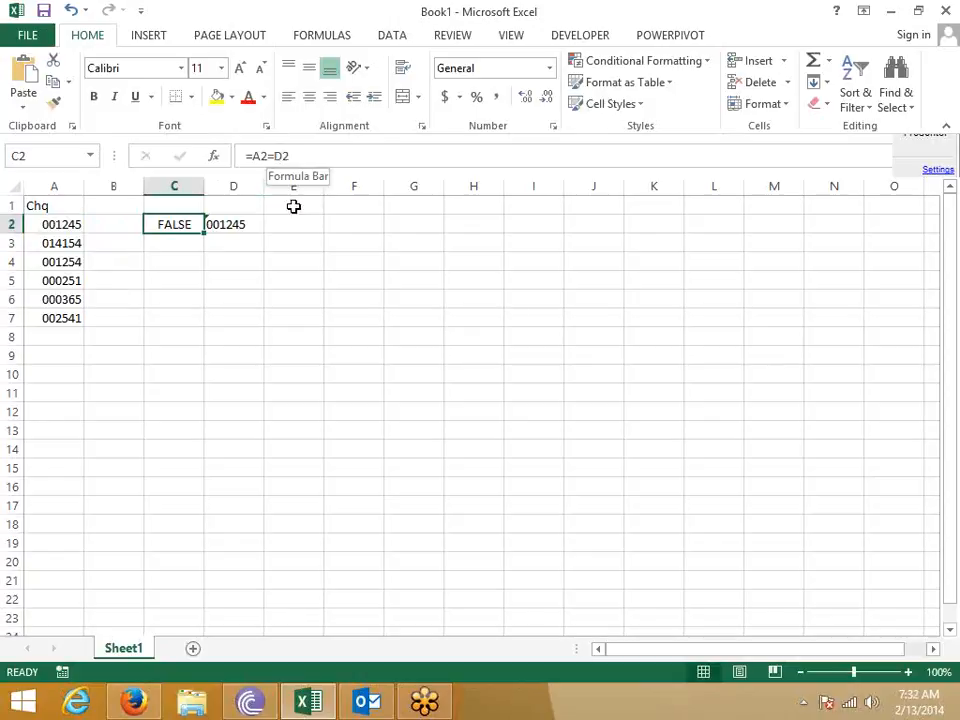
pyautogui.click(279, 308)
pyautogui.write('1')
pyautogui.click(464, 302)
pyautogui.write('1')
pyautogui.click(402, 351)
pyautogui.click(308, 303)
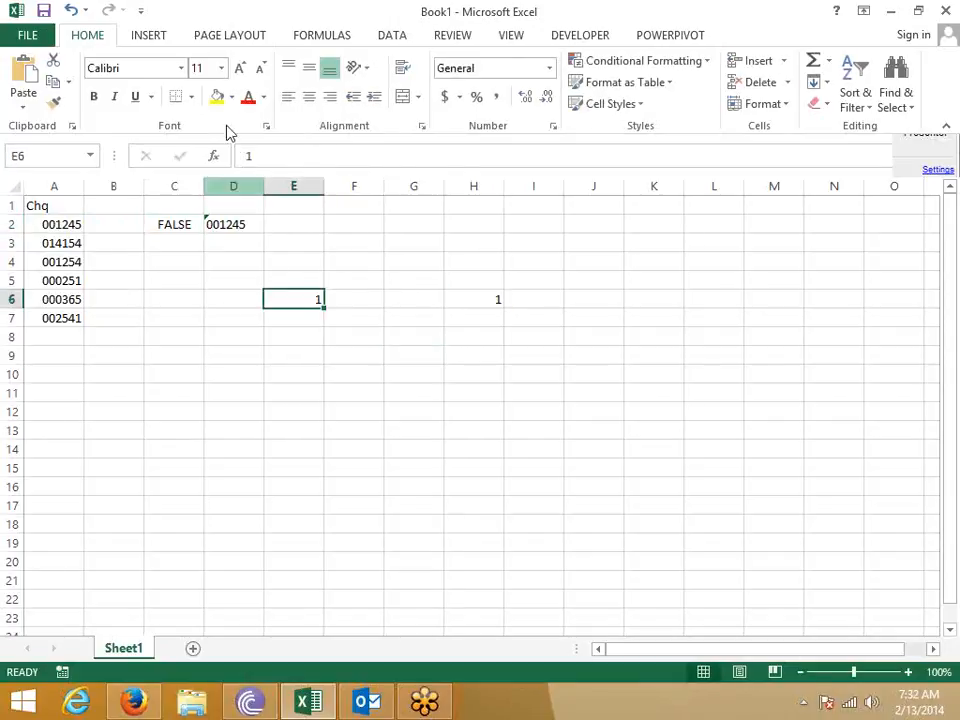
pyautogui.click(216, 96)
pyautogui.click(474, 297)
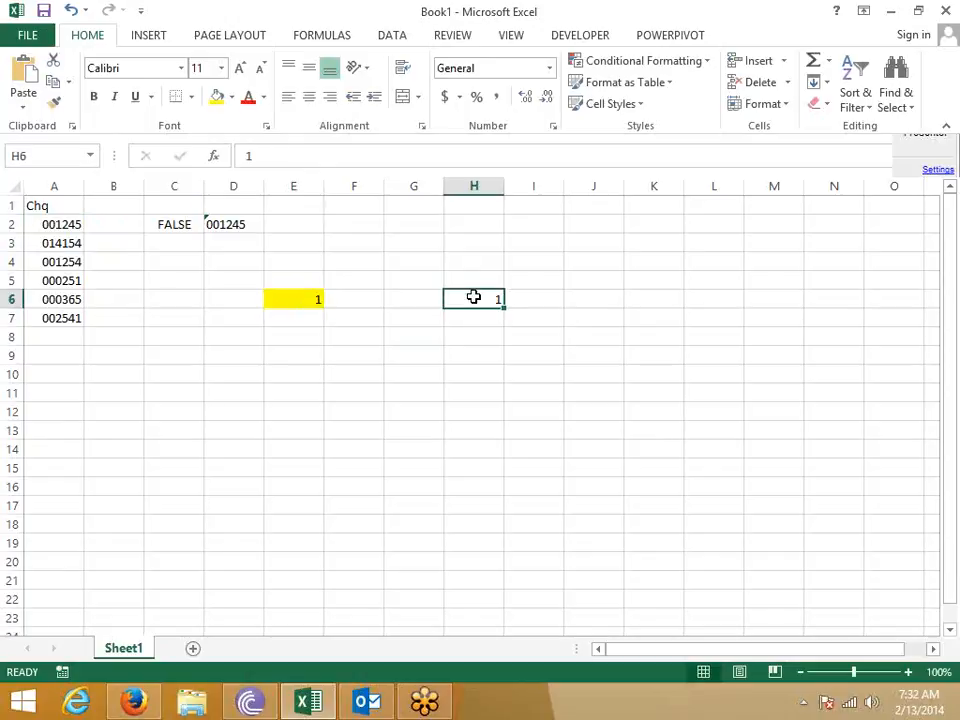
pyautogui.click(412, 298)
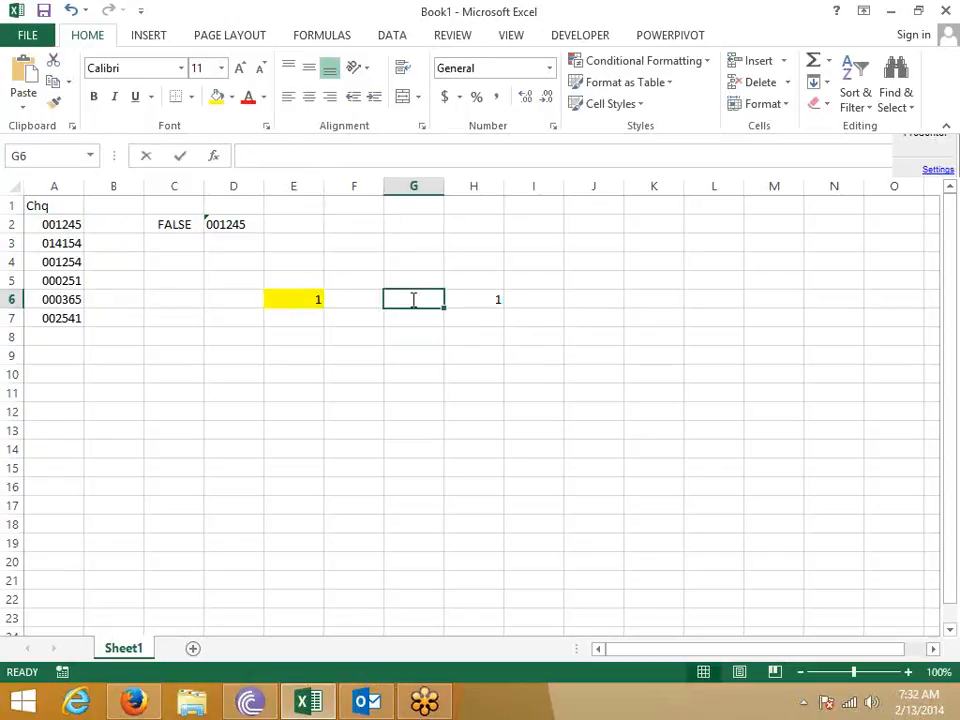
pyautogui.write('=')
pyautogui.press('Left')
pyautogui.press('Left')
pyautogui.write('=')
pyautogui.press('Right')
pyautogui.press('Return')
pyautogui.click(411, 298)
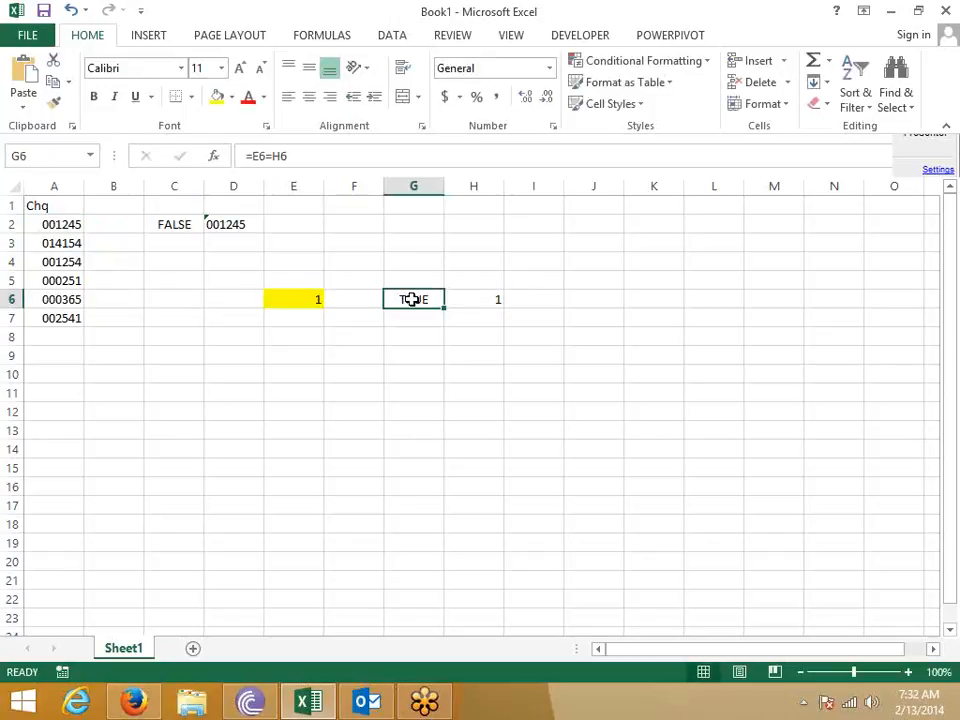
pyautogui.click(509, 300)
pyautogui.moveTo(465, 298); pyautogui.dragTo(317, 299)
pyautogui.press('Delete')
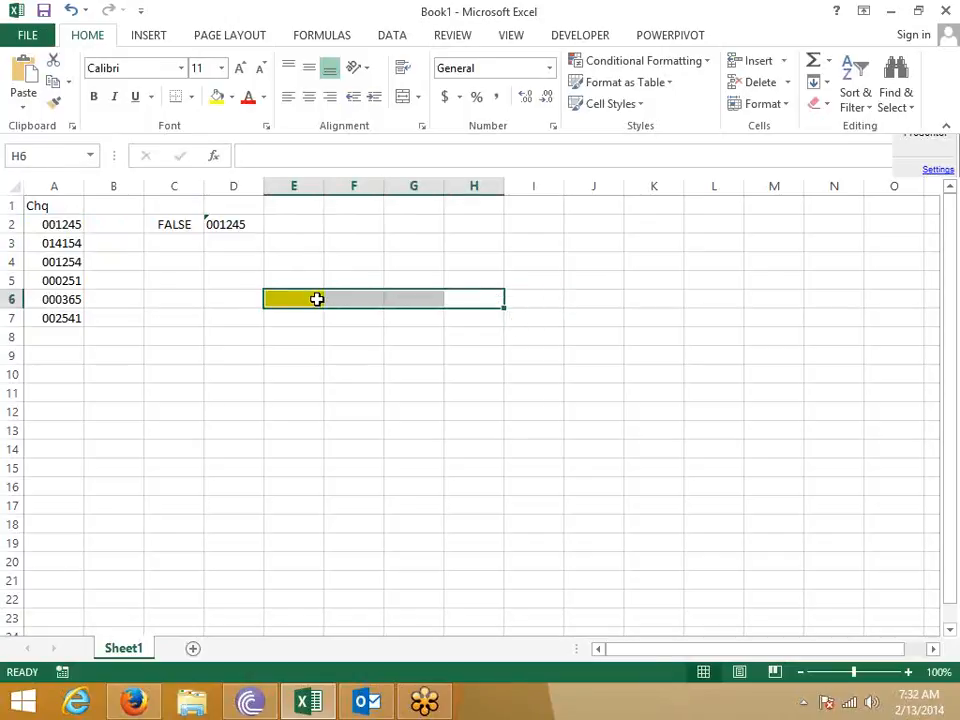
pyautogui.press('Left')
pyautogui.press('Left')
pyautogui.press('Left')
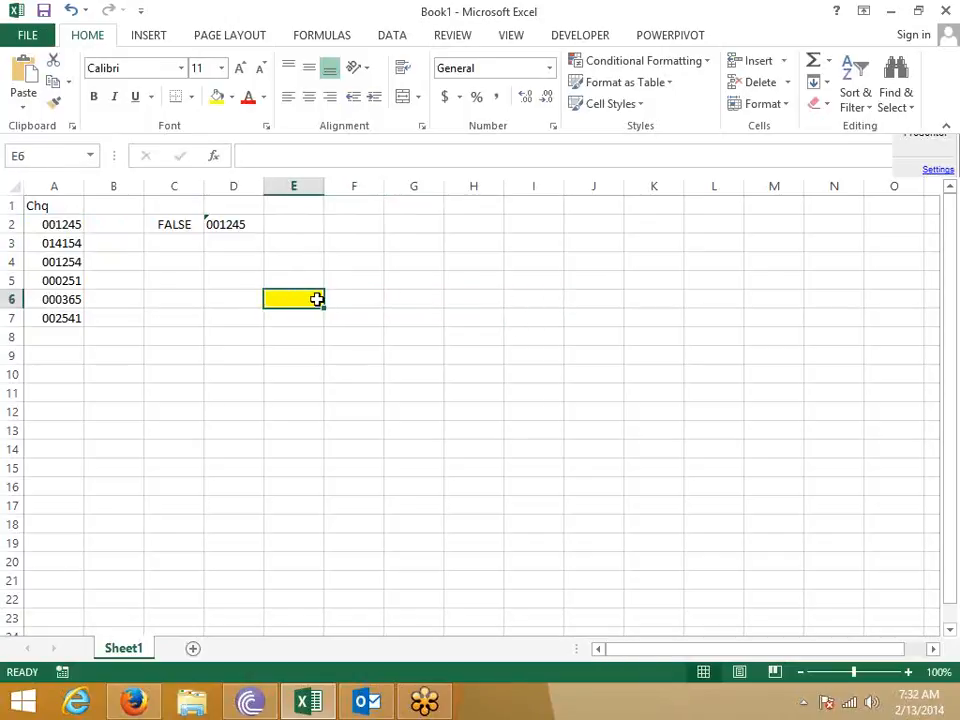
pyautogui.press('Left')
pyautogui.press('Left')
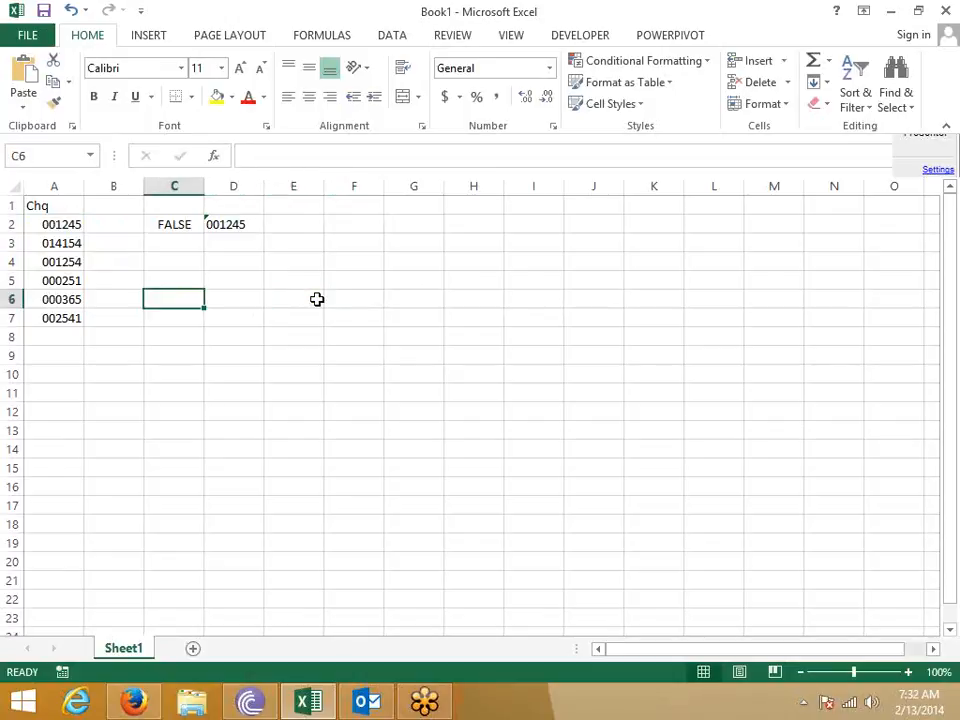
pyautogui.press('Up')
pyautogui.press('Up')
pyautogui.press('Up')
pyautogui.press('Up')
pyautogui.press('Up')
pyautogui.press('Down')
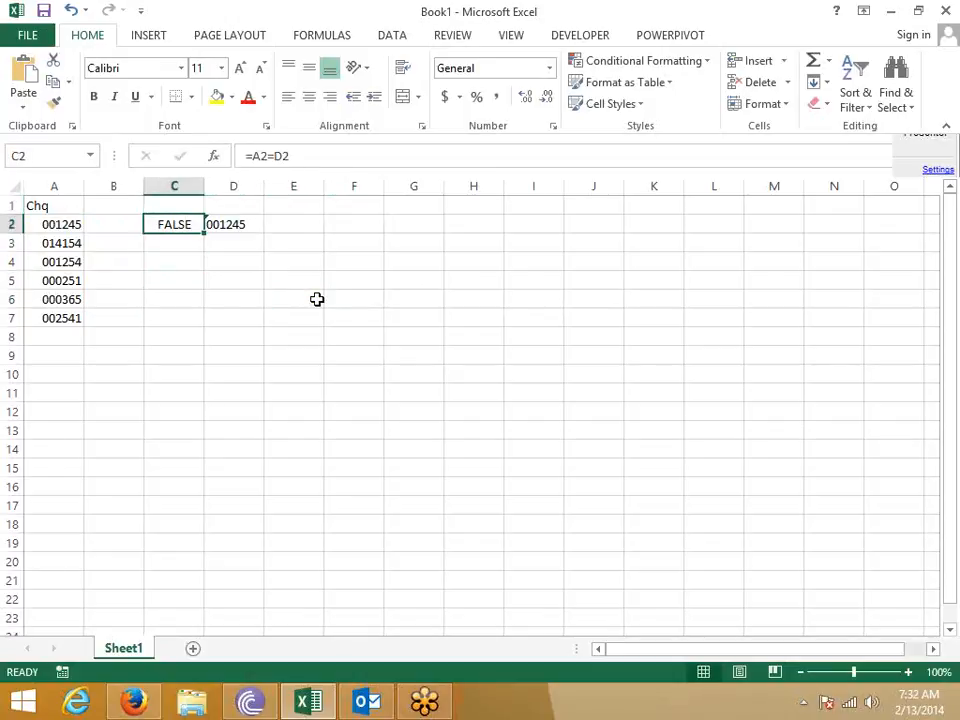
pyautogui.press('Left')
pyautogui.press('Left')
pyautogui.press('Right')
pyautogui.press('Right')
pyautogui.press('Right')
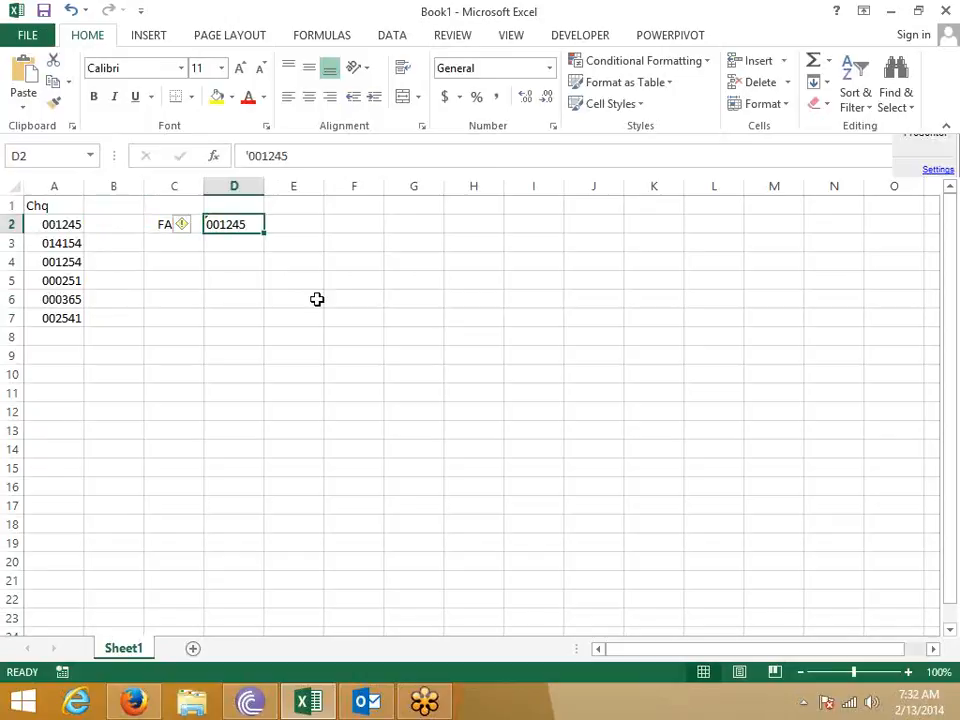
pyautogui.hotkey('shift', 'Down')
pyautogui.hotkey('shift', 'Down')
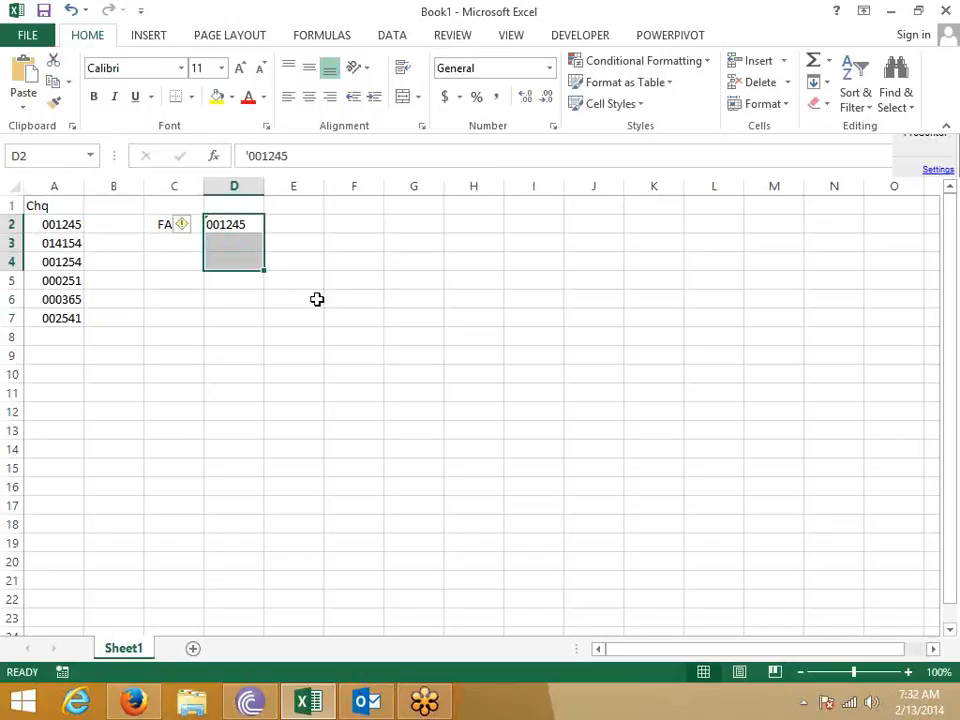
pyautogui.press('Left')
pyautogui.press('Left')
pyautogui.press('Left')
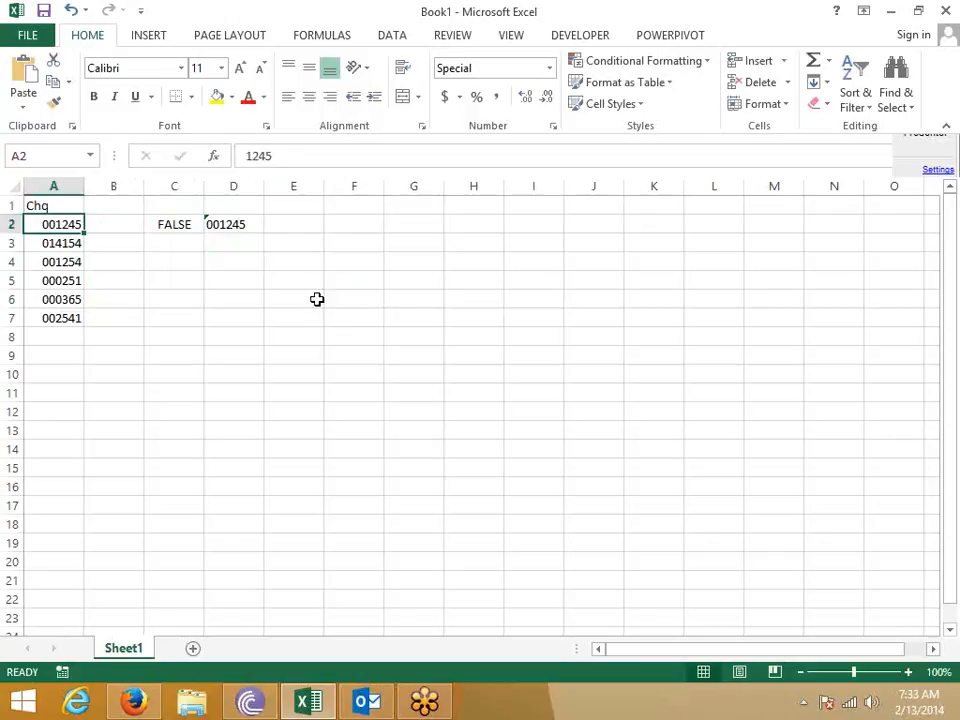
# - Enter =TEXT(A2,"000000") in B2 to produce 001245
pyautogui.press('Right')
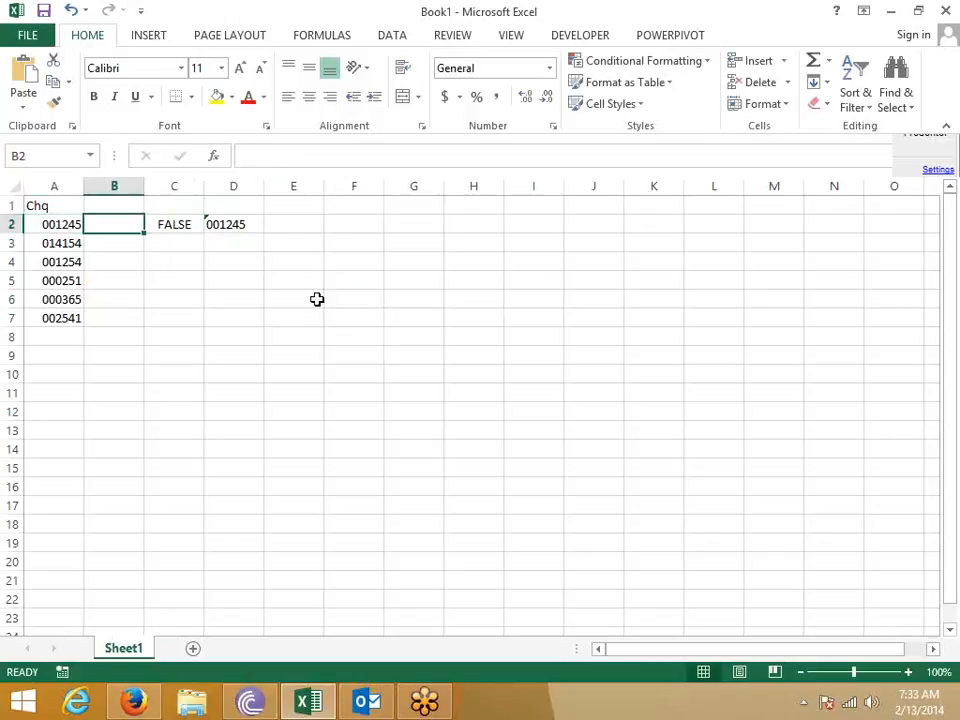
pyautogui.write('=')
pyautogui.write('x')
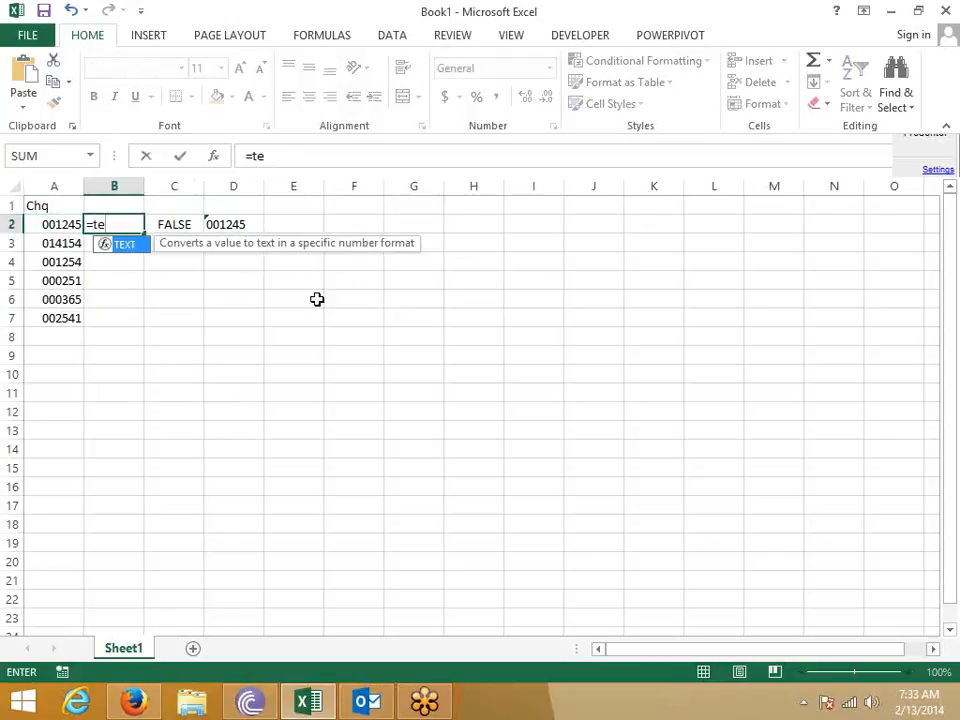
pyautogui.press('Tab')
pyautogui.press('Left')
pyautogui.write(',')
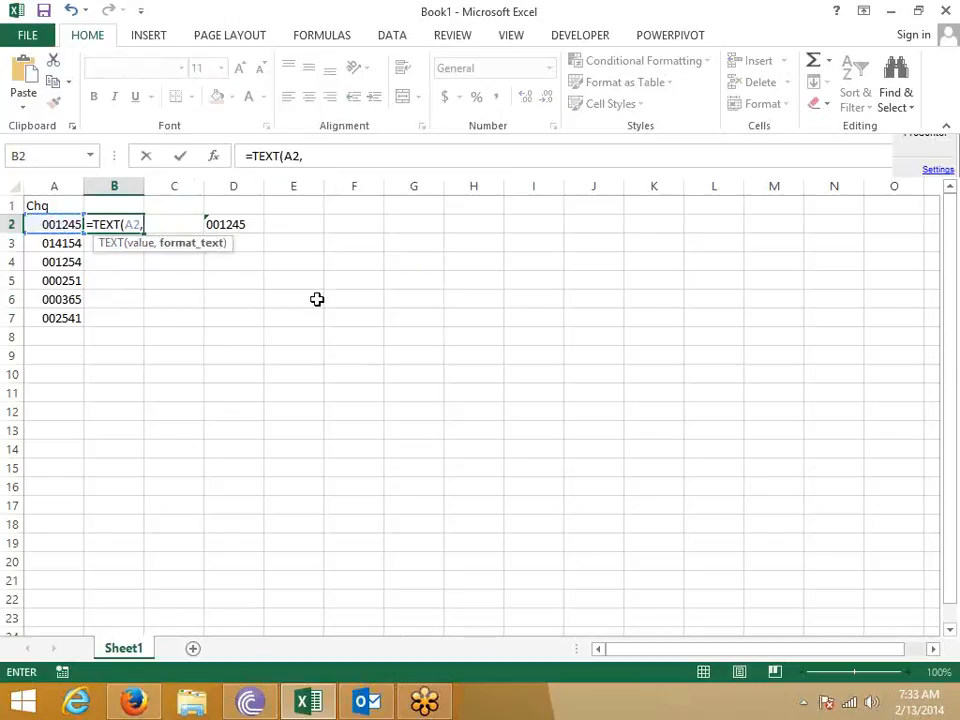
pyautogui.write('"0000"')
pyautogui.hotkey('ctrl', 'Return')
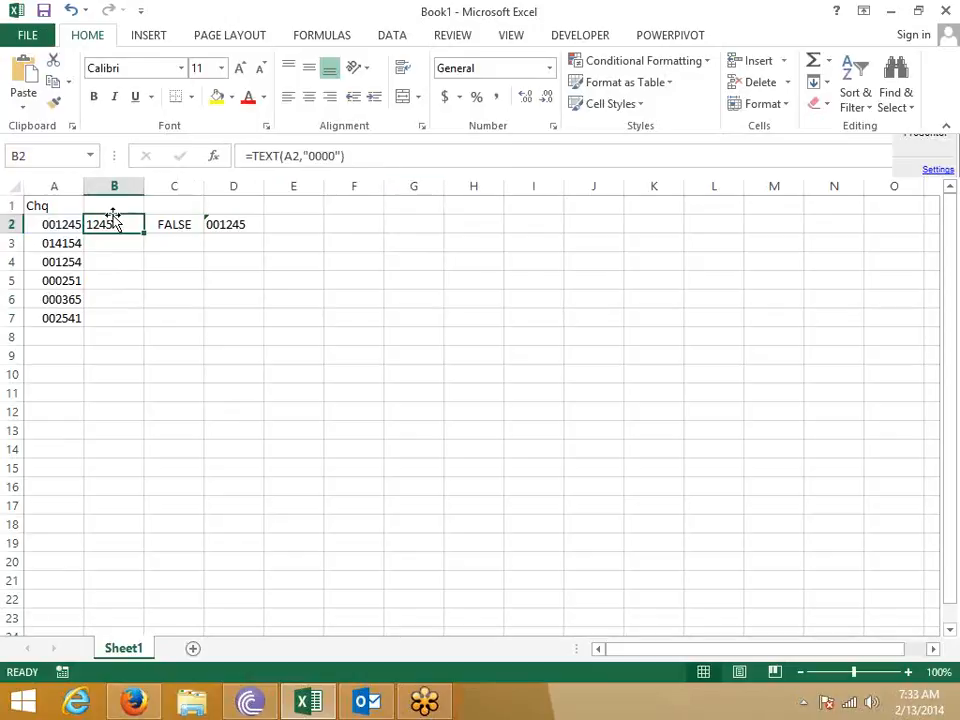
pyautogui.click(323, 156)
pyautogui.write('00')
pyautogui.press('Return')
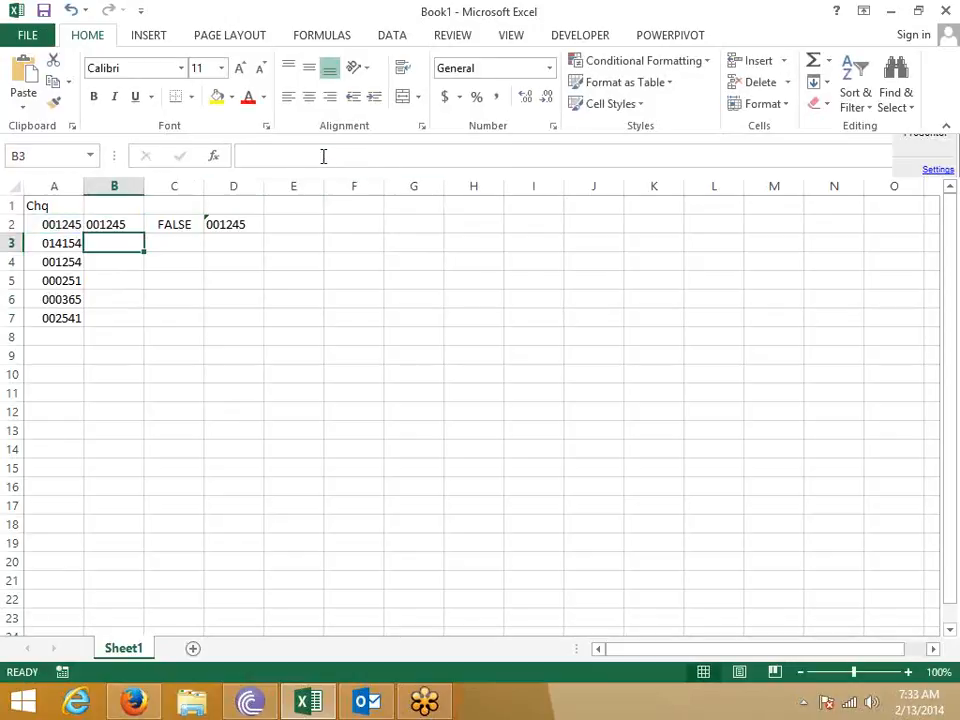
# - Change C2 to =B2=D2, which now returns TRUE
pyautogui.press('Up')
pyautogui.press('Right')
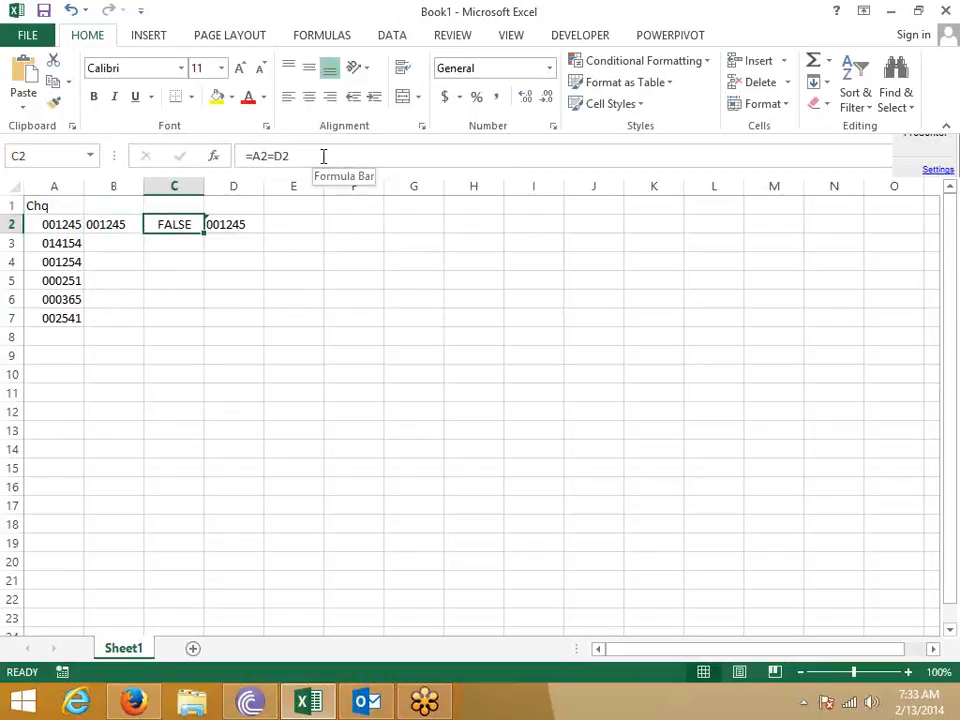
pyautogui.write('=')
pyautogui.press('Left')
pyautogui.write('=')
pyautogui.press('Right')
pyautogui.press('Return')
pyautogui.press('Up')
# - Review A2 and B2, then clear the test cells B2:D2
pyautogui.press('Left')
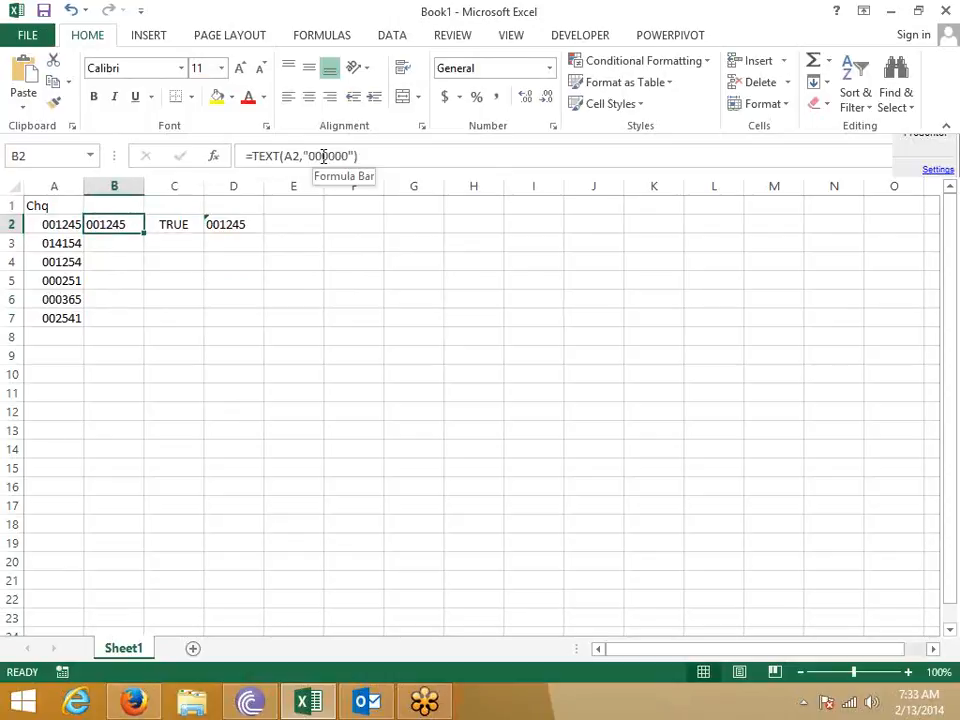
pyautogui.press('Left')
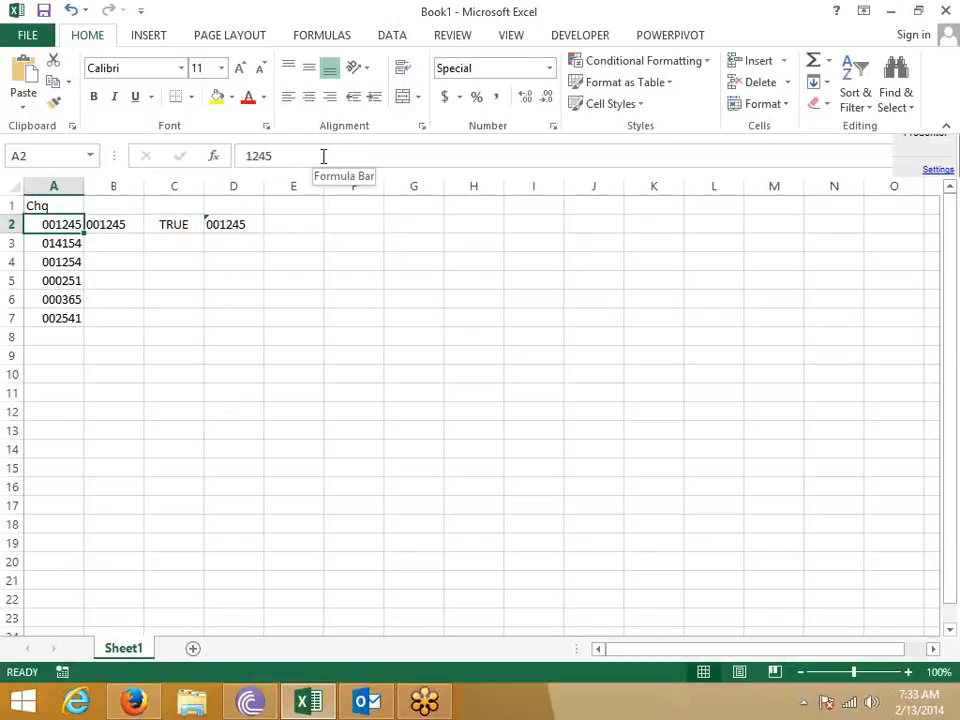
pyautogui.press('Right')
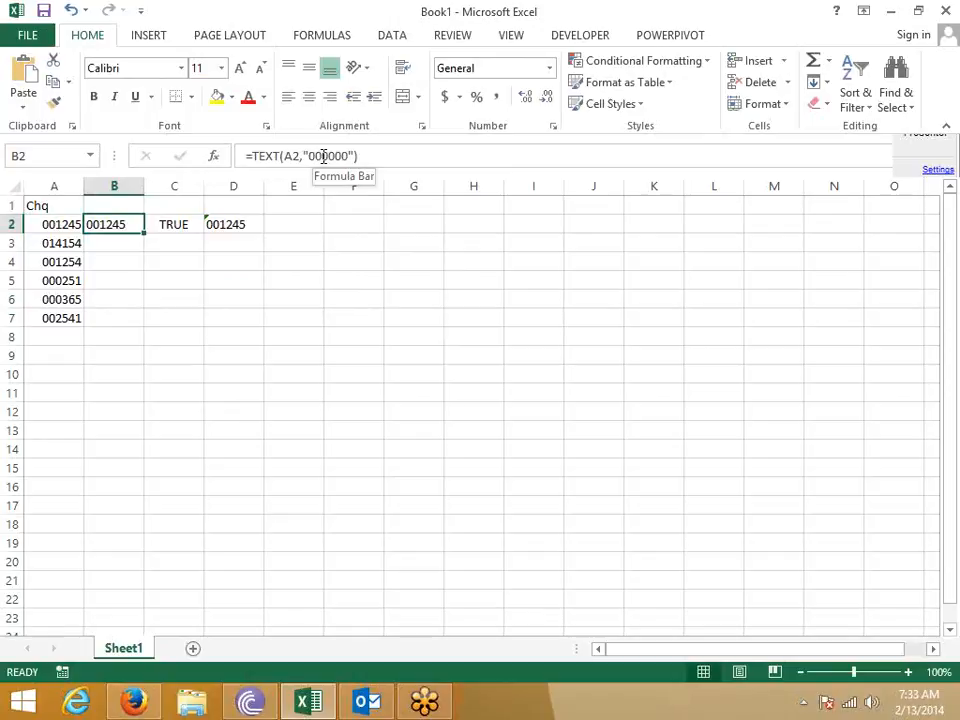
pyautogui.hotkey('shift', 'Right')
pyautogui.hotkey('shift', 'Right')
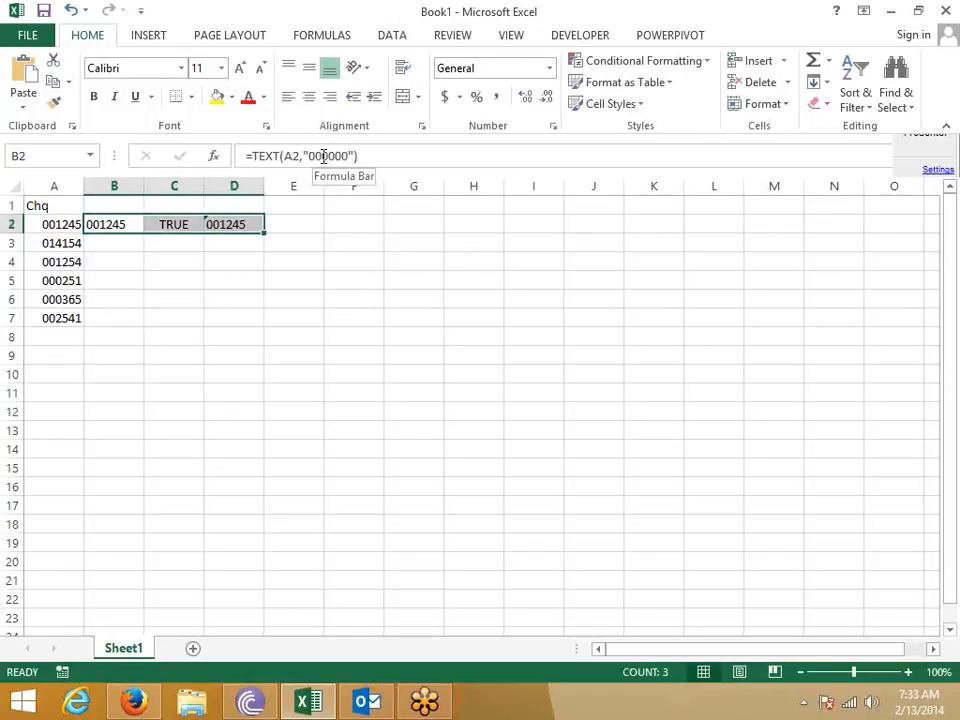
pyautogui.press('Delete')
# - Type the Mobile heading in B1
pyautogui.press('Up')
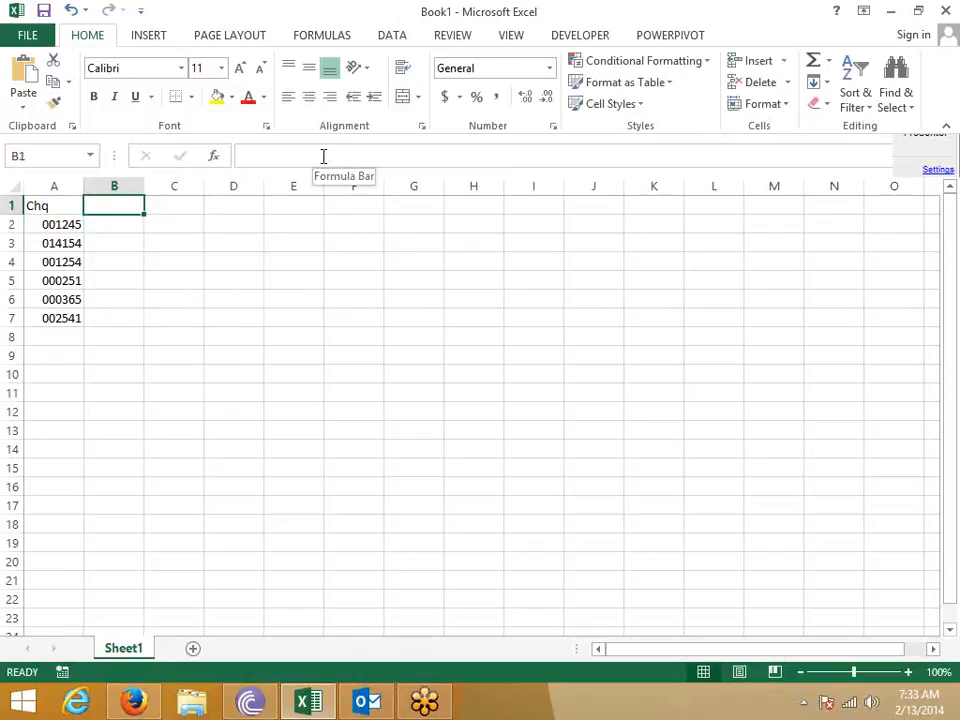
pyautogui.write('Mob')
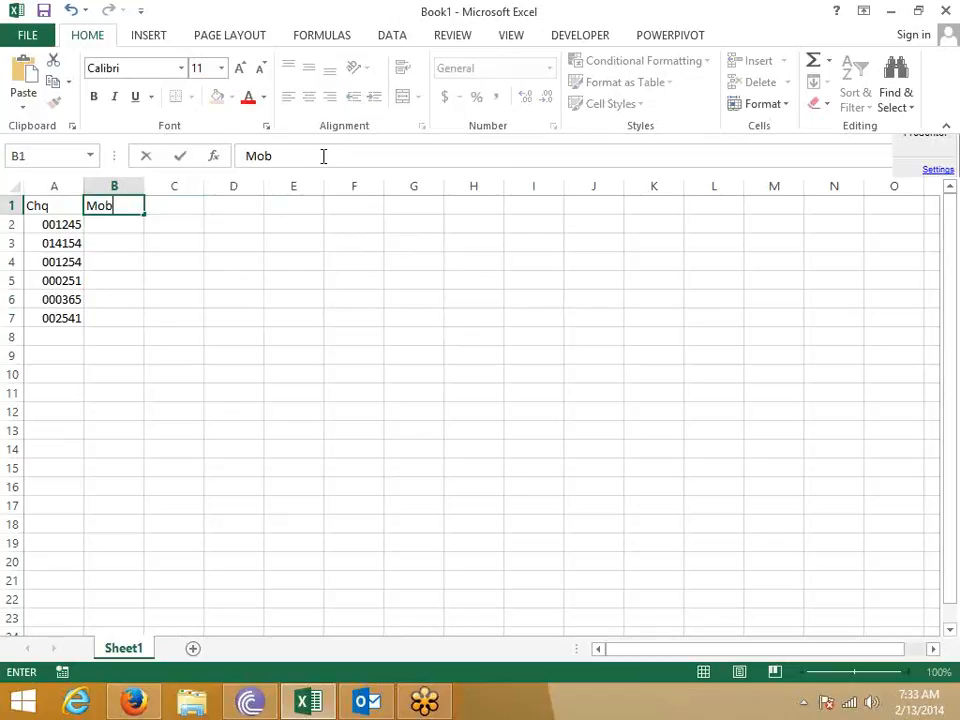
pyautogui.write('ile')
pyautogui.press('Return')
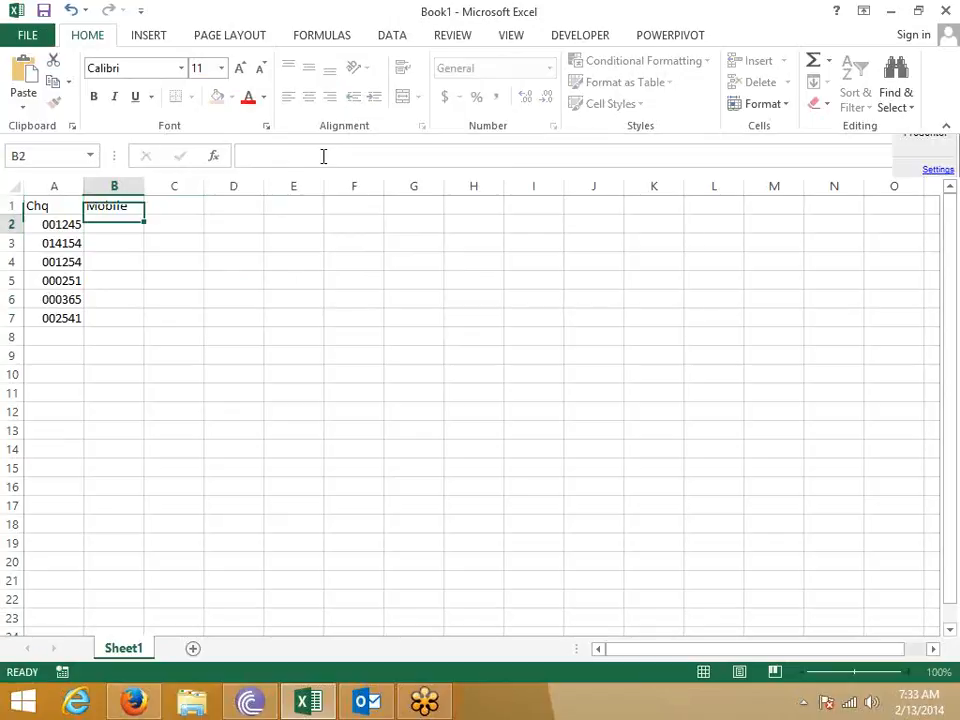
pyautogui.hotkey('shift', 'Down')
pyautogui.hotkey('shift', 'Down')
pyautogui.hotkey('shift', 'Down')
pyautogui.hotkey('shift', 'Down')
pyautogui.hotkey('shift', 'Down')
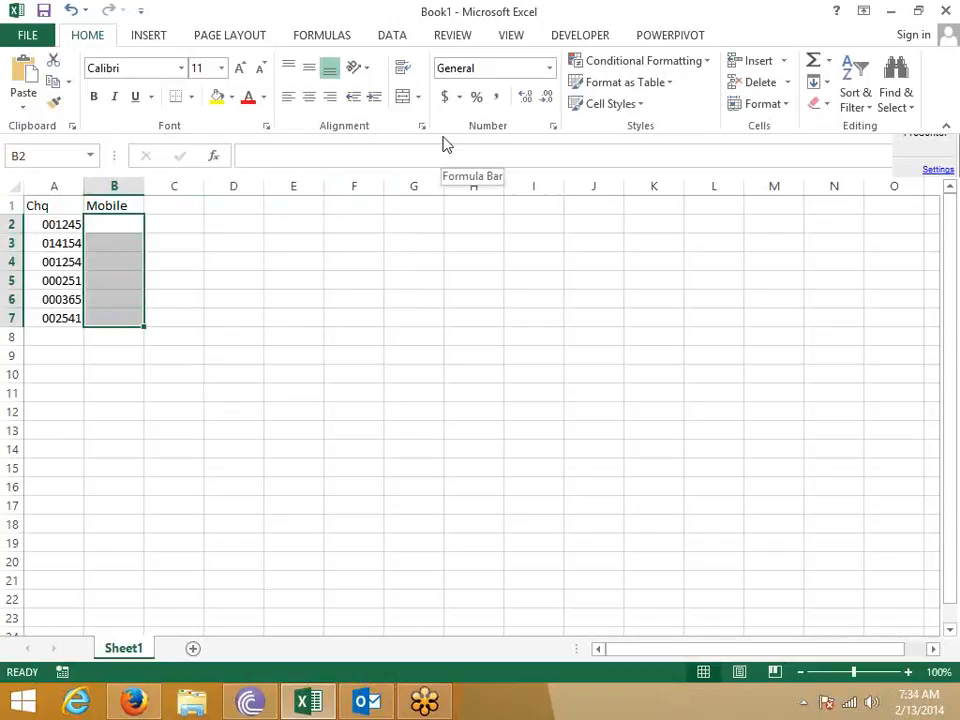
pyautogui.click(224, 263)
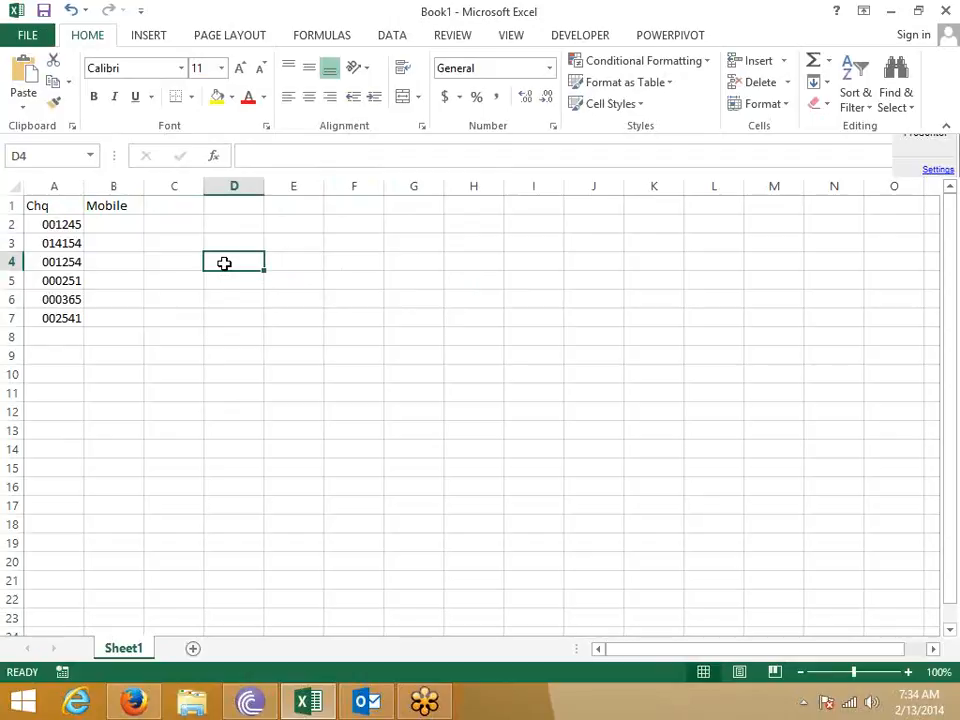
pyautogui.moveTo(103, 229); pyautogui.dragTo(105, 318)
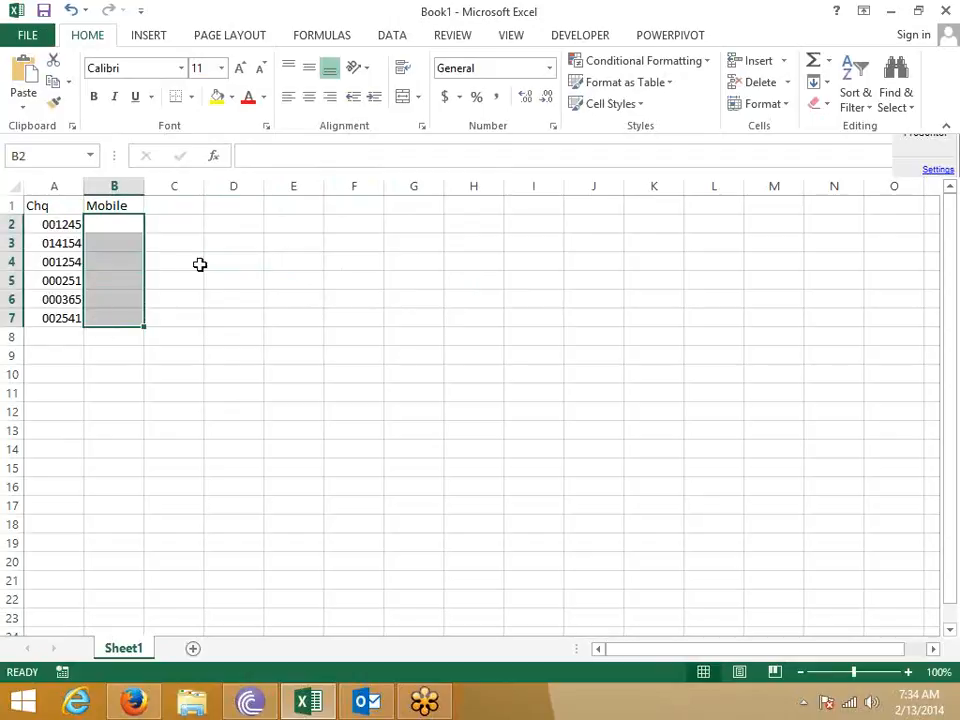
pyautogui.click(553, 126)
pyautogui.click(285, 321)
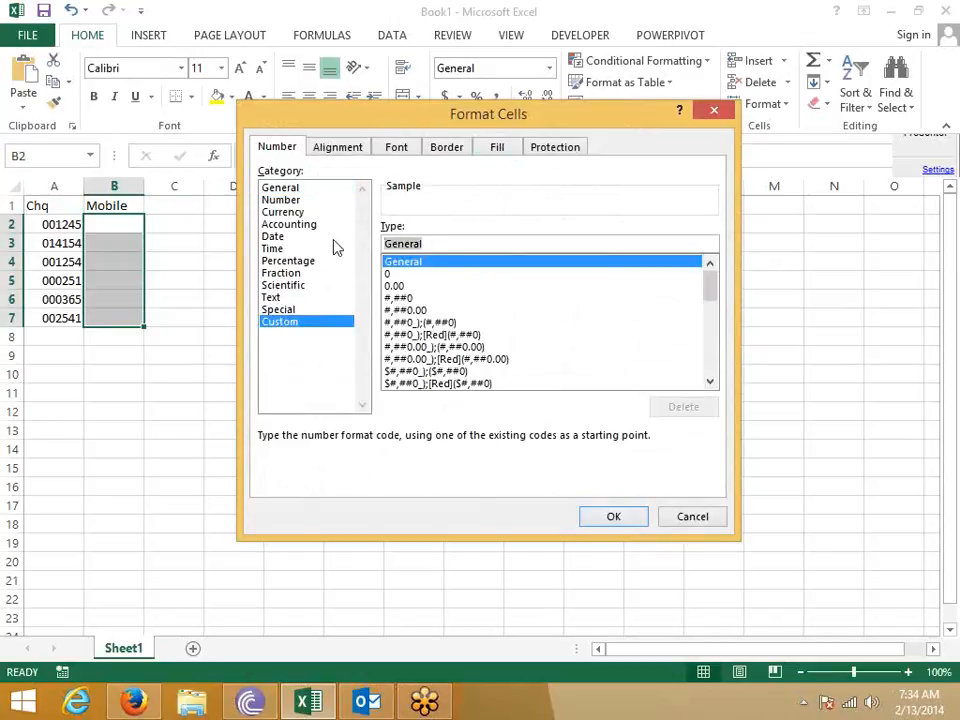
pyautogui.write('+91')
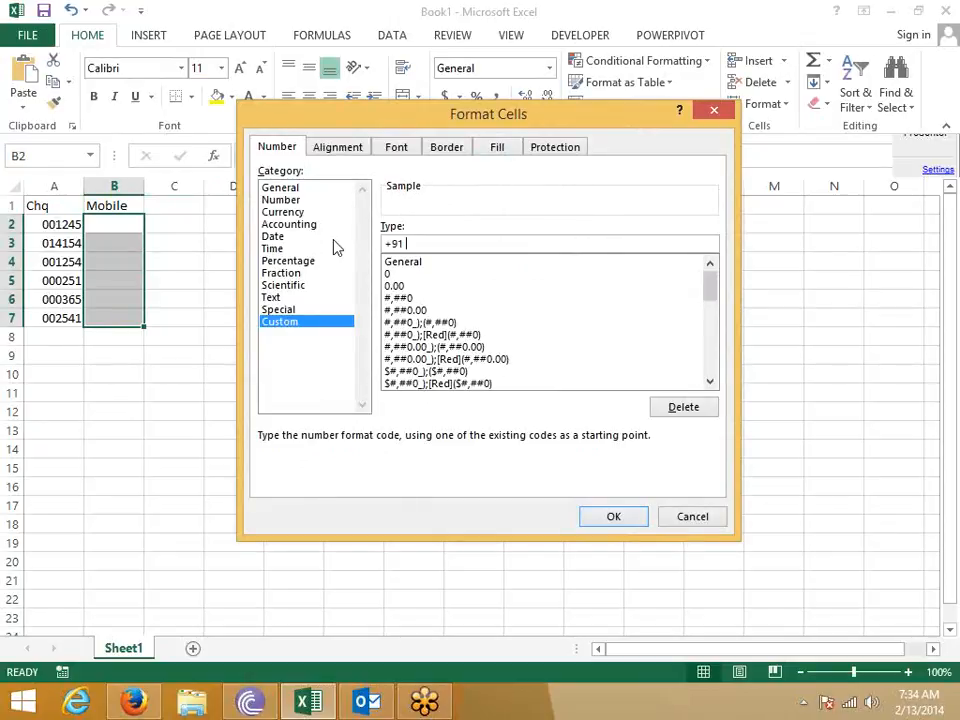
pyautogui.write('0000000000')
pyautogui.press('Return')
# - Enter the first mobile number in B2, displayed with the +91 prefix
pyautogui.press('Down')
pyautogui.press('Up')
pyautogui.press('Return')
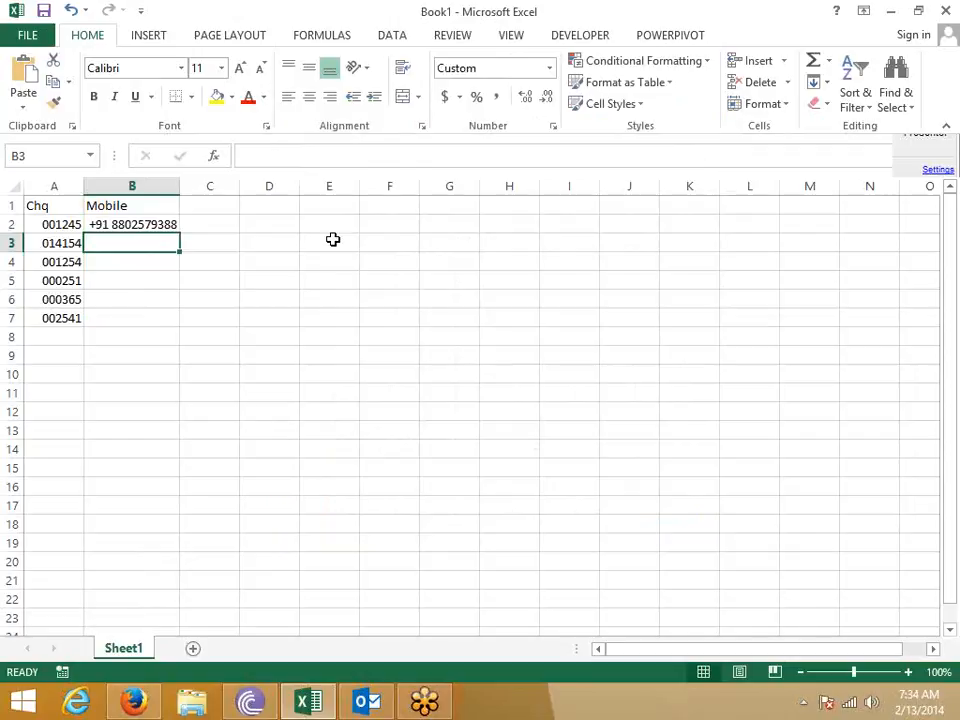
# - Enter a ten-digit and a seven-digit mobile number in B3 and B4, then select B2:B7
pyautogui.press('Return')
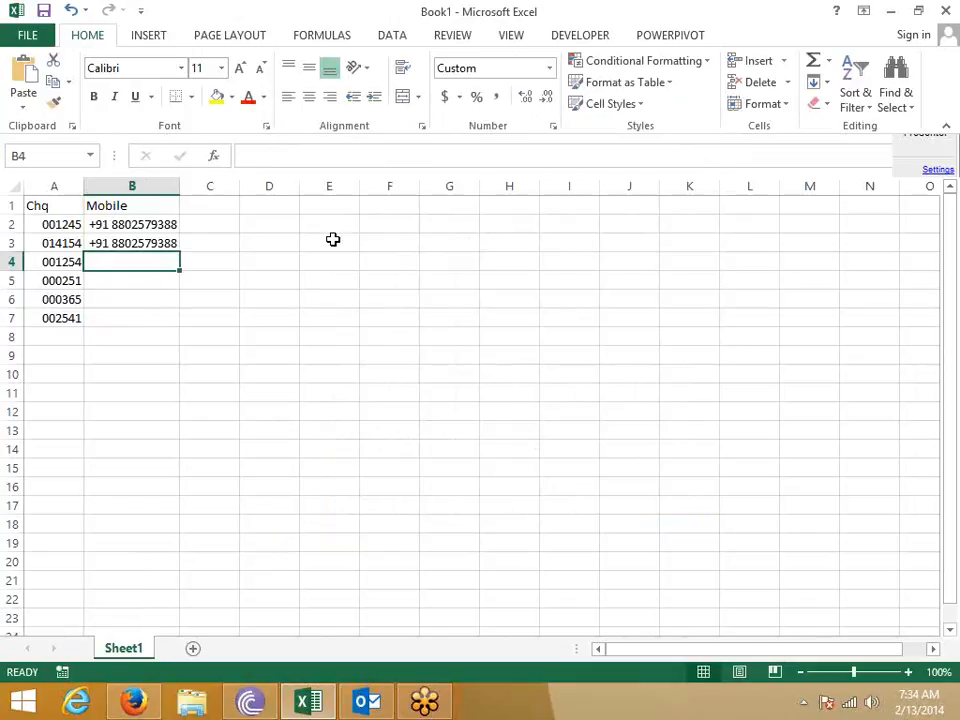
pyautogui.write('8820548')
pyautogui.press('Return')
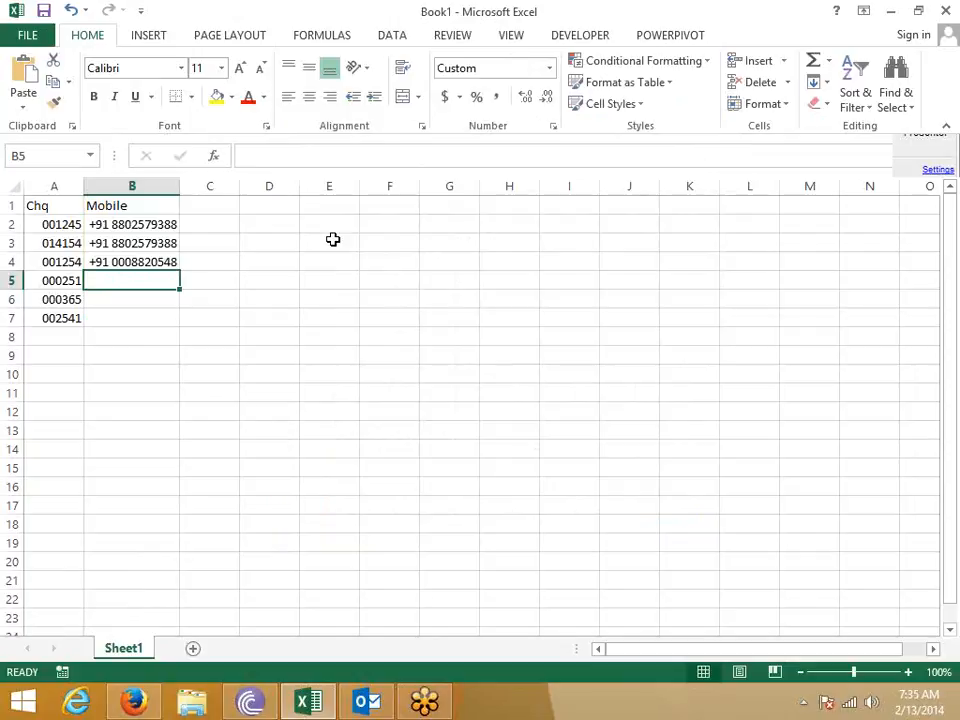
pyautogui.press('Up')
pyautogui.press('Up')
pyautogui.press('Up')
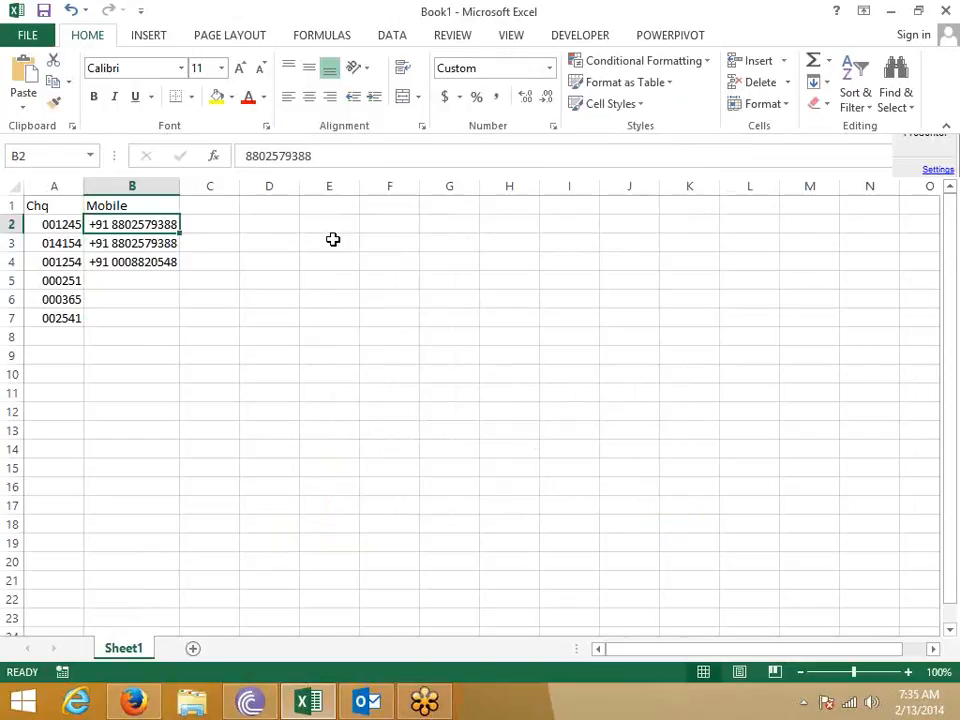
pyautogui.hotkey('shift', 'Down')
pyautogui.hotkey('shift', 'Down')
pyautogui.hotkey('shift', 'Down')
pyautogui.hotkey('shift', 'Down')
pyautogui.hotkey('shift', 'Down')
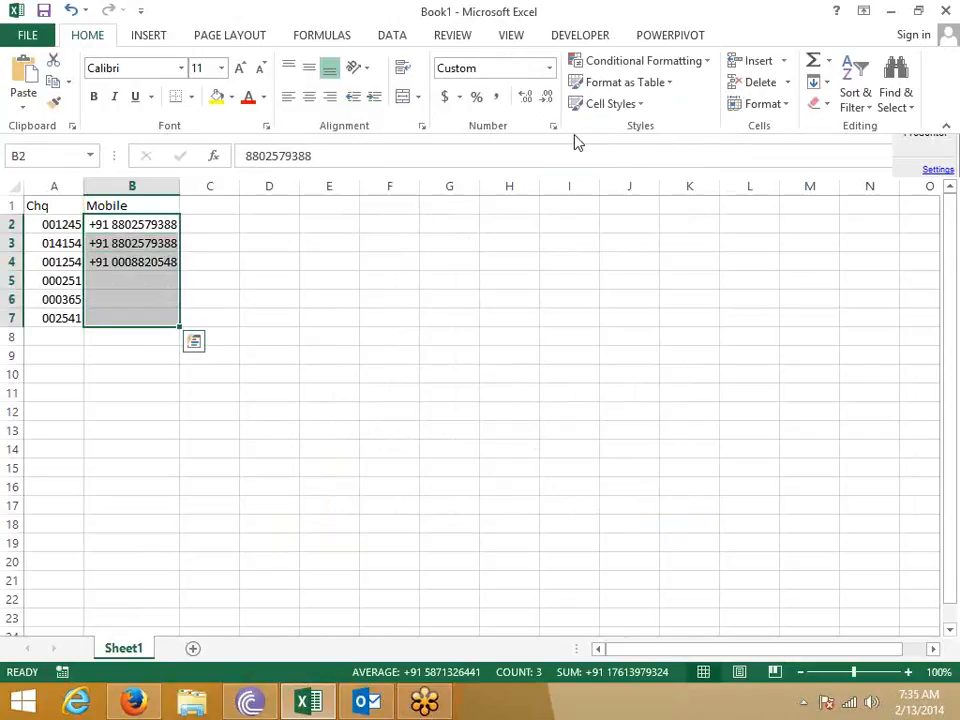
# - Change B2:B7's format to +91 ########## so the shorter number isn't zero-padded
pyautogui.click(553, 127)
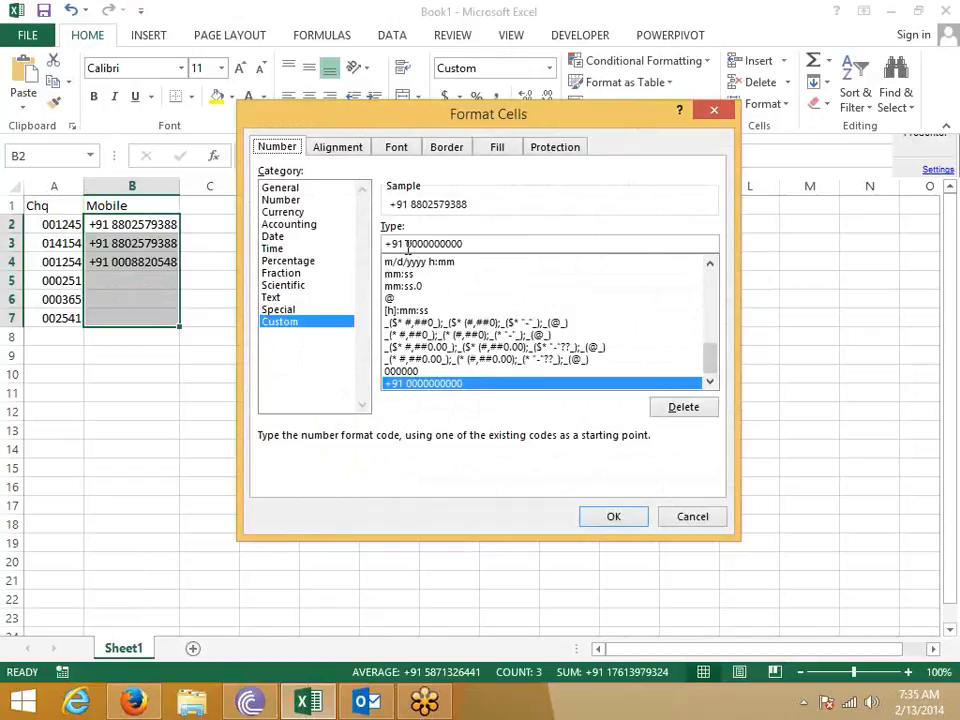
pyautogui.moveTo(406, 244); pyautogui.dragTo(480, 245)
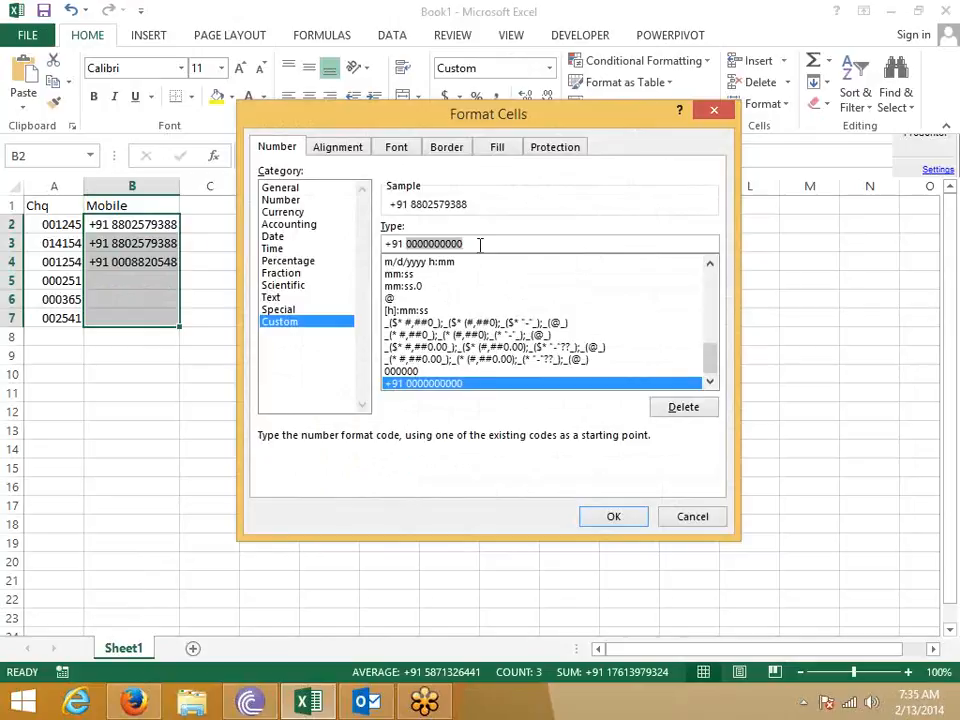
pyautogui.write('#')
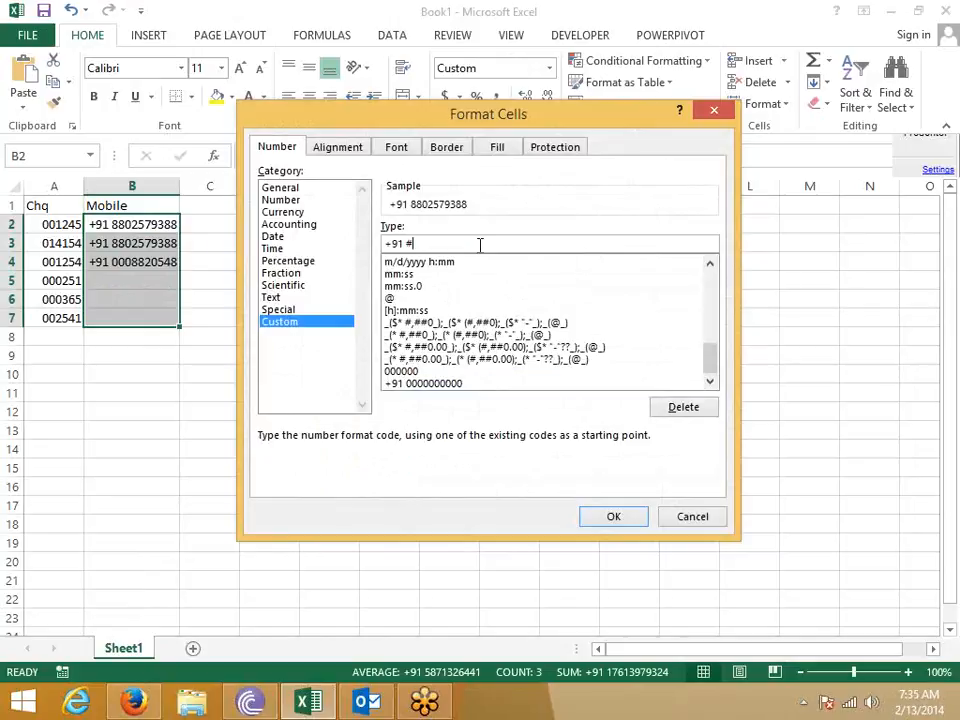
pyautogui.write('#########')
pyautogui.press('Return')
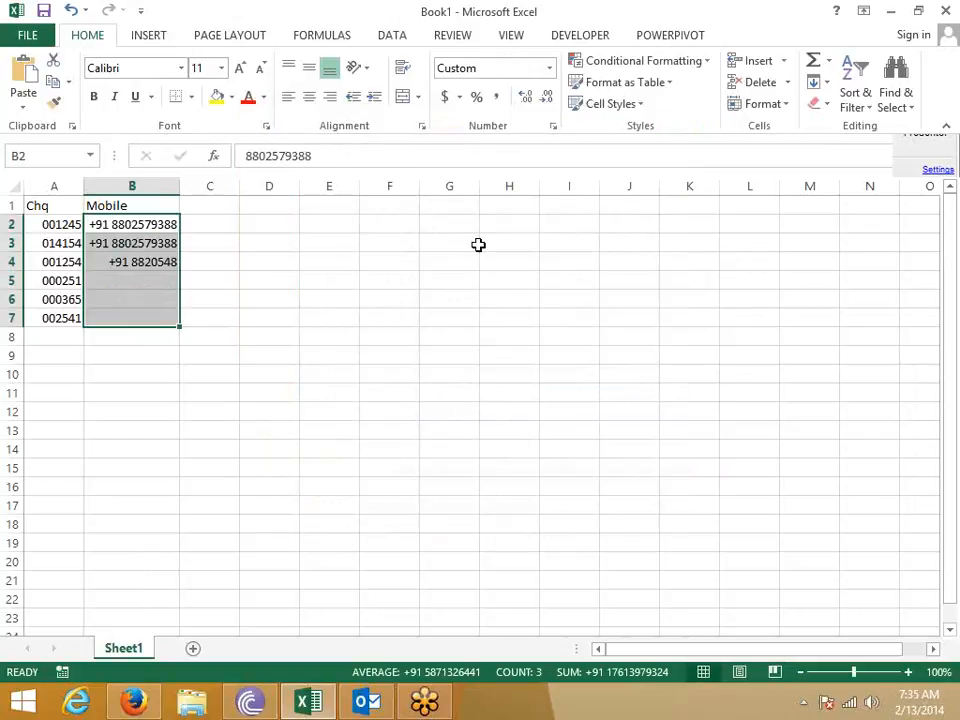
pyautogui.press('Right')
# - Type the Ph heading in C1 and select C2:C7
pyautogui.press('Up')
pyautogui.write('Ph')
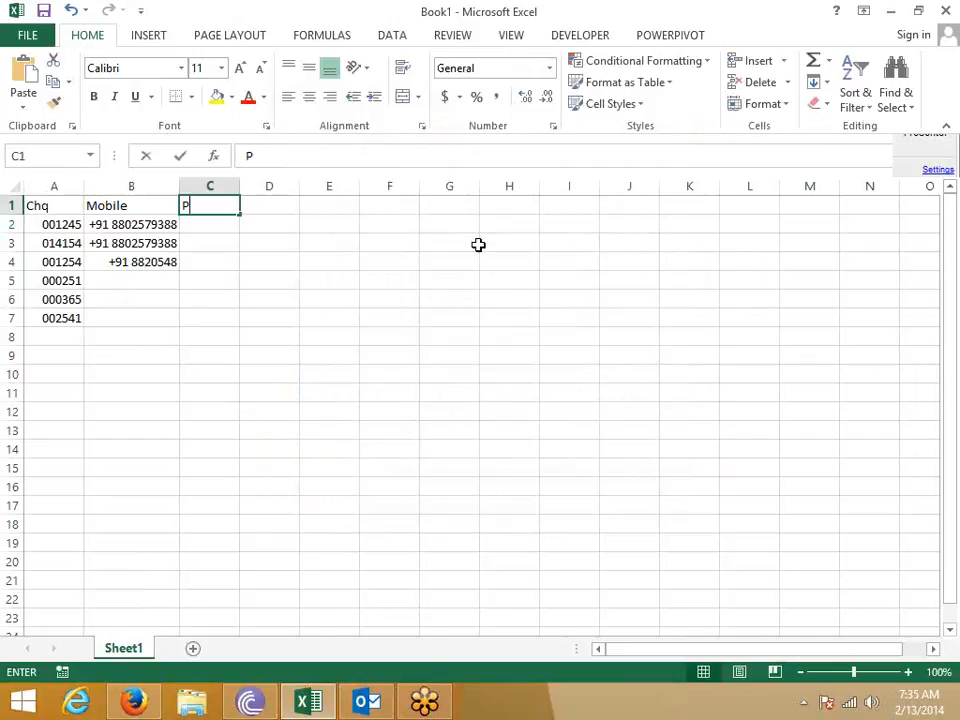
pyautogui.press('Return')
pyautogui.hotkey('shift', 'Down')
pyautogui.hotkey('shift', 'Down')
pyautogui.hotkey('shift', 'Down')
pyautogui.hotkey('shift', 'Down')
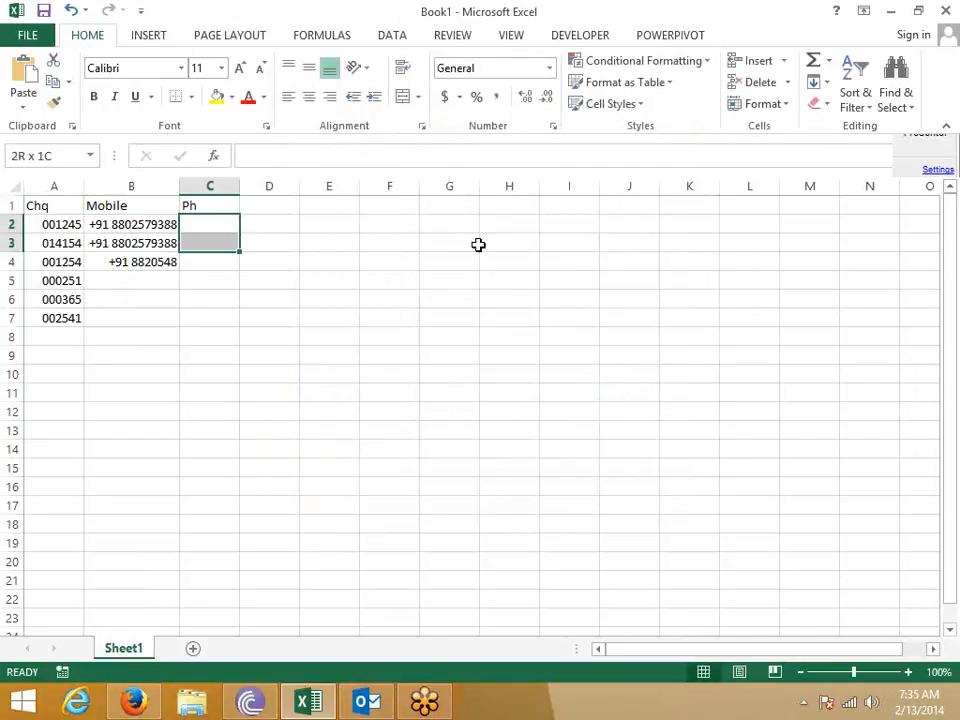
pyautogui.hotkey('shift', 'Down')
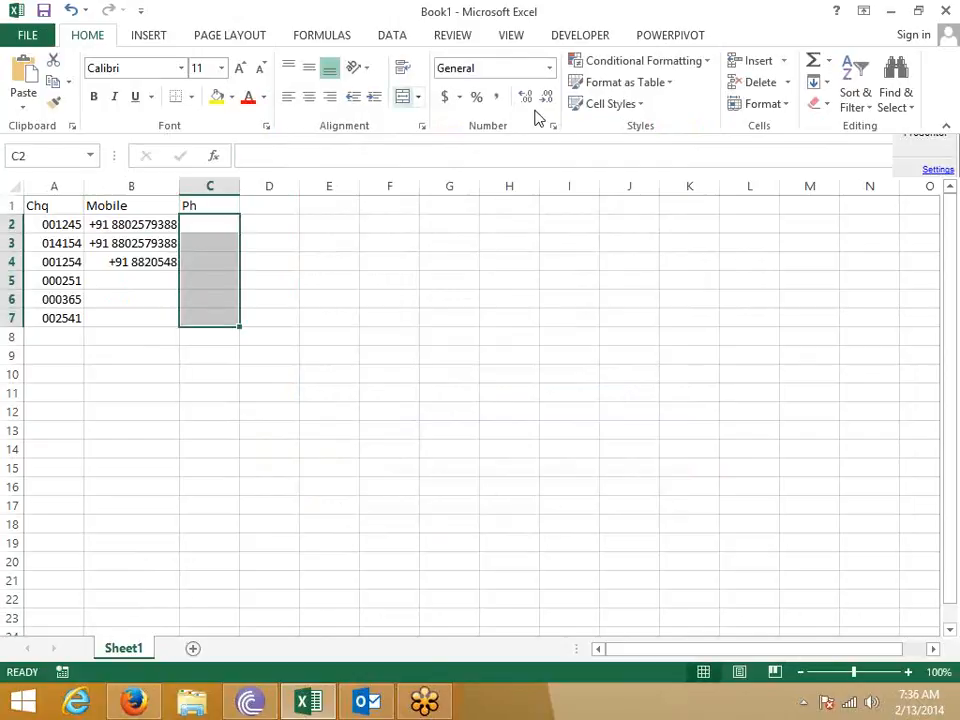
# - Apply the custom format +91 011 ####### to C2:C7
pyautogui.click(553, 126)
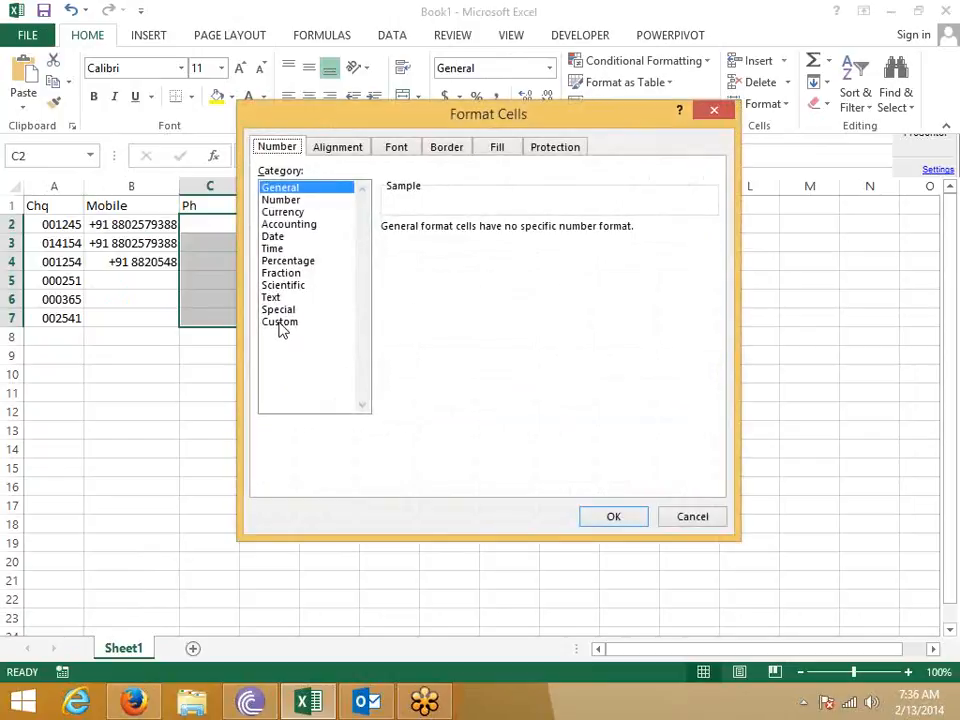
pyautogui.click(281, 321)
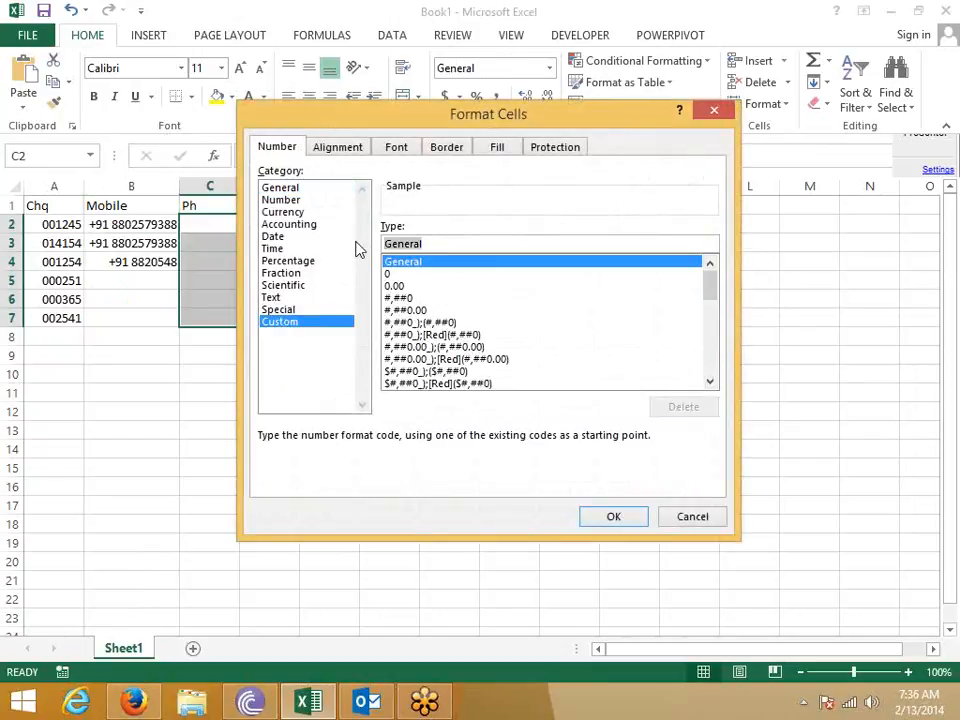
pyautogui.write('+91 011 #####')
pyautogui.press('BackSpace')
pyautogui.press('BackSpace')
pyautogui.press('BackSpace')
pyautogui.press('BackSpace')
pyautogui.press('BackSpace')
pyautogui.write('######')
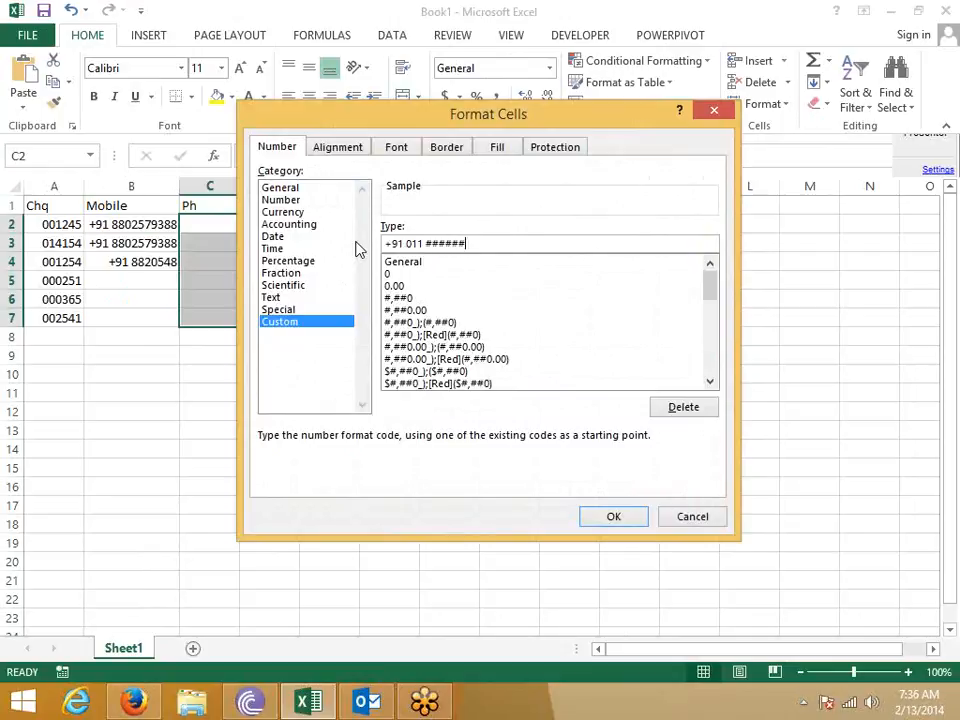
pyautogui.write('#')
pyautogui.press('Return')
pyautogui.press('Up')
pyautogui.press('Down')
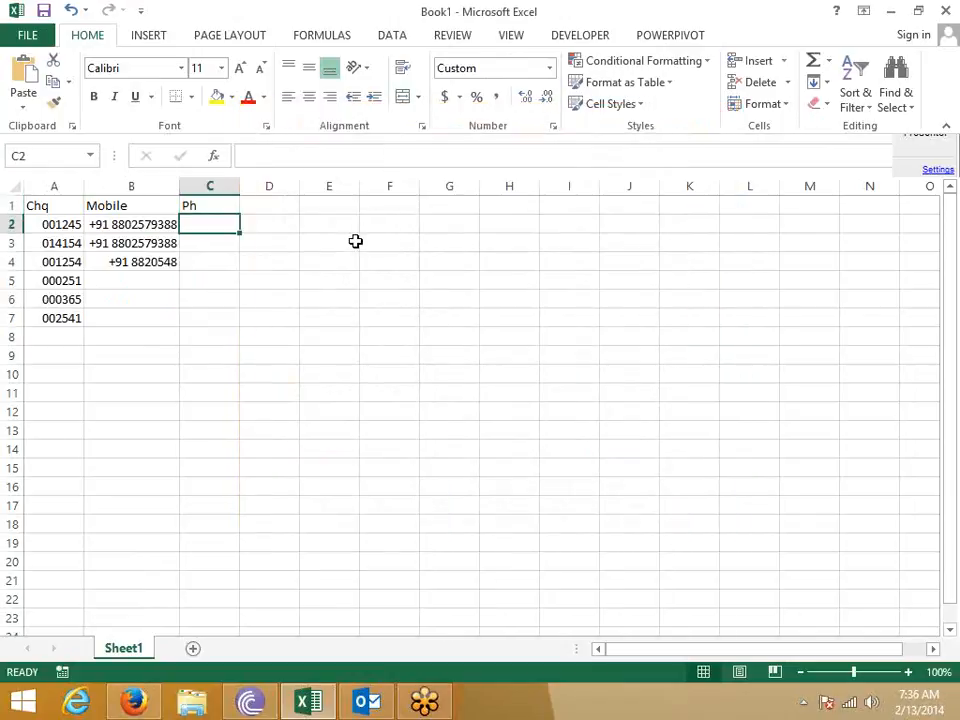
# - Enter an eight-digit phone number in C2, which wrongly displays with +91 211
pyautogui.write('29')
pyautogui.write('96')
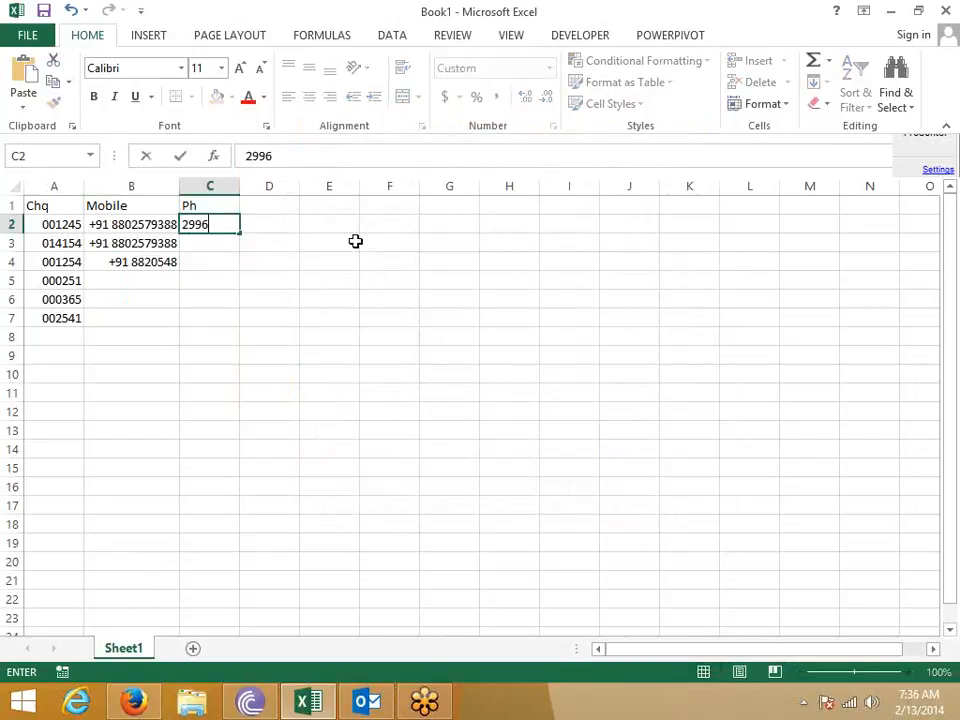
pyautogui.write('7601')
pyautogui.press('Return')
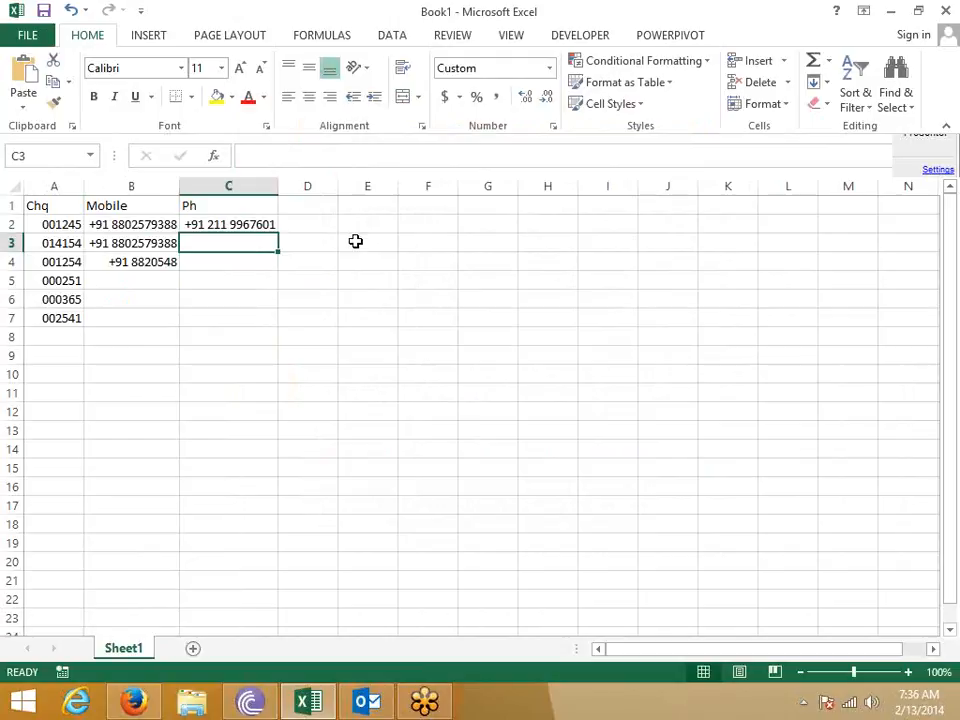
pyautogui.press('Up')
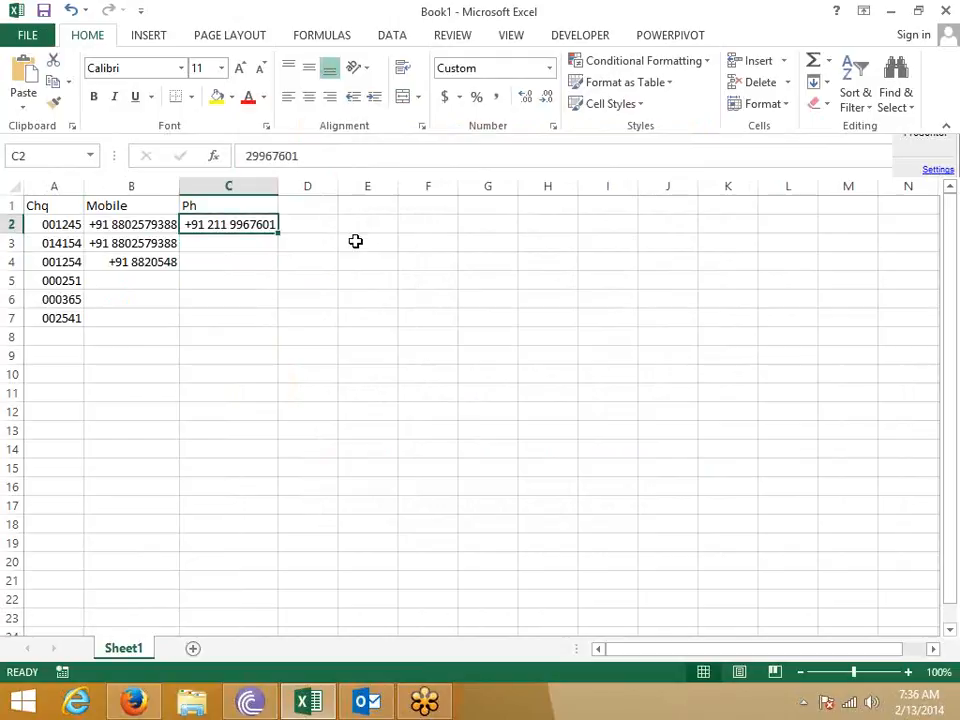
# - Select C2:C7 and bring up Format Cells for the range
pyautogui.rightClick(255, 222)
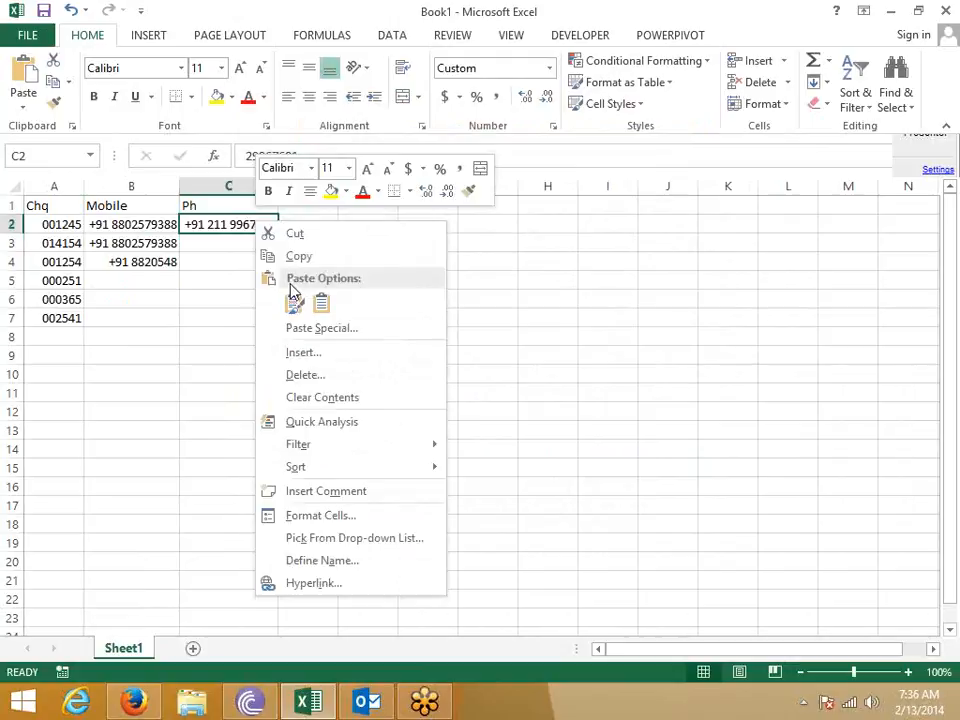
pyautogui.press('Escape')
pyautogui.keyDown('shift'); pyautogui.click(206, 311); pyautogui.keyUp('shift')
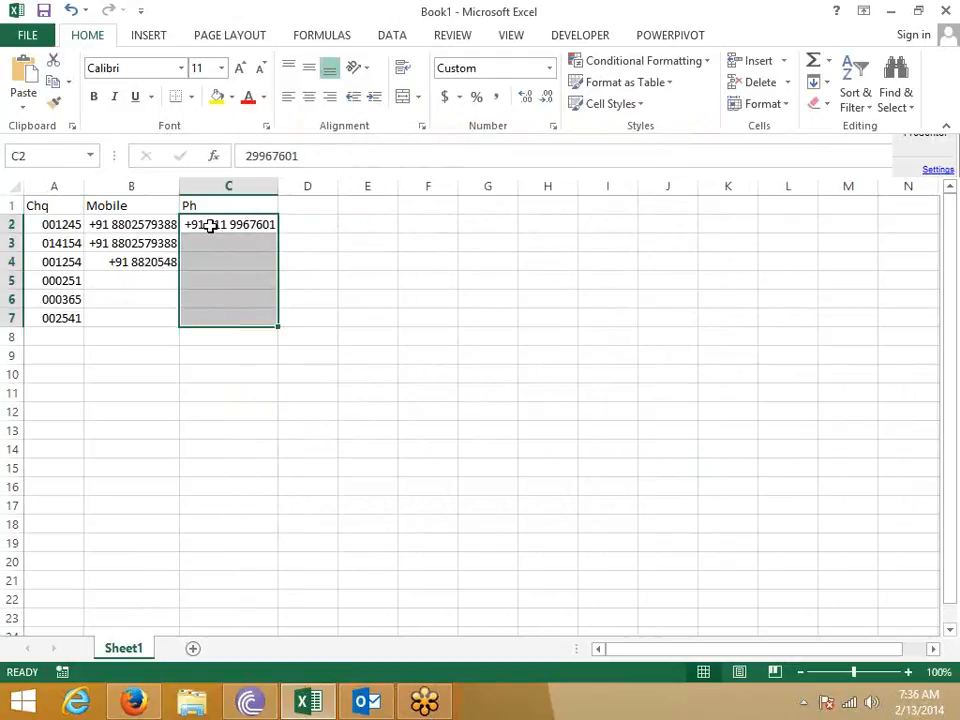
pyautogui.rightClick(214, 283)
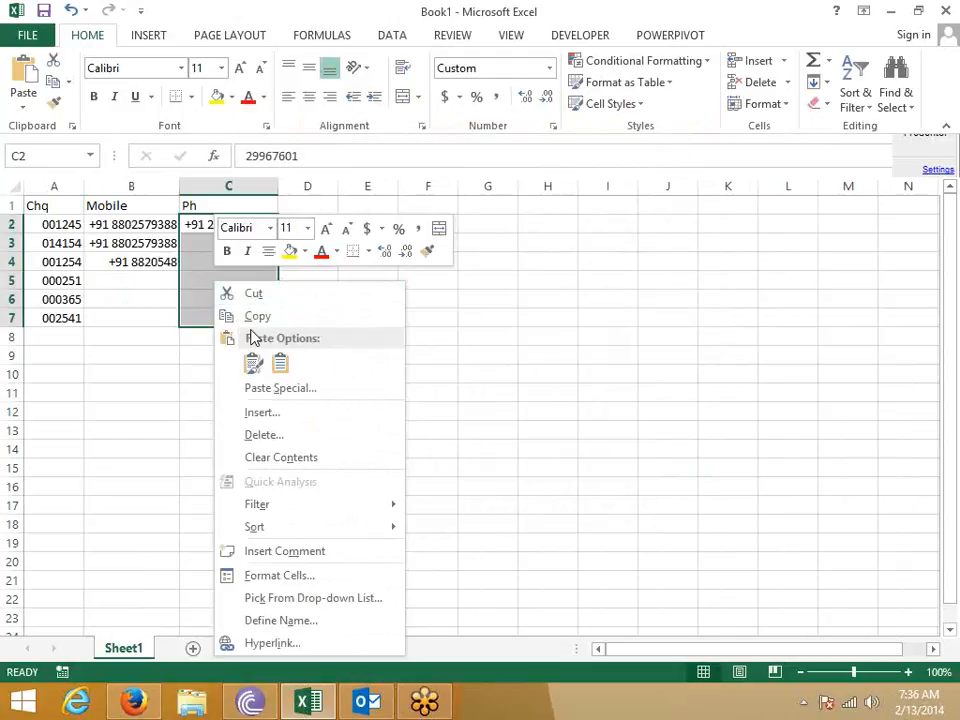
pyautogui.click(280, 576)
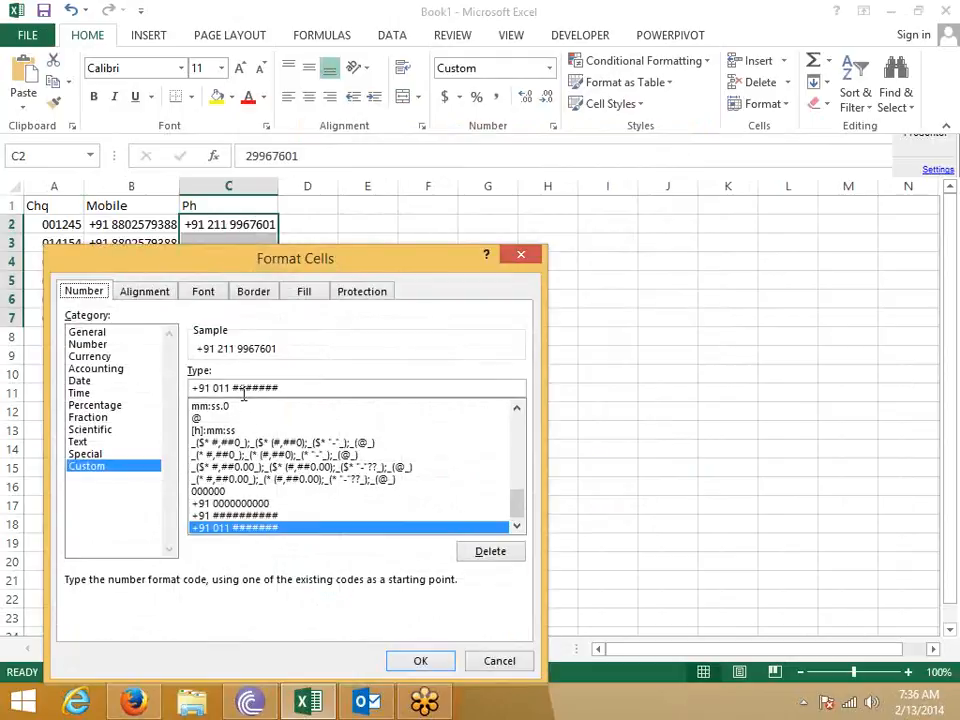
# - Lengthen the Ph format to +91 011 ######## so C2's full eight-digit number shows
pyautogui.click(280, 388)
pyautogui.write('#')
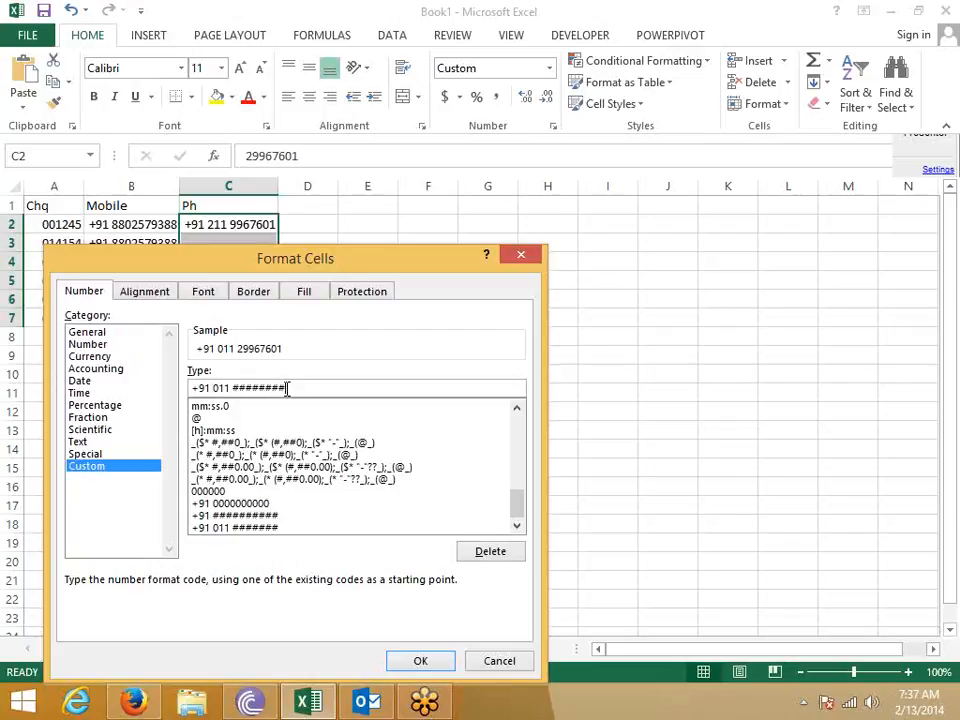
pyautogui.press('Return')
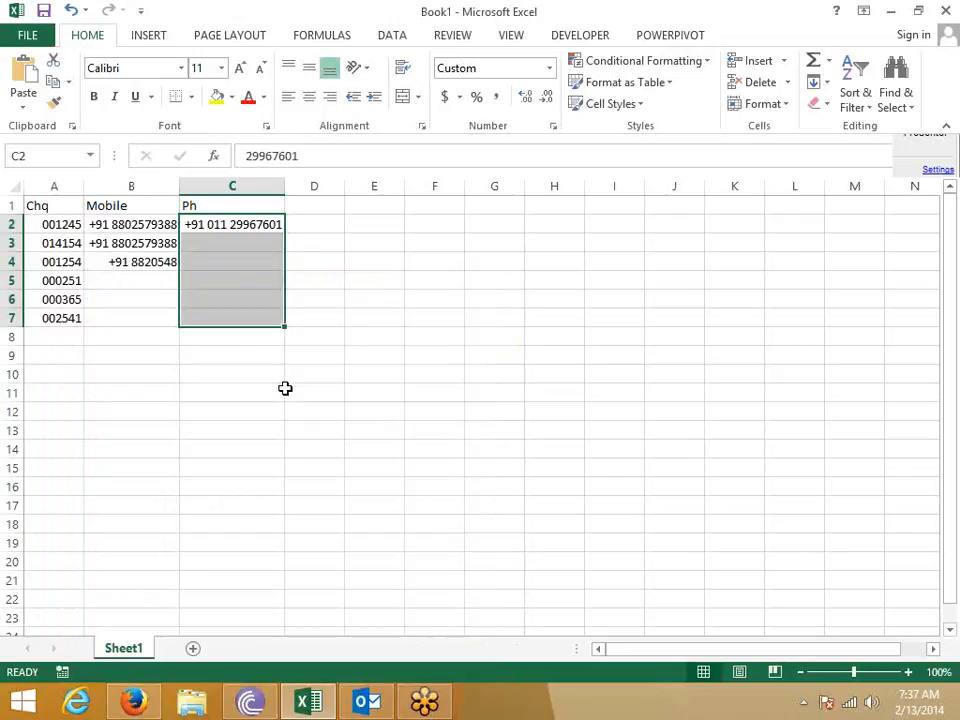
pyautogui.press('Right')
# - Add an ID heading in D1 and give D2:D7 the custom format ###-###-###
pyautogui.press('Up')
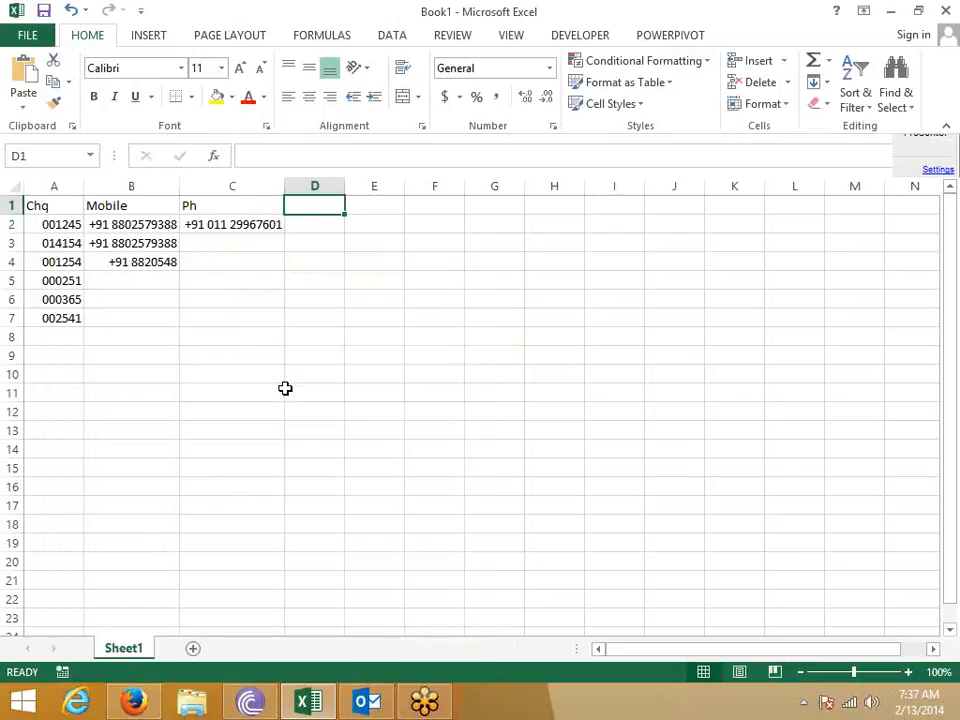
pyautogui.write('ID')
pyautogui.press('Return')
pyautogui.press('Return')
pyautogui.press('Up')
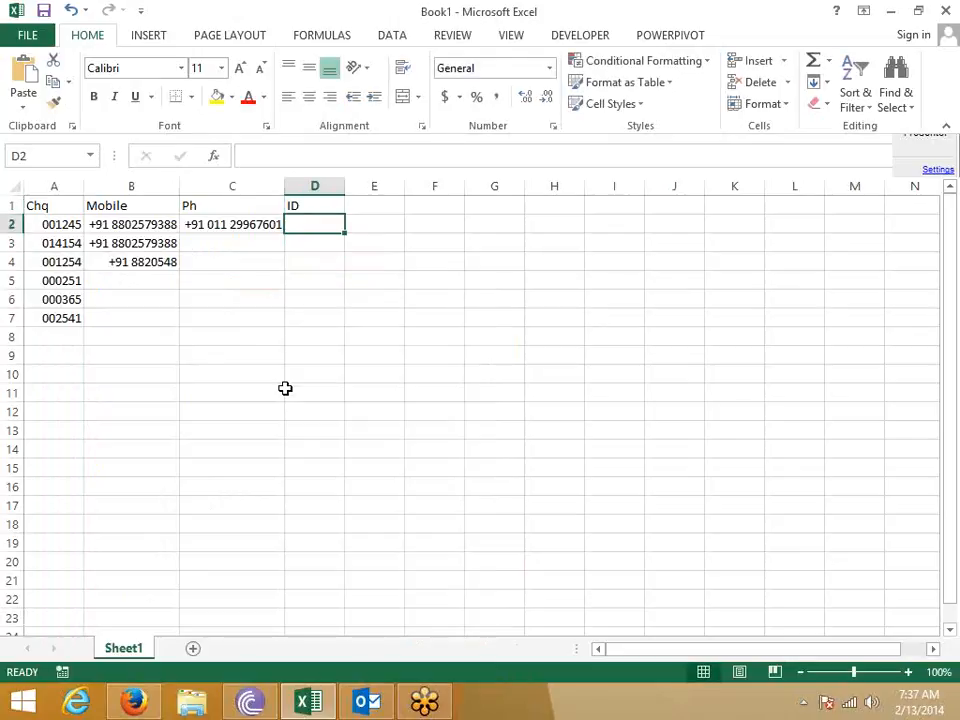
pyautogui.hotkey('shift', 'Down')
pyautogui.hotkey('shift', 'Down')
pyautogui.hotkey('shift', 'Down')
pyautogui.hotkey('shift', 'Down')
pyautogui.hotkey('shift', 'Down')
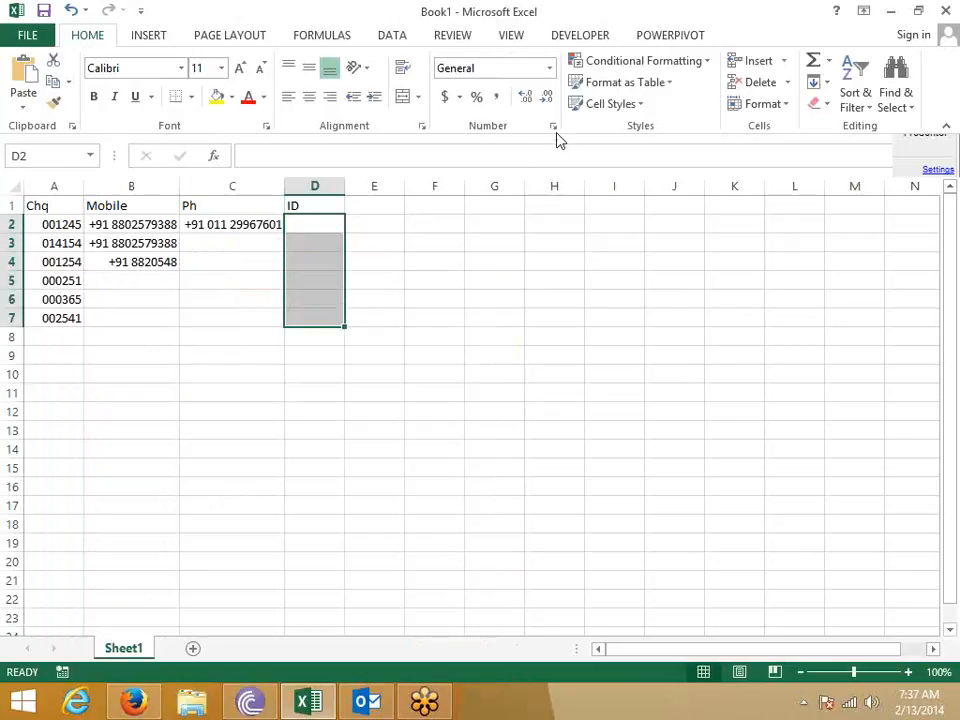
pyautogui.click(553, 127)
pyautogui.click(280, 321)
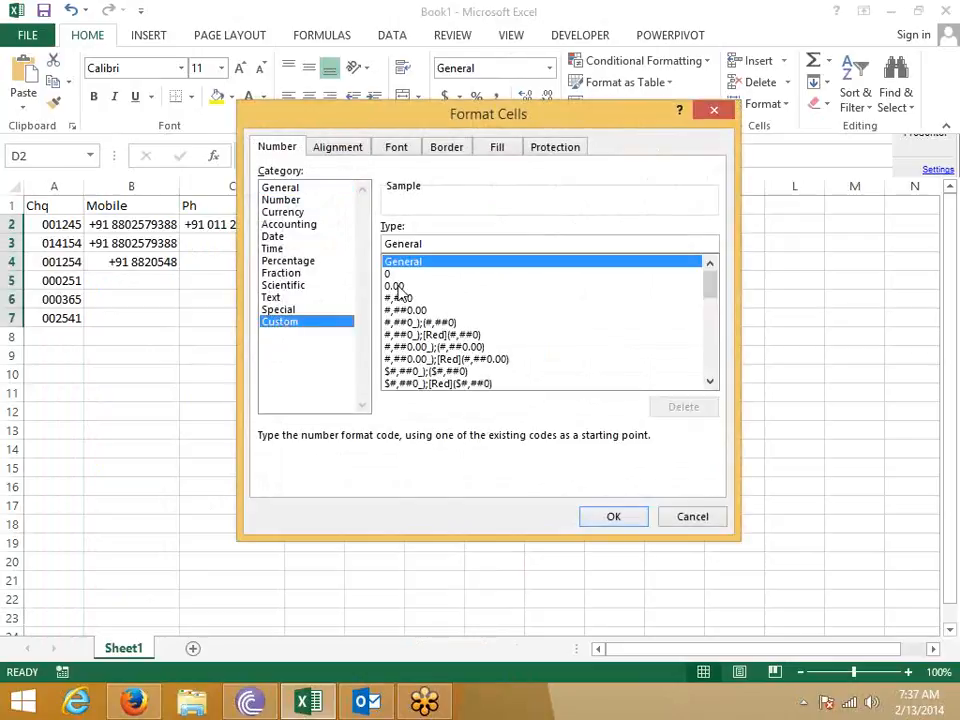
pyautogui.moveTo(463, 247); pyautogui.dragTo(366, 247)
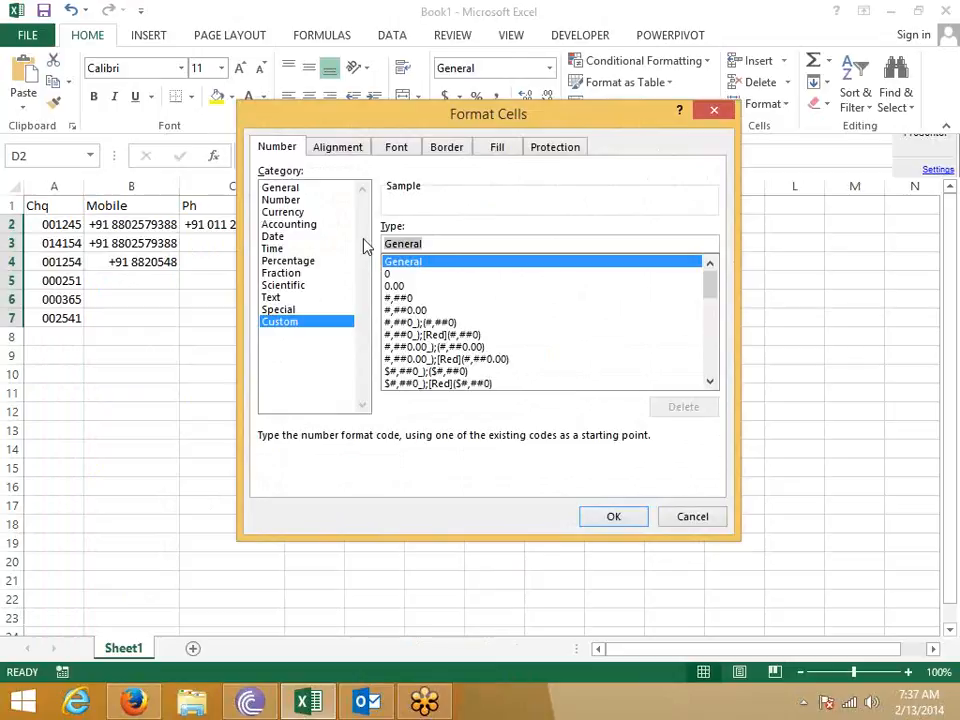
pyautogui.write('###')
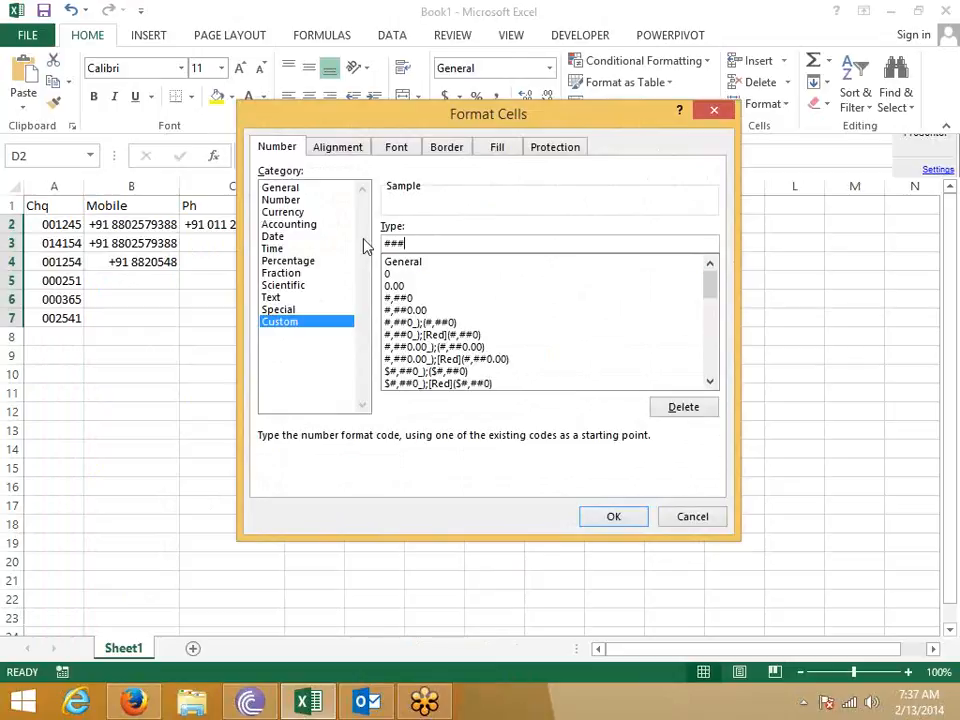
pyautogui.write('-###-###')
pyautogui.press('Return')
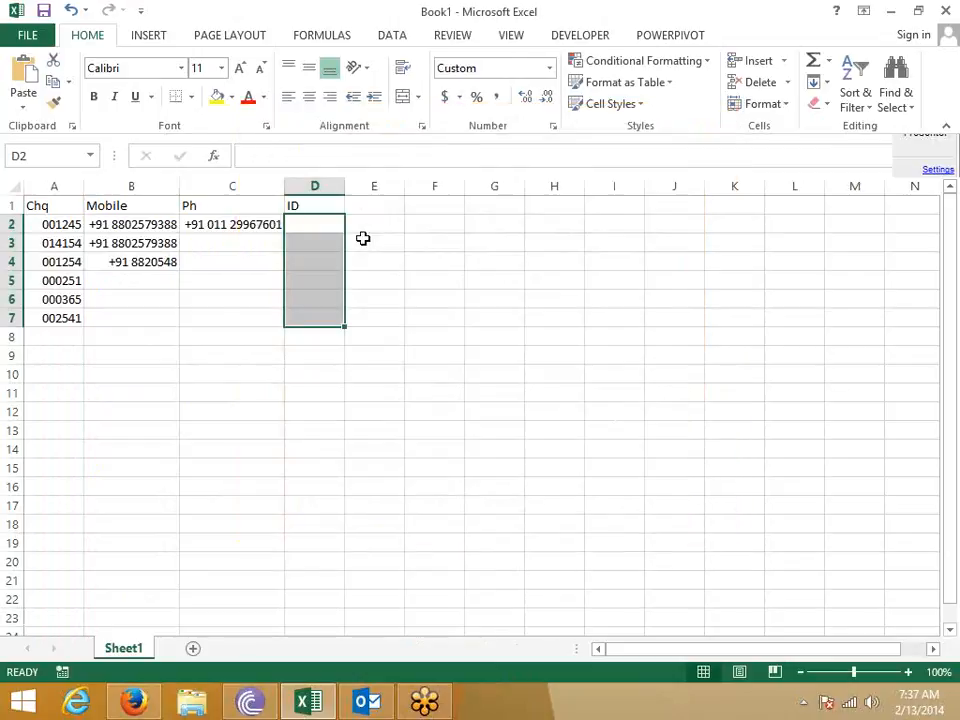
# - Enter 123-456-789 in D2 and check its stored value
pyautogui.press('Up')
pyautogui.press('Down')
pyautogui.write('123')
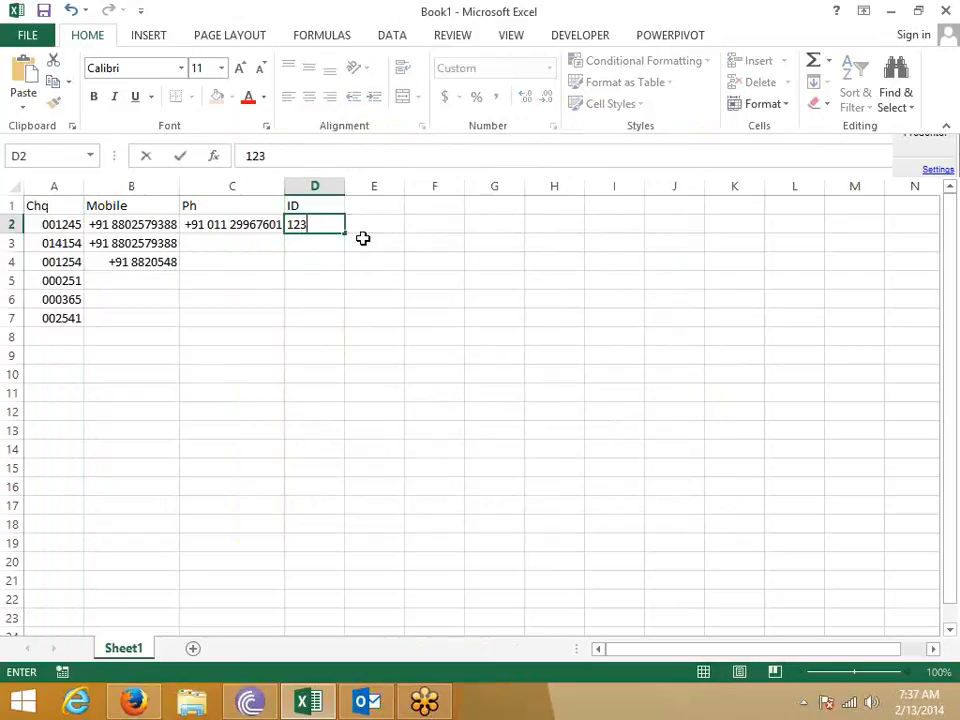
pyautogui.write('-456-789')
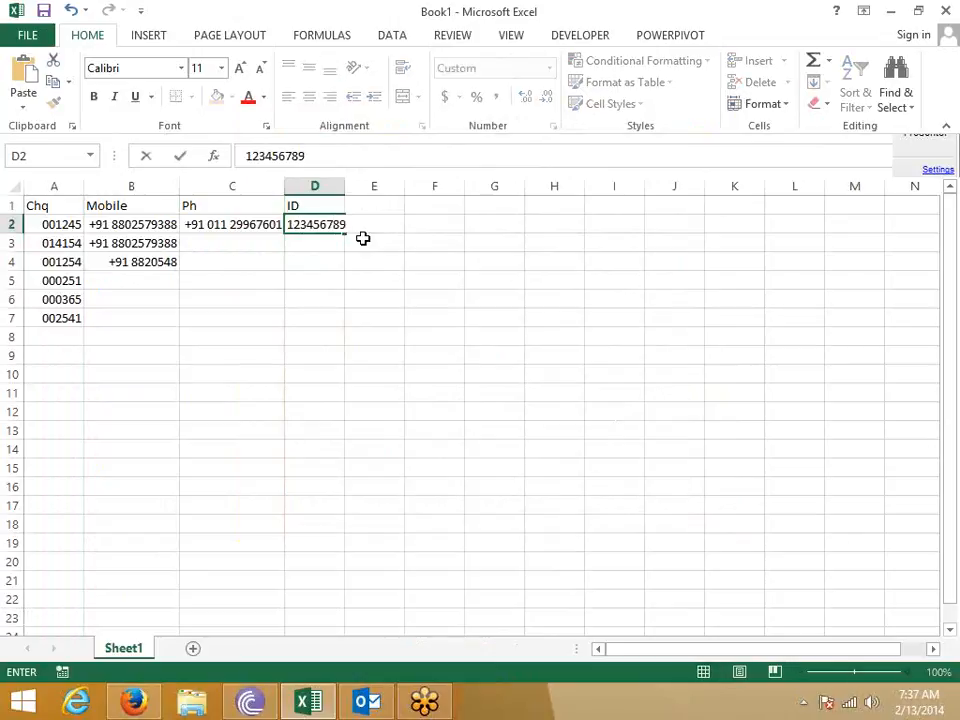
pyautogui.press('Return')
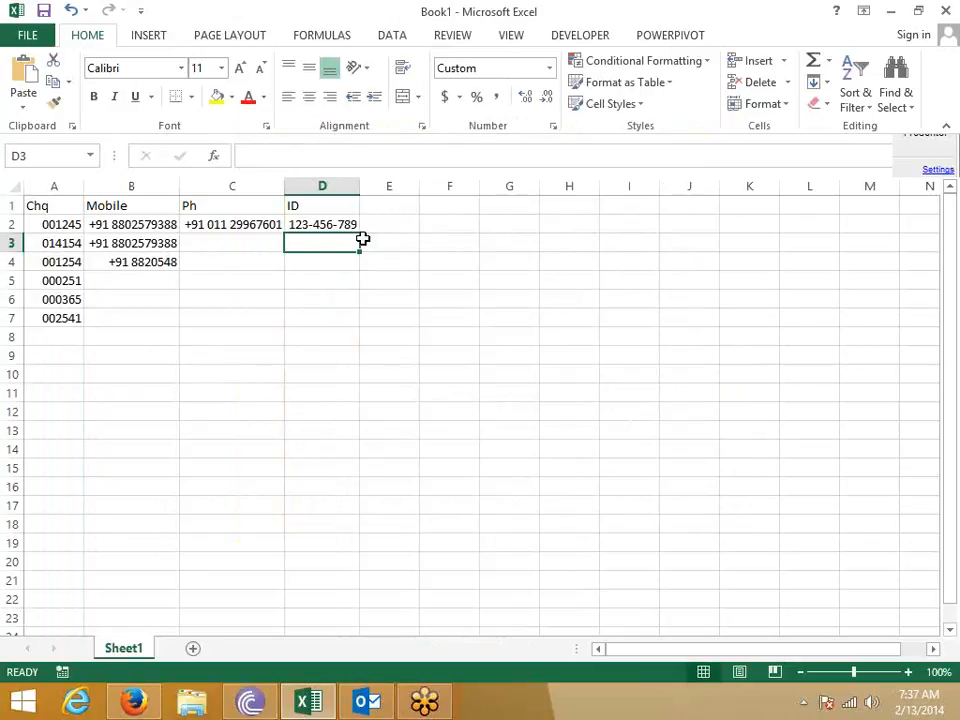
pyautogui.press('Up')
pyautogui.press('Up')
pyautogui.press('Right')
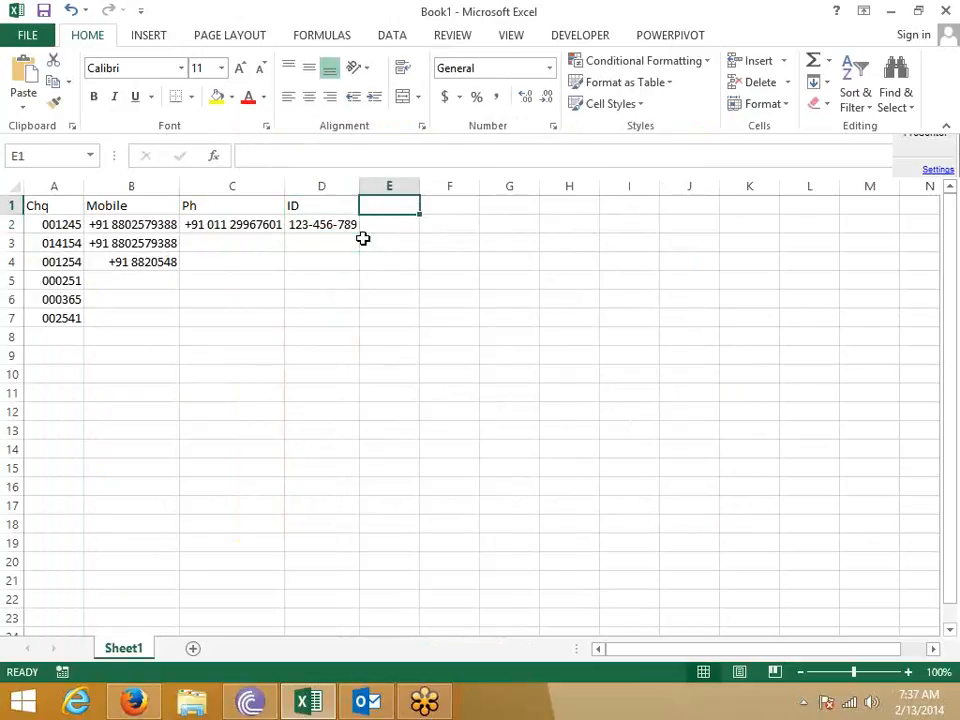
pyautogui.write('a/c')
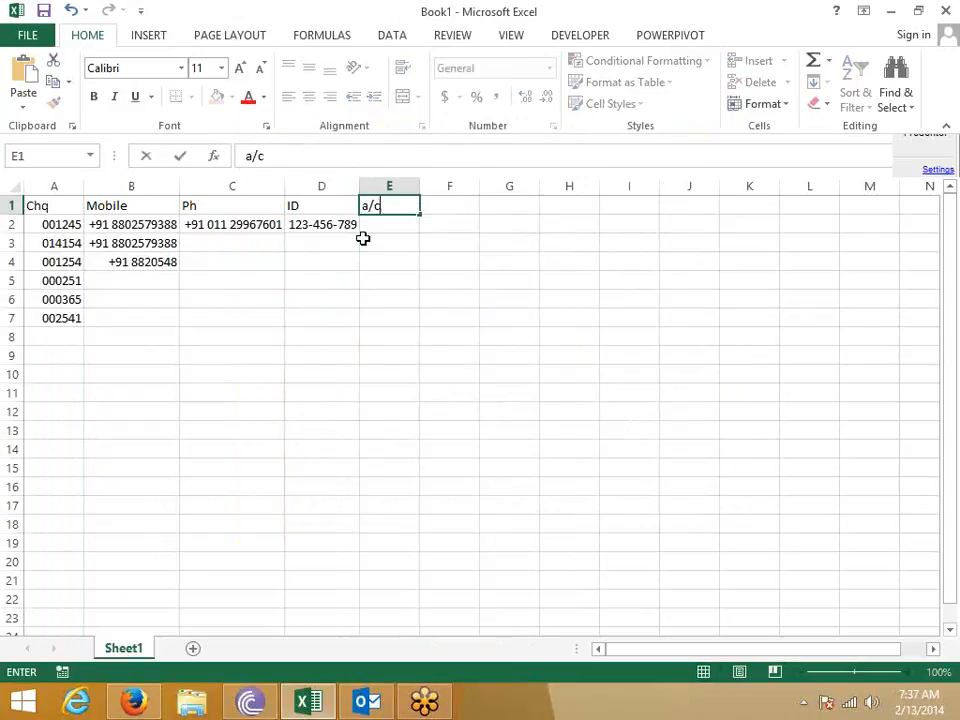
pyautogui.press('Return')
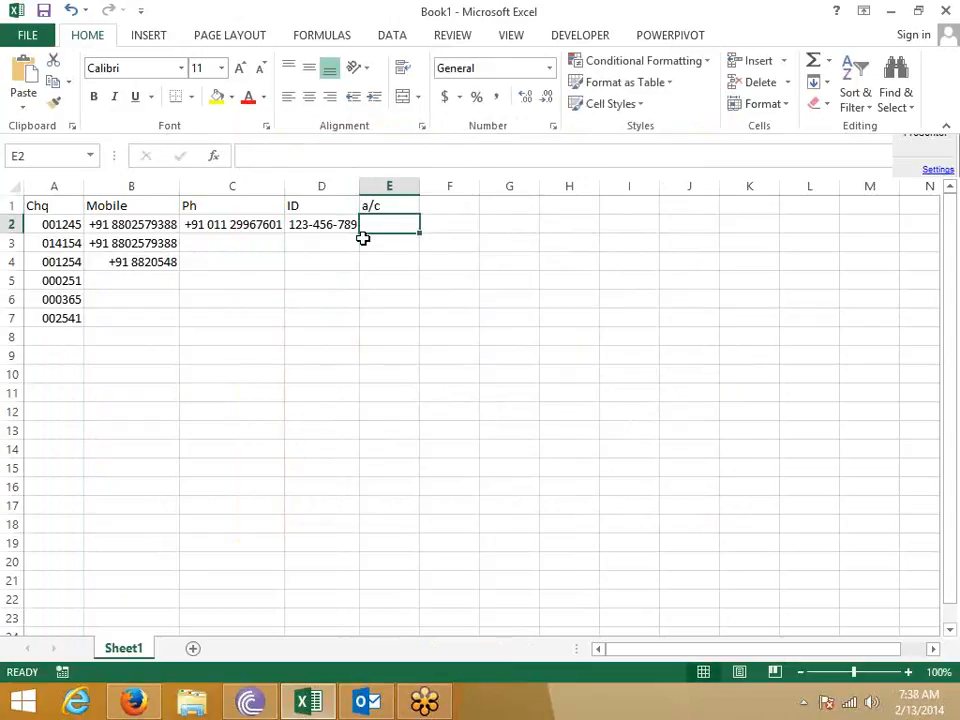
pyautogui.write('123')
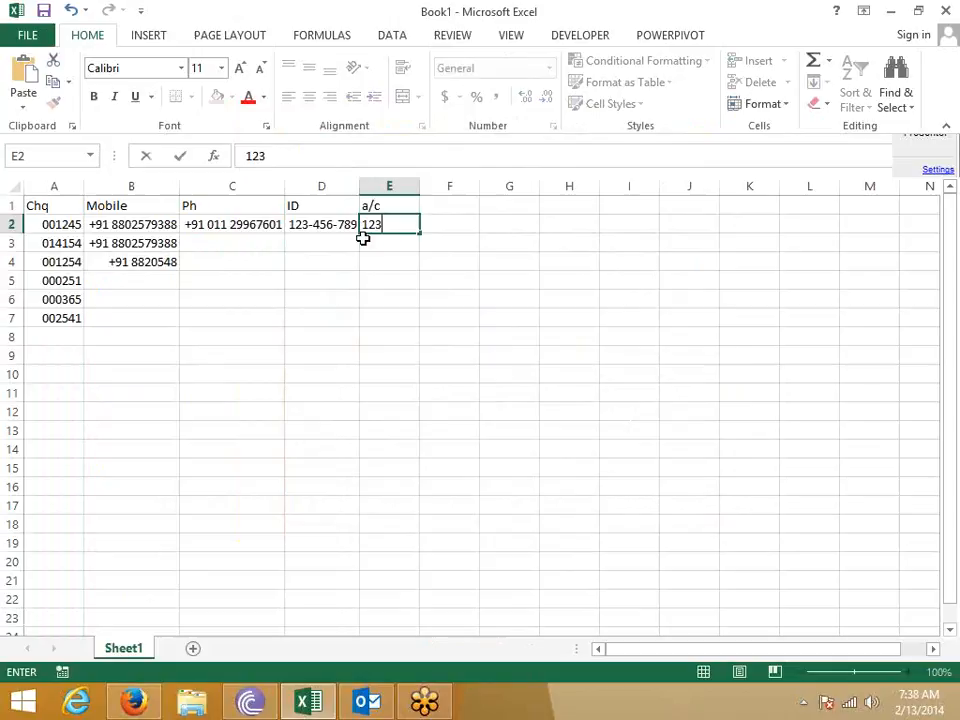
pyautogui.write('45678901')
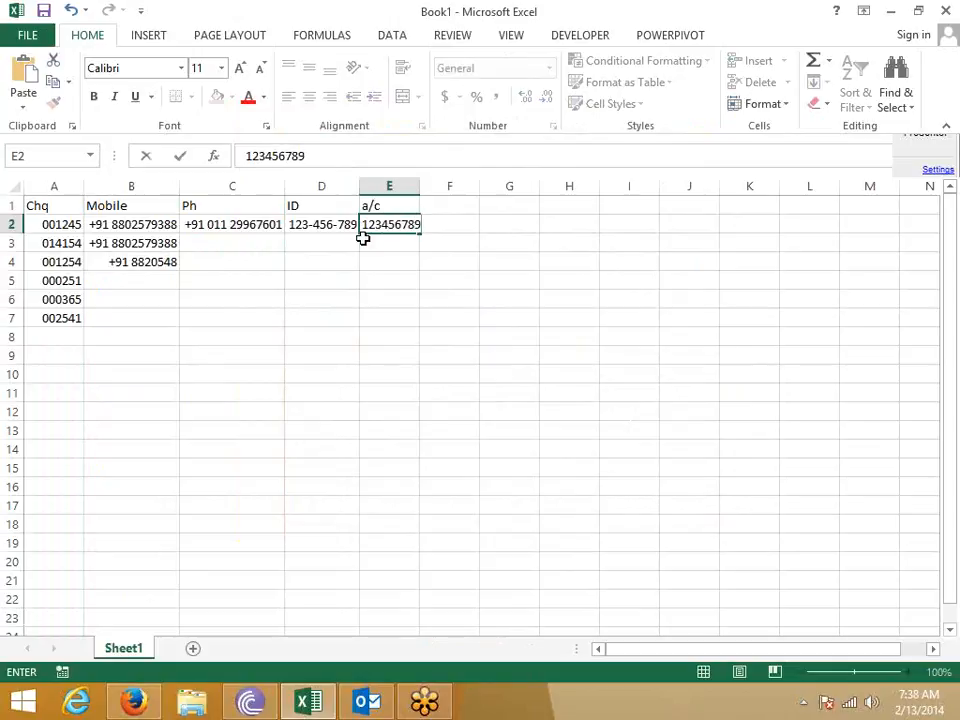
pyautogui.press('Return')
pyautogui.press('Up')
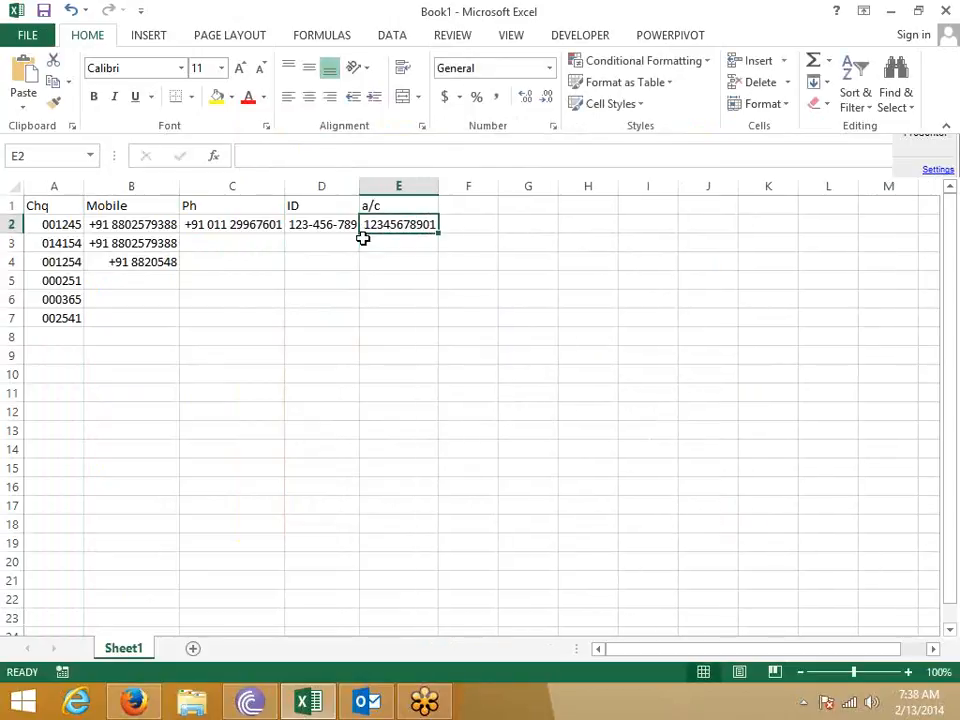
pyautogui.click(349, 158)
pyautogui.write('1')
pyautogui.press('Return')
pyautogui.press('Up')
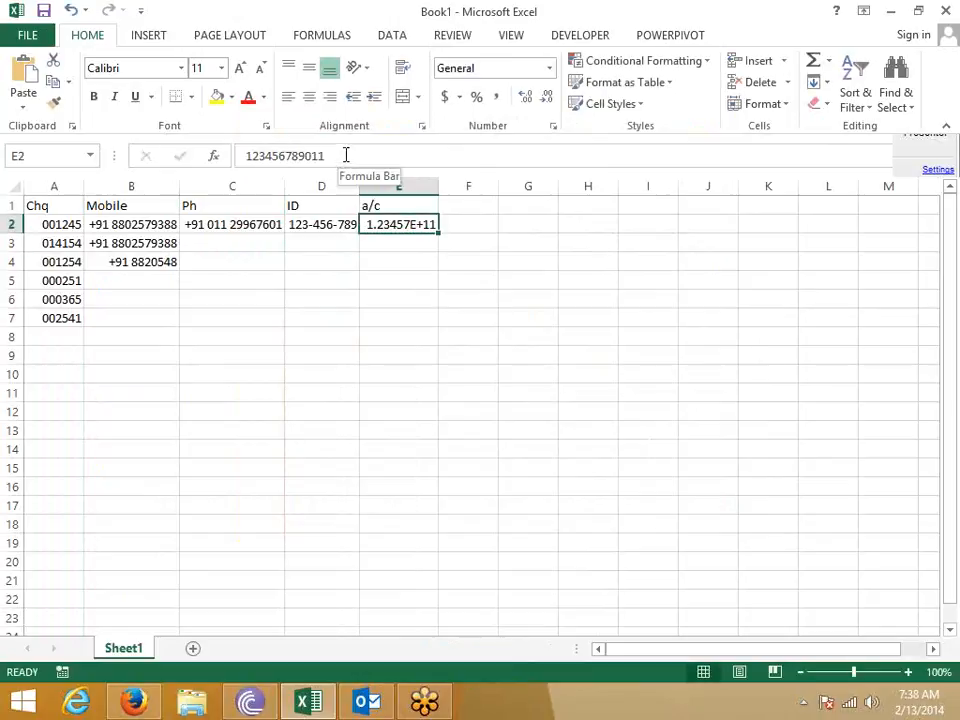
pyautogui.moveTo(439, 187); pyautogui.dragTo(498, 187)
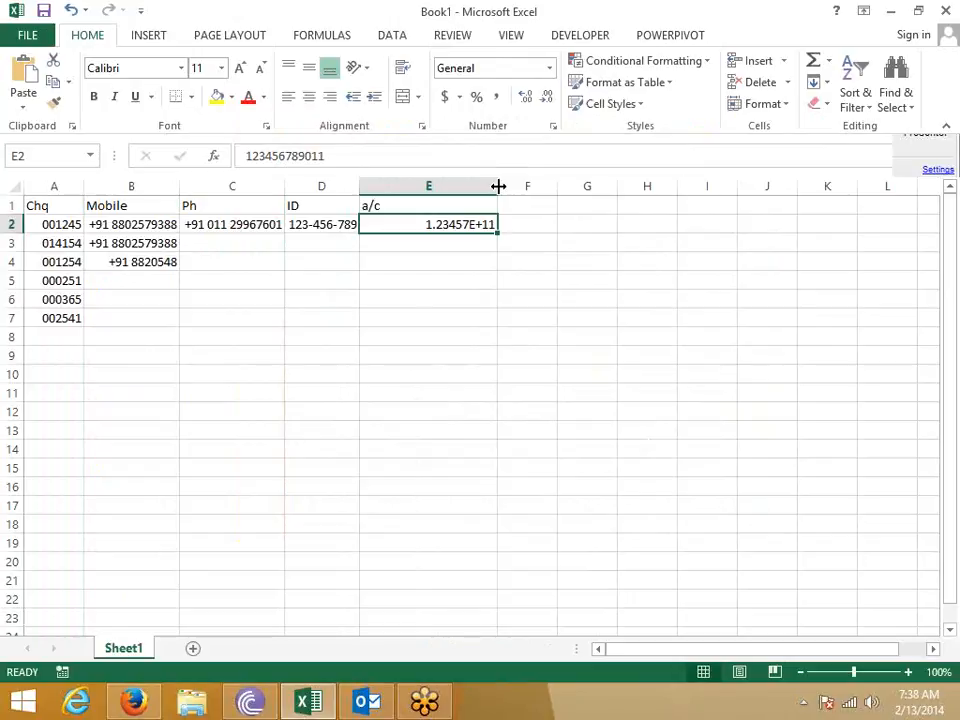
# - Append 852147 to the E2 number, making it 18 digits shown as 1.23457E+17
pyautogui.click(364, 157)
pyautogui.write('8521')
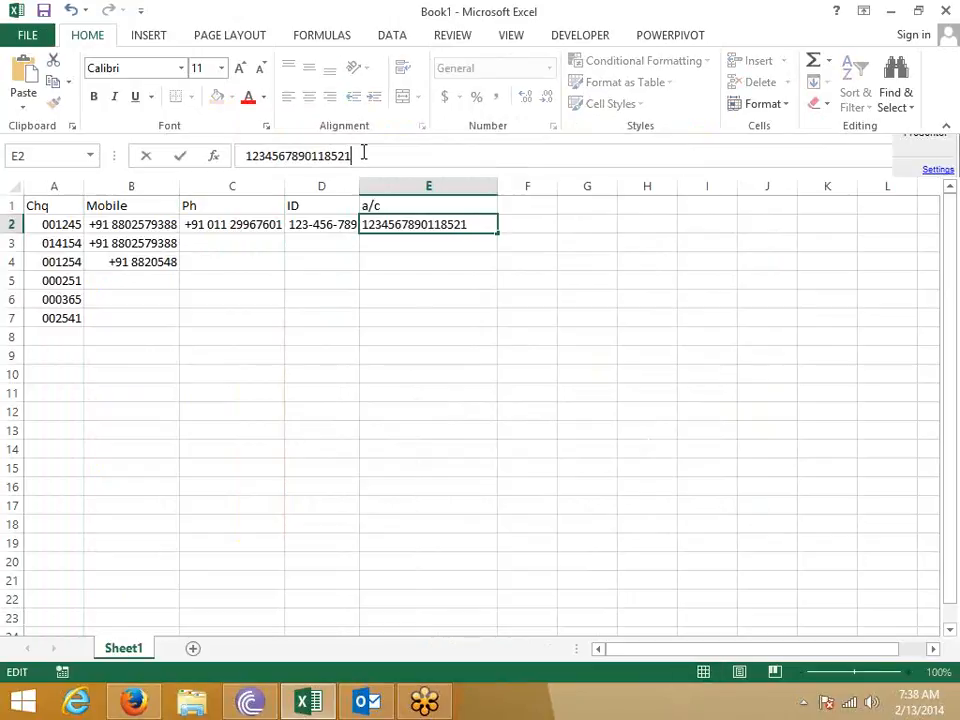
pyautogui.write('47')
pyautogui.press('Return')
pyautogui.press('Up')
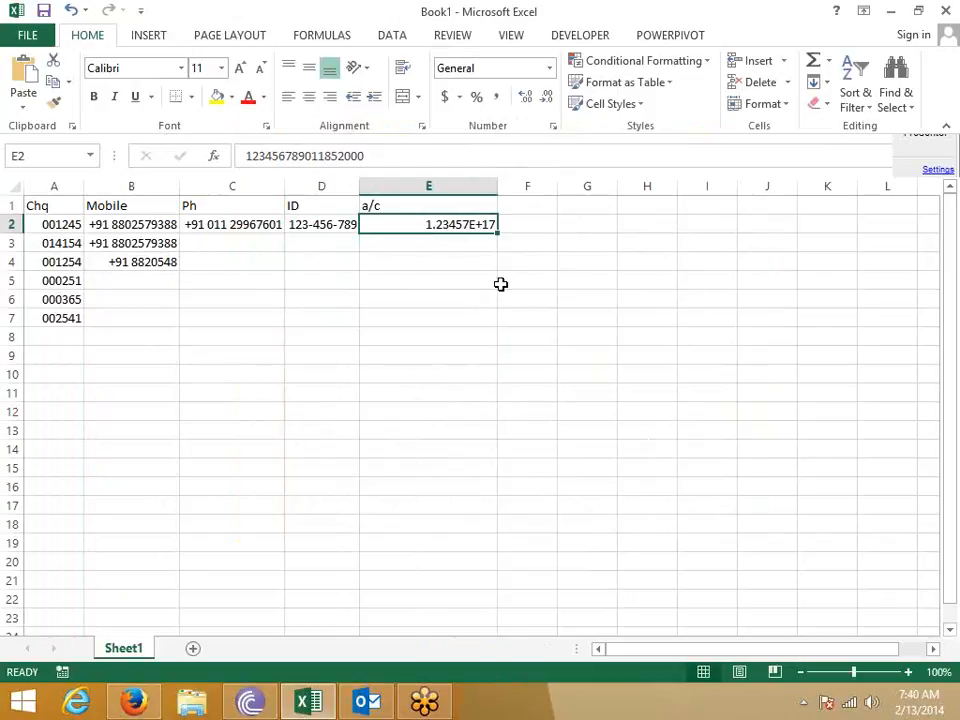
pyautogui.click(564, 279)
pyautogui.click(478, 224)
pyautogui.hotkey('ctrl', 'z')
pyautogui.click(523, 227)
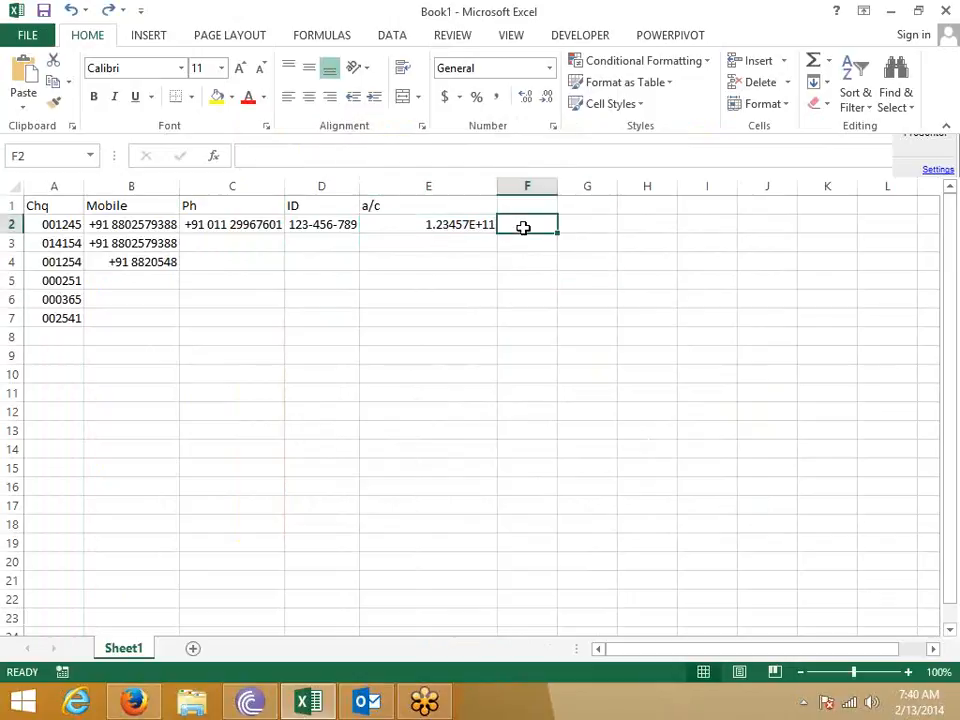
pyautogui.write("'123456789325874145214")
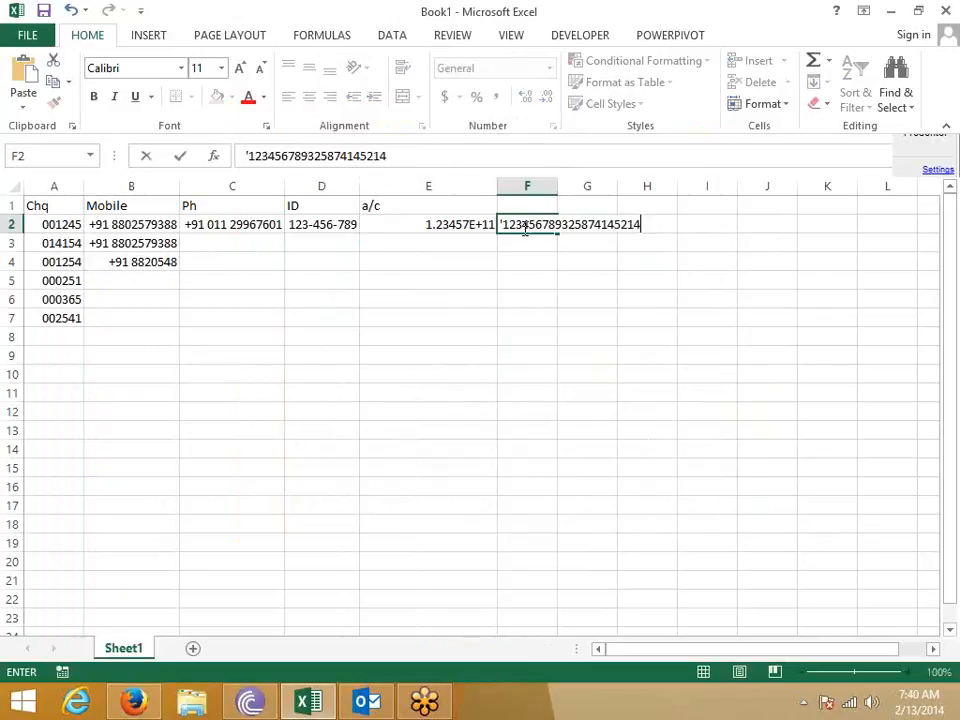
pyautogui.press('Return')
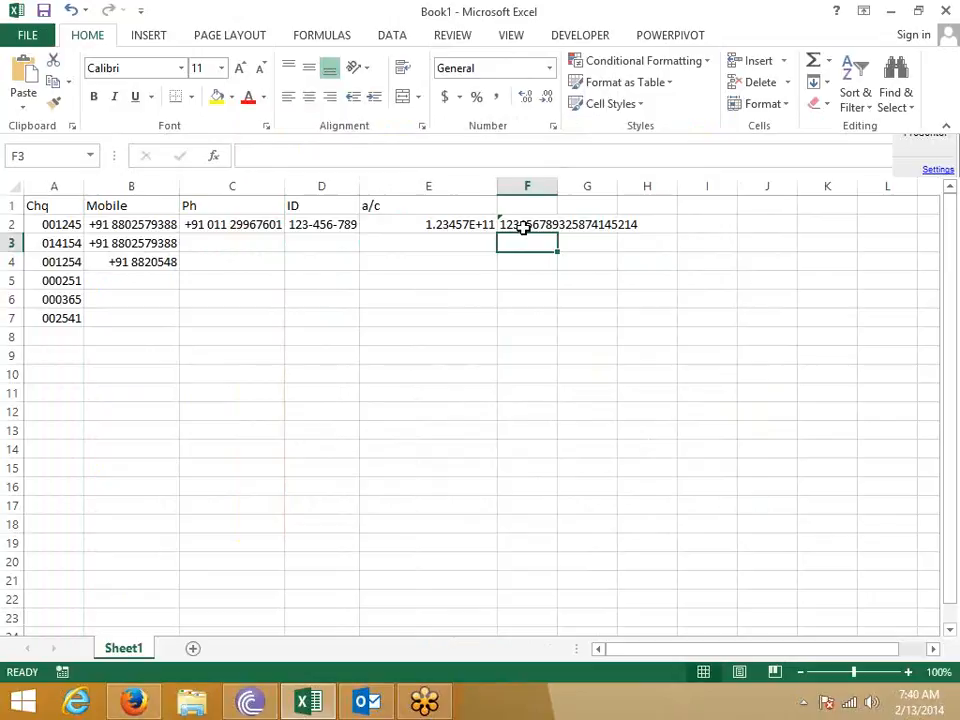
pyautogui.click(523, 228)
pyautogui.press('Left')
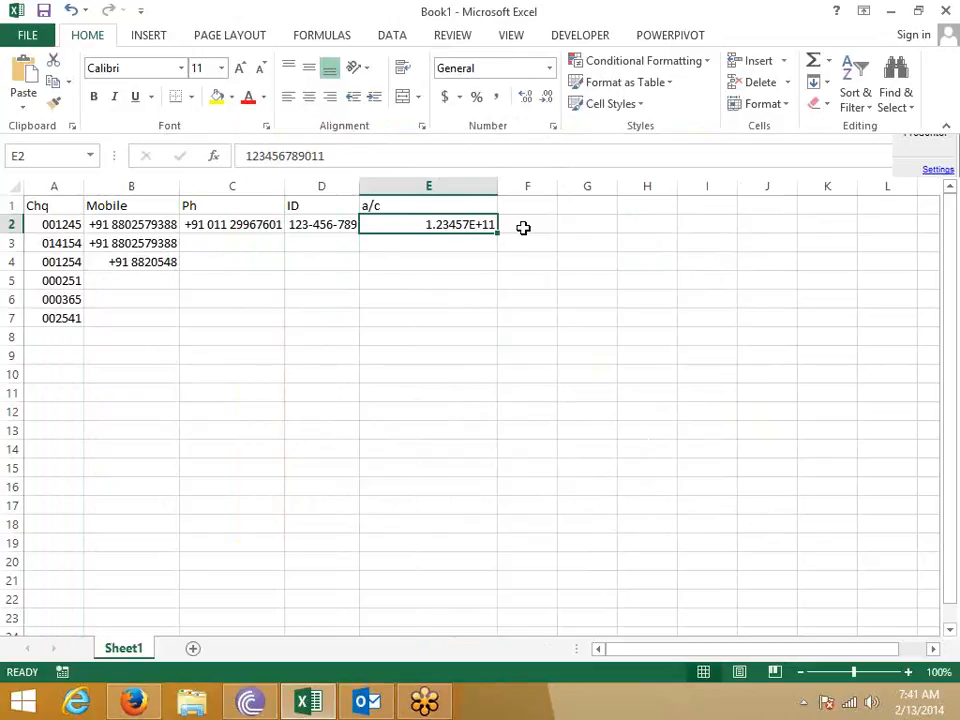
pyautogui.rightClick(470, 224)
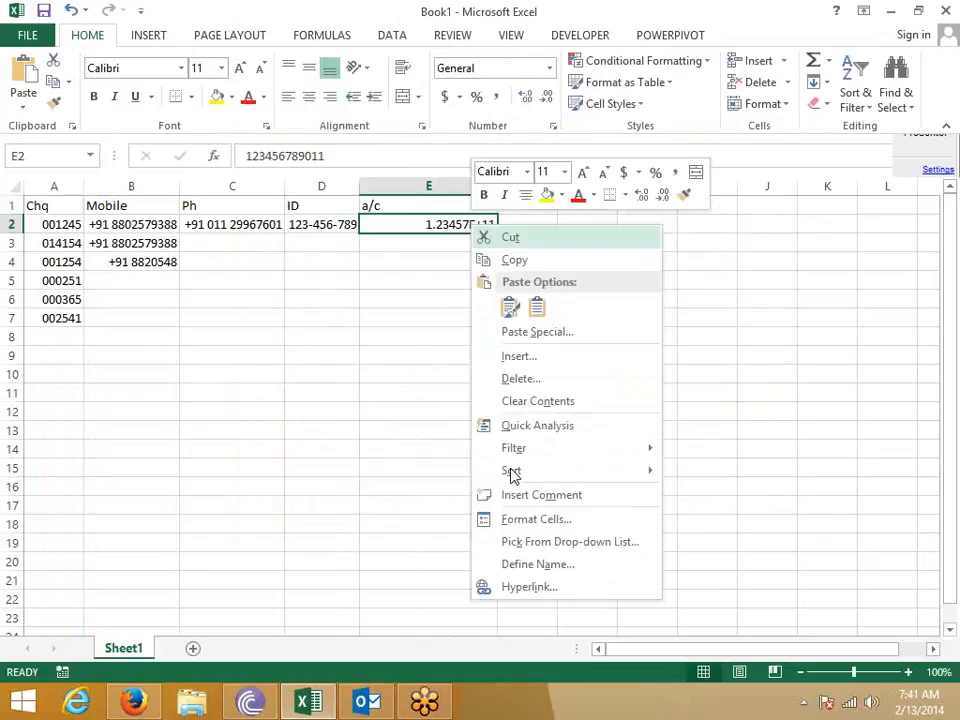
pyautogui.click(518, 519)
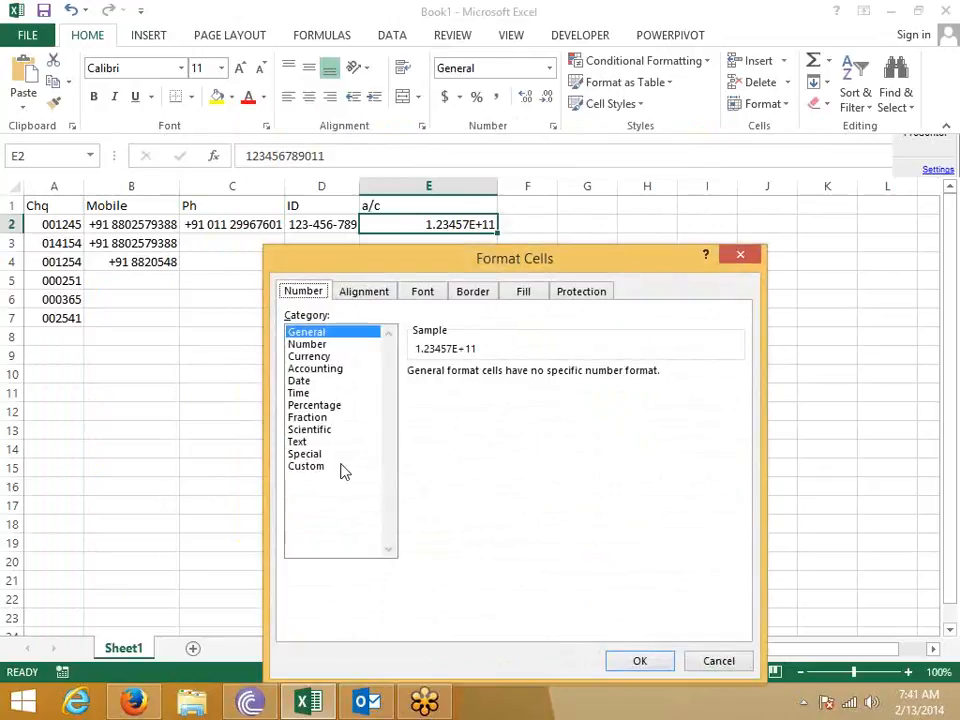
pyautogui.click(318, 466)
pyautogui.moveTo(453, 390); pyautogui.dragTo(386, 389)
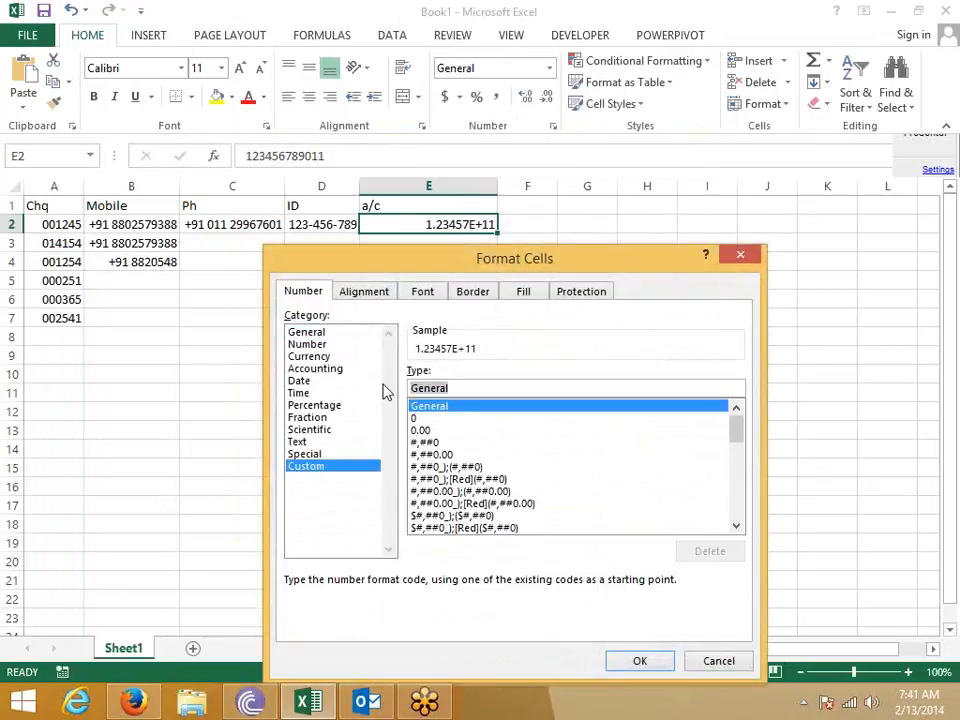
pyautogui.write('#')
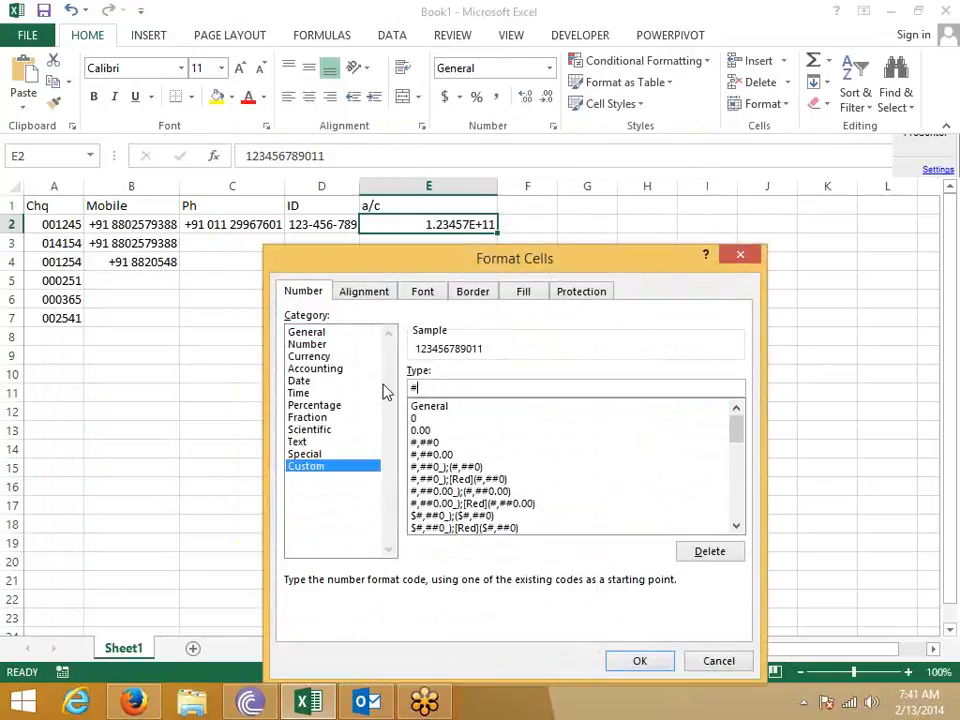
pyautogui.click(661, 667)
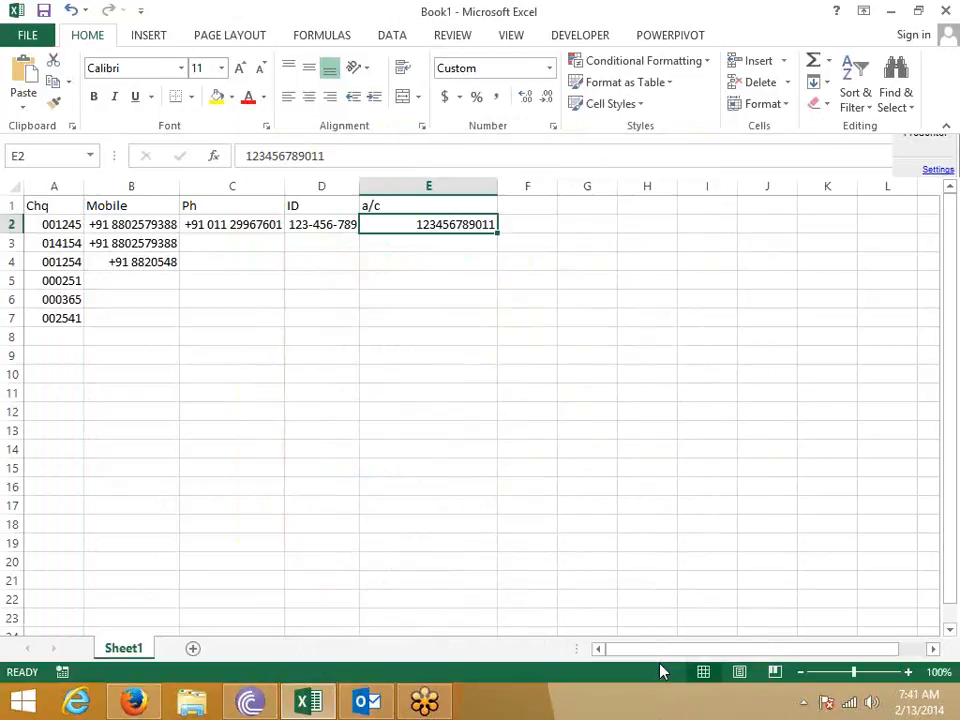
# - Enter 12365 in cell C13
pyautogui.click(188, 445)
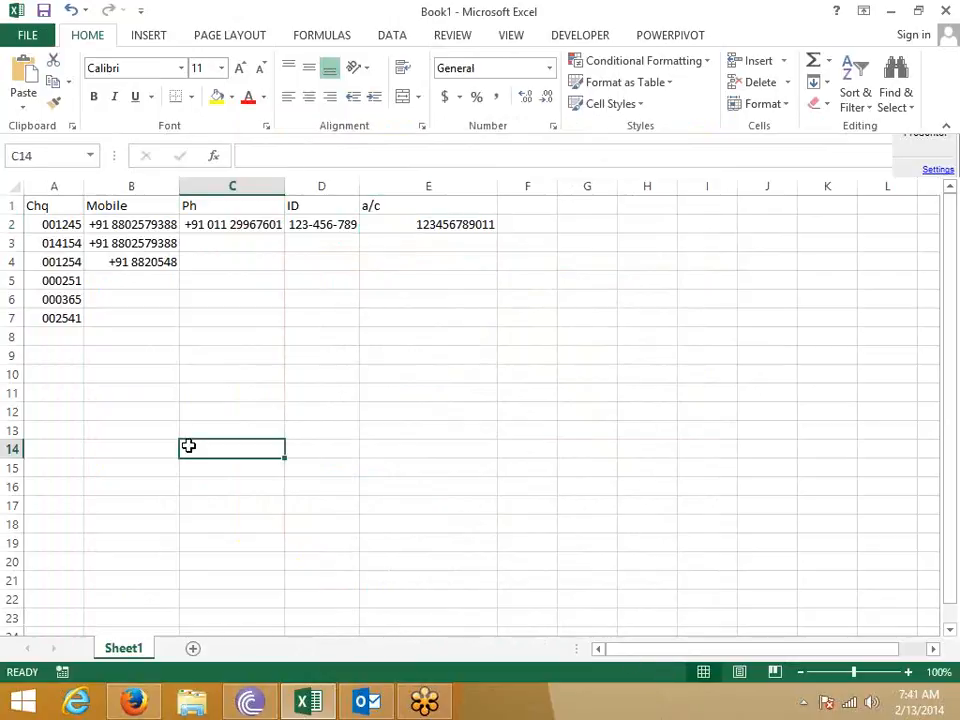
pyautogui.press('Up')
pyautogui.write('12365')
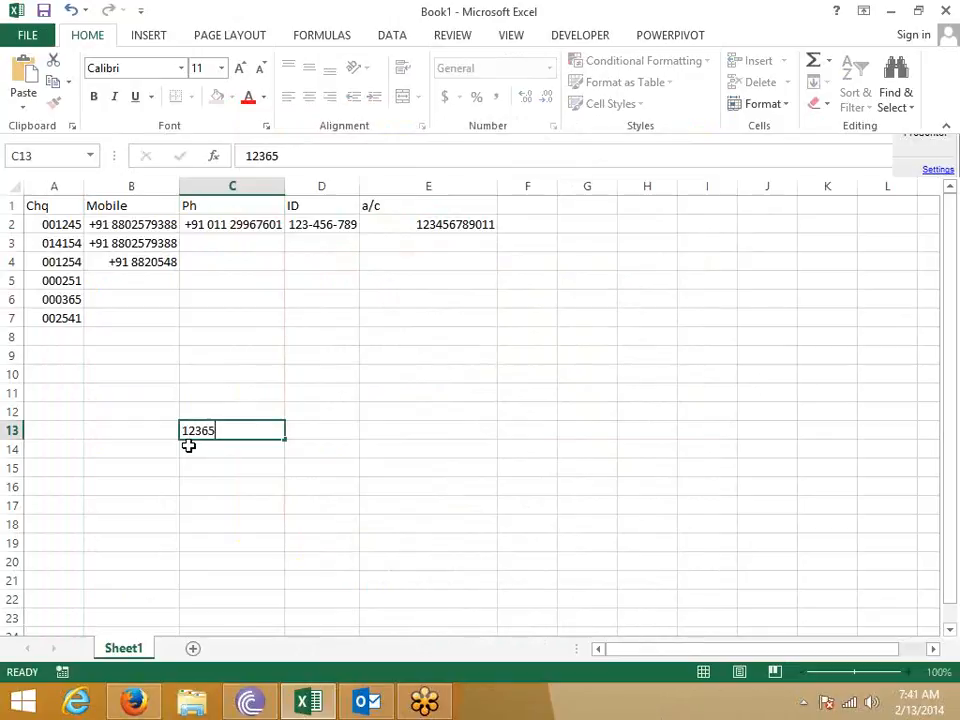
pyautogui.hotkey('ctrl', 'Return')
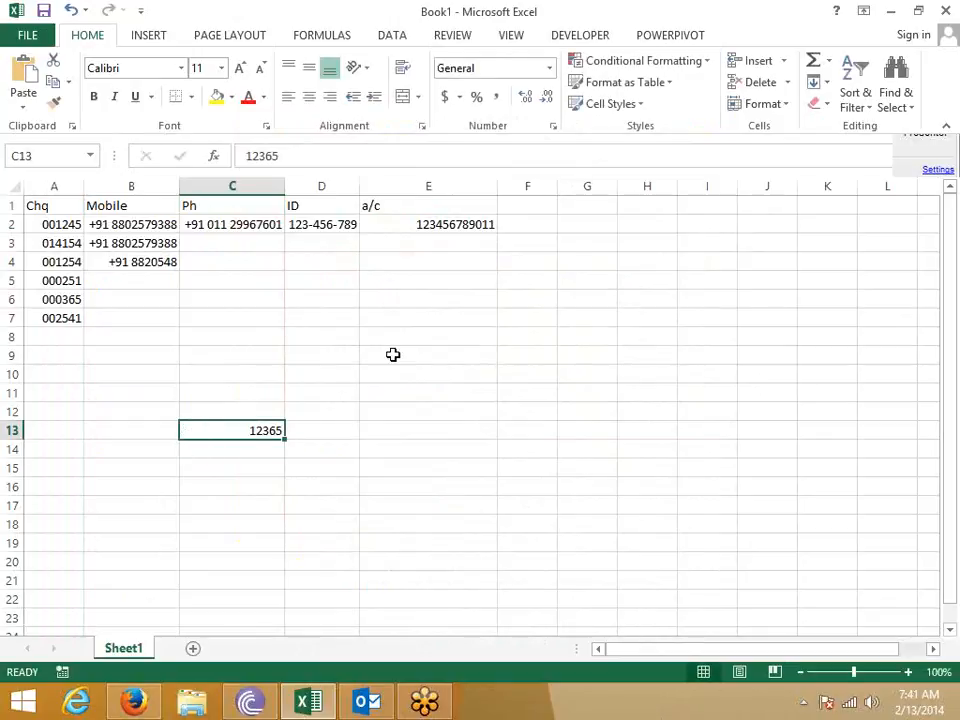
# - Try the Accounting $ format on C13, then revert it to General
pyautogui.click(445, 97)
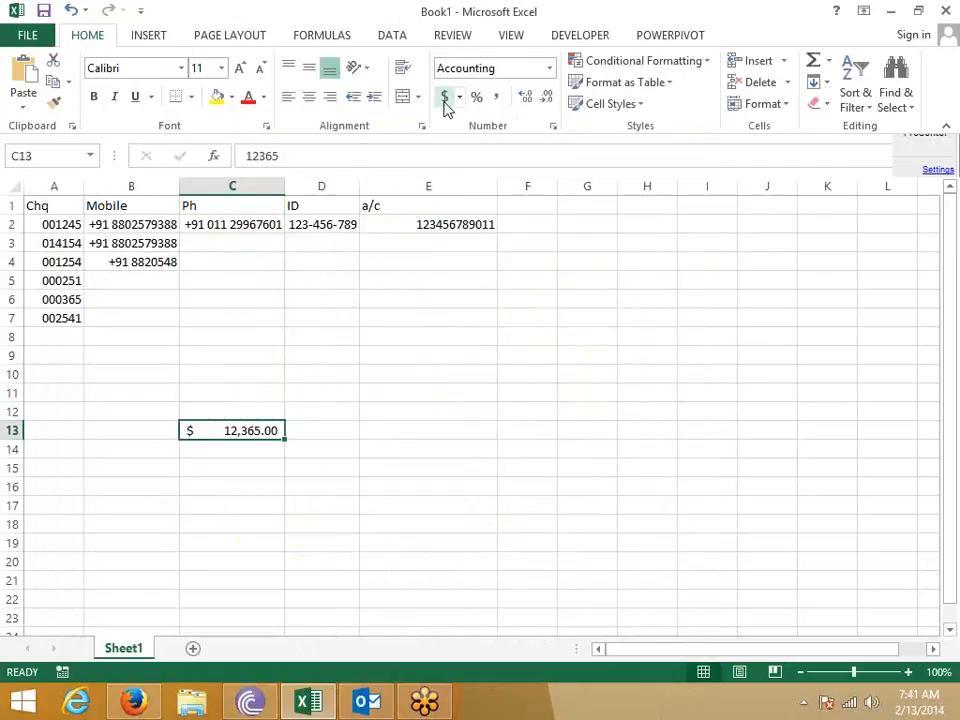
pyautogui.hotkey('ctrl', 'z')
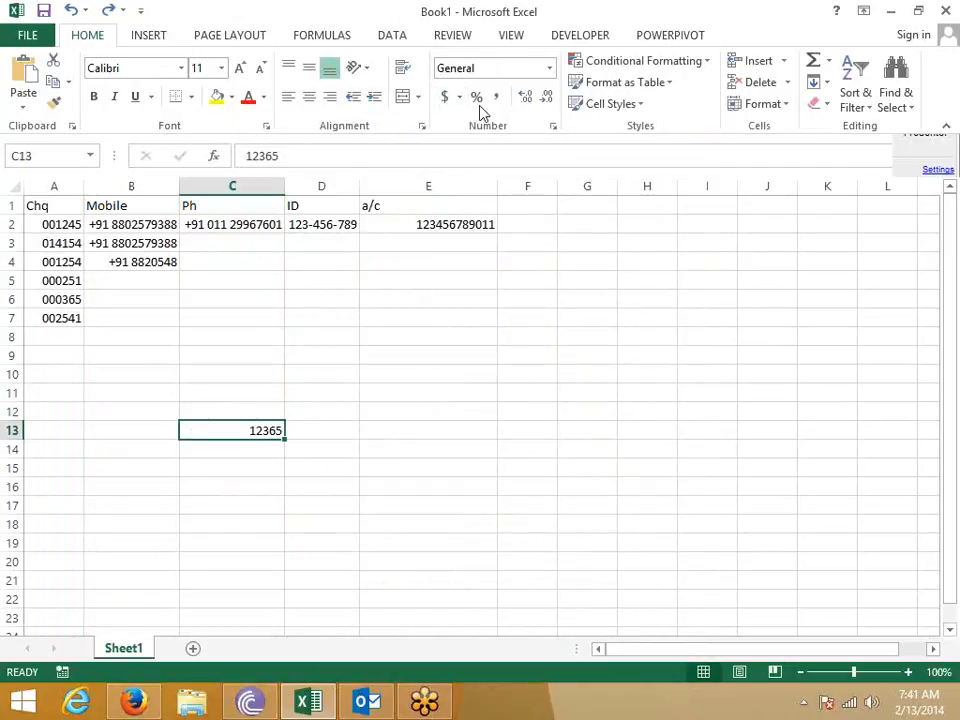
pyautogui.click(446, 99)
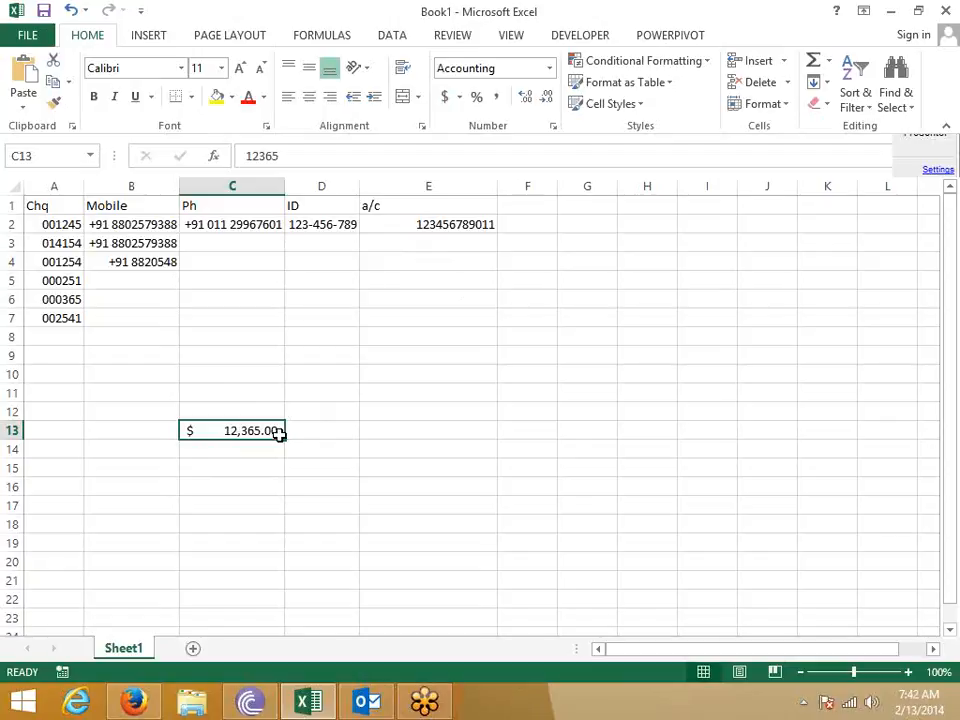
pyautogui.hotkey('ctrl', 'shift', '`')
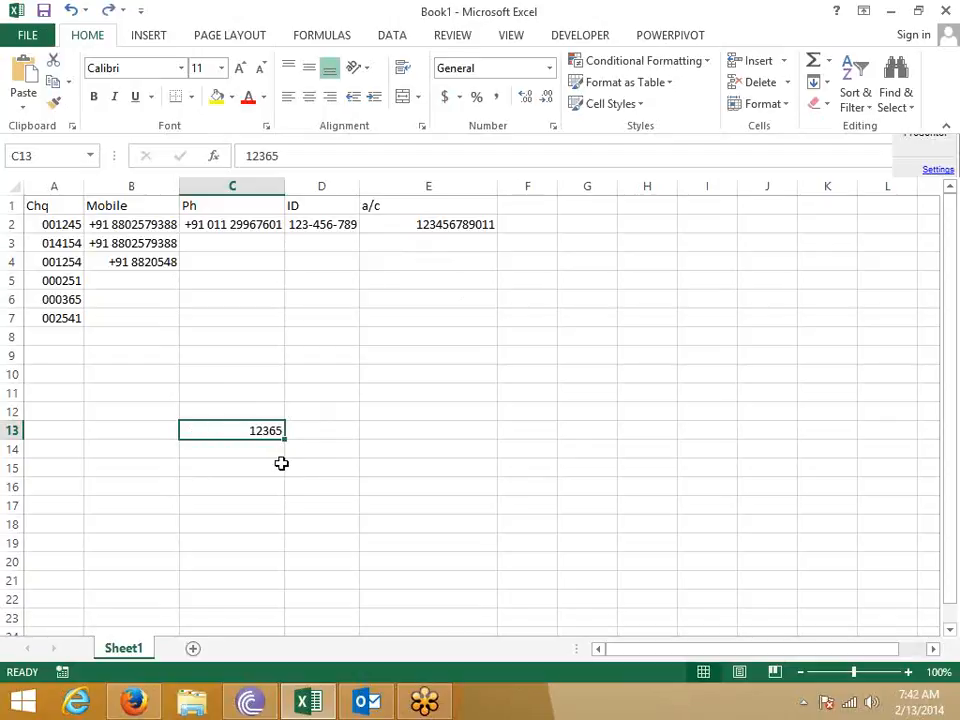
# - Type the text 'US $ 1254' into C15 and check it
pyautogui.click(232, 465)
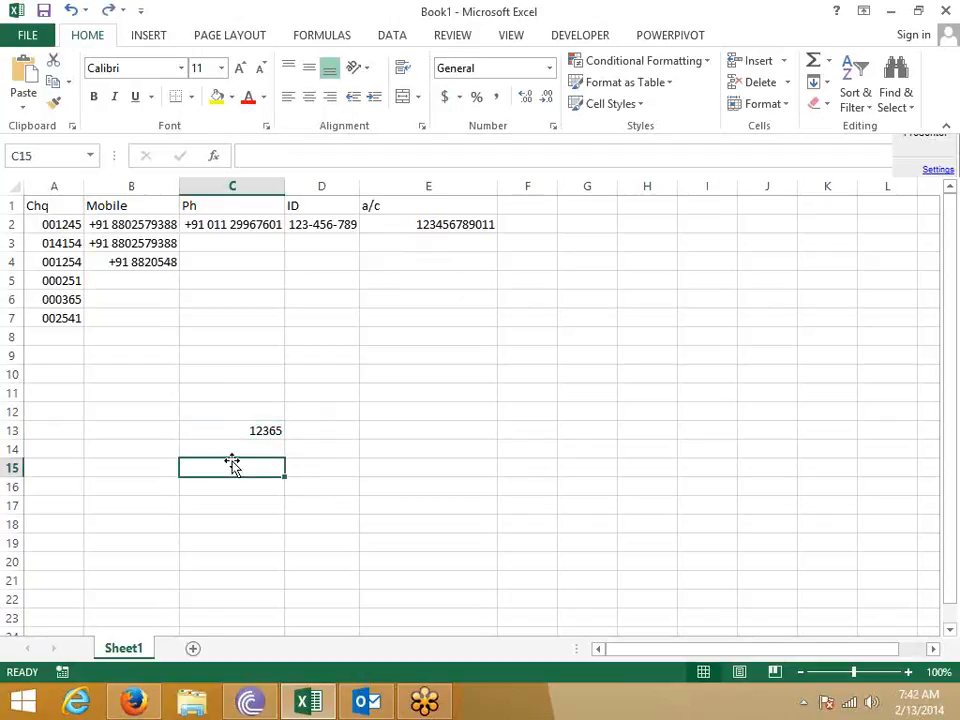
pyautogui.write('US')
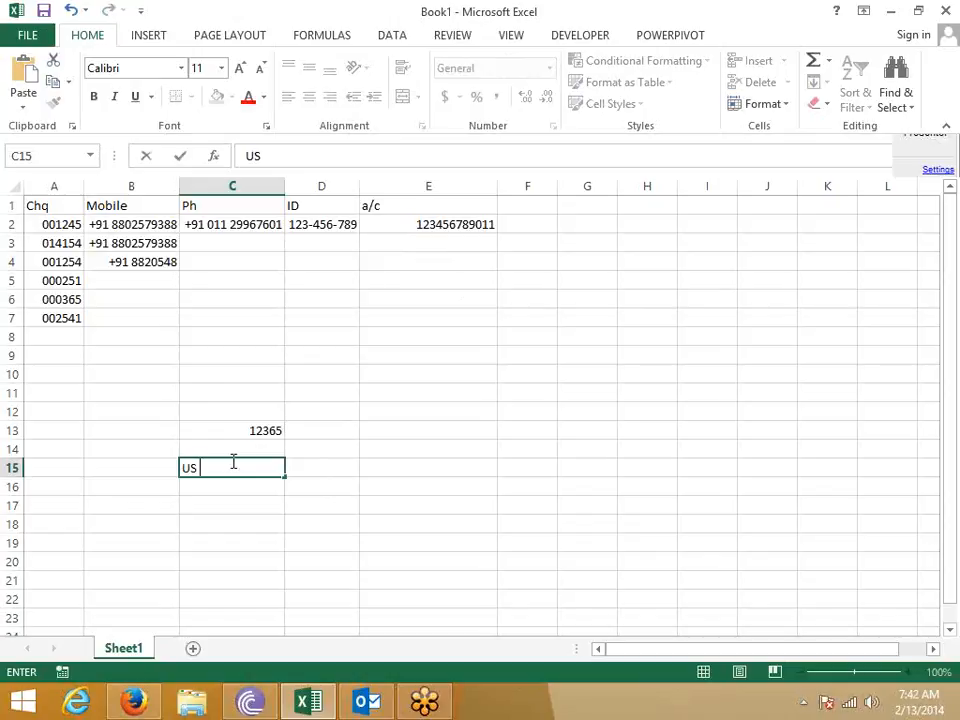
pyautogui.write(' $ 1254')
pyautogui.press('Return')
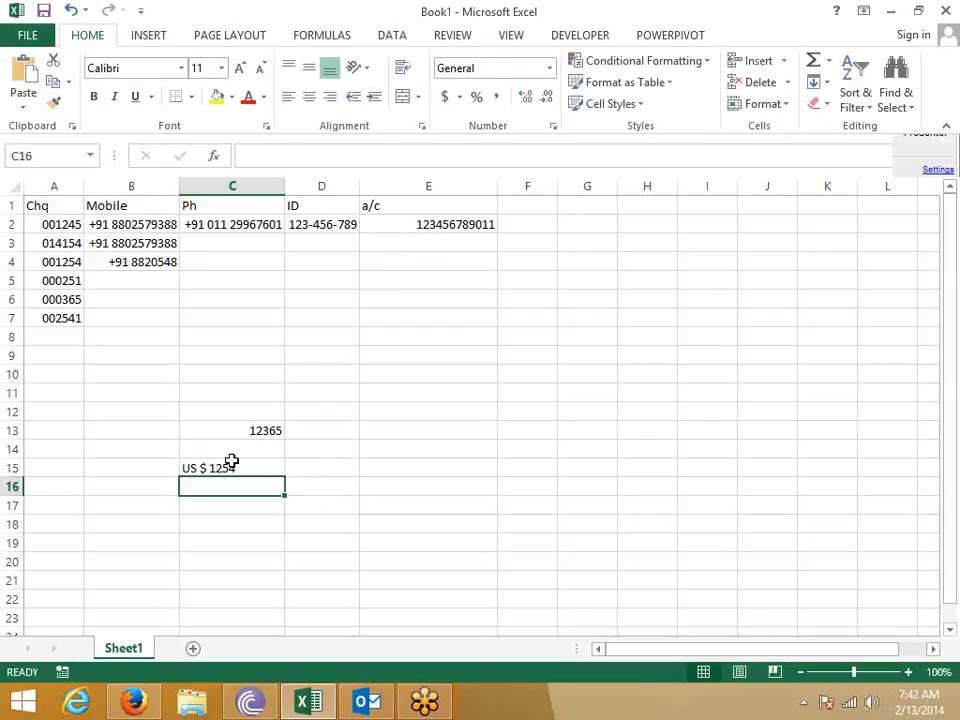
pyautogui.click(231, 465)
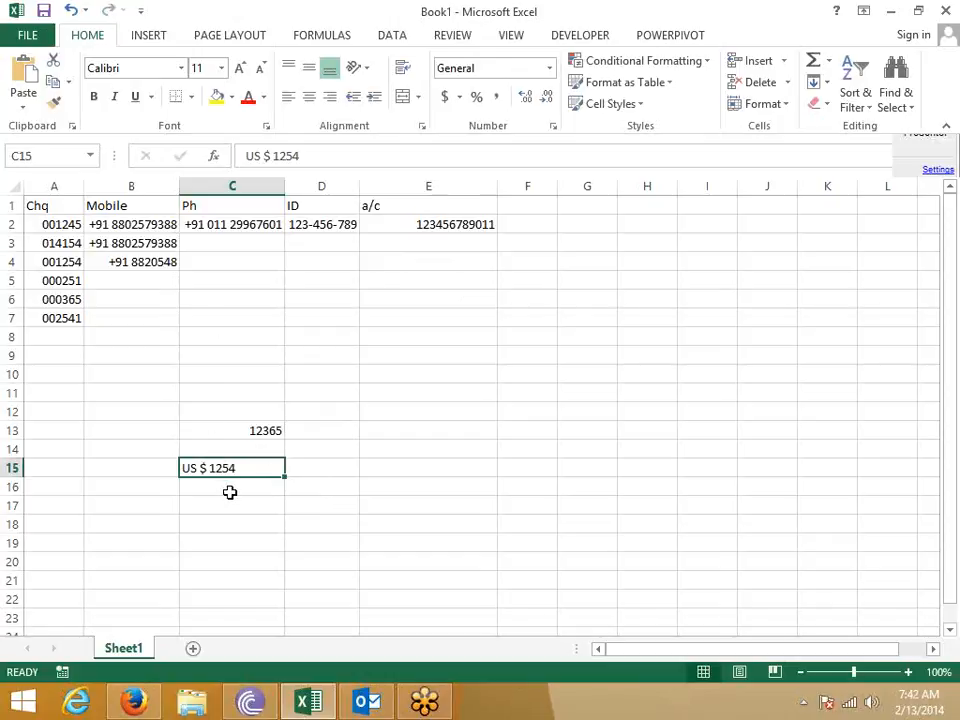
pyautogui.click(356, 448)
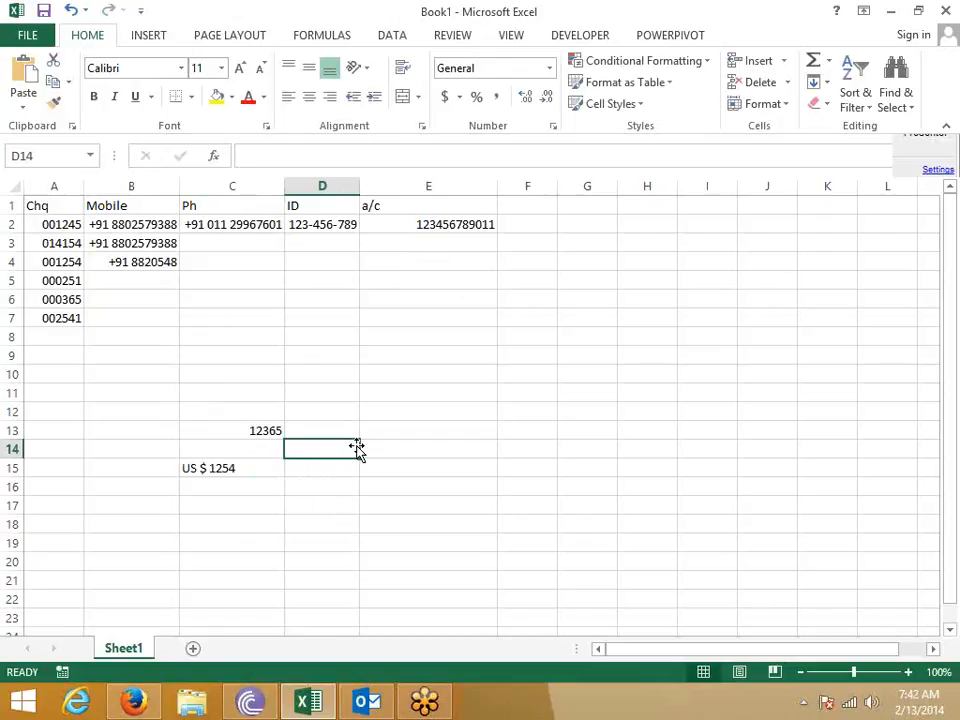
# - Enter 1254 in D14 with a custom "US $ "# format so it reads US $ 1254
pyautogui.write('1254')
pyautogui.press('Return')
pyautogui.click(357, 450)
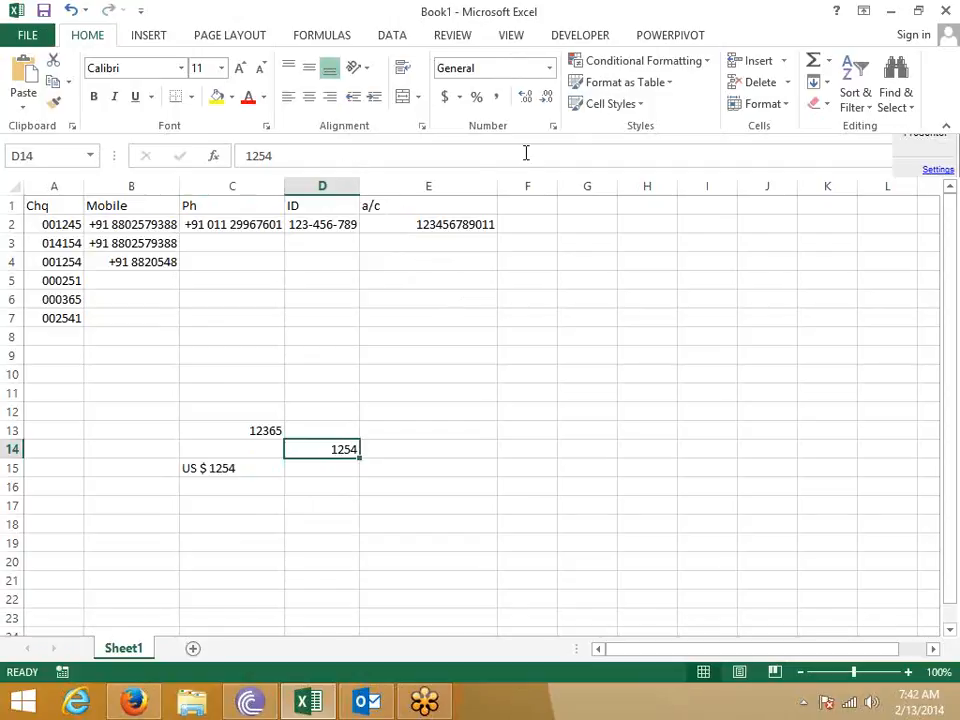
pyautogui.click(557, 130)
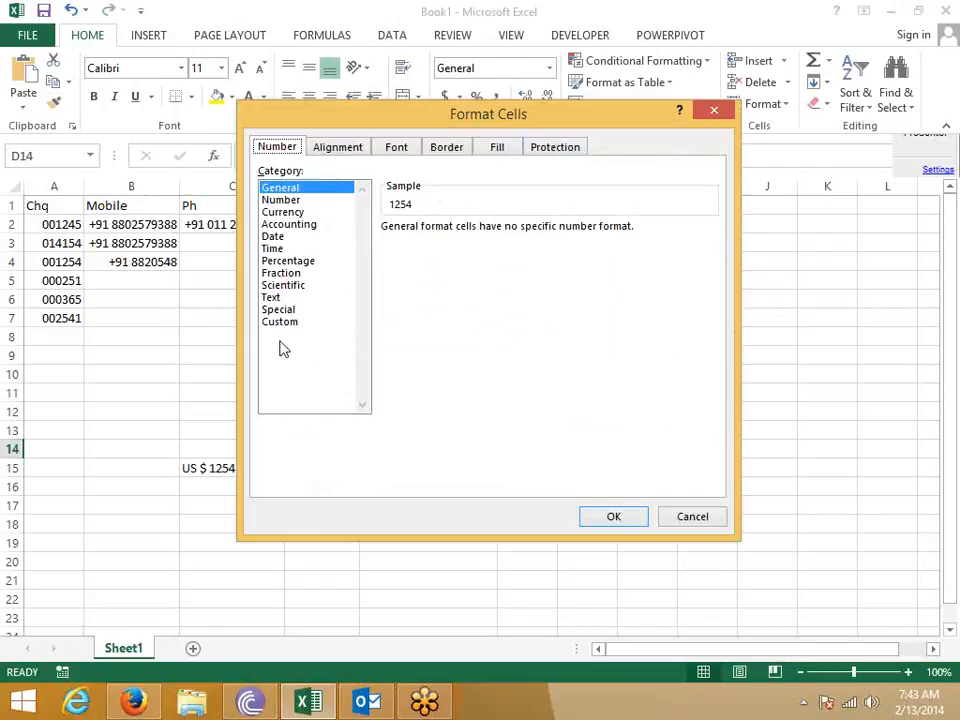
pyautogui.click(280, 321)
pyautogui.moveTo(441, 243); pyautogui.dragTo(370, 245)
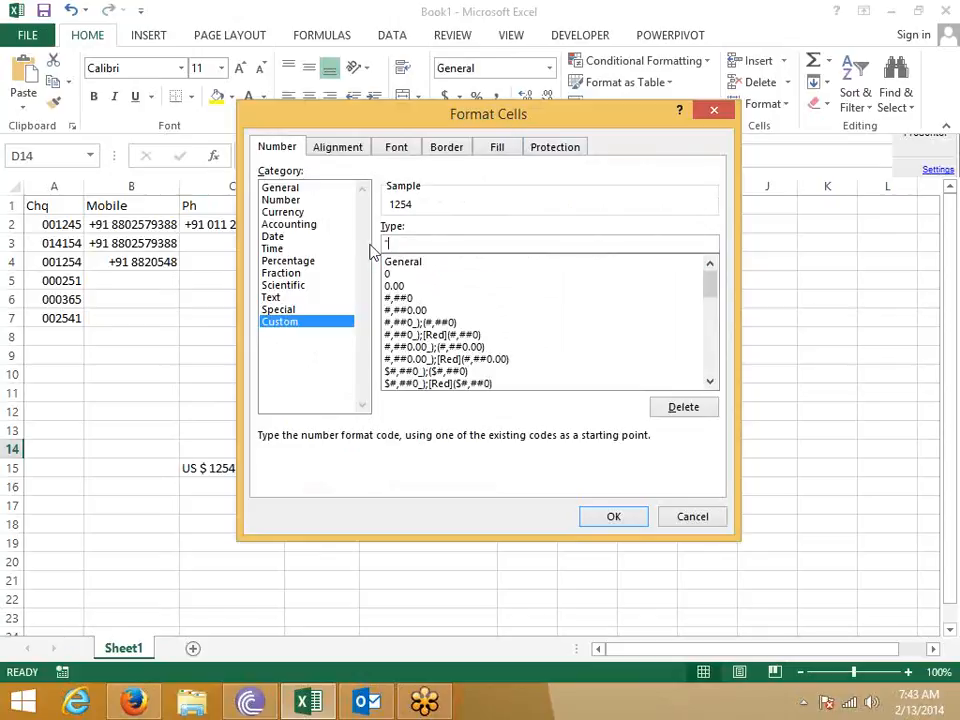
pyautogui.write('$ US')
pyautogui.click(396, 246)
pyautogui.press('BackSpace')
pyautogui.write('$ "#')
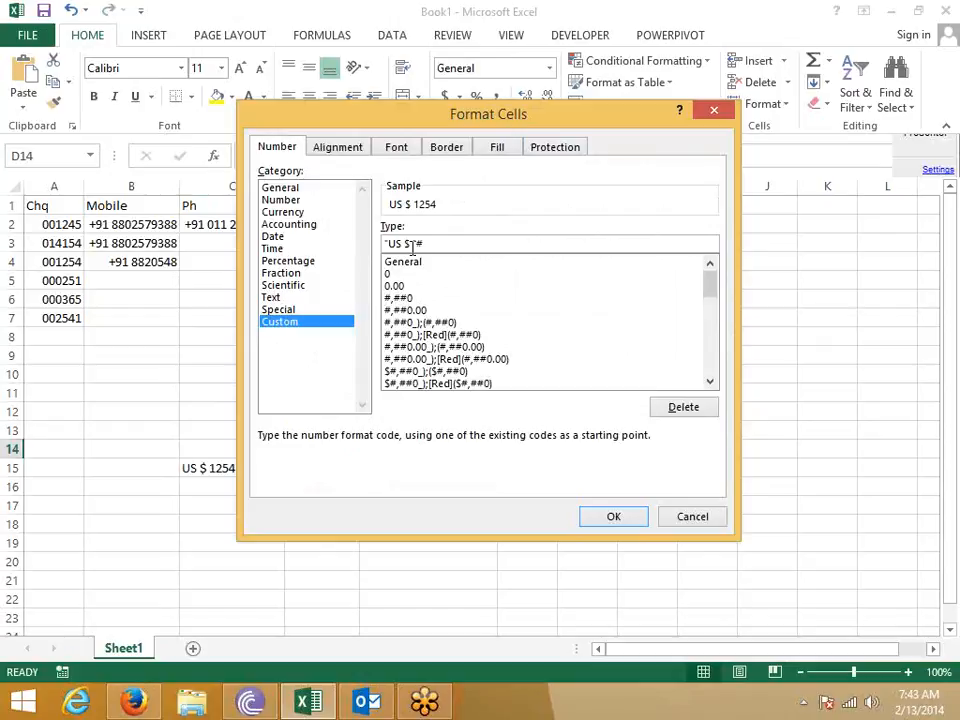
pyautogui.press('Return')
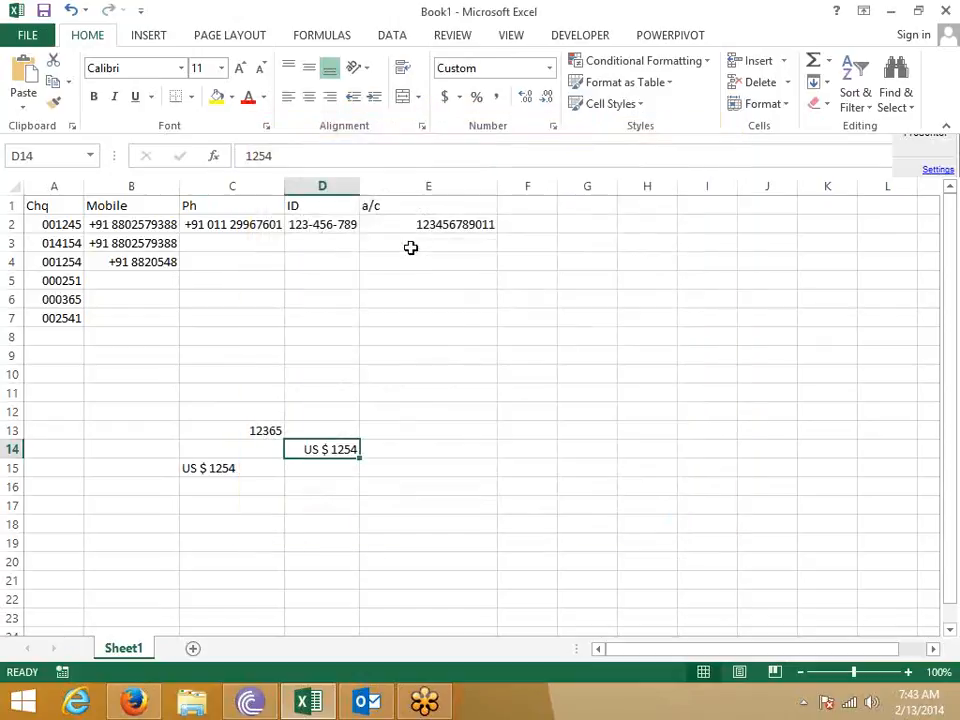
# - Fill US $ 1254 into E14 and enter =D14*E14 in D15, returning 1572516
pyautogui.hotkey('shift', 'Right')
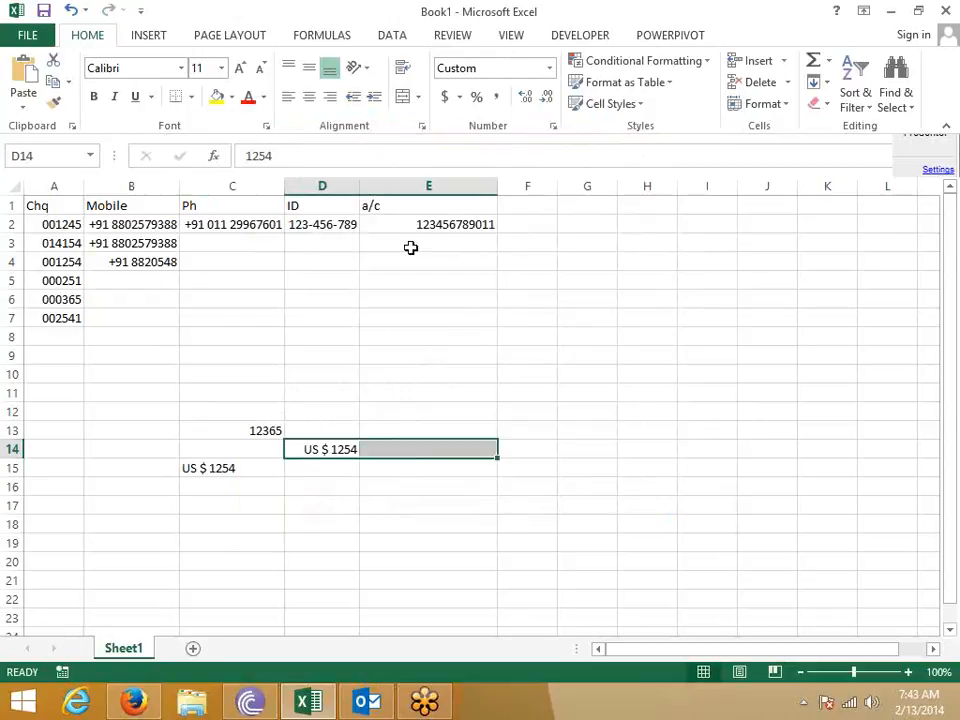
pyautogui.hotkey('ctrl', 'r')
pyautogui.press('Down')
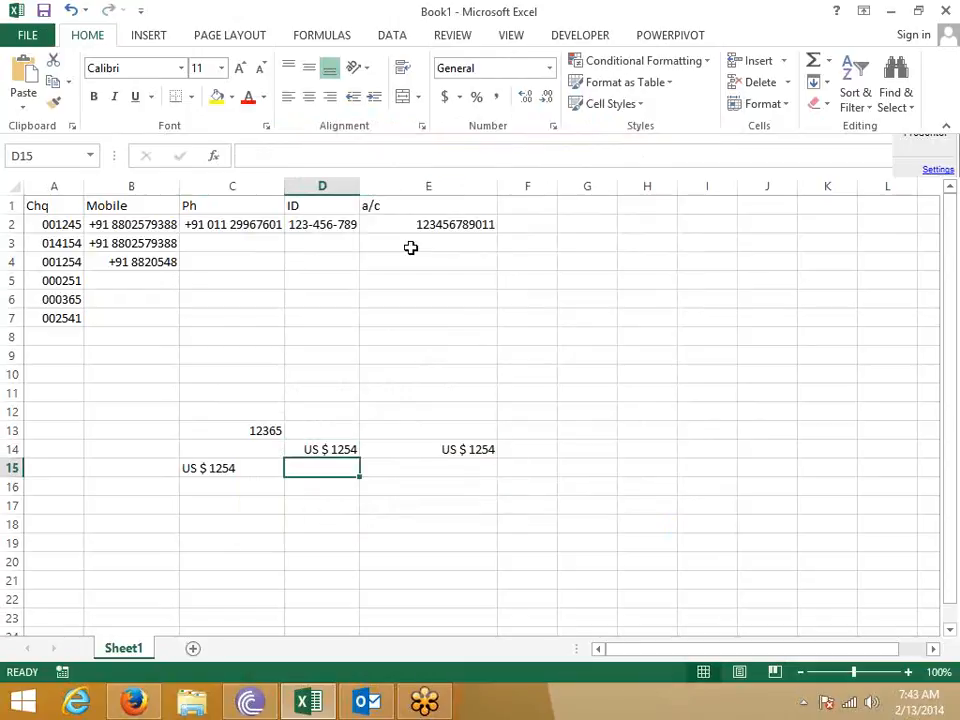
pyautogui.write('=')
pyautogui.press('Up')
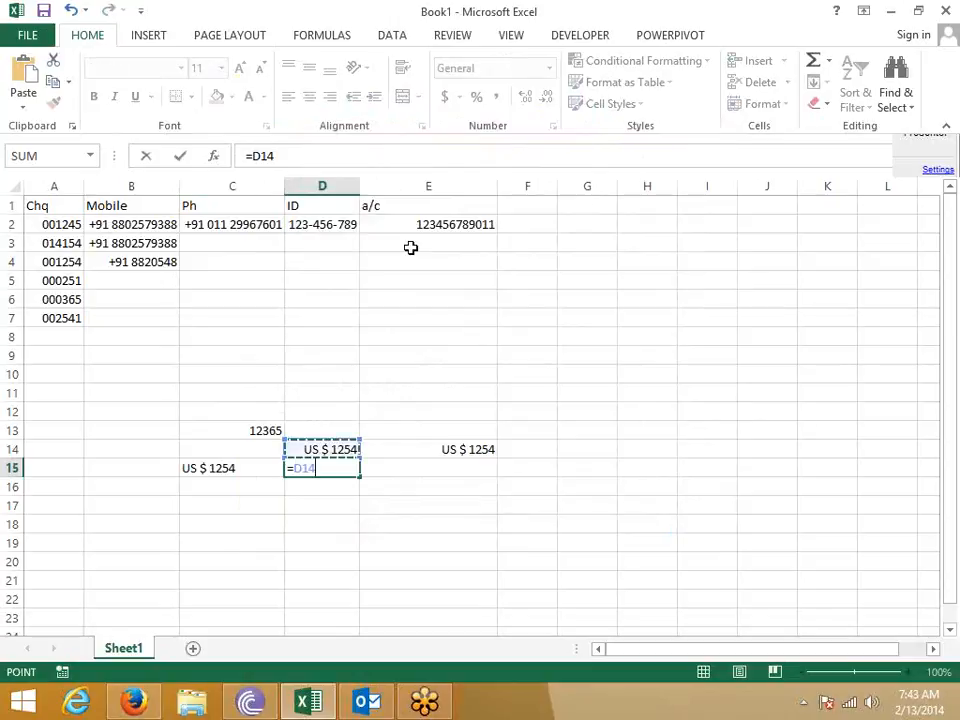
pyautogui.write('*')
pyautogui.press('Right')
pyautogui.press('Right')
pyautogui.press('Up')
pyautogui.press('Left')
pyautogui.press('Return')
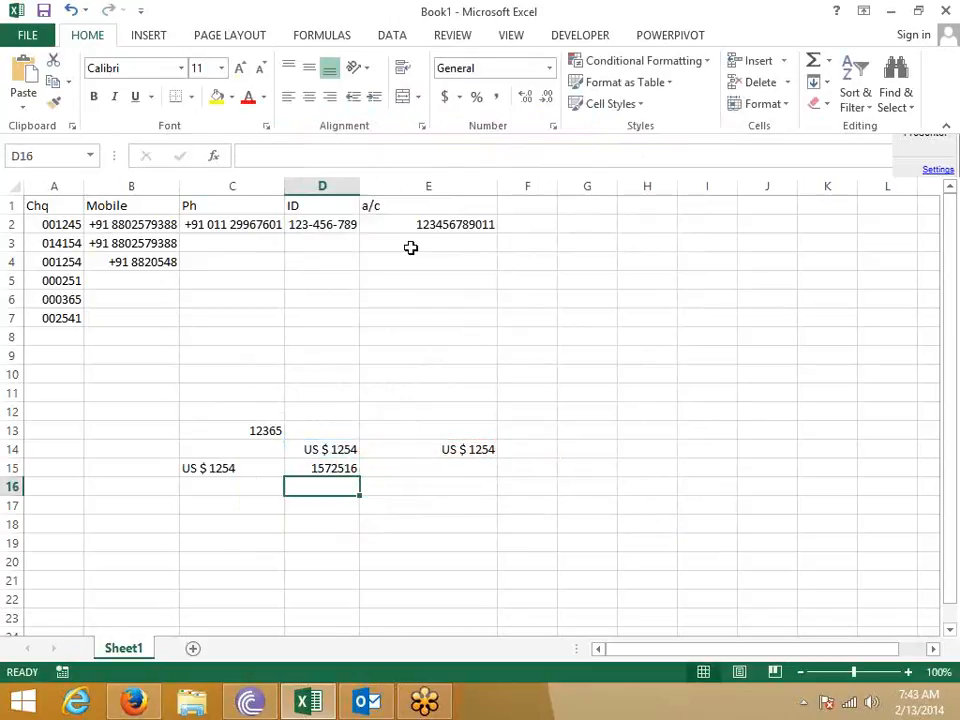
pyautogui.click(410, 247)
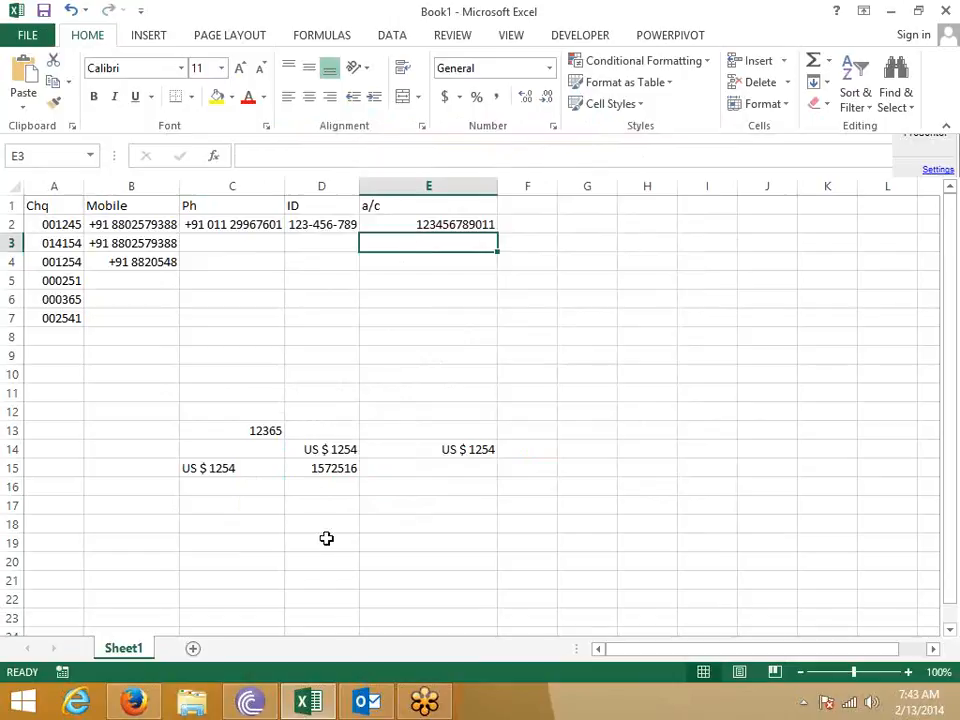
pyautogui.click(323, 466)
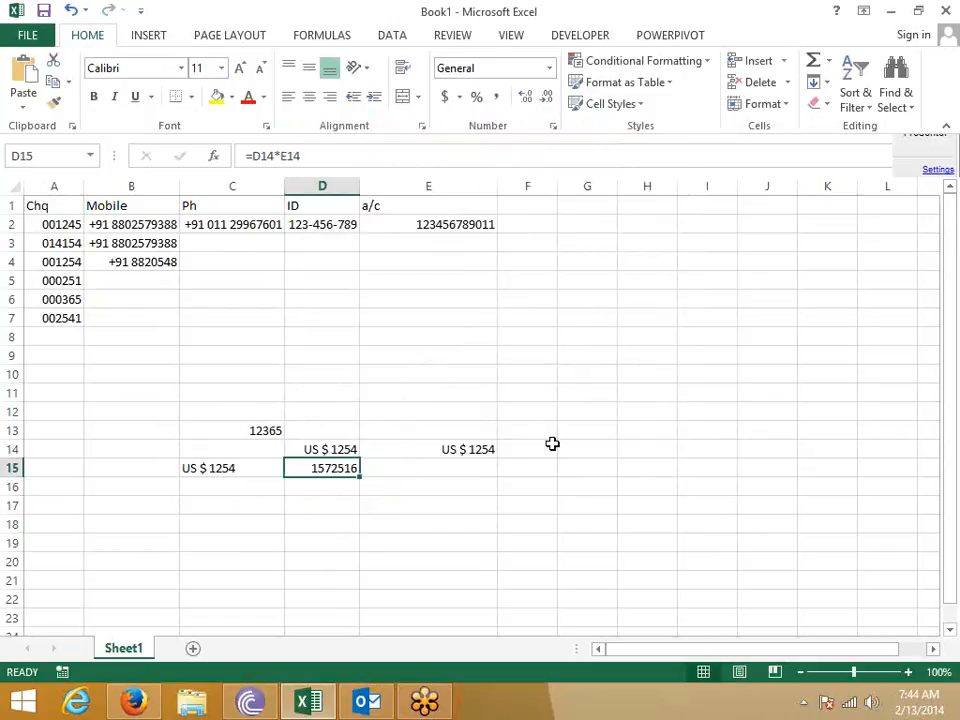
pyautogui.click(602, 409)
# - Enter 25.36 in G12 with custom format 0# "Rupees" . 00 "Paise"
pyautogui.write('25.36')
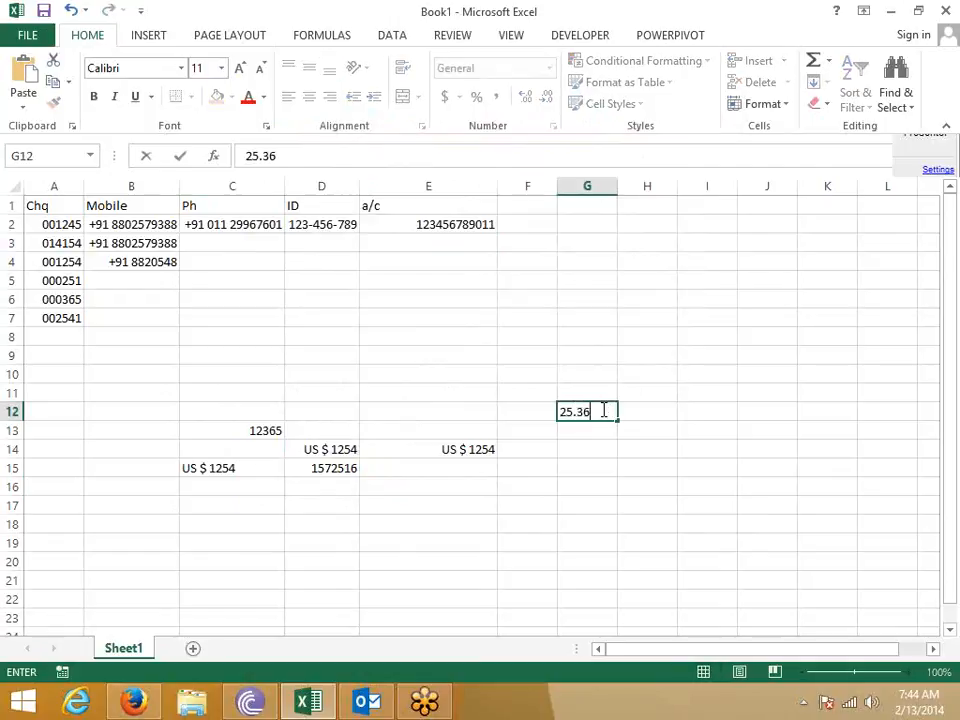
pyautogui.press('Return')
pyautogui.click(601, 410)
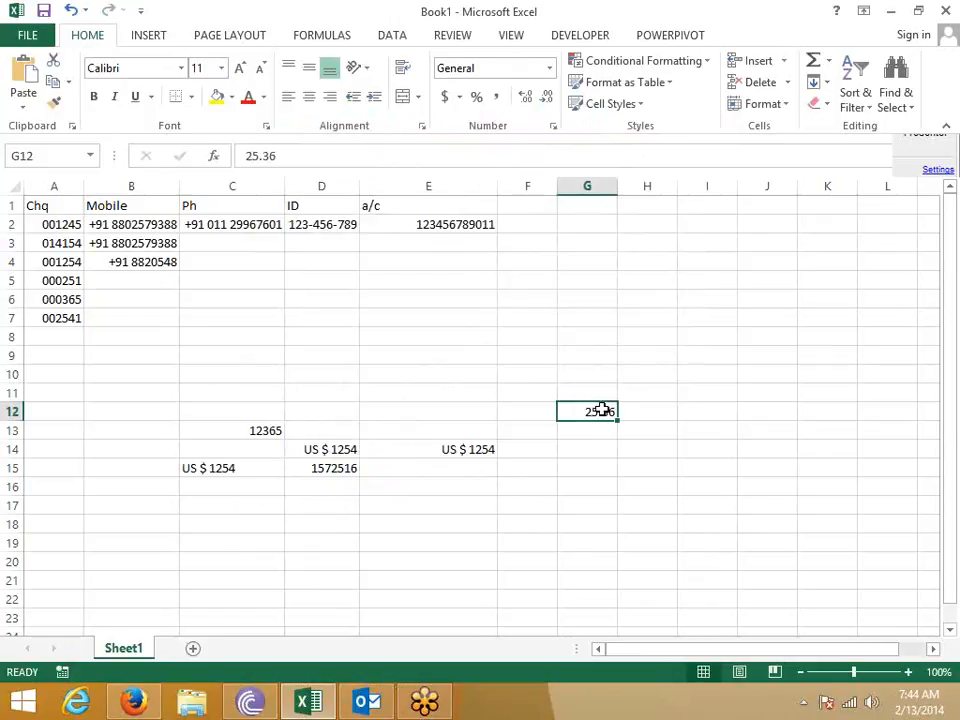
pyautogui.click(554, 128)
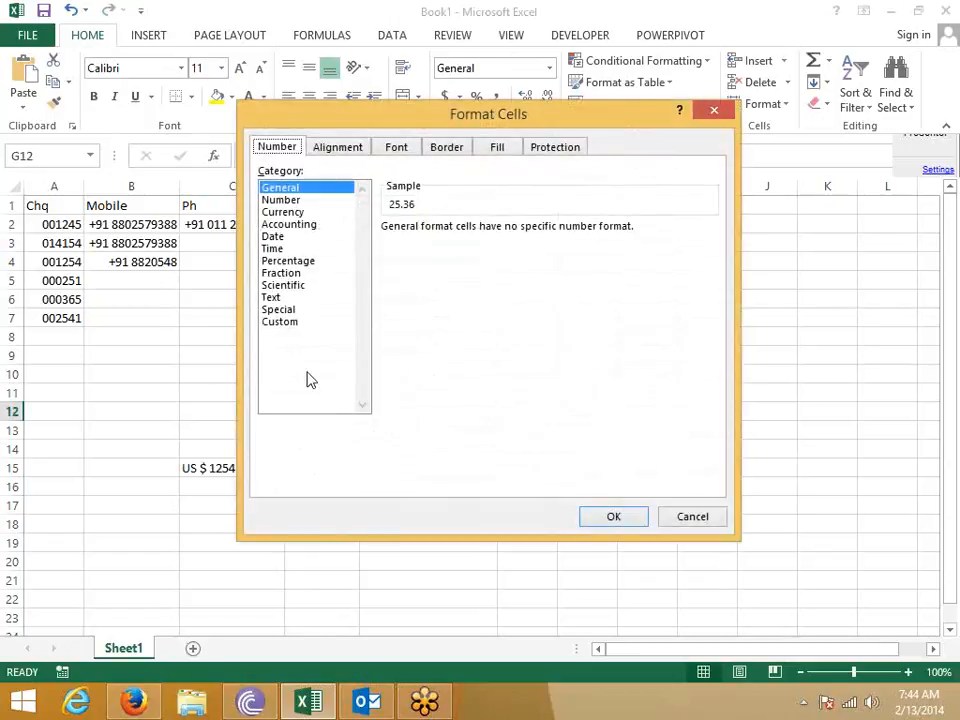
pyautogui.click(282, 321)
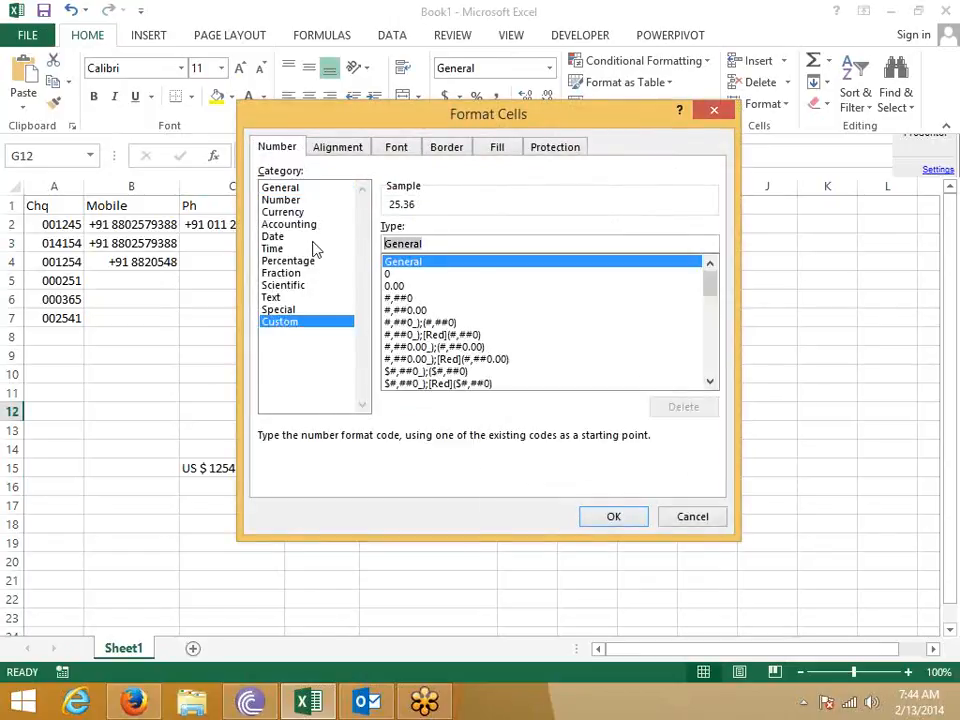
pyautogui.press('BackSpace')
pyautogui.write('0')
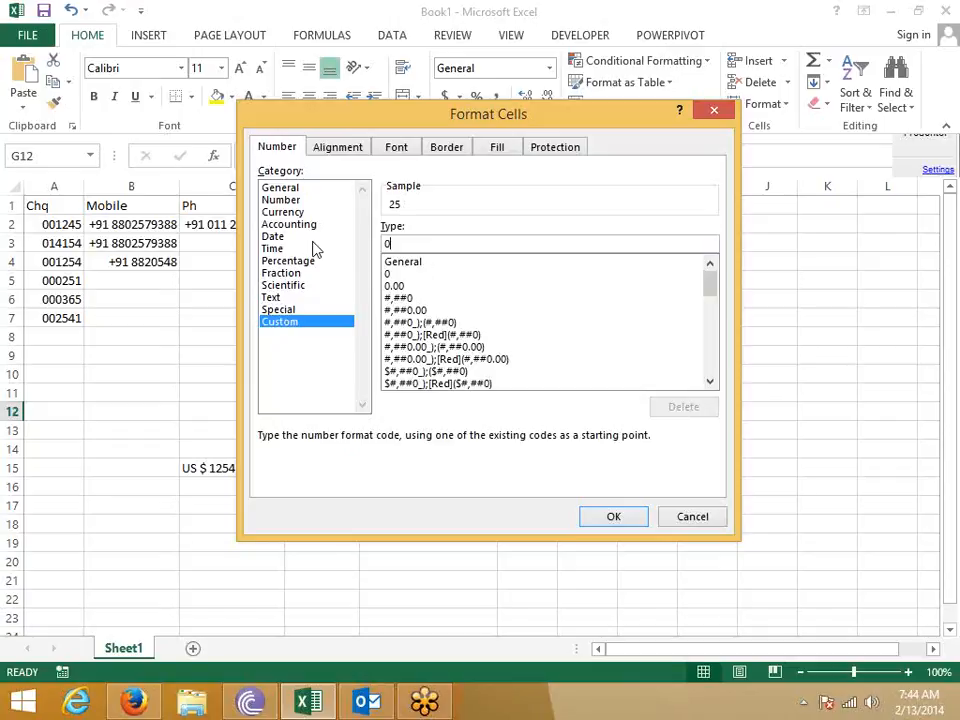
pyautogui.write('# "R')
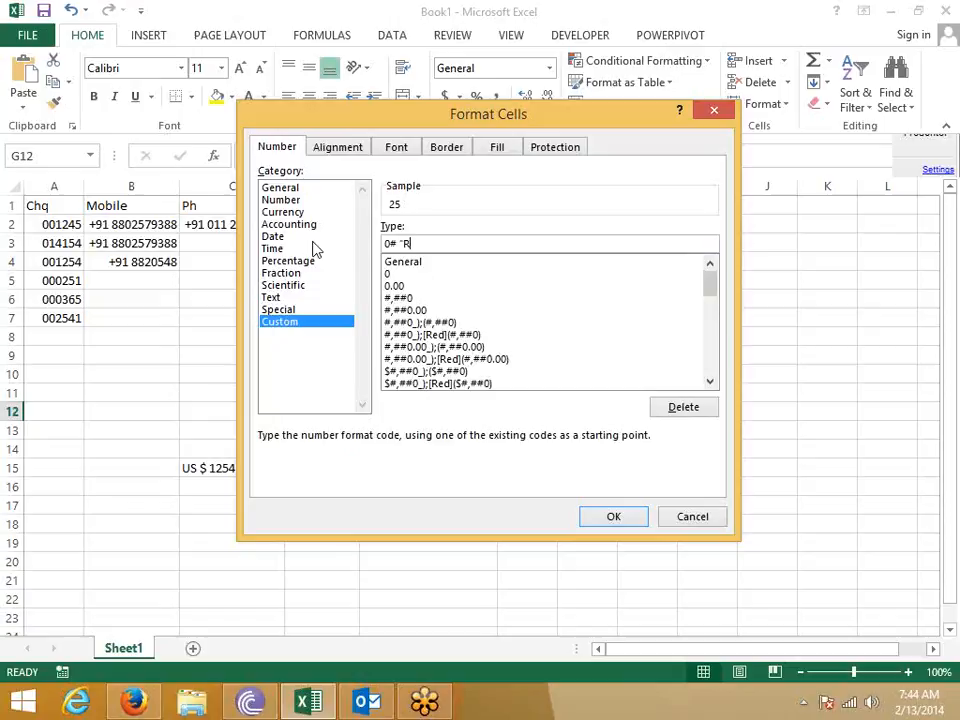
pyautogui.write('upees" ')
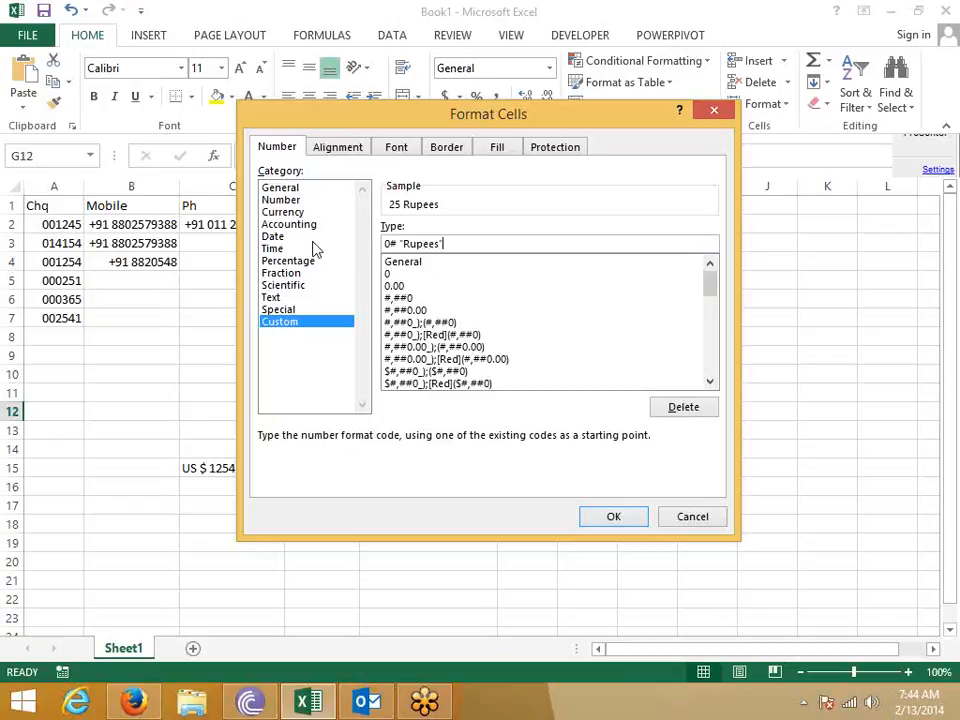
pyautogui.write('. 00 "Paise"')
pyautogui.press('Return')
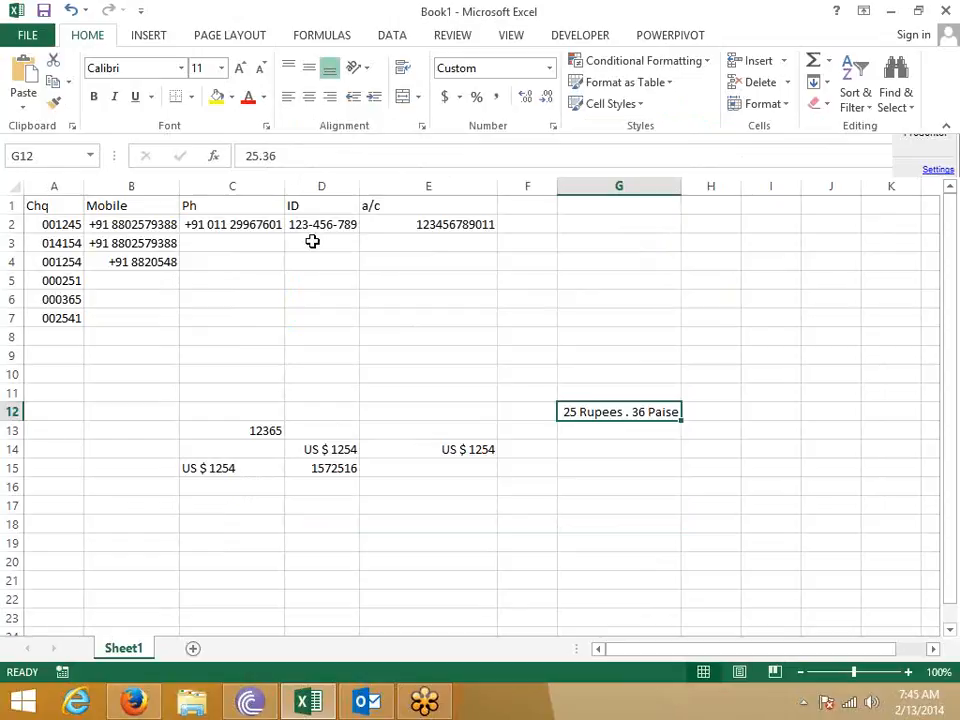
pyautogui.click(553, 127)
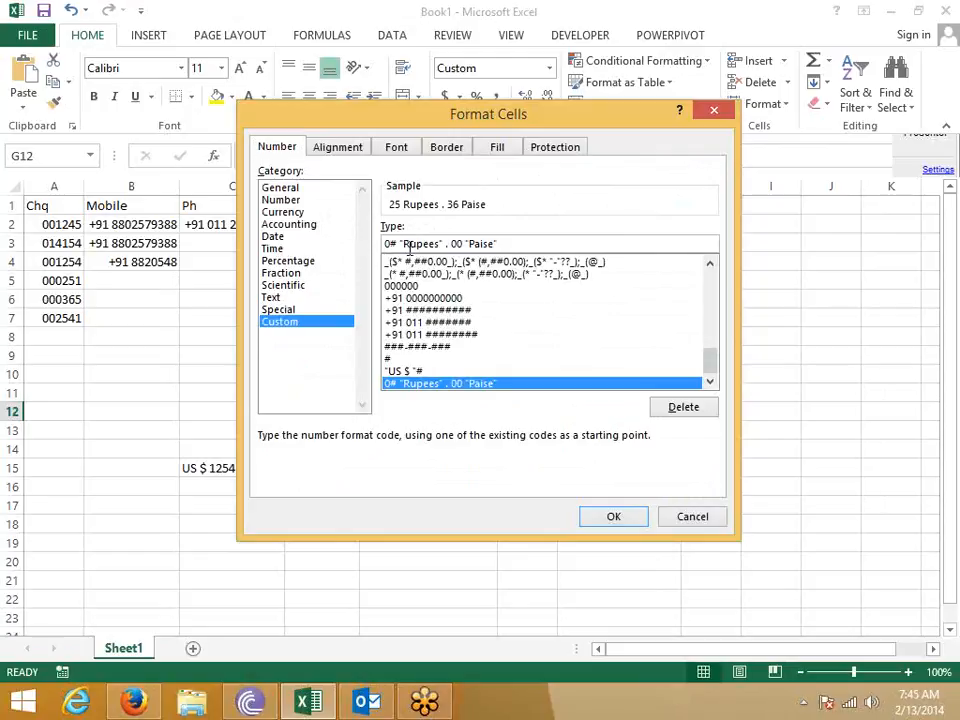
# - Change G12's format code to start with ## before Rupees and enter 0.36 in G12
pyautogui.press('BackSpace')
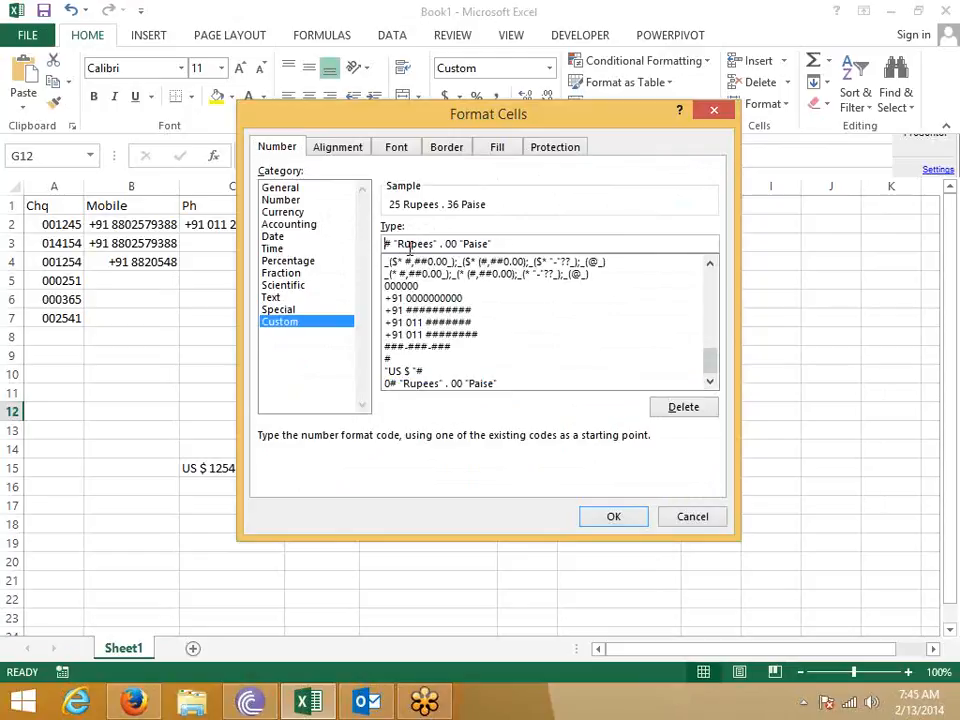
pyautogui.write('#')
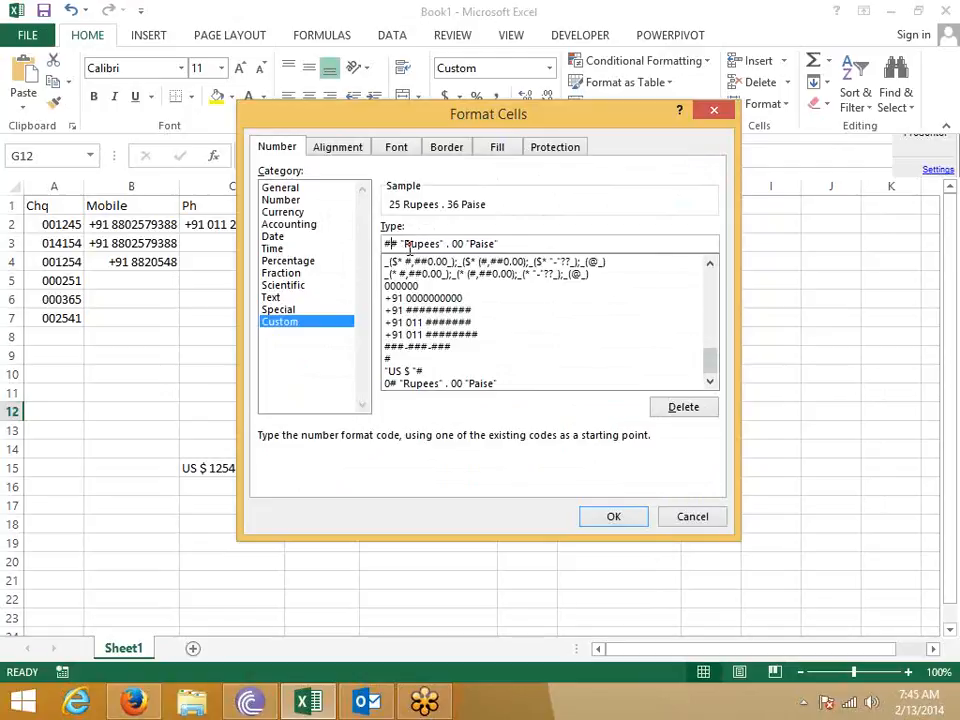
pyautogui.press('Return')
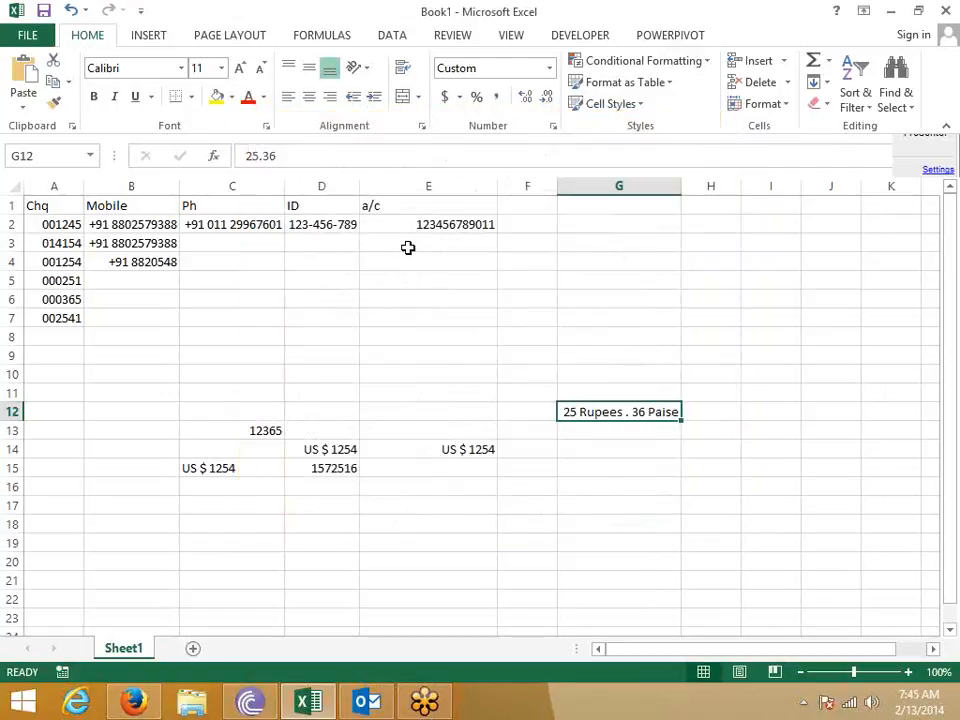
pyautogui.write('.36')
pyautogui.press('Return')
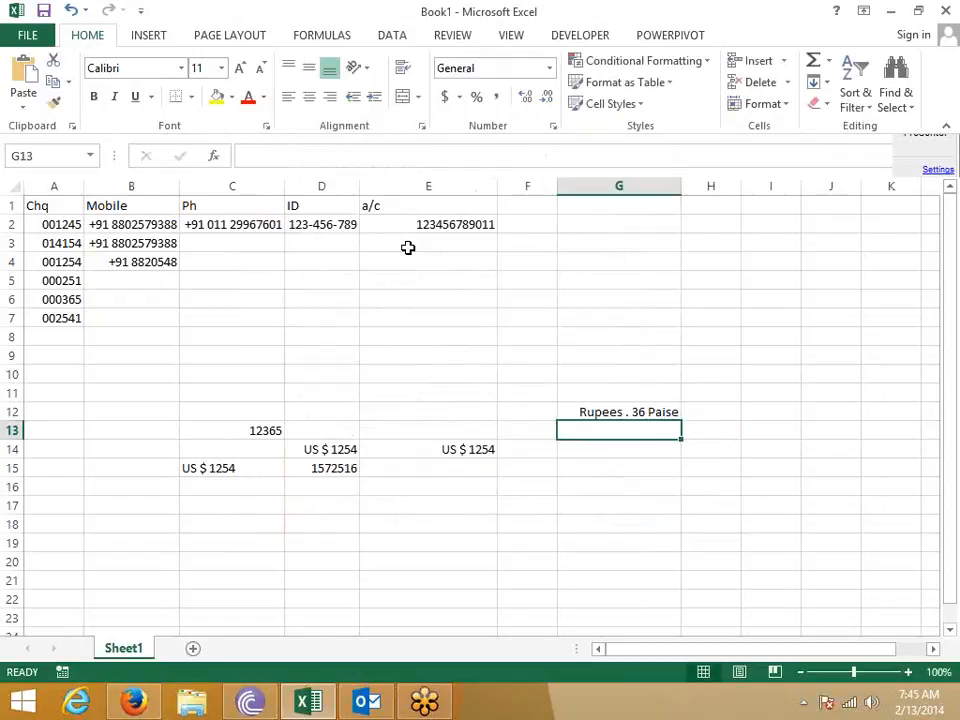
pyautogui.press('Up')
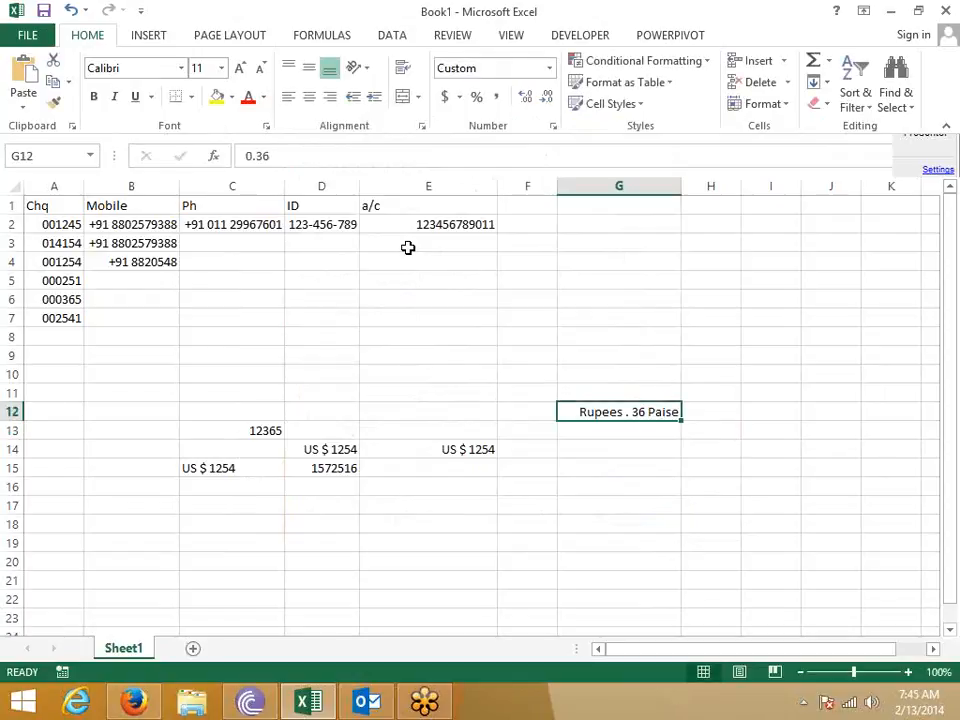
# - Make G12's format code start with 00 so 0.36 shows as 00 Rupees . 36 Paise
pyautogui.click(553, 128)
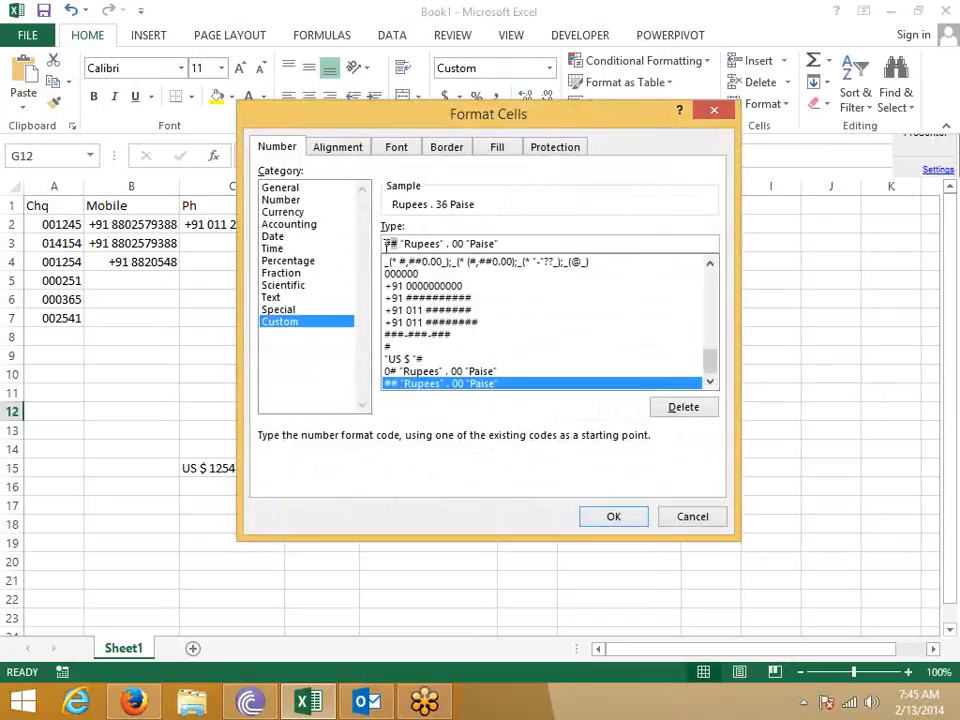
pyautogui.write('00')
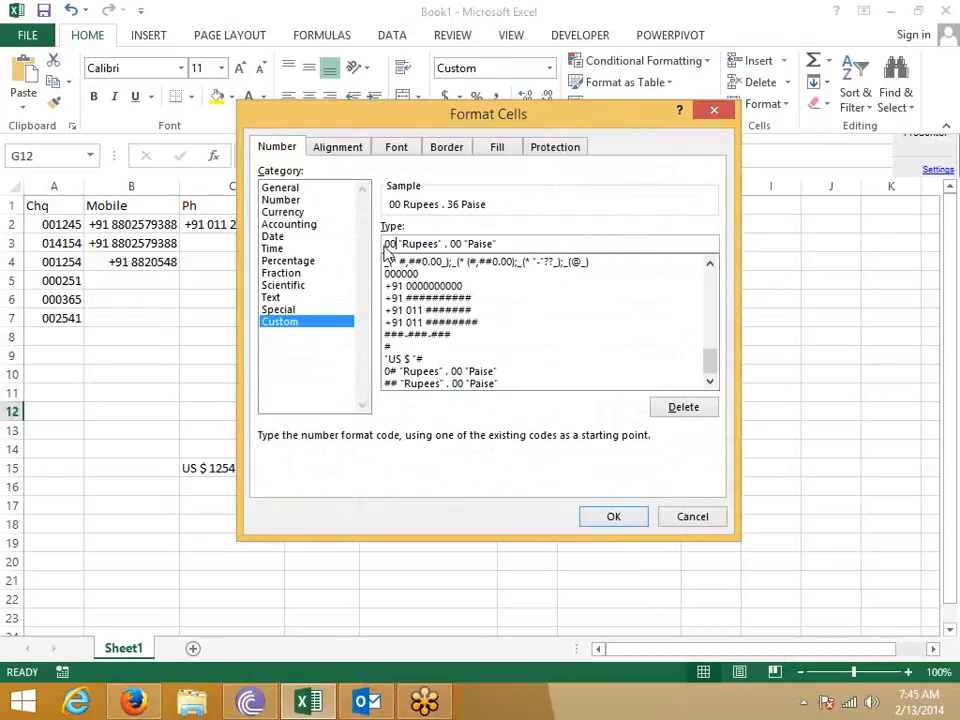
pyautogui.press('Return')
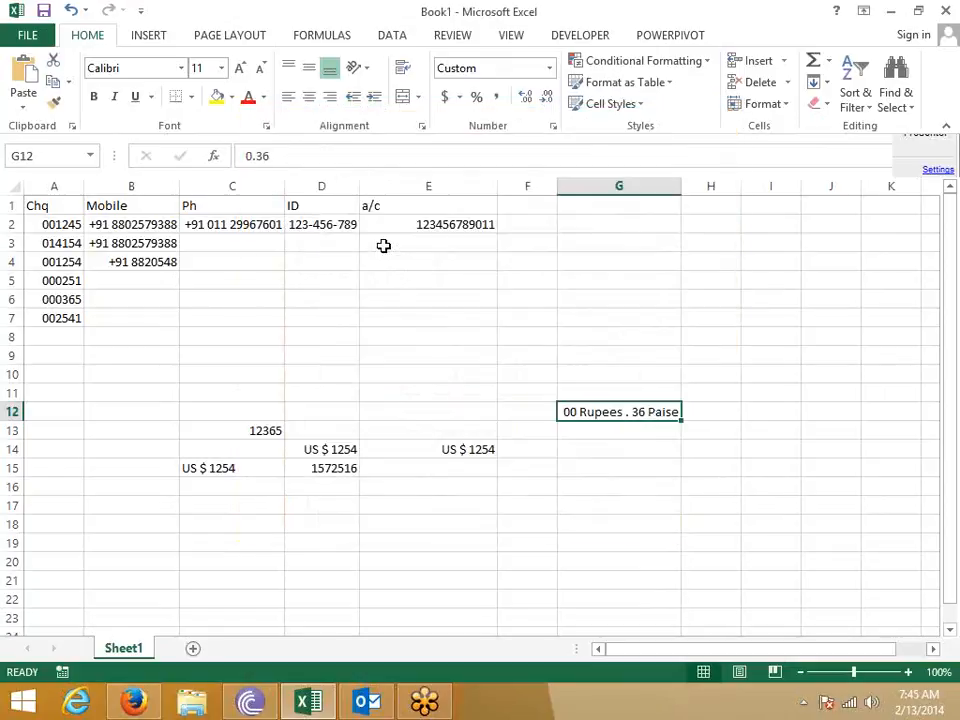
pyautogui.click(553, 127)
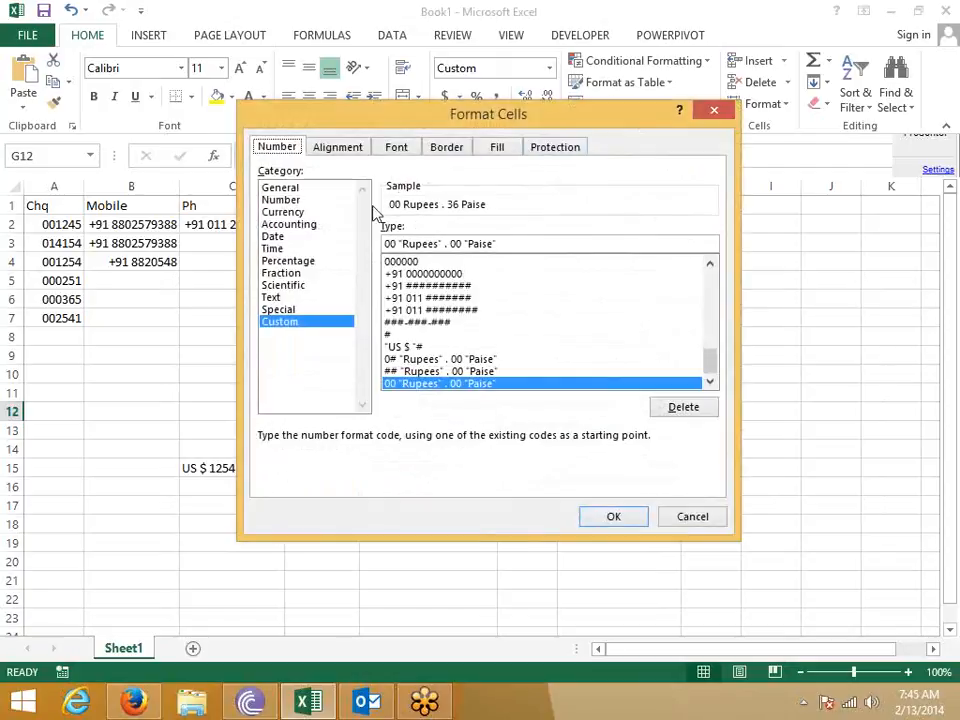
# - Revise G12's format code to start with 0# before Rupees and enter 5.14 in G12
pyautogui.click(393, 244)
pyautogui.press('BackSpace')
pyautogui.write('#')
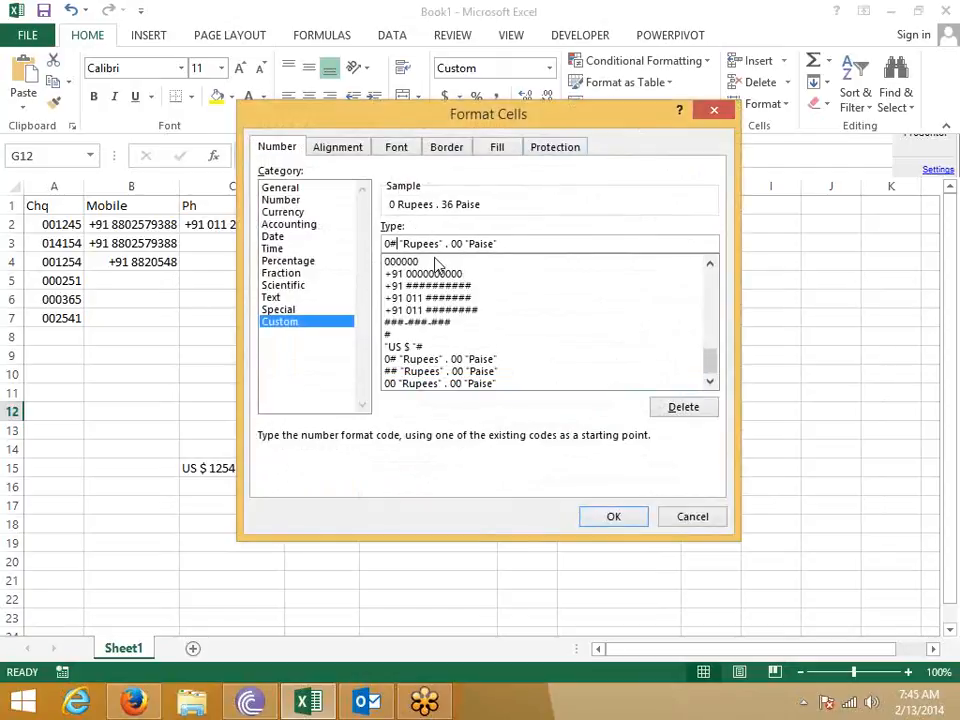
pyautogui.press('Return')
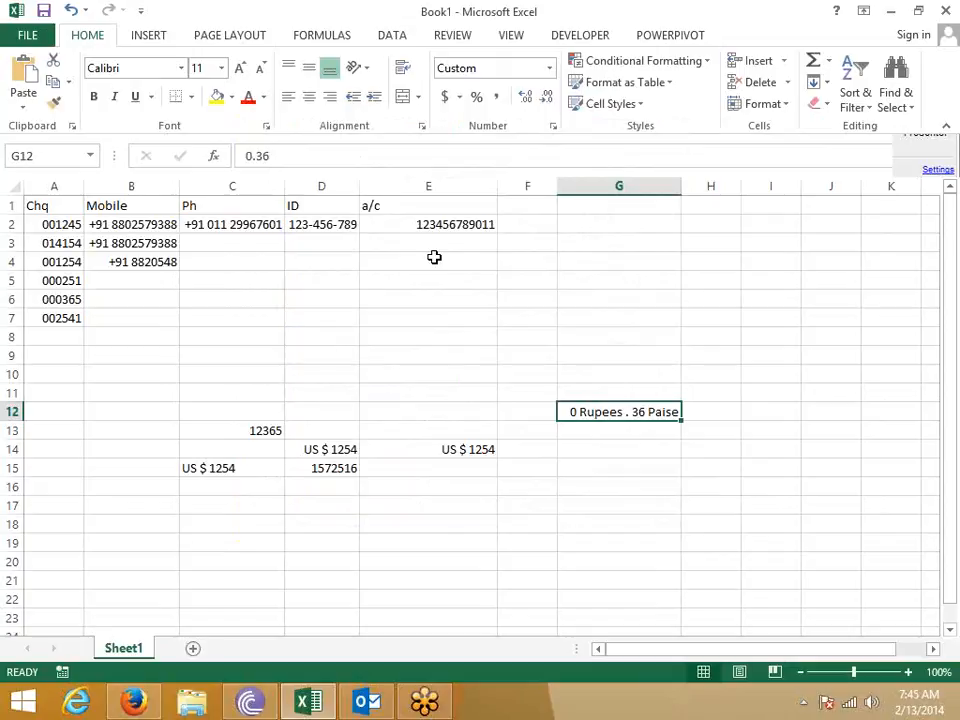
pyautogui.click(553, 129)
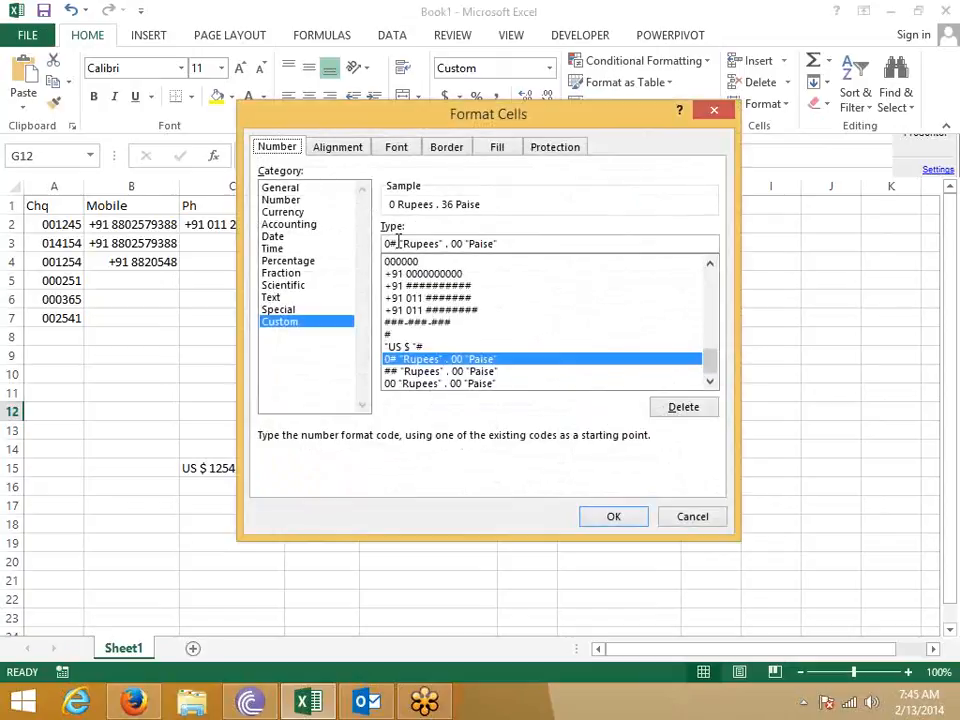
pyautogui.press('BackSpace')
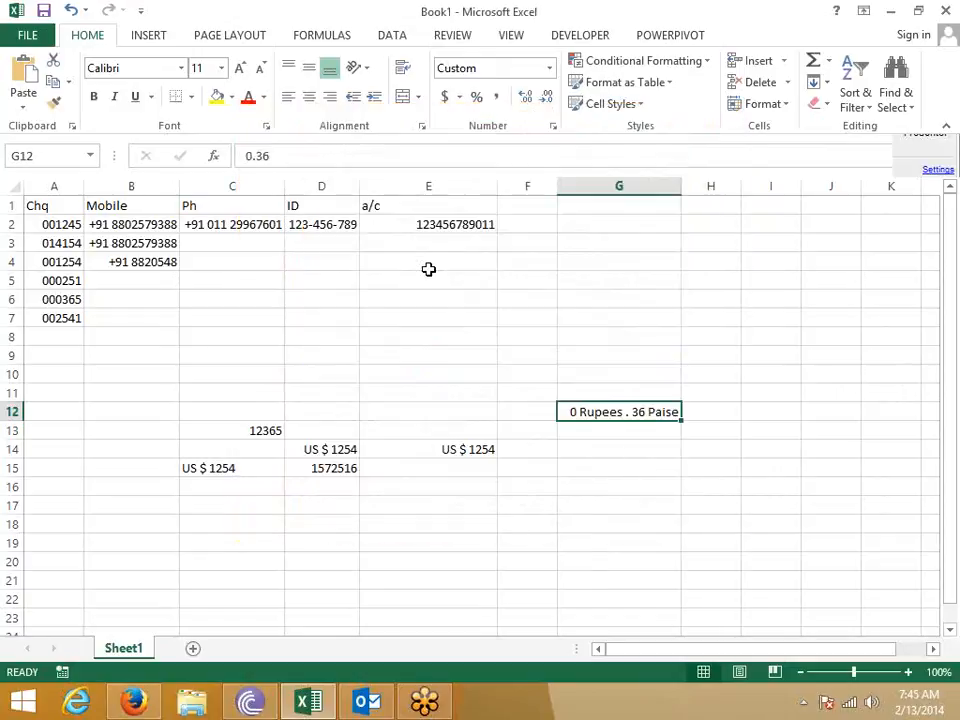
pyautogui.write('5.14')
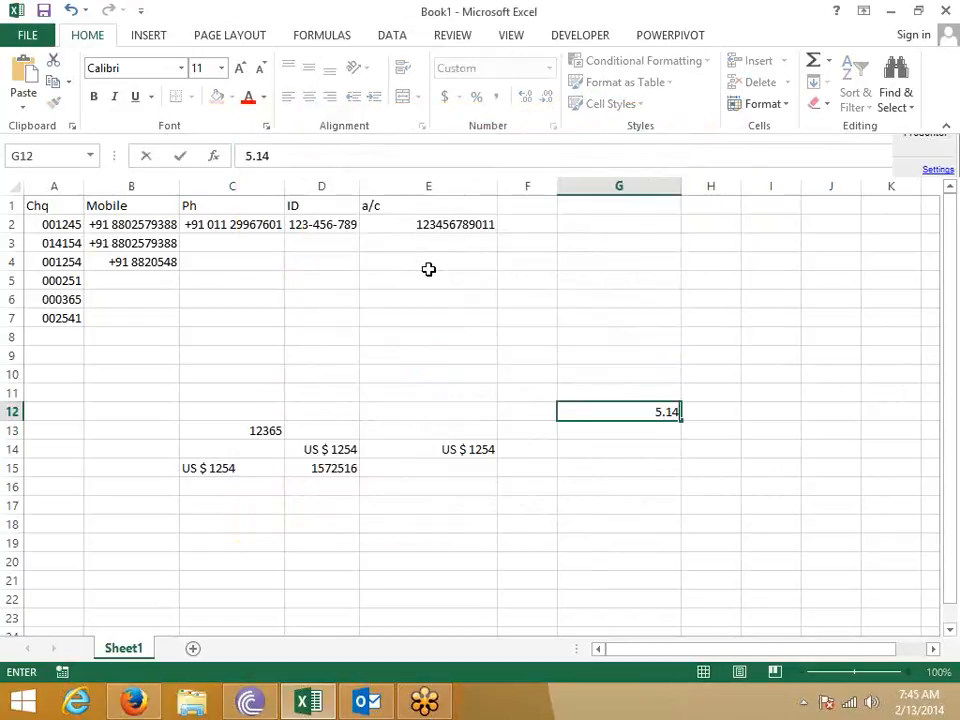
pyautogui.press('Return')
pyautogui.press('Up')
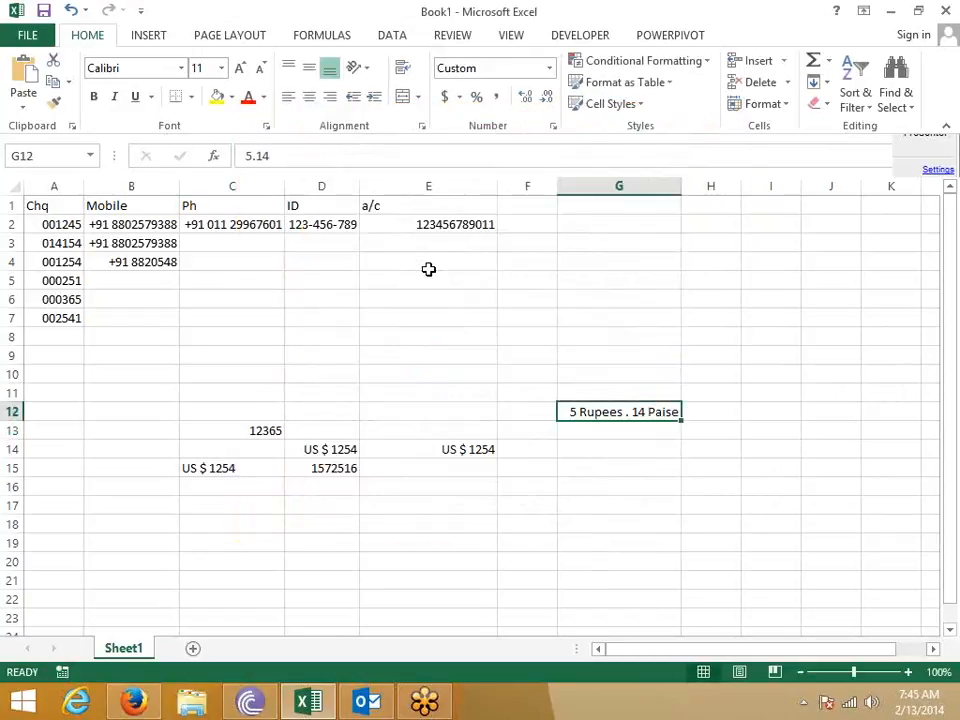
# - Set G12's custom format to 0# "Rupees" . 00 "Paise" so it shows 05 Rupees . 14 Paise
pyautogui.click(554, 127)
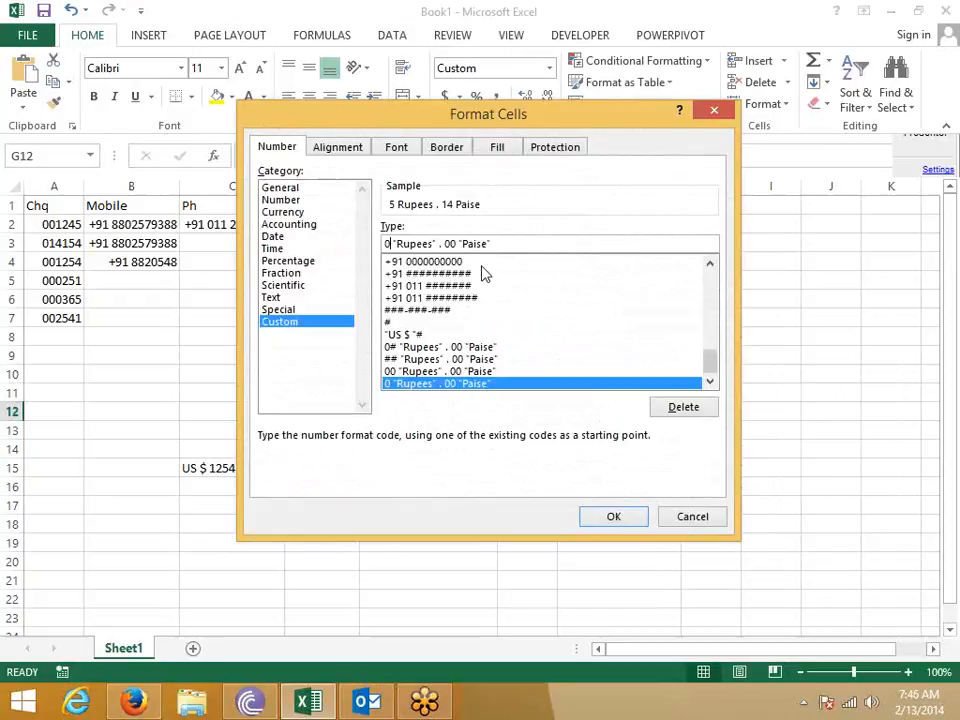
pyautogui.write('#')
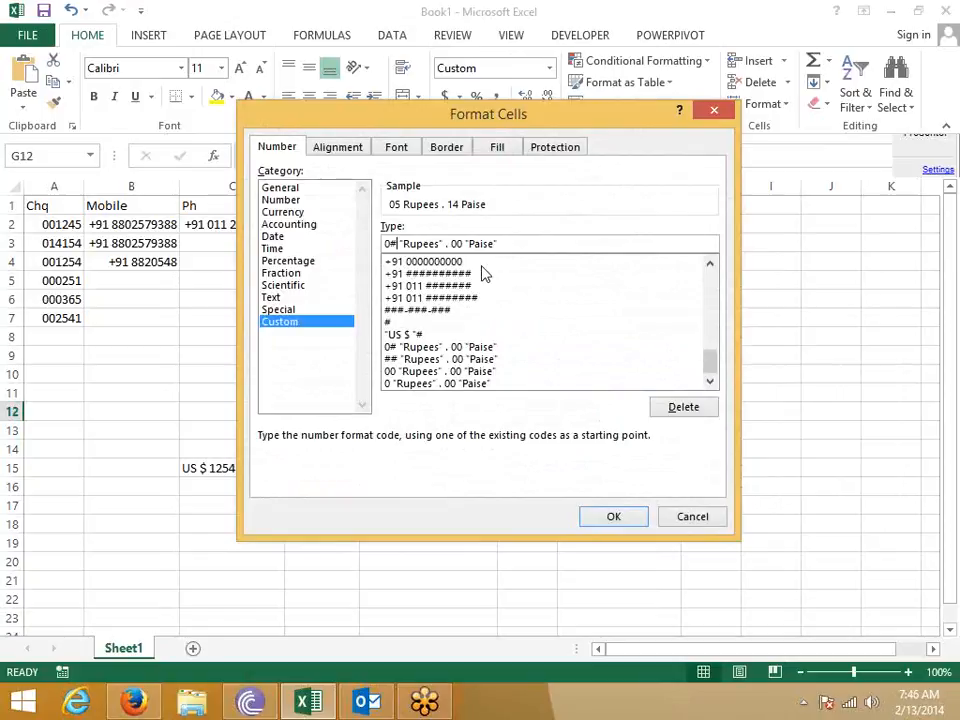
pyautogui.press('Return')
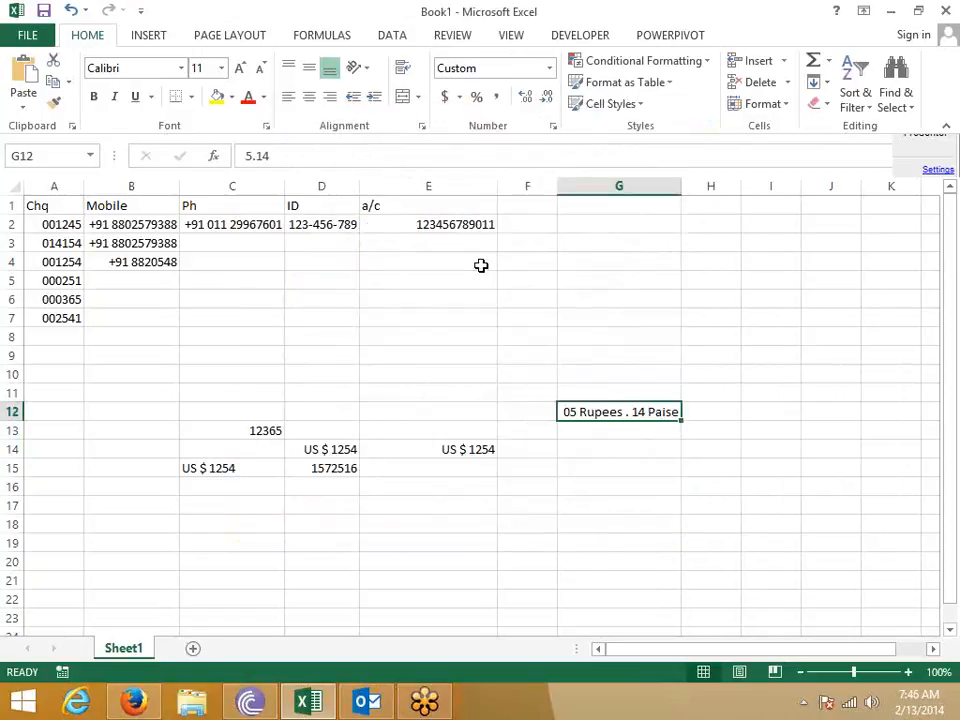
pyautogui.click(554, 128)
pyautogui.click(456, 243)
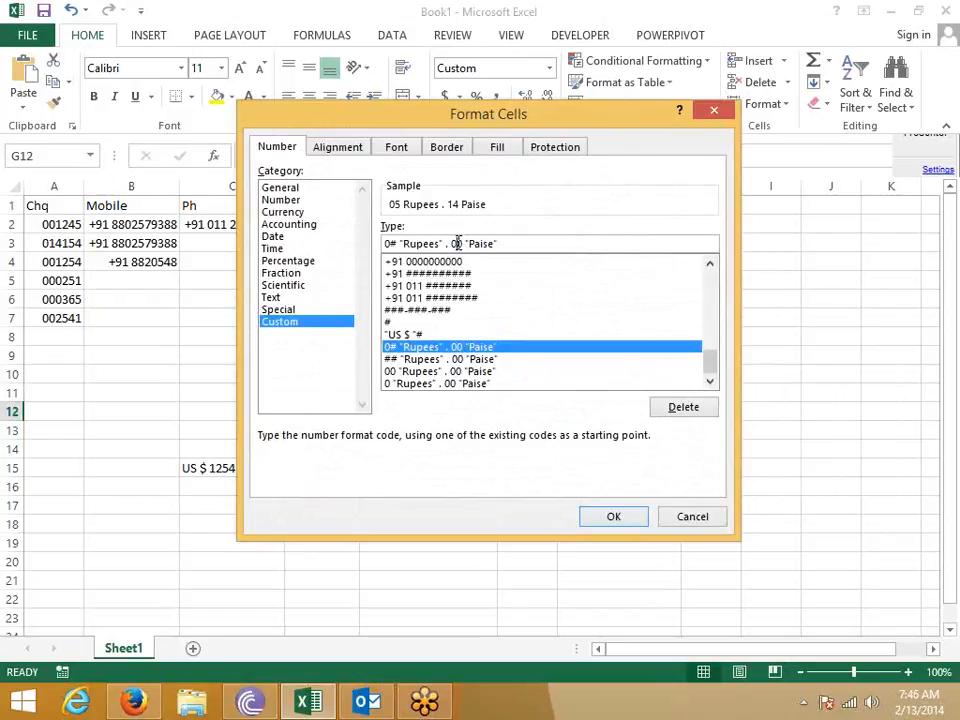
pyautogui.doubleClick(456, 243)
pyautogui.click(640, 517)
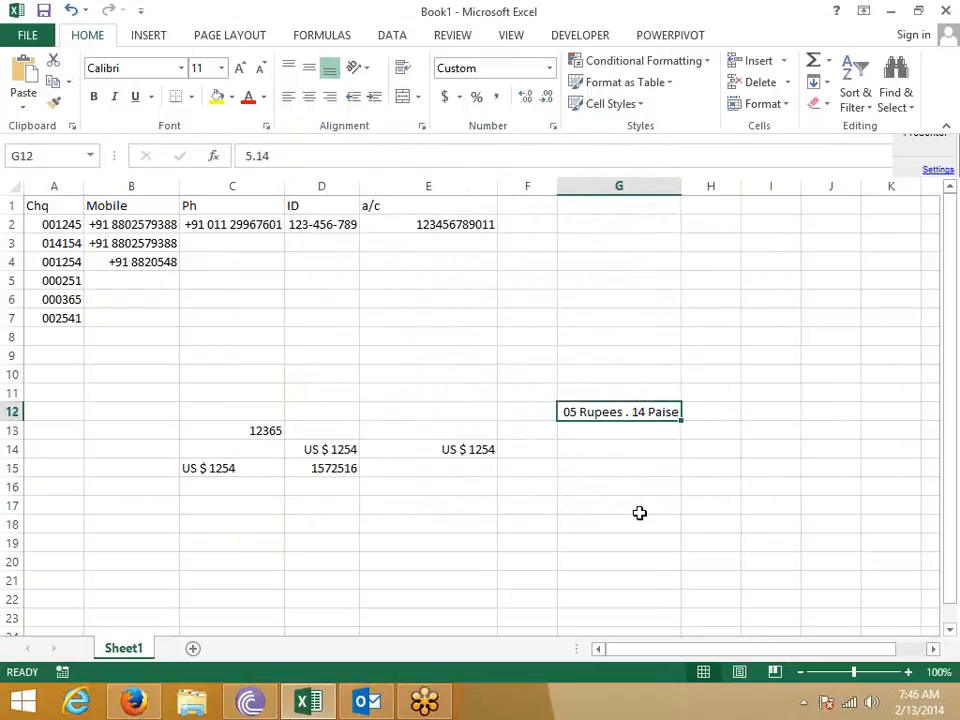
pyautogui.click(650, 480)
pyautogui.click(643, 426)
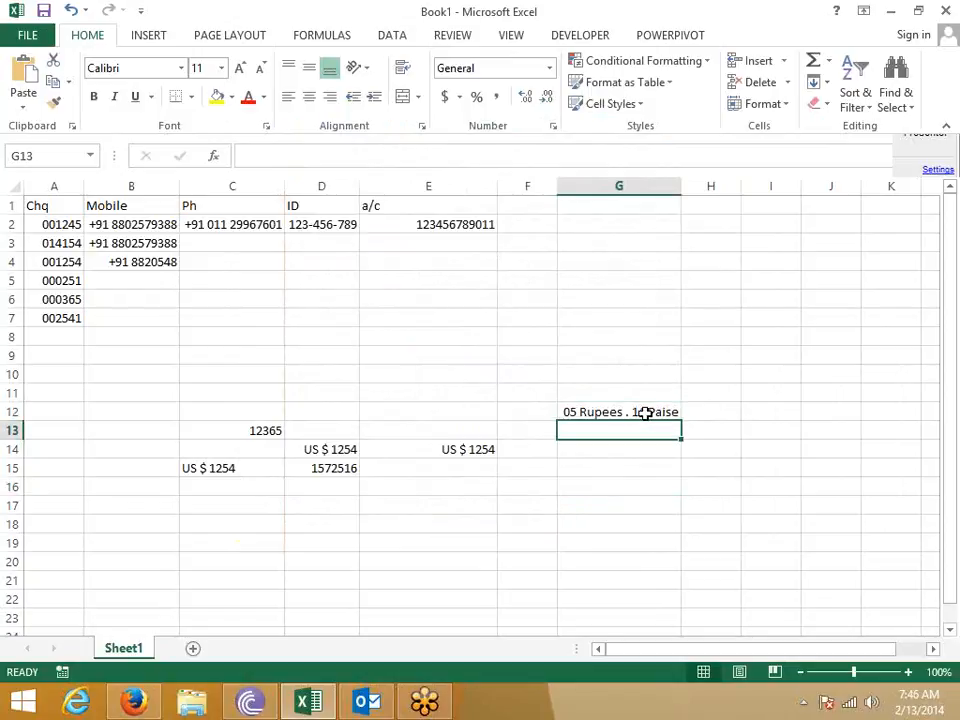
pyautogui.click(646, 411)
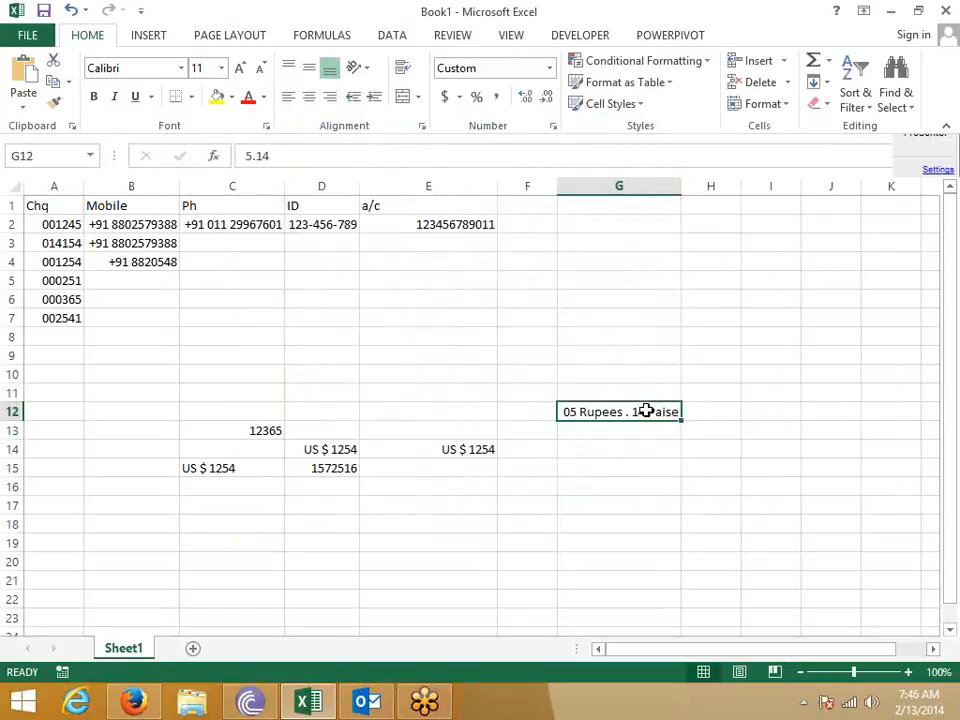
pyautogui.click(470, 449)
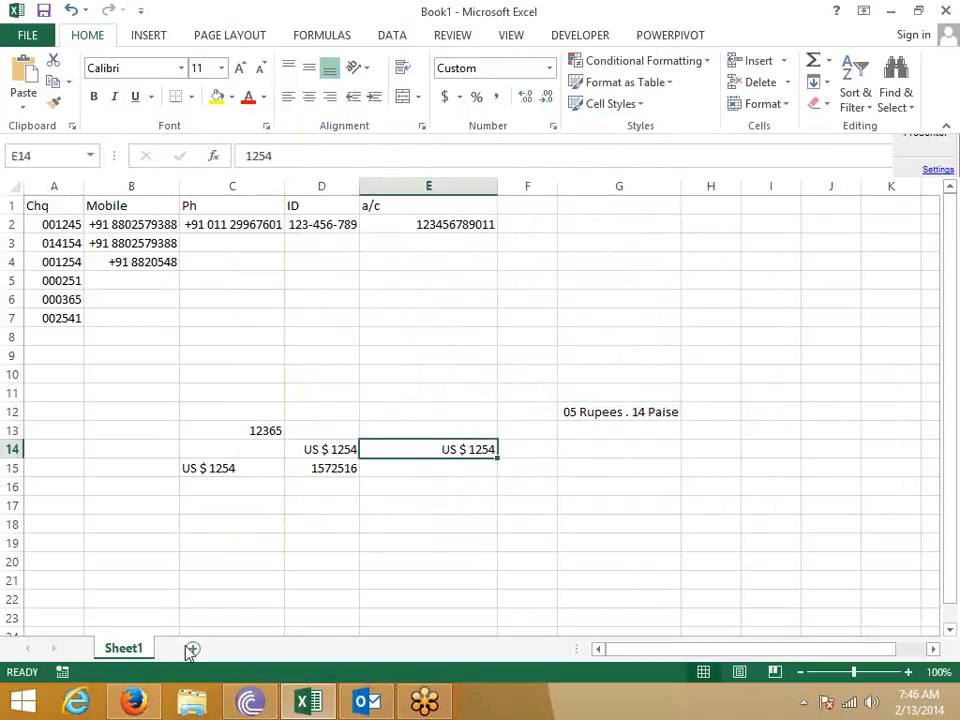
# - Add a new Sheet2 and enter Name in cell A1
pyautogui.click(191, 650)
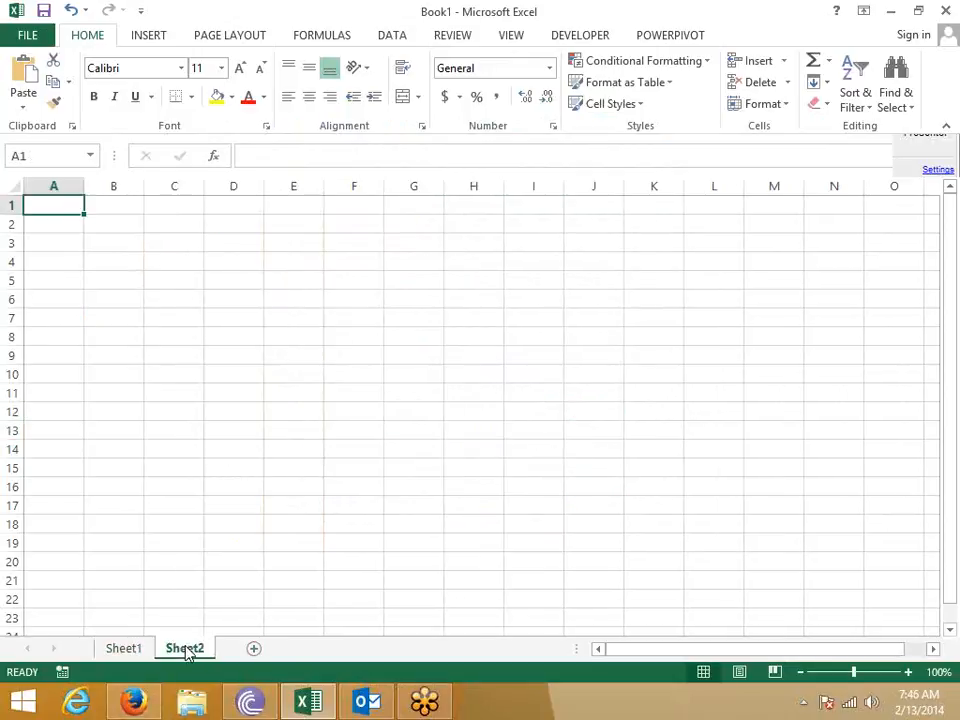
pyautogui.write('NAme')
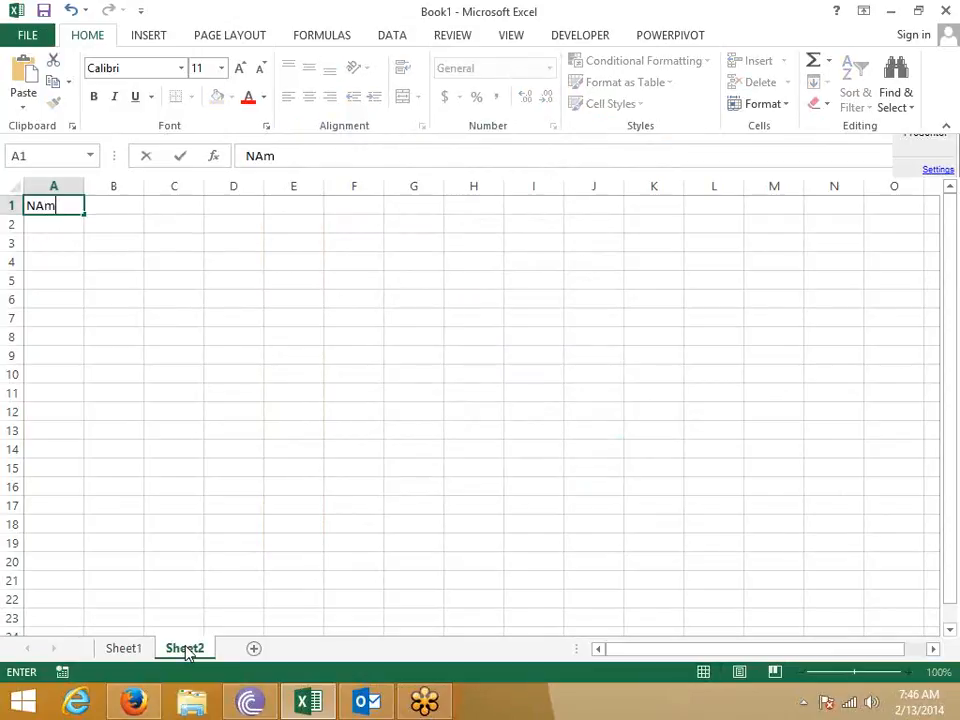
pyautogui.press('Return')
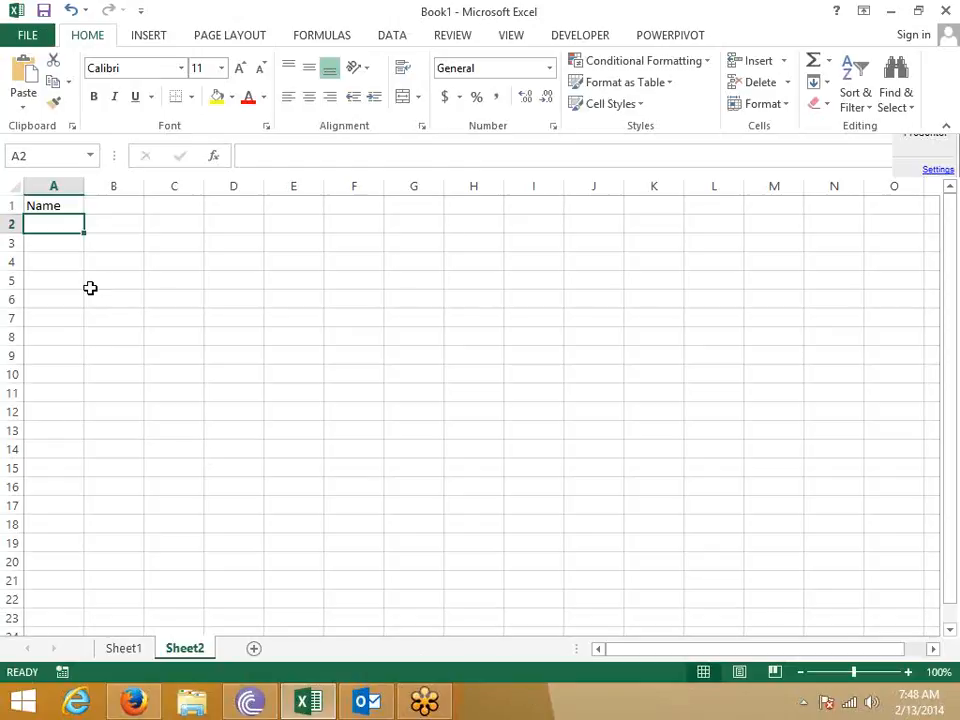
# - Enter a person's full name in cell B1 beside the Name label
pyautogui.click(104, 202)
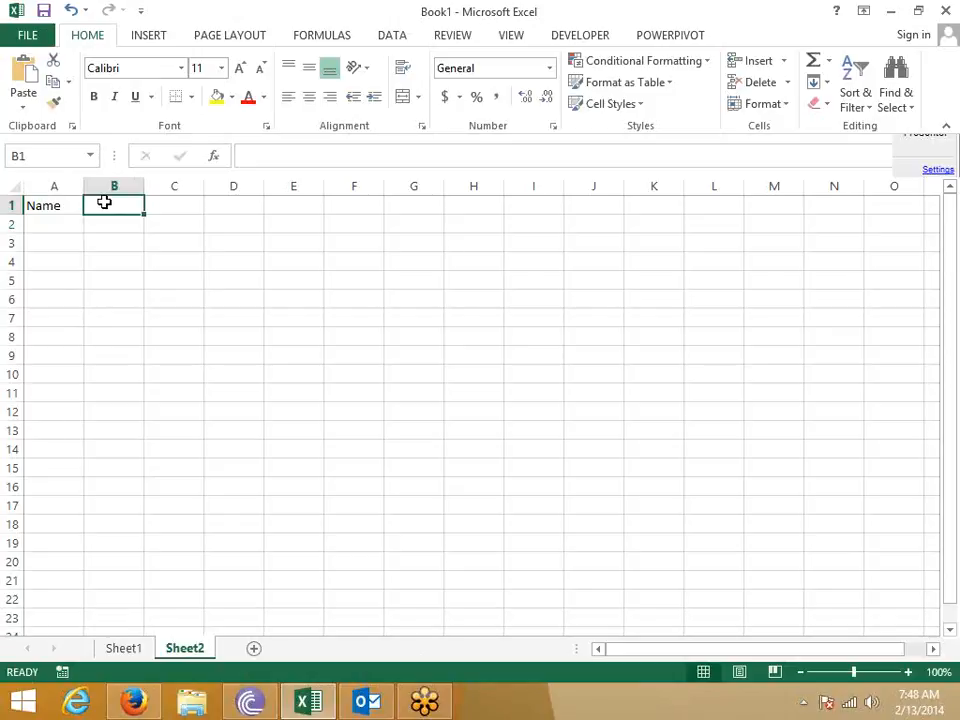
pyautogui.press('Return')
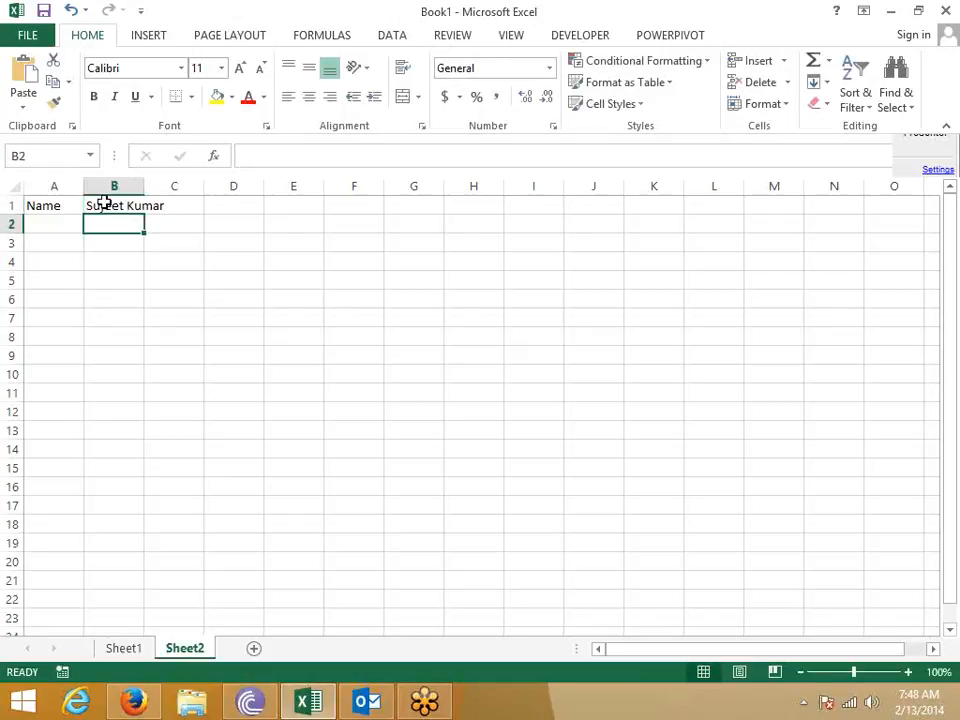
pyautogui.click(55, 208)
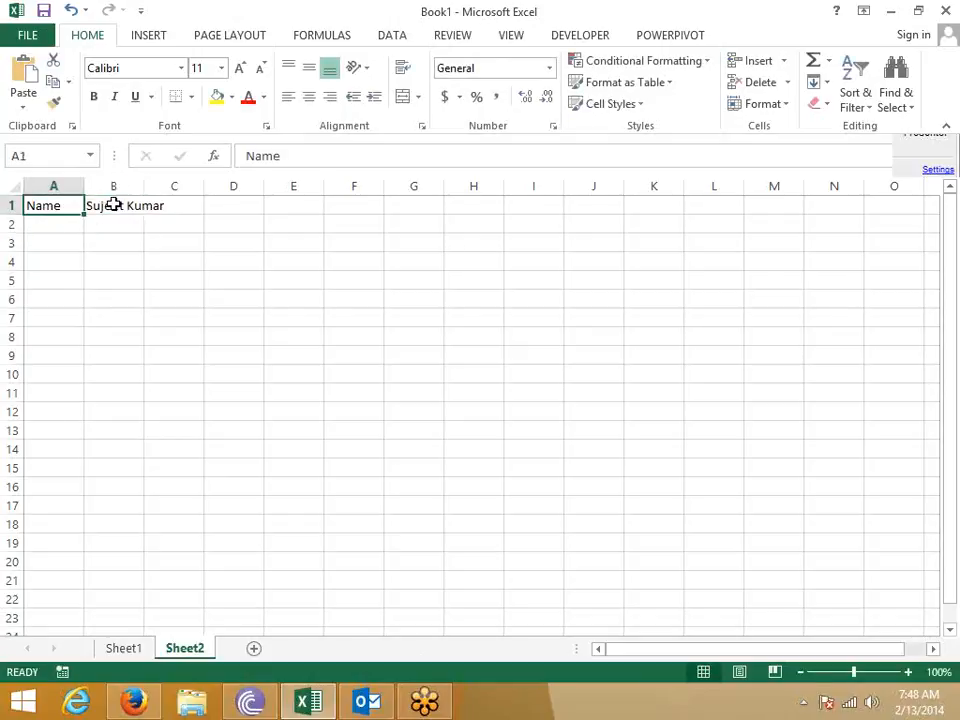
pyautogui.click(77, 224)
pyautogui.click(60, 246)
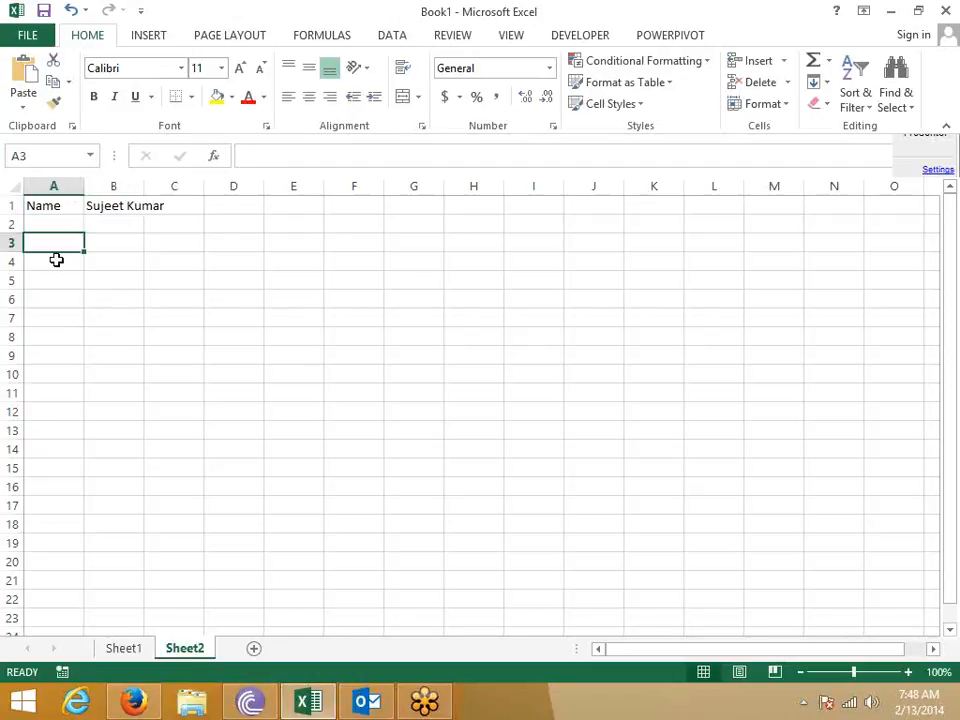
pyautogui.click(108, 212)
pyautogui.moveTo(108, 215); pyautogui.dragTo(110, 360)
pyautogui.click(99, 205)
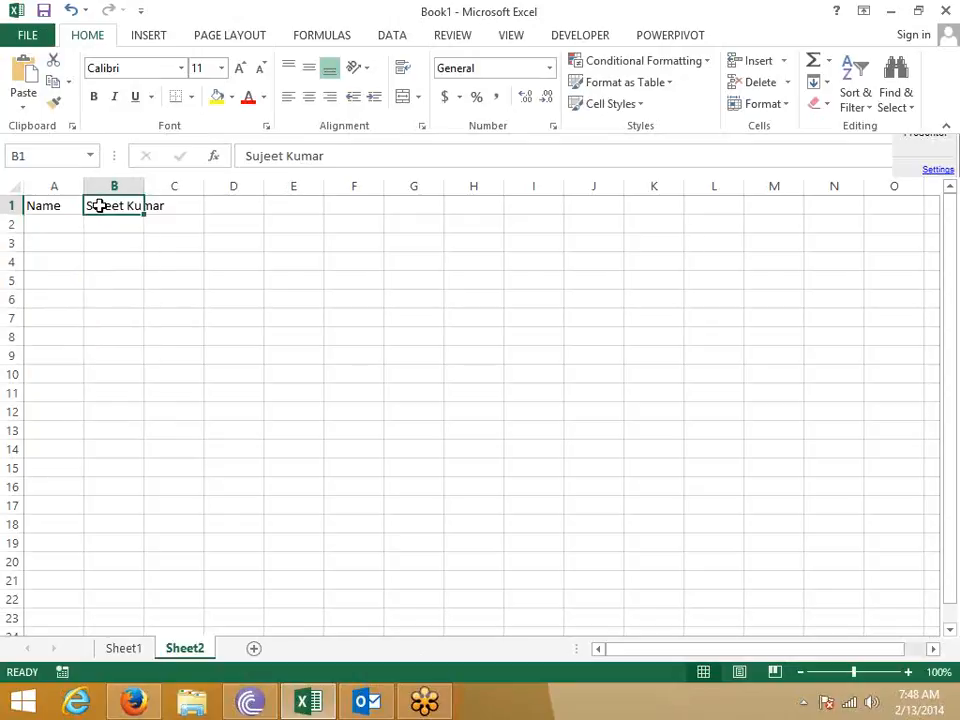
# - Clear the person's name from cell B1
pyautogui.click(107, 240)
pyautogui.click(139, 311)
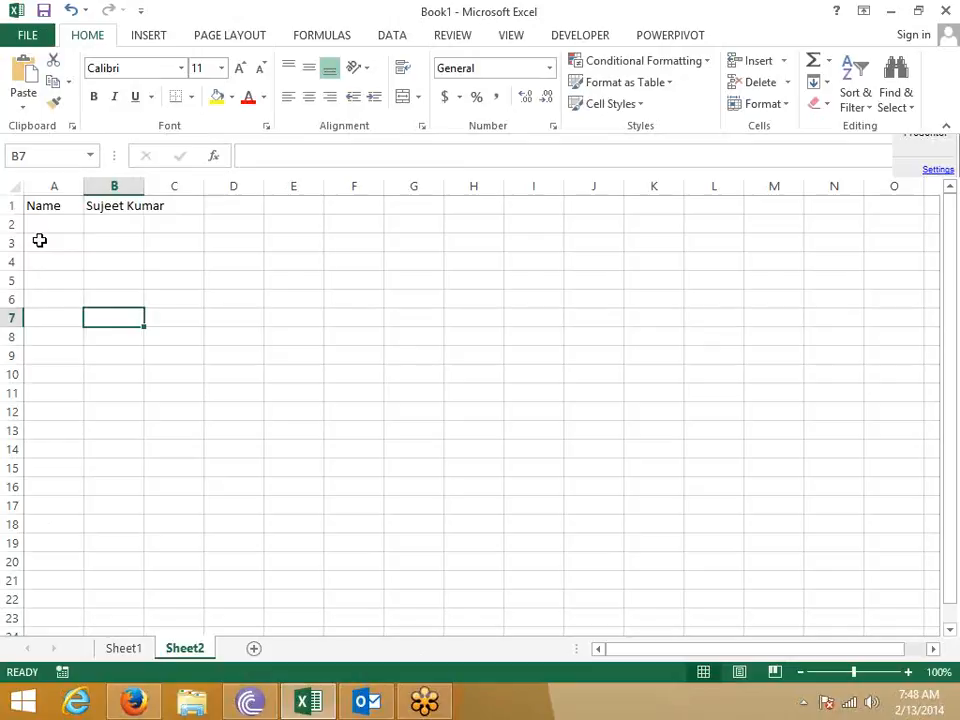
pyautogui.click(92, 238)
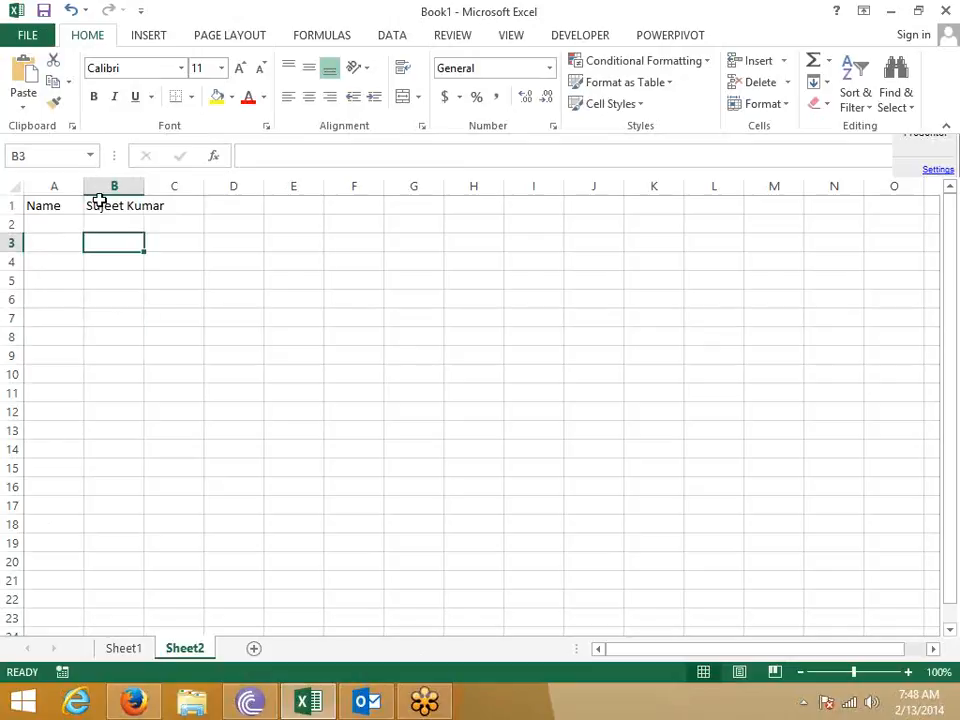
pyautogui.click(96, 200)
pyautogui.press('Delete')
pyautogui.press('Down')
pyautogui.press('Down')
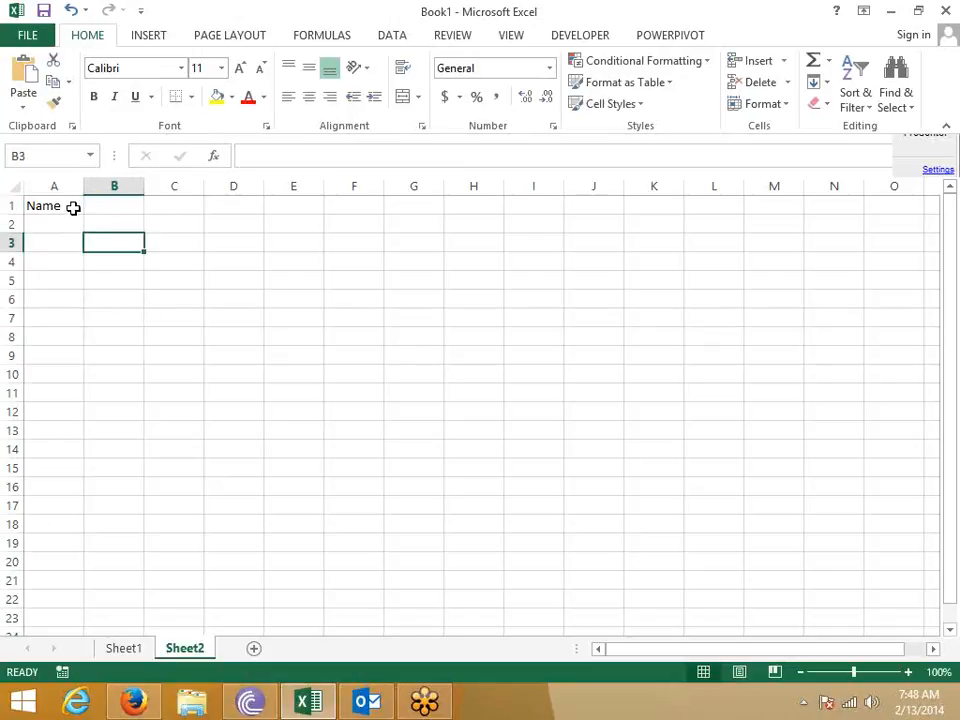
# - Widen column A to about five times its width and add a bottom border under A1
pyautogui.click(73, 208)
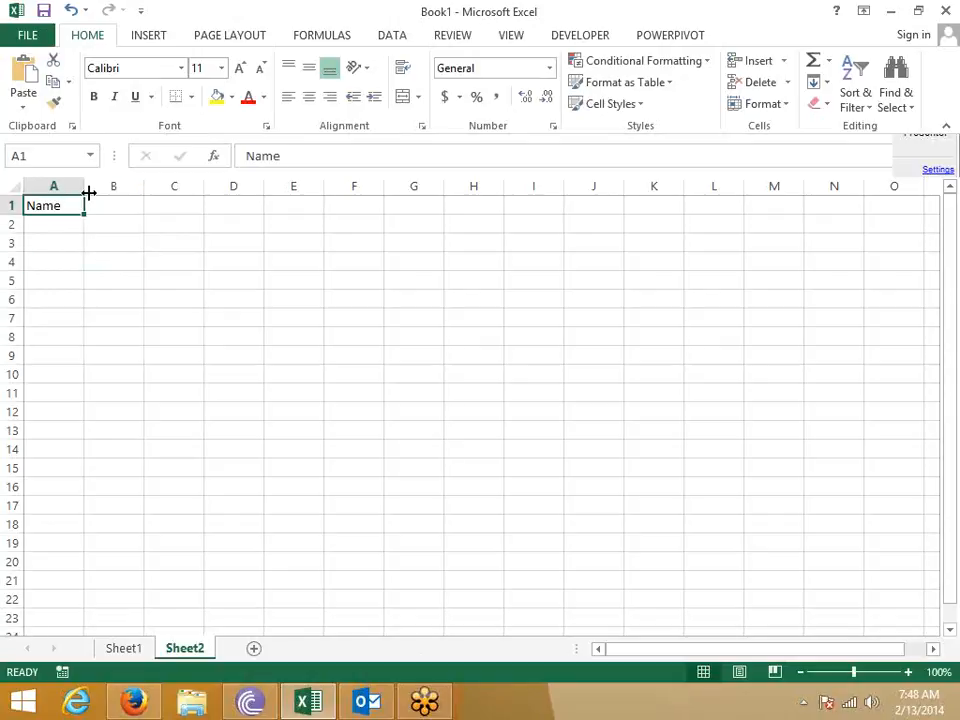
pyautogui.moveTo(86, 190); pyautogui.dragTo(331, 211)
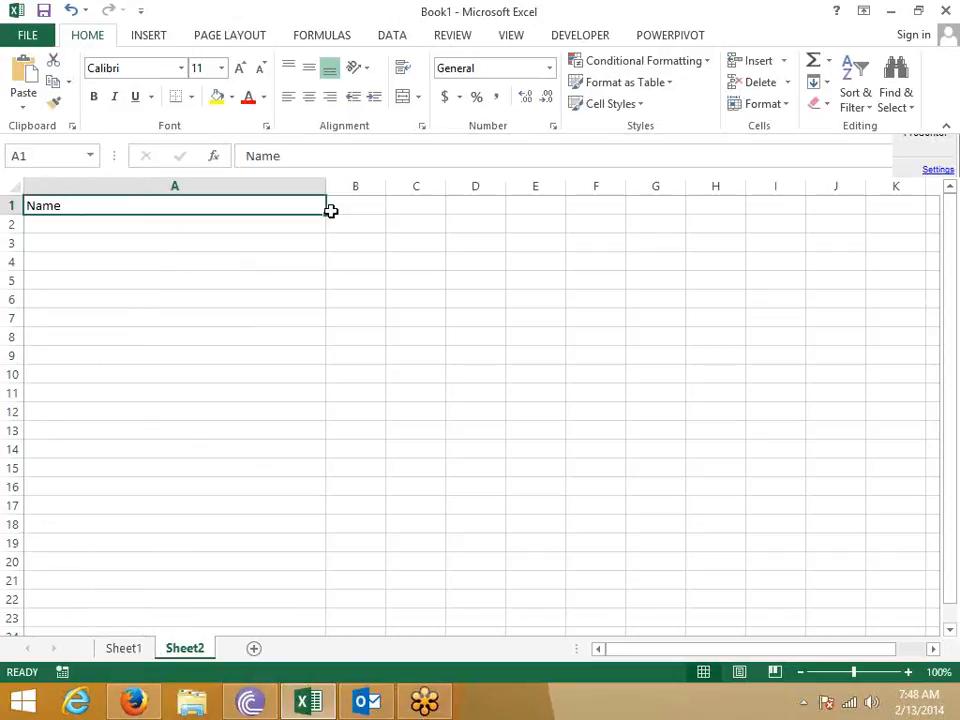
pyautogui.click(139, 253)
pyautogui.click(122, 204)
pyautogui.click(178, 99)
pyautogui.click(92, 243)
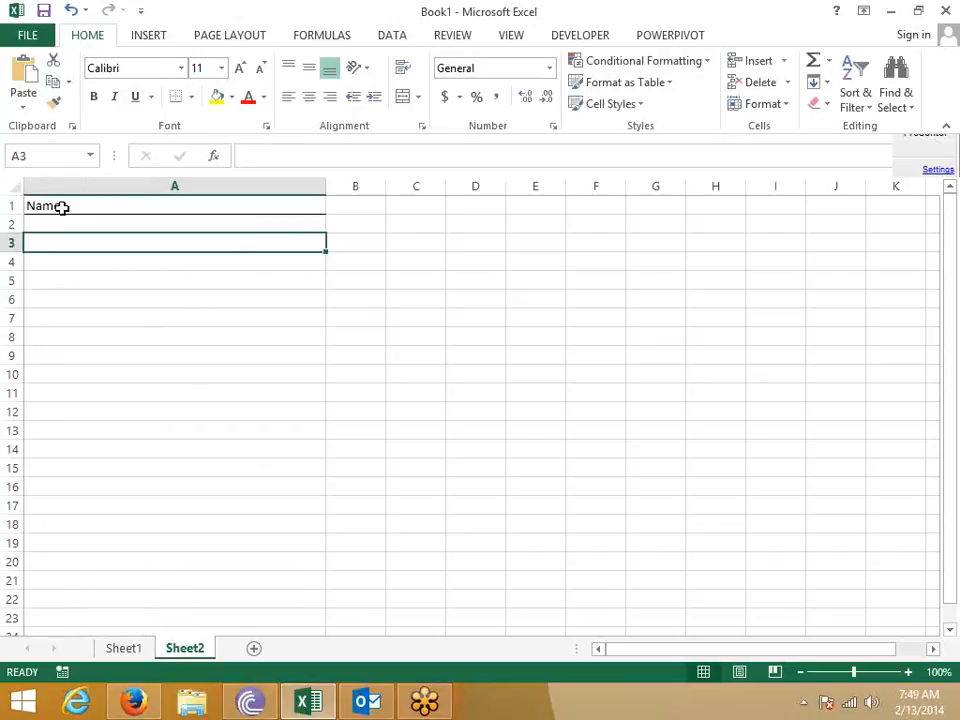
pyautogui.click(62, 207)
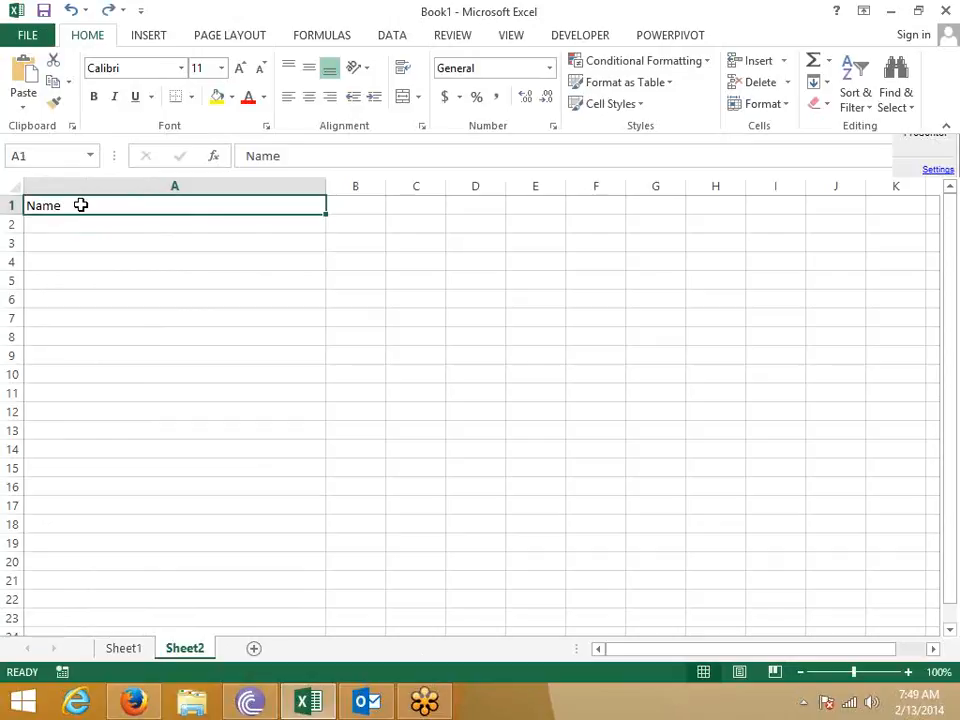
# - Give A1 the custom number format @*_ so Name is followed by a repeating underscore fill
pyautogui.rightClick(82, 205)
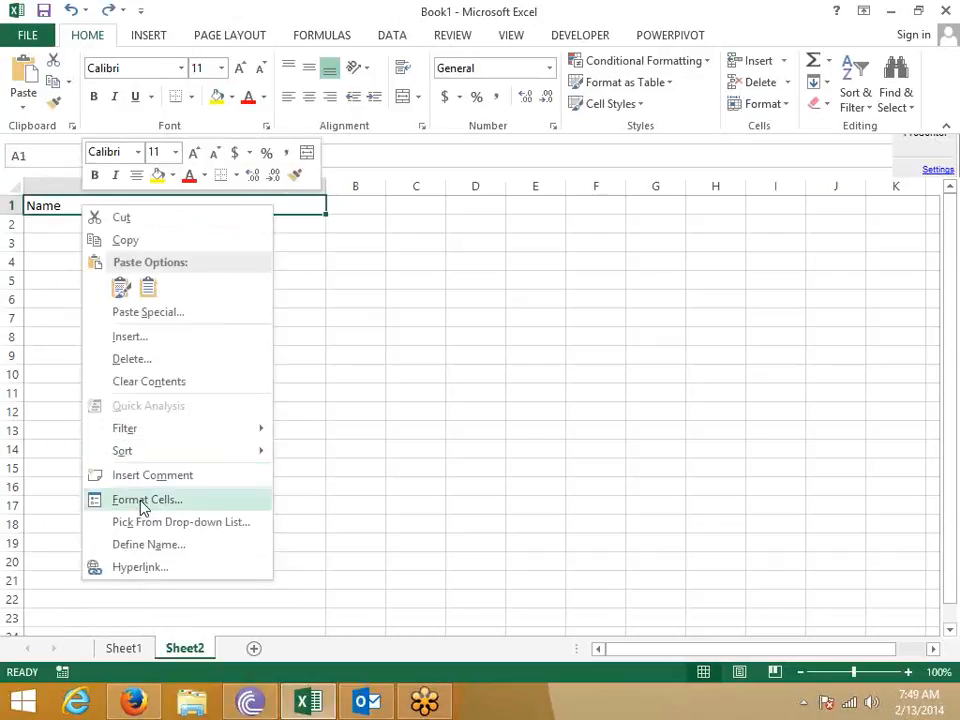
pyautogui.click(143, 508)
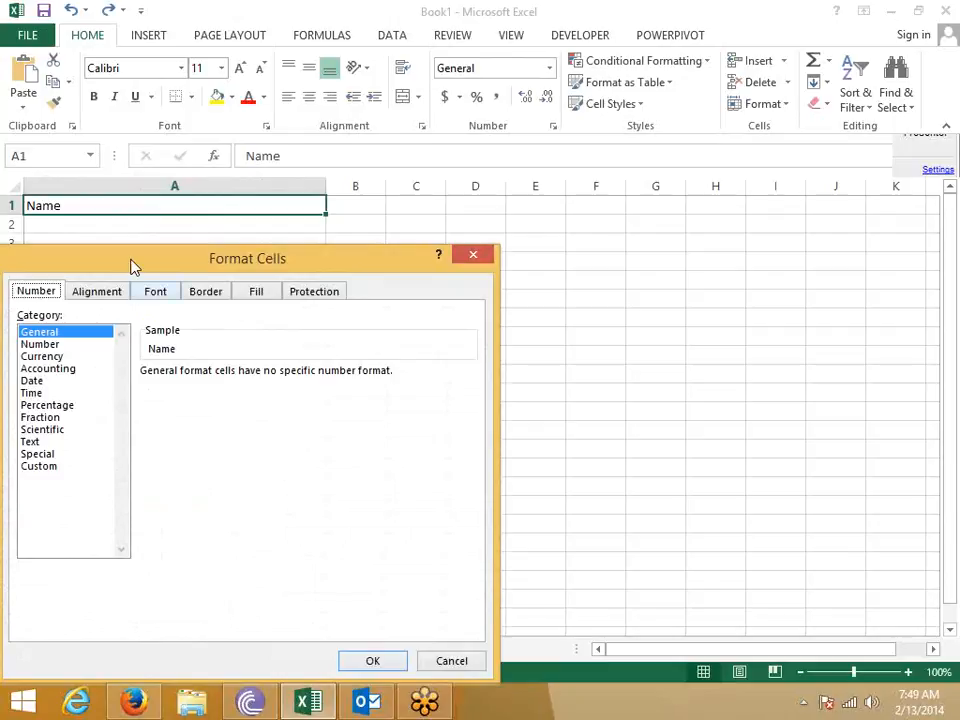
pyautogui.moveTo(135, 263); pyautogui.dragTo(339, 222)
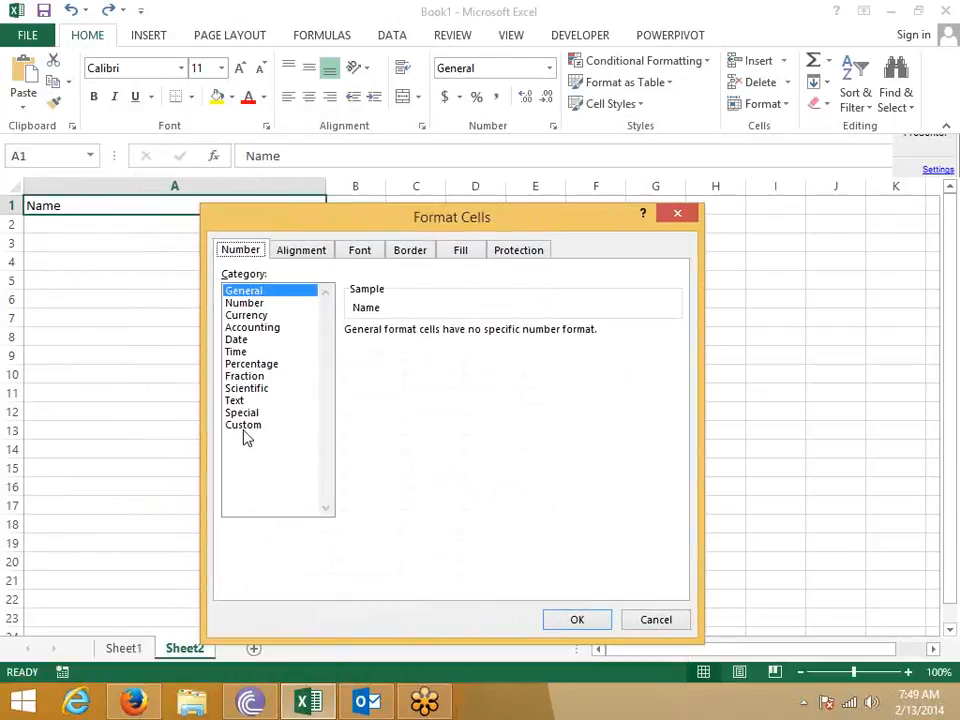
pyautogui.click(243, 425)
pyautogui.moveTo(408, 348); pyautogui.dragTo(318, 347)
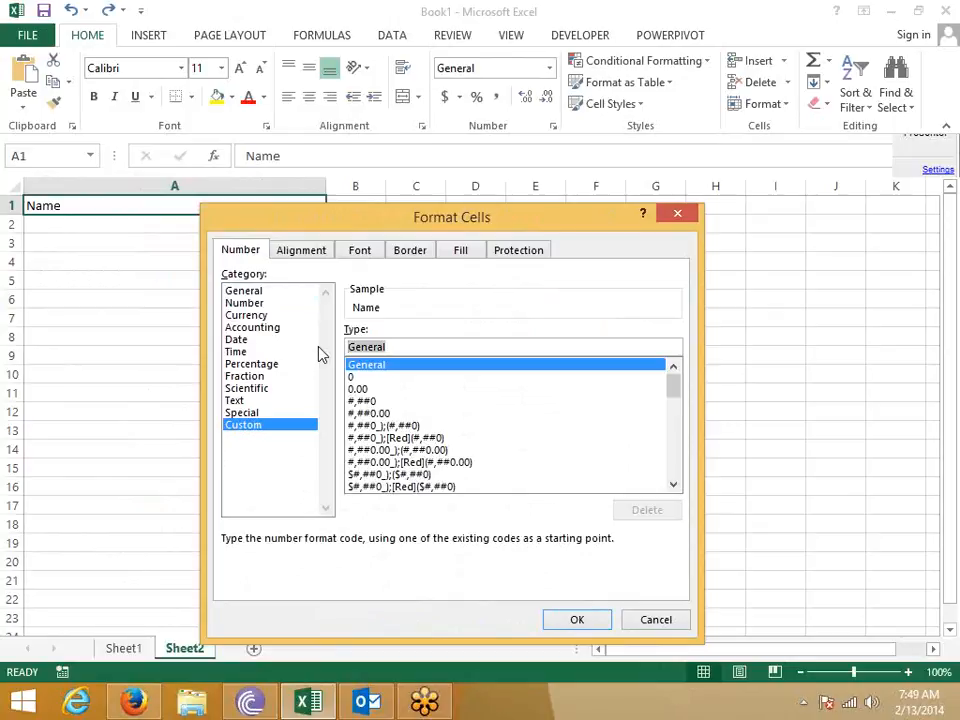
pyautogui.write('@*')
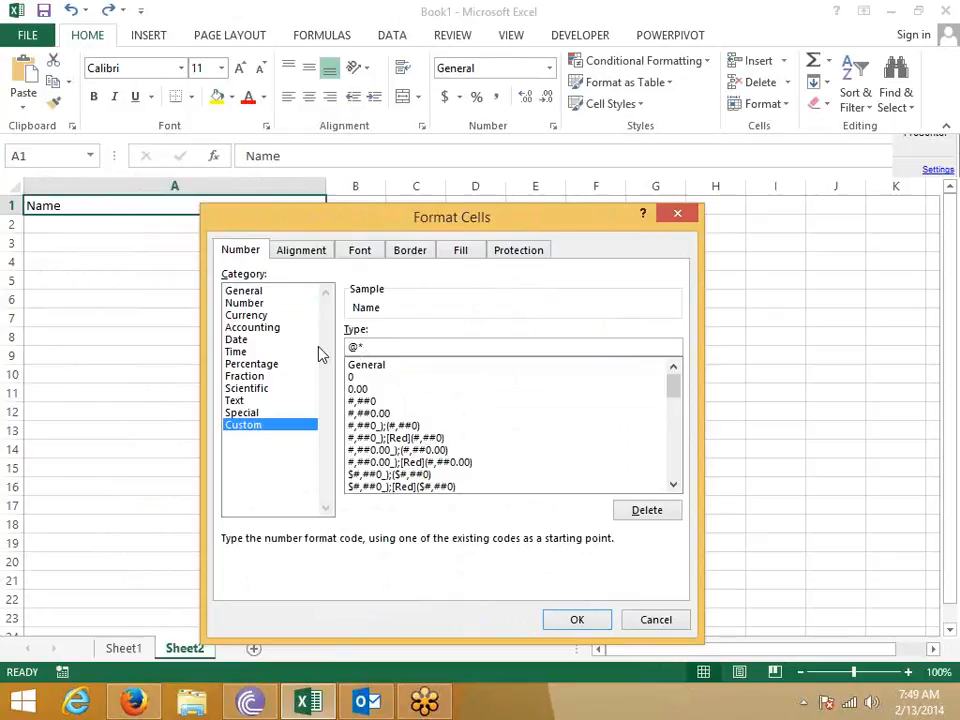
pyautogui.write('_')
pyautogui.click(577, 620)
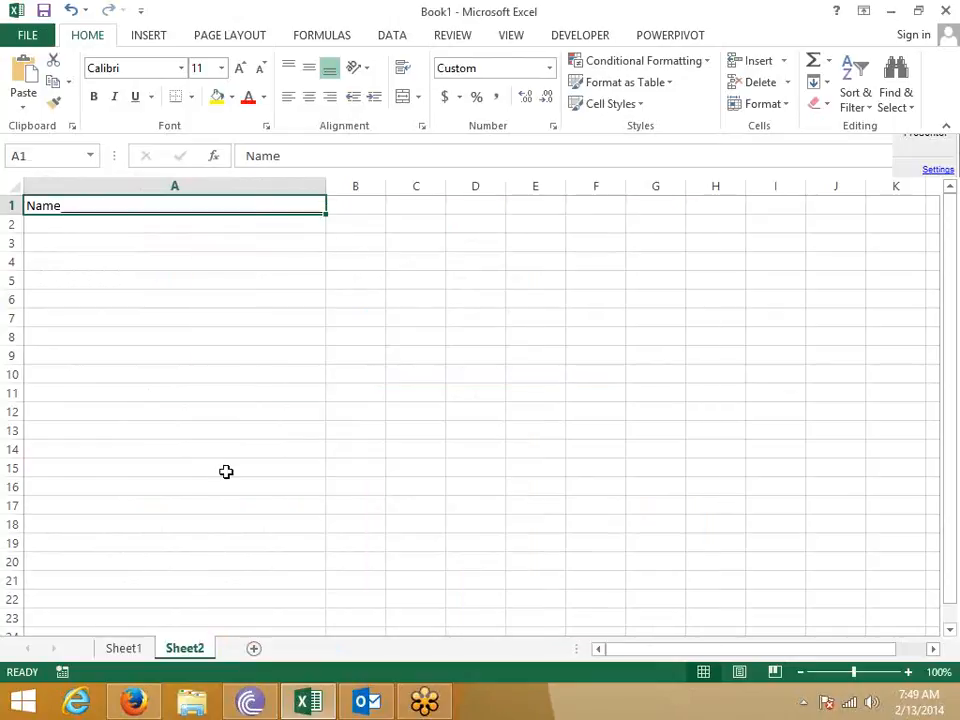
pyautogui.click(210, 411)
# - Stretch column A wider, then drag it back to a much narrower width so the fill shrinks
pyautogui.moveTo(330, 196); pyautogui.dragTo(563, 240)
pyautogui.moveTo(564, 188); pyautogui.dragTo(118, 253)
pyautogui.click(98, 203)
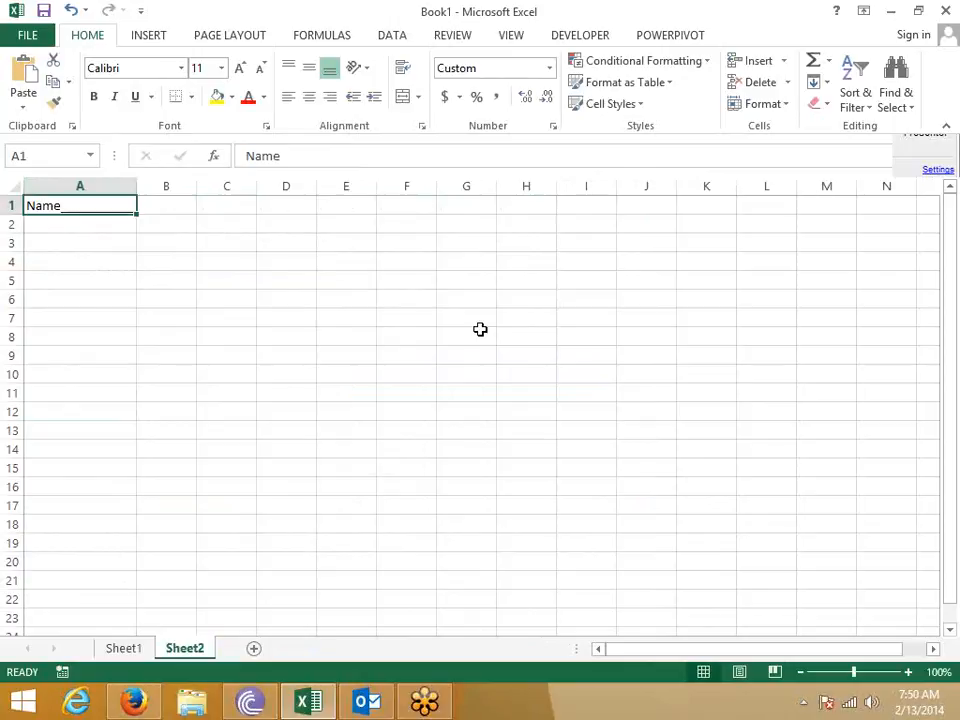
pyautogui.press('Tab')
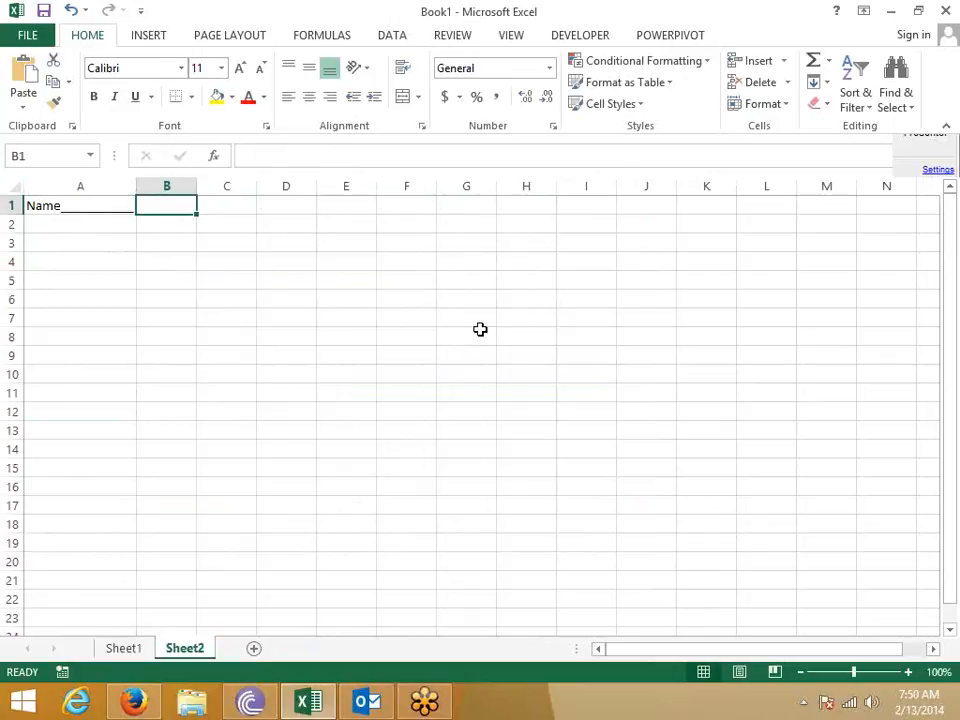
pyautogui.press('Right')
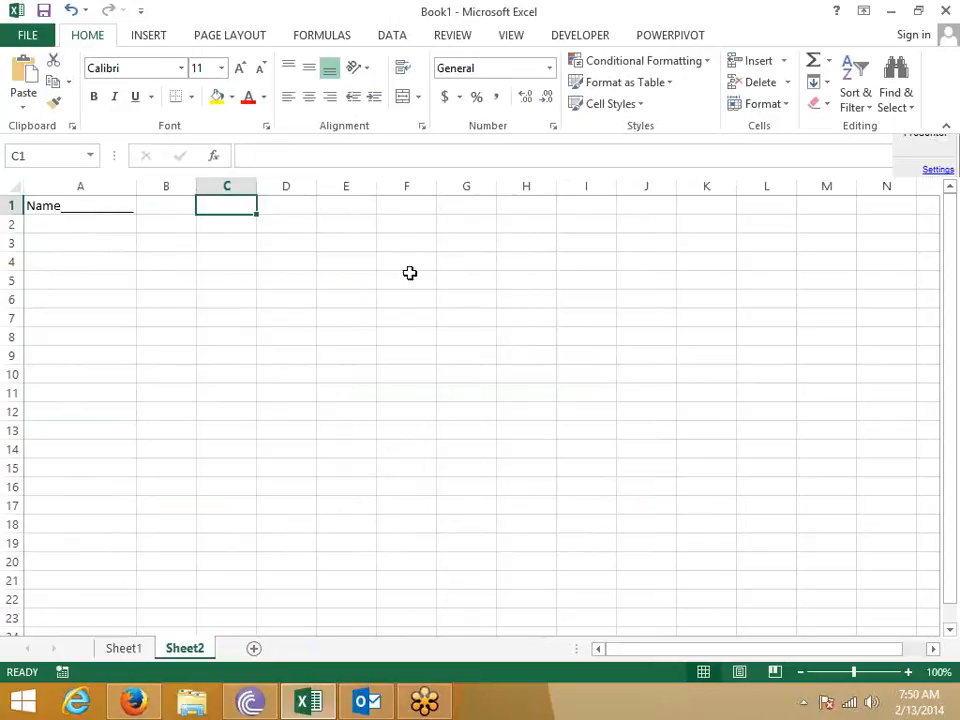
pyautogui.moveTo(226, 205); pyautogui.dragTo(731, 347)
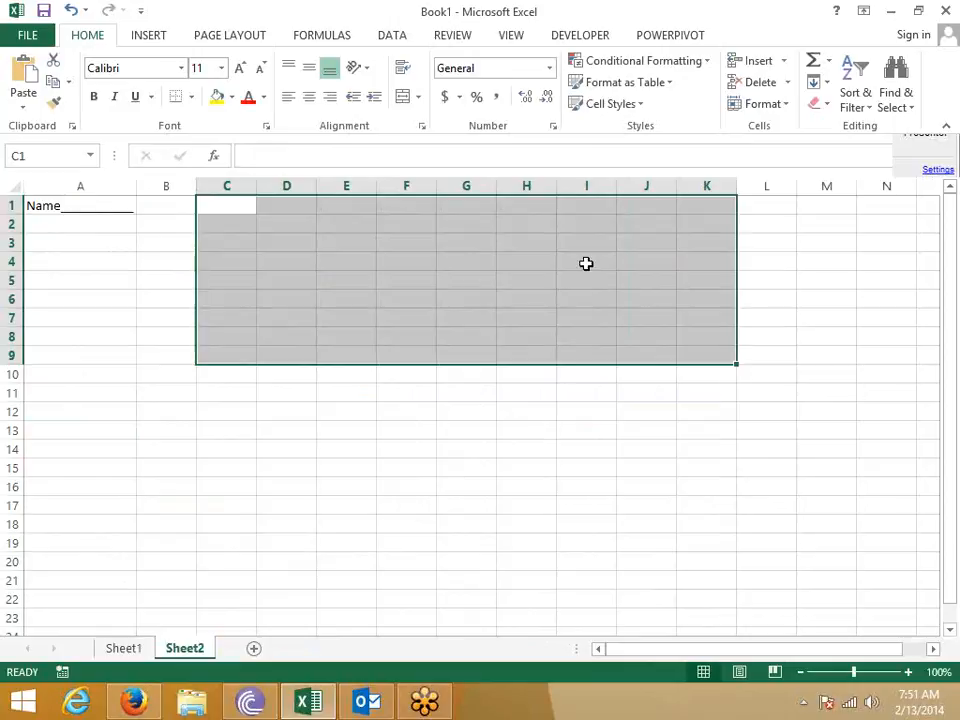
# - Enter the number 1501 in cell J4
pyautogui.click(638, 265)
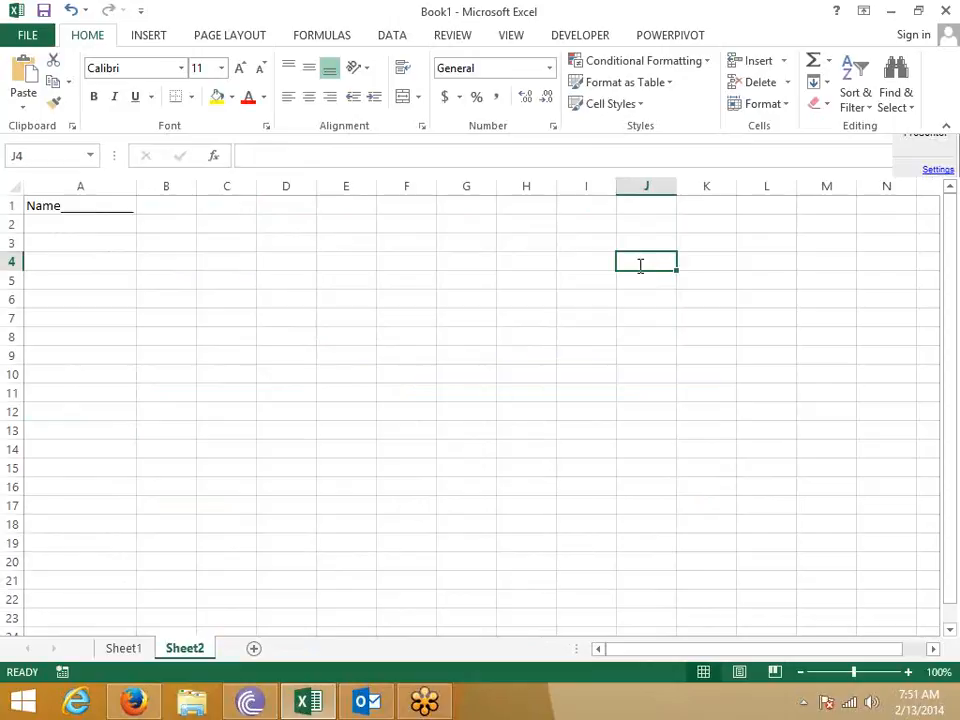
pyautogui.write('1501')
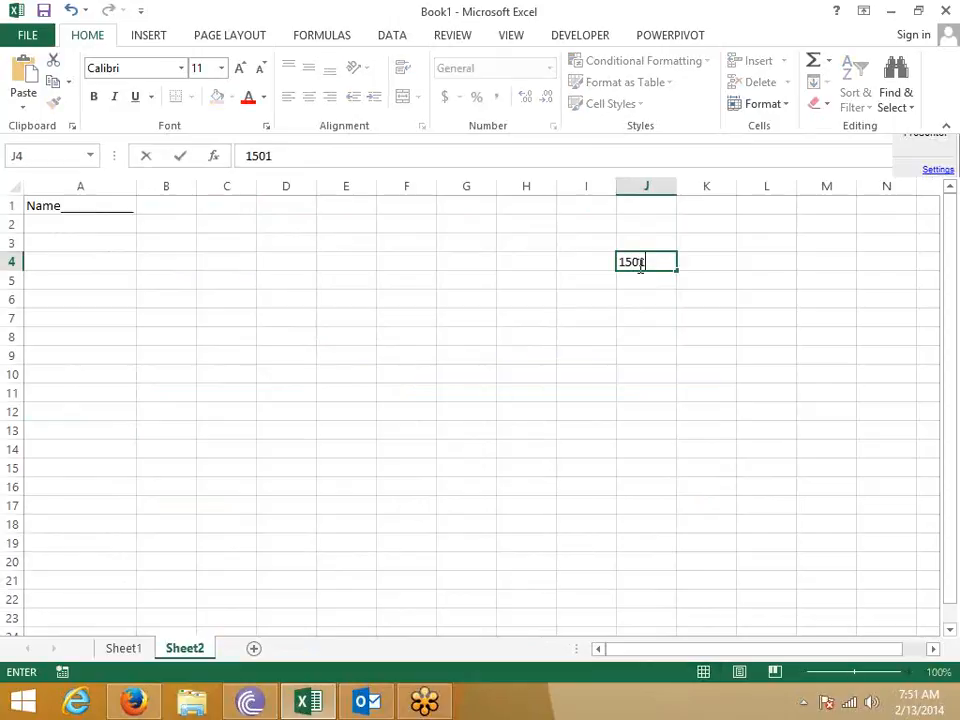
pyautogui.press('Return')
pyautogui.click(647, 261)
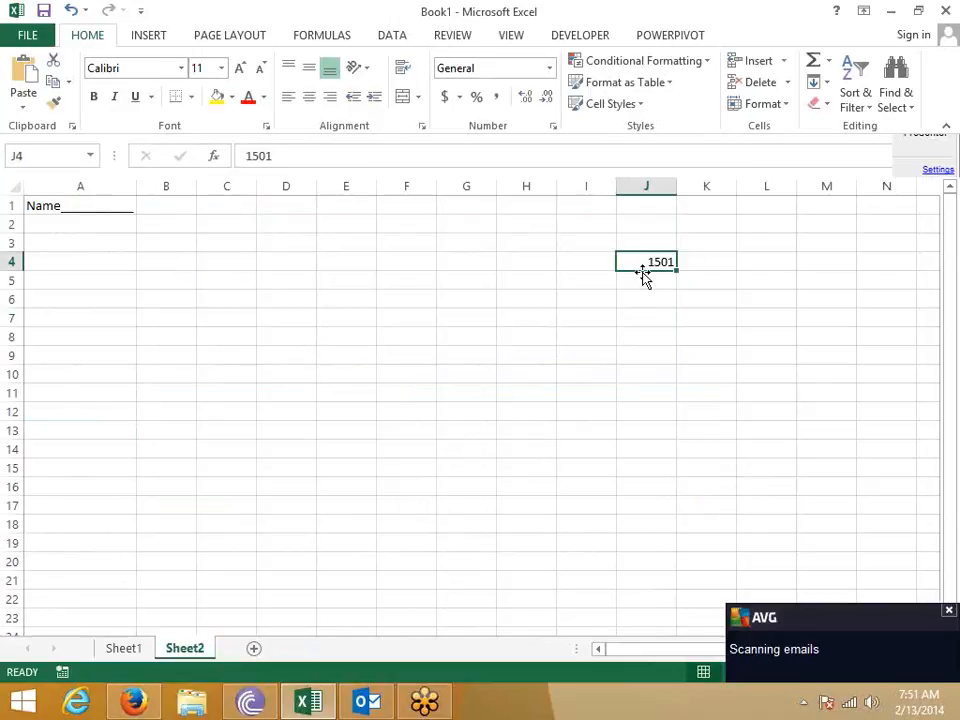
# - Start typing /- in cell H6, then discard the entry
pyautogui.click(581, 334)
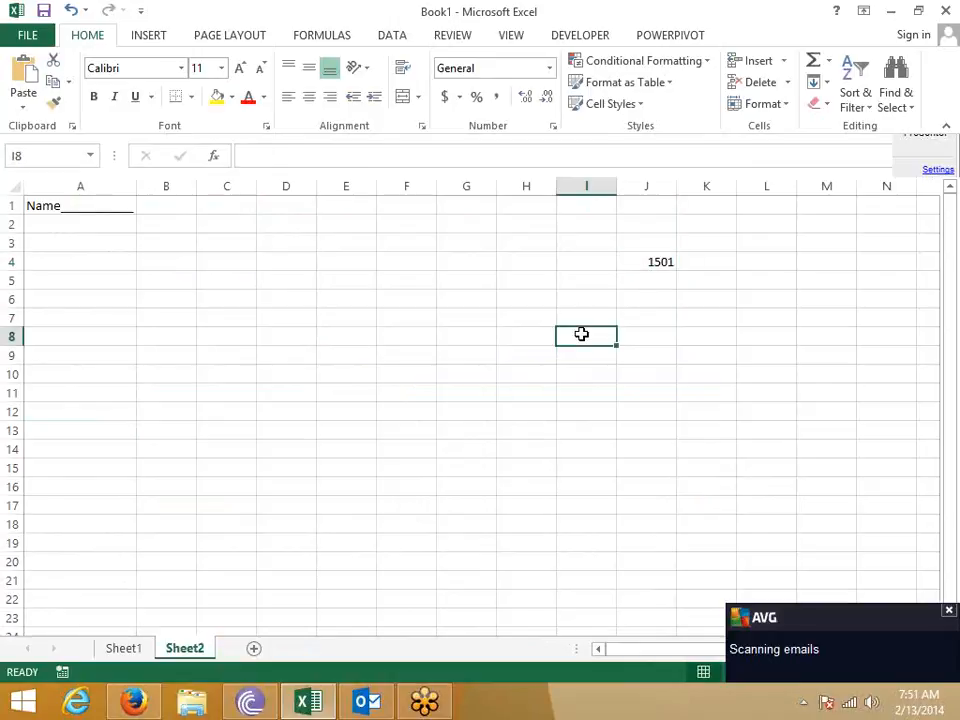
pyautogui.click(524, 314)
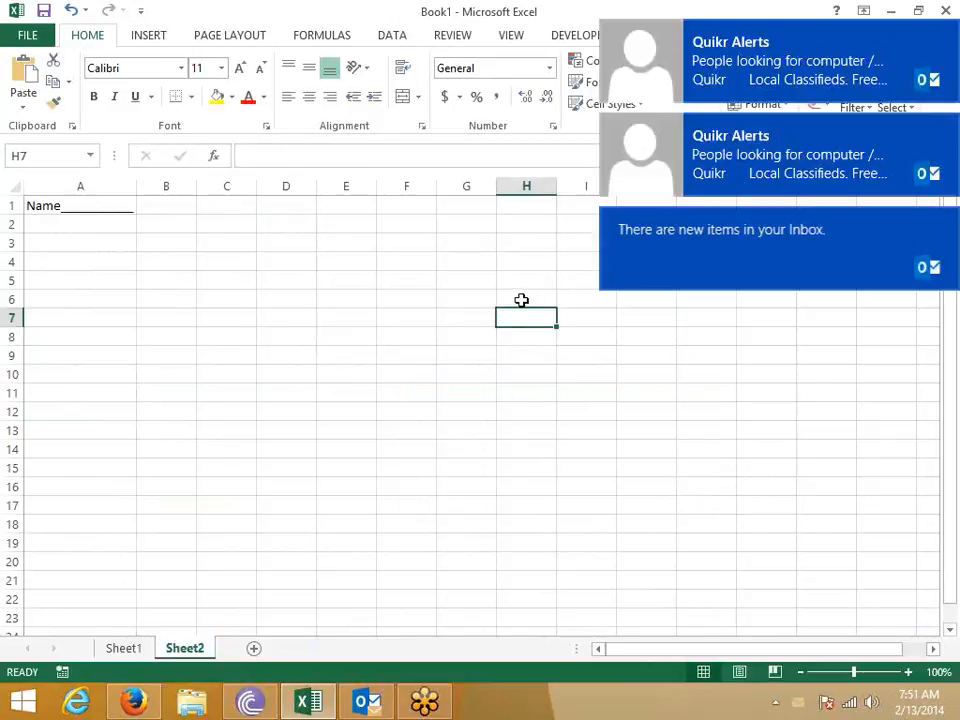
pyautogui.click(521, 300)
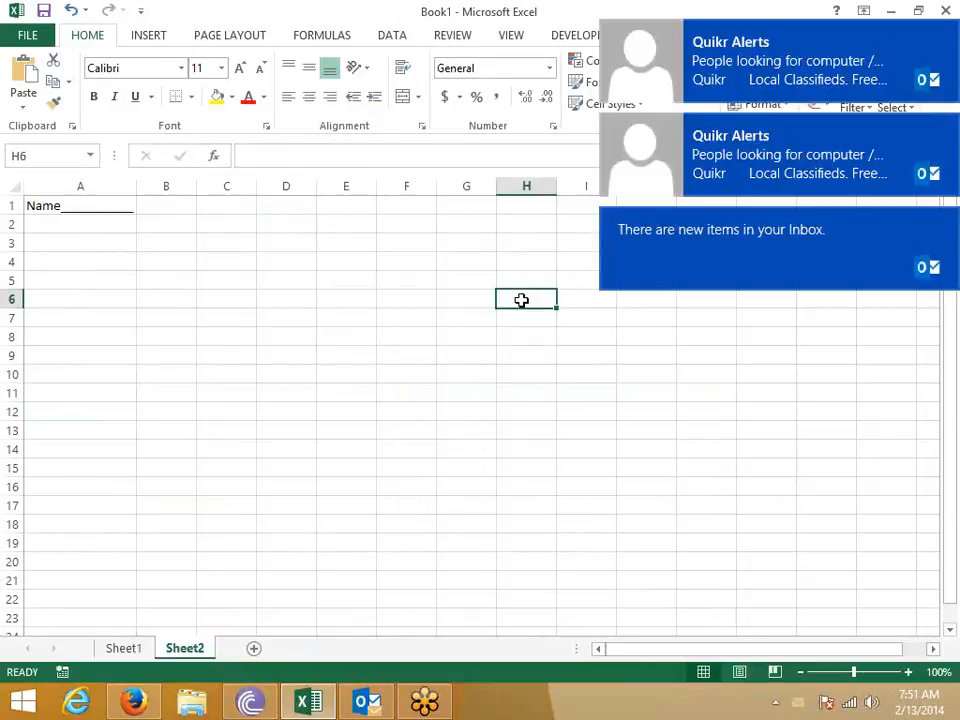
pyautogui.doubleClick(521, 300)
pyautogui.write('/-')
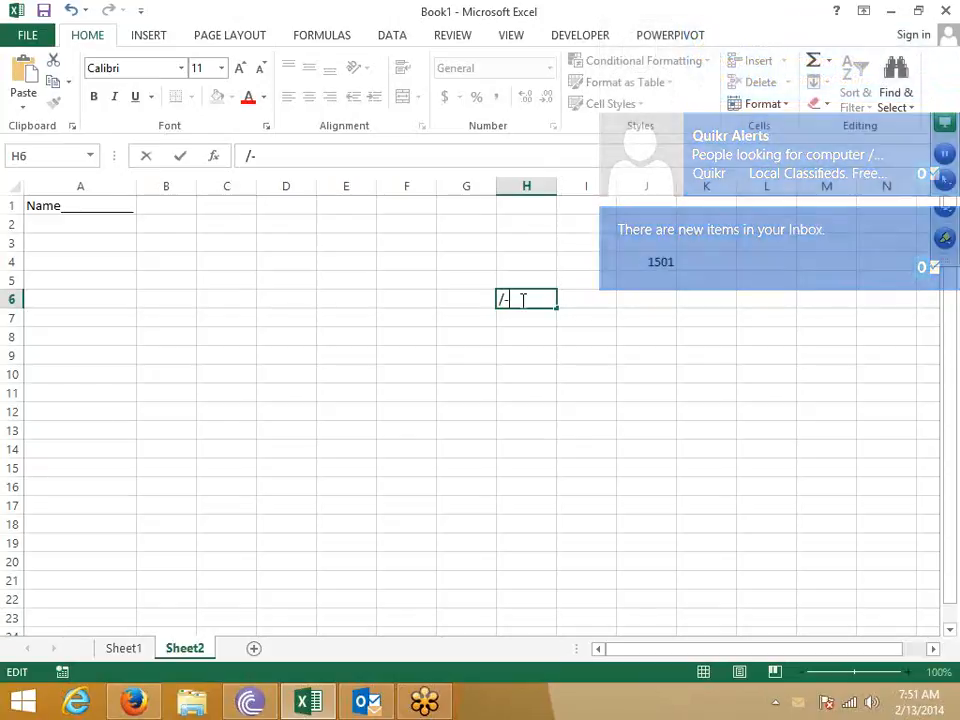
pyautogui.press('Escape')
pyautogui.press('Up')
pyautogui.press('Up')
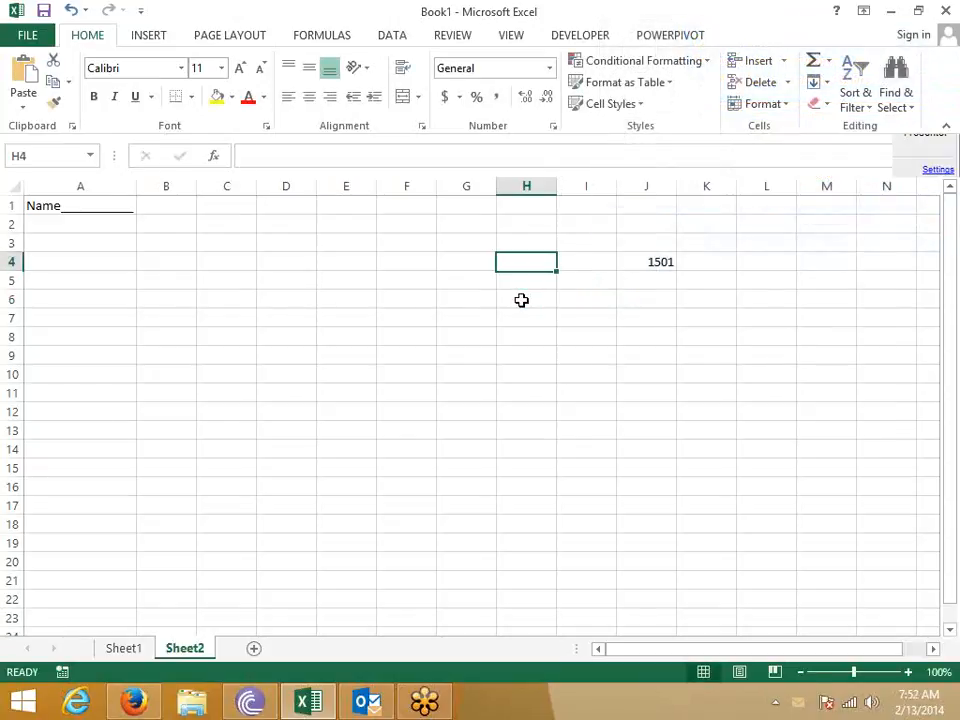
# - Dismiss the task-failed and not-enough-resources errors raised by the number format settings, reselecting 1501 in J4
pyautogui.press('Right')
pyautogui.press('Right')
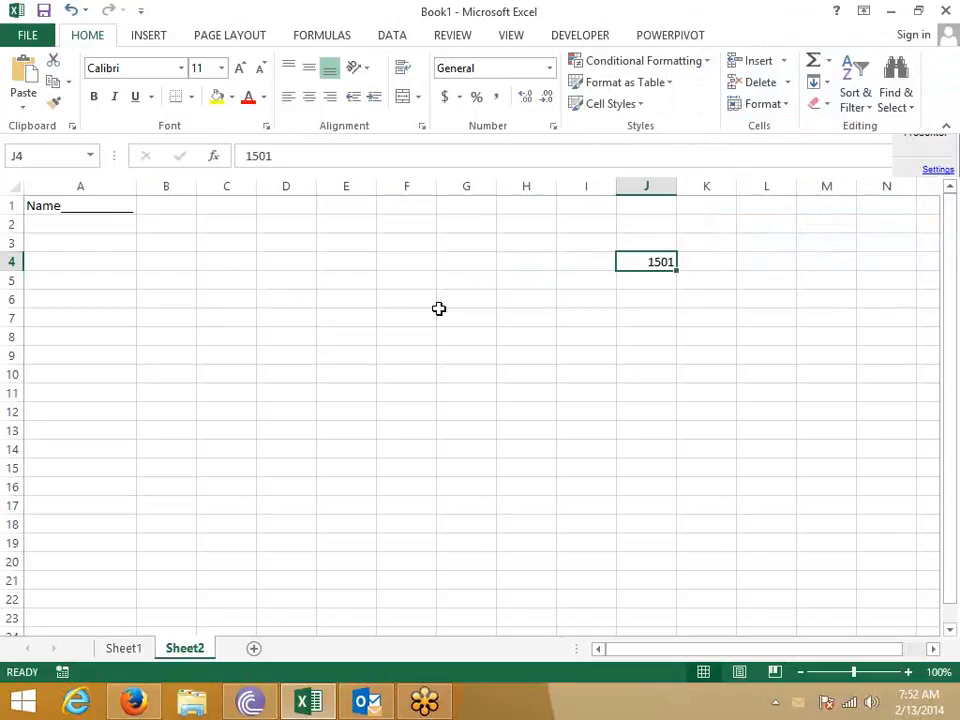
pyautogui.click(554, 129)
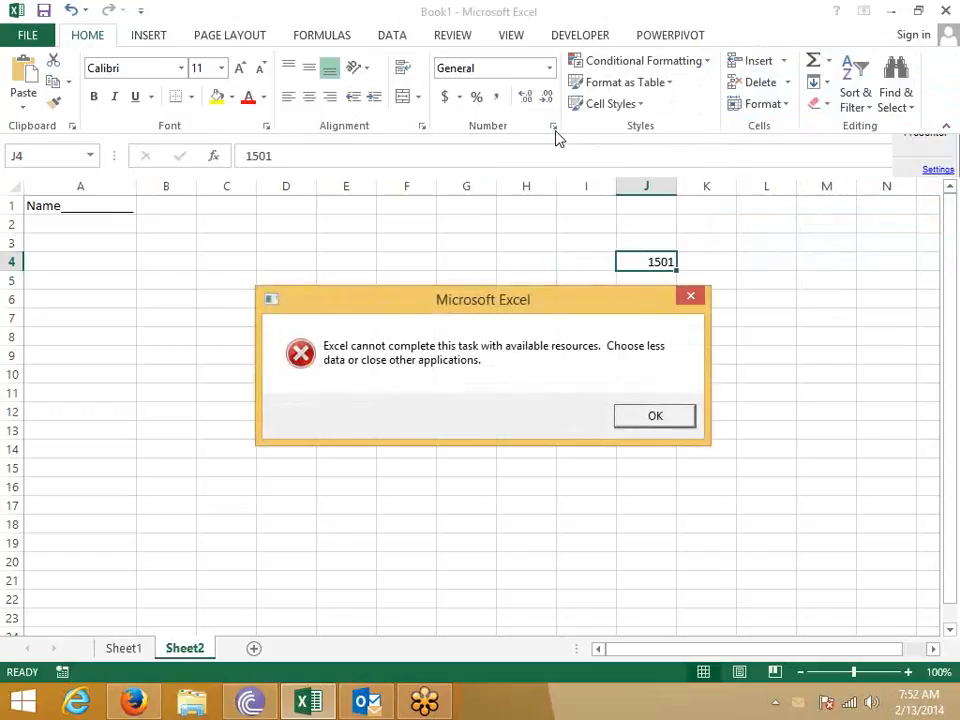
pyautogui.click(655, 416)
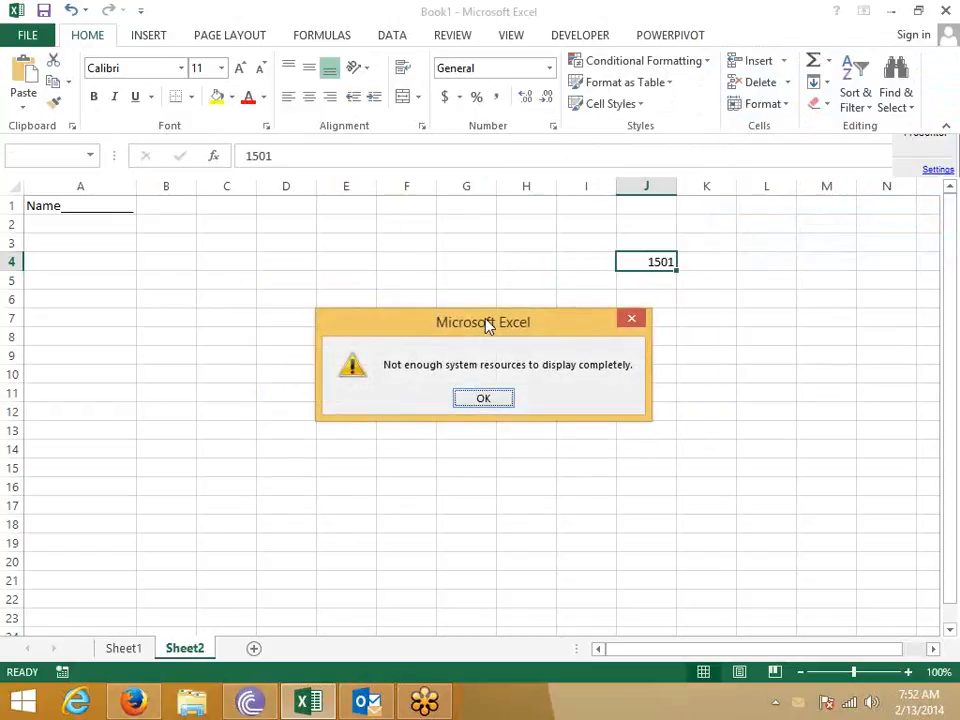
pyautogui.click(484, 398)
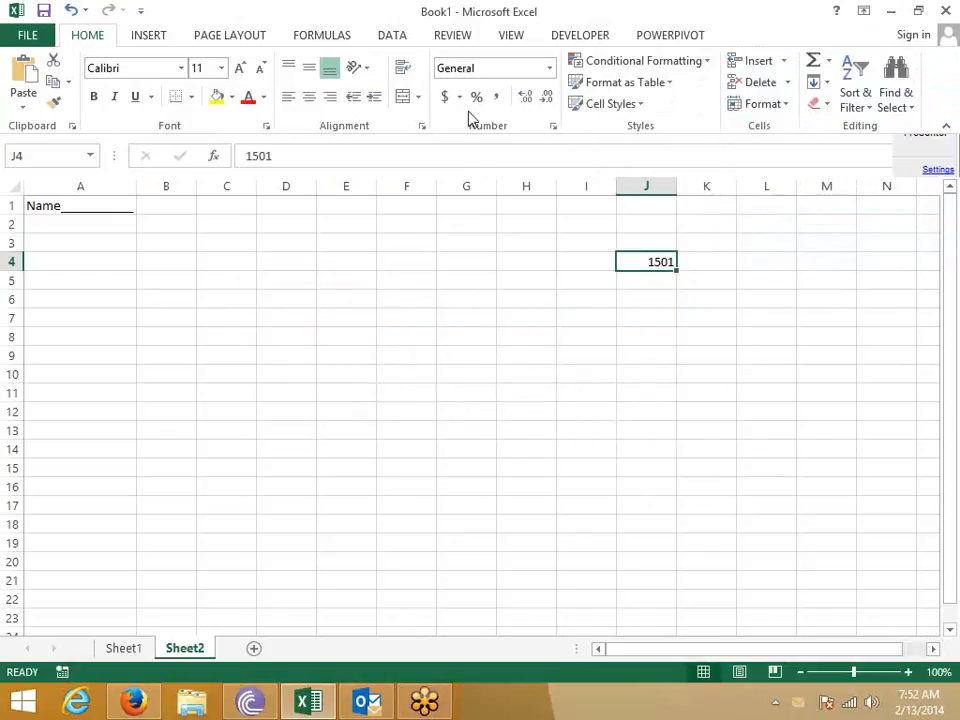
pyautogui.click(554, 127)
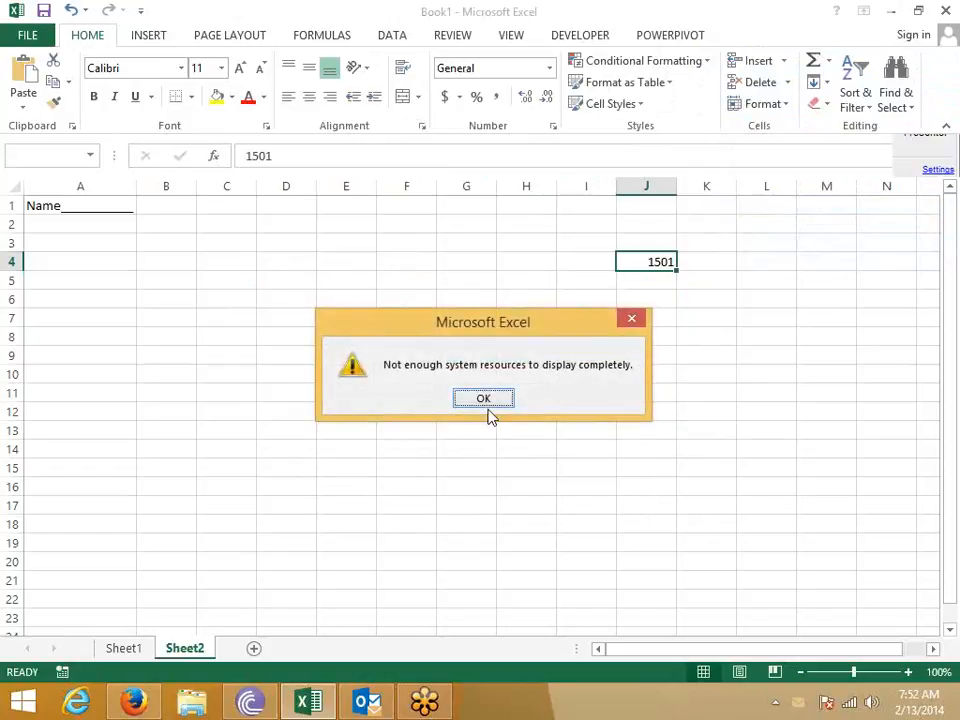
pyautogui.click(490, 402)
pyautogui.click(546, 336)
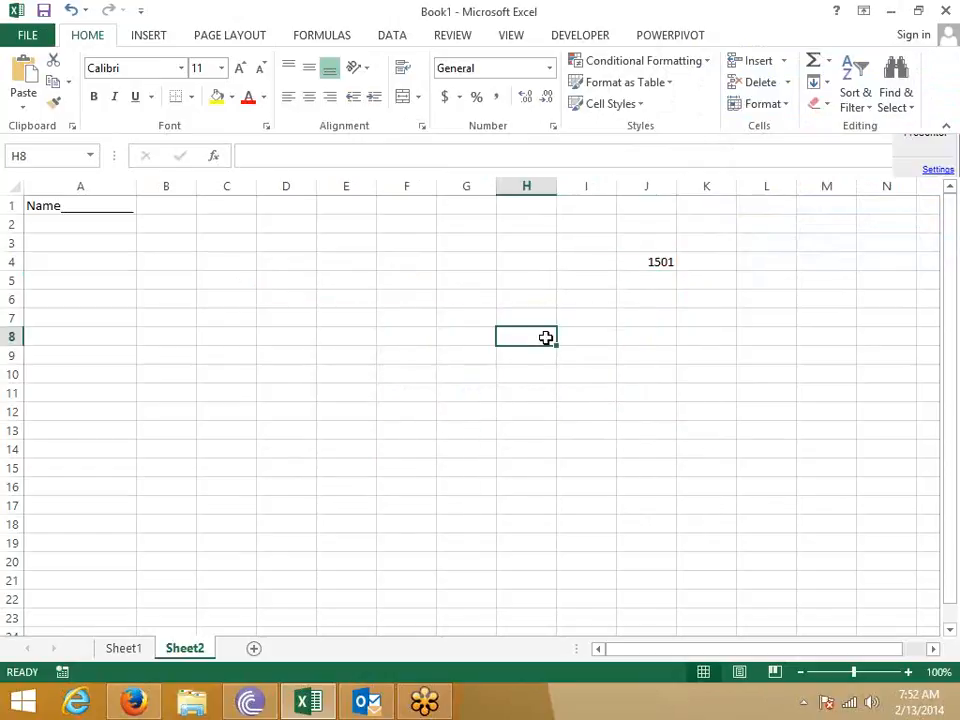
pyautogui.click(645, 256)
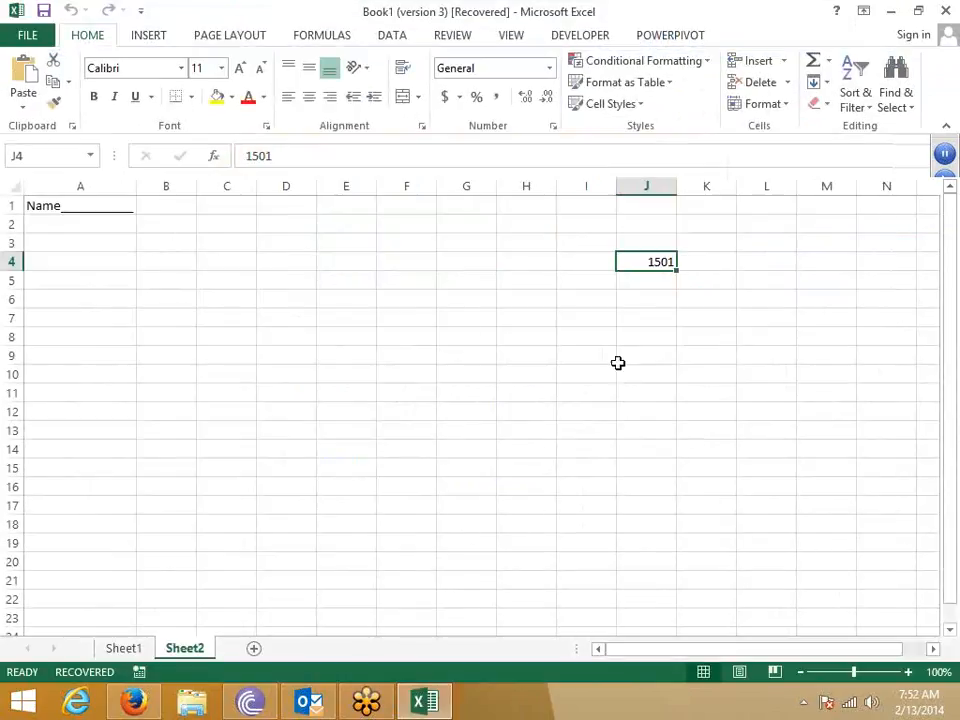
# - Give J4 the custom format #"/-" showing 1501 /-, widen column J and left-align it
pyautogui.rightClick(648, 261)
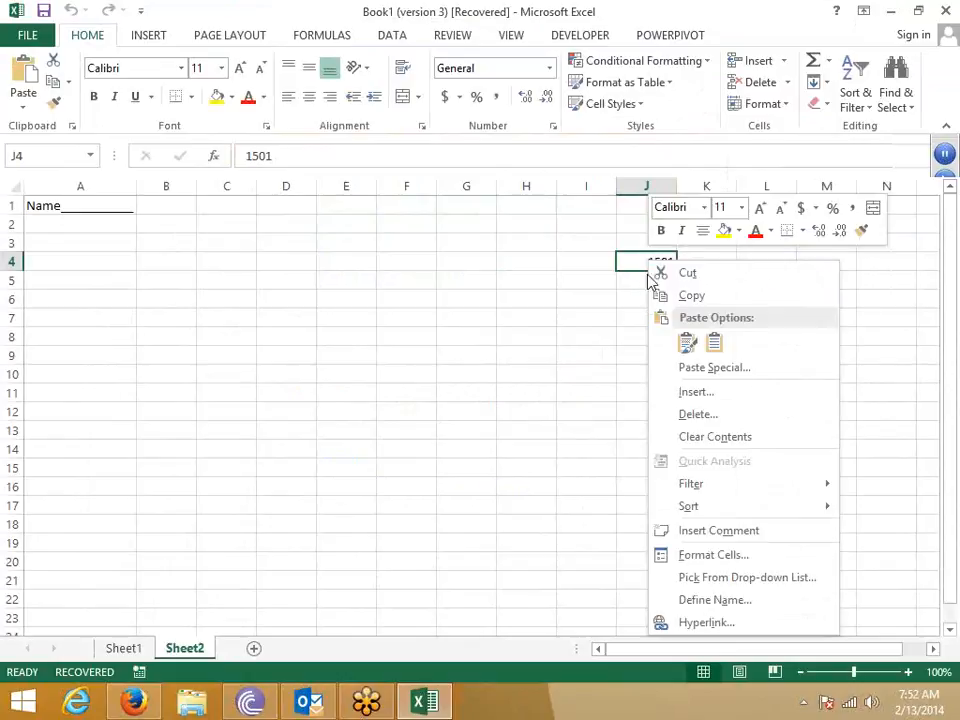
pyautogui.click(680, 556)
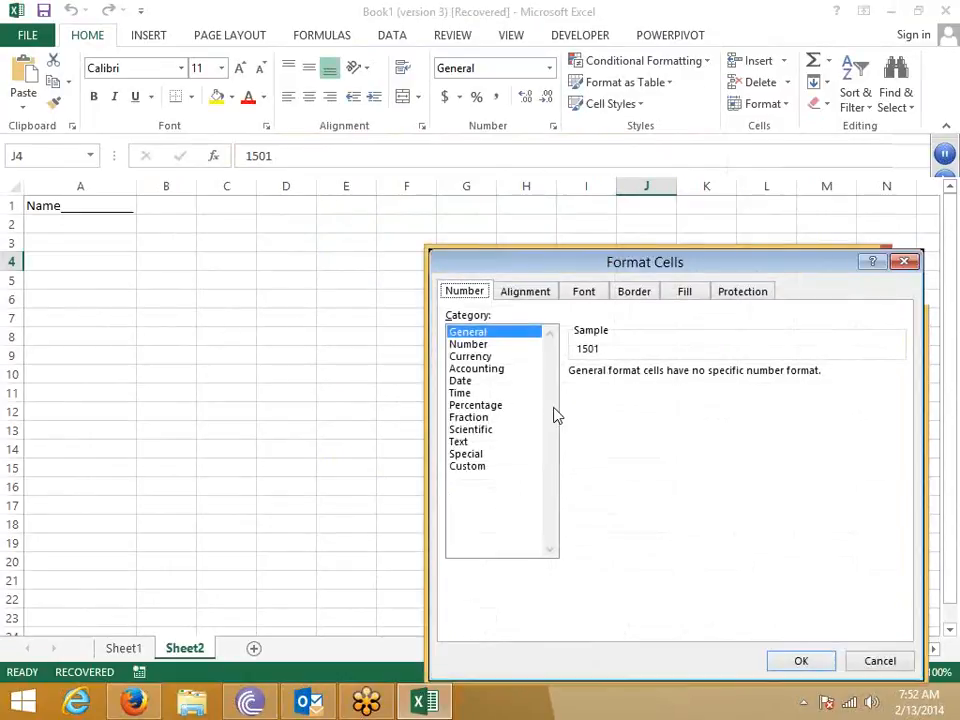
pyautogui.click(488, 467)
pyautogui.doubleClick(624, 388)
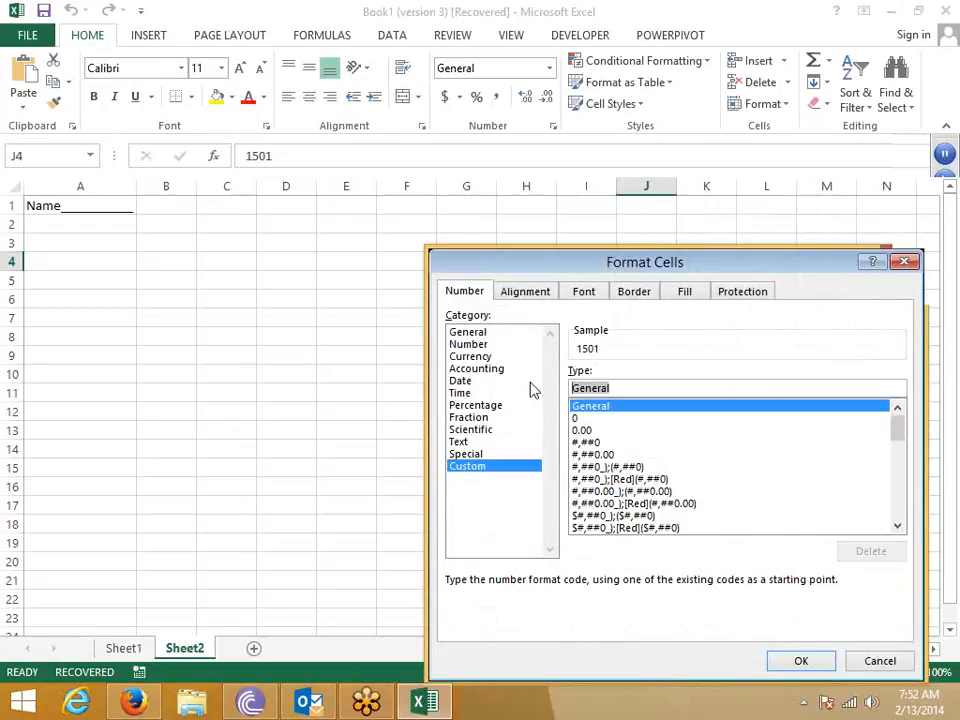
pyautogui.write('#')
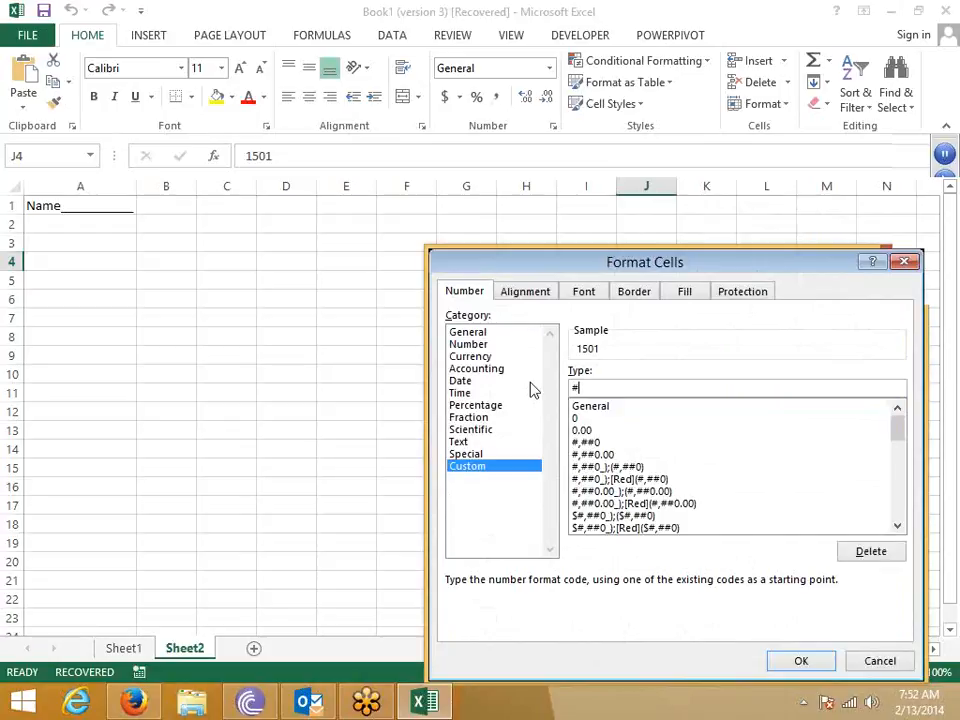
pyautogui.write('"/-"')
pyautogui.click(580, 389)
pyautogui.click(801, 662)
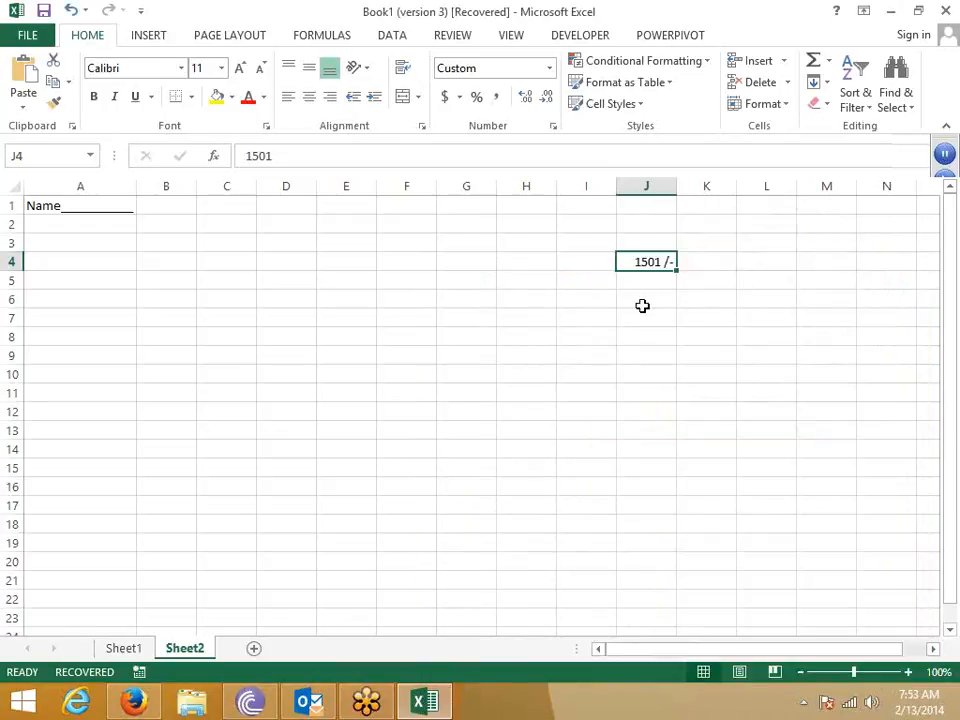
pyautogui.moveTo(677, 191); pyautogui.dragTo(733, 193)
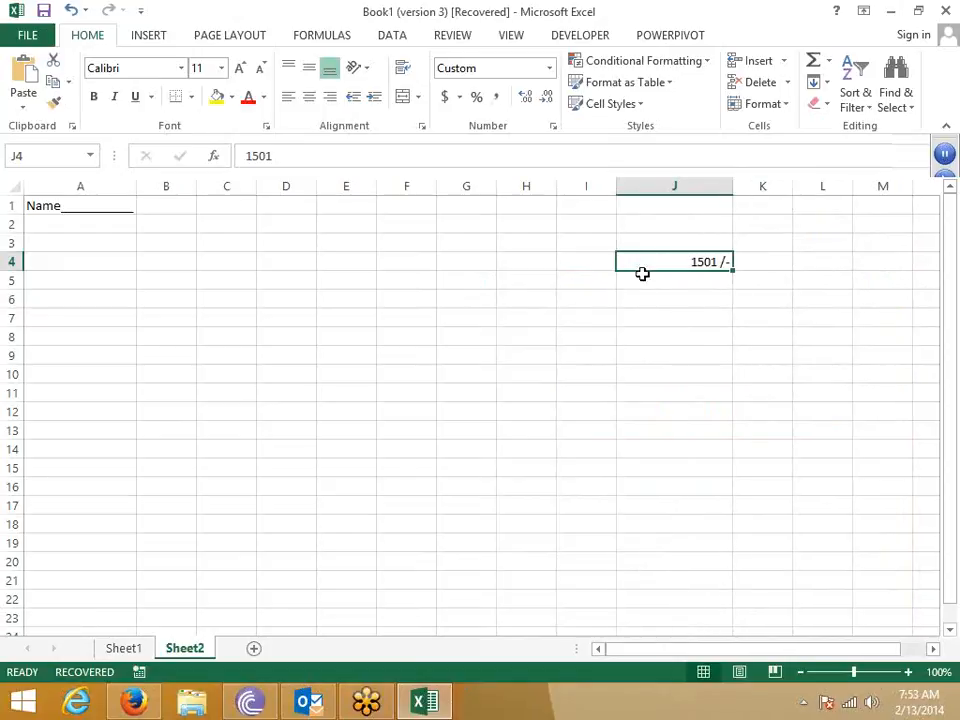
pyautogui.click(288, 100)
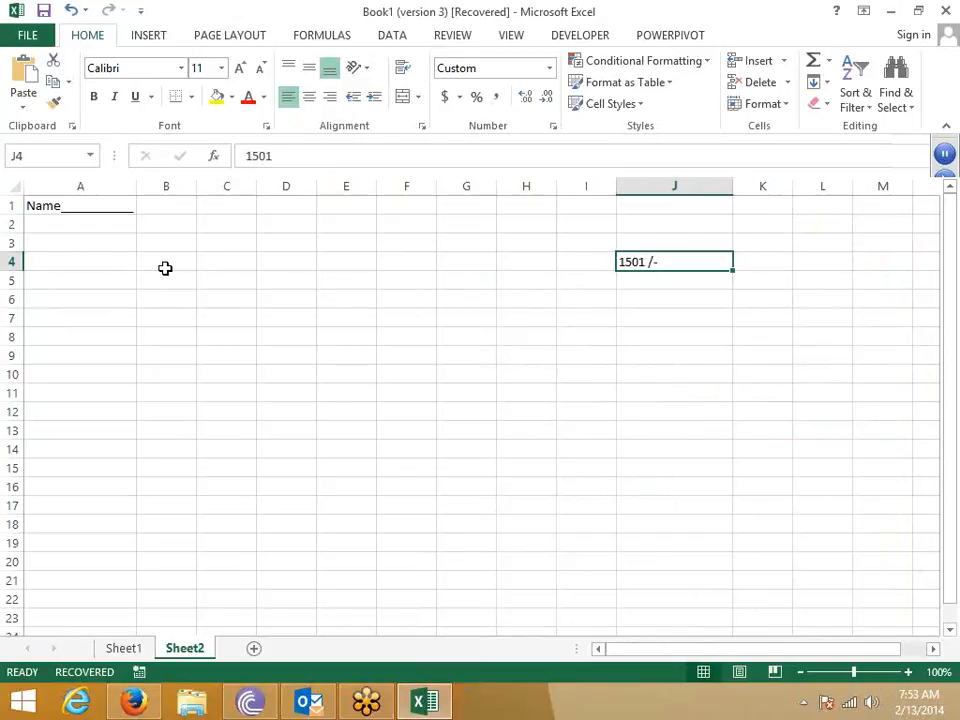
# - Prefix J4's 1501 with an apostrophe so it becomes text and drops the /- suffix
pyautogui.moveTo(194, 268); pyautogui.dragTo(468, 280)
pyautogui.click(629, 258)
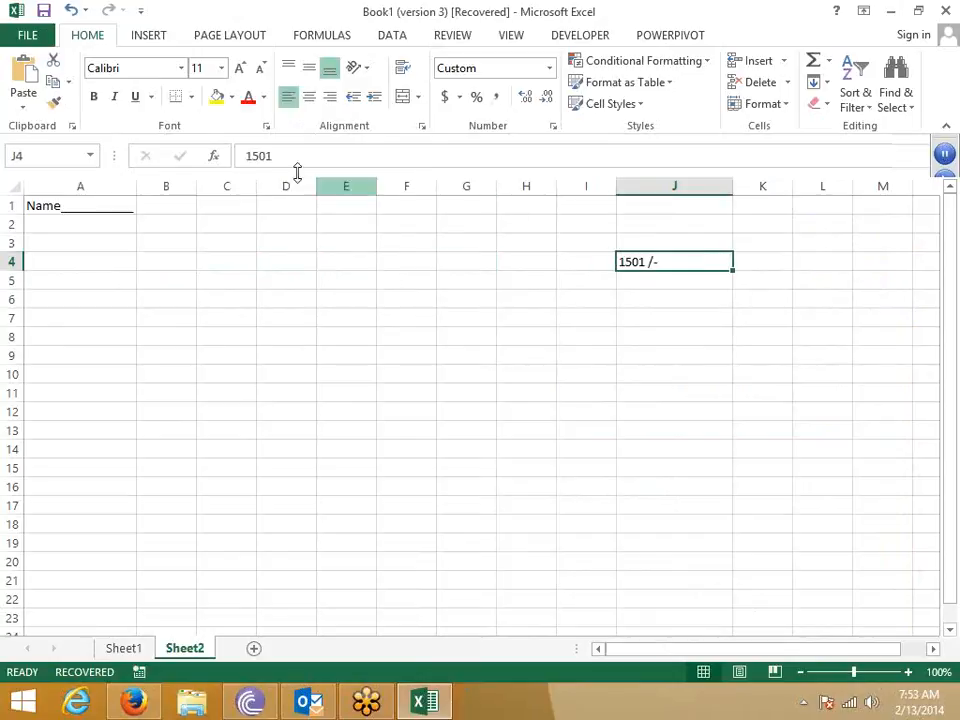
pyautogui.click(281, 158)
pyautogui.write("'")
pyautogui.press('Return')
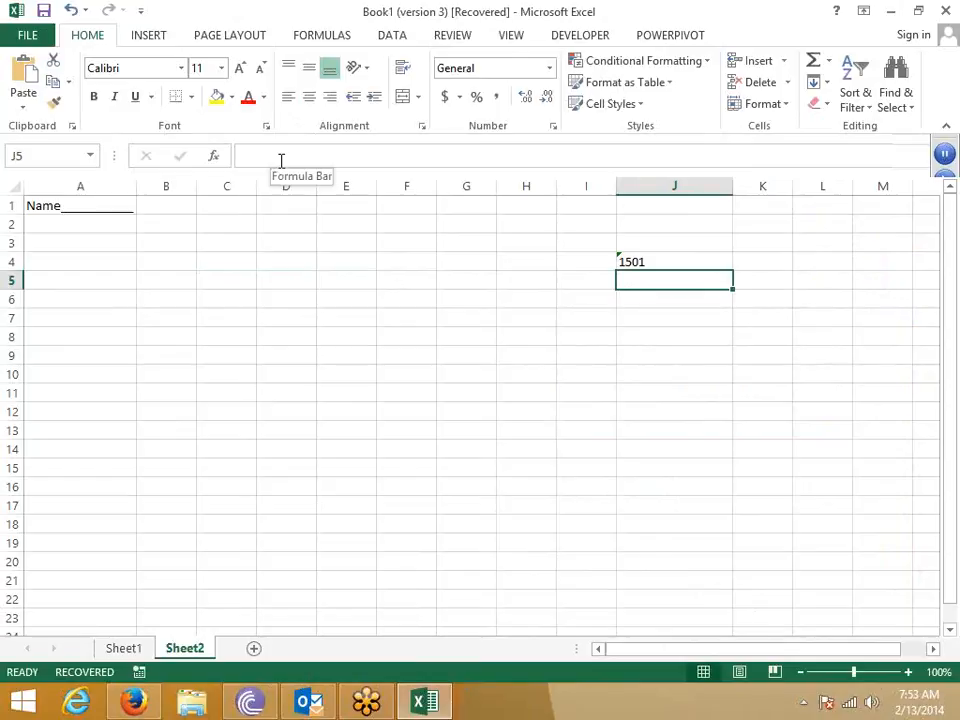
pyautogui.press('Up')
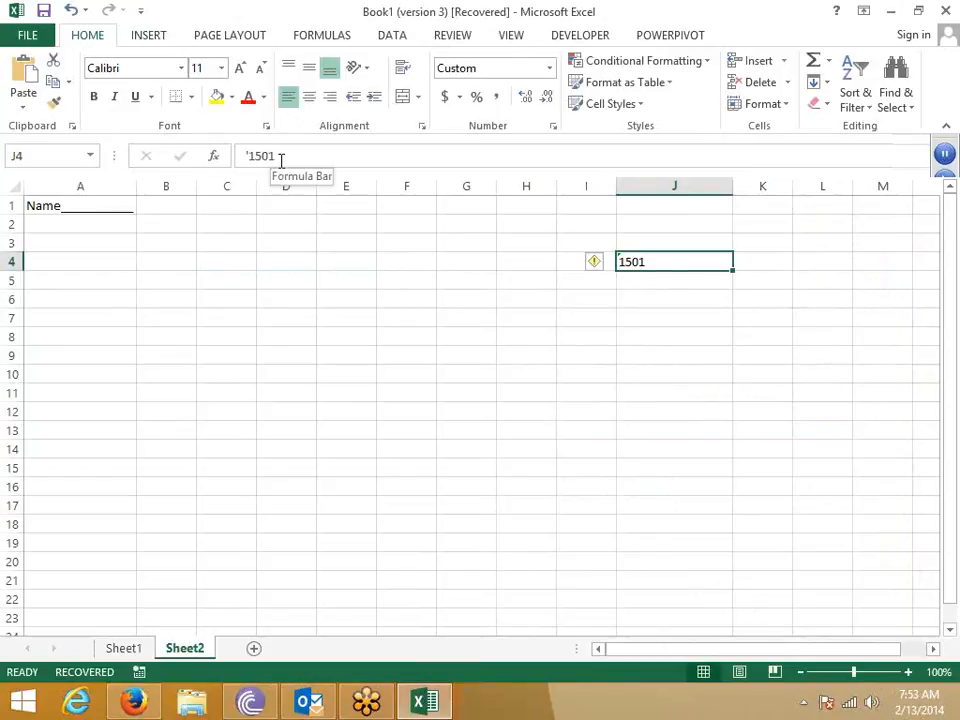
# - In Format Cells for J4, try the custom code @"/-"_* as the number format
pyautogui.rightClick(643, 259)
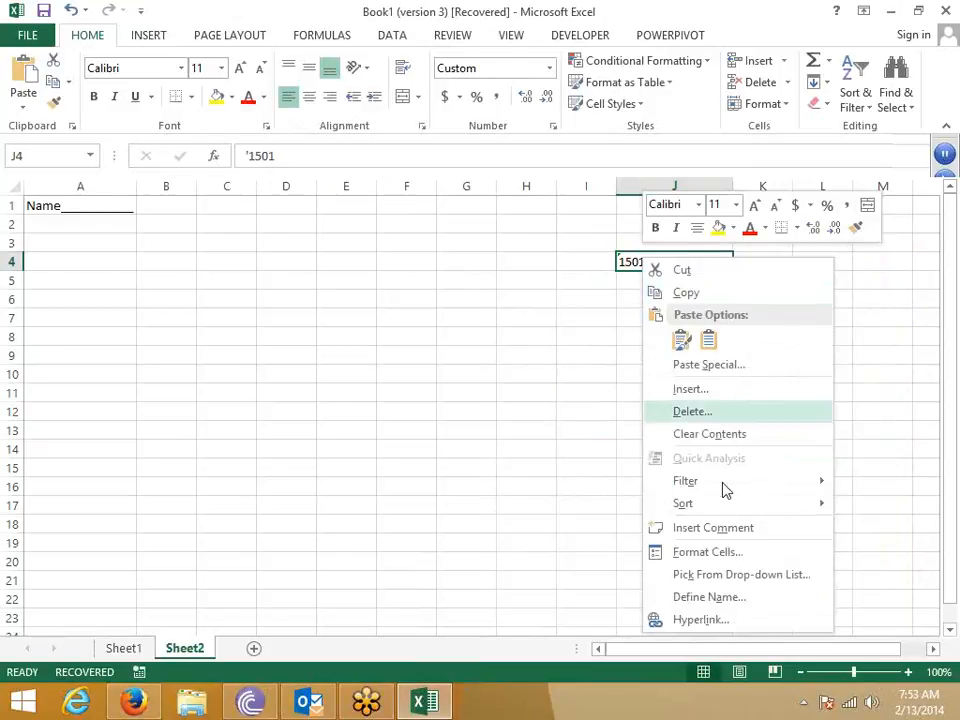
pyautogui.click(711, 556)
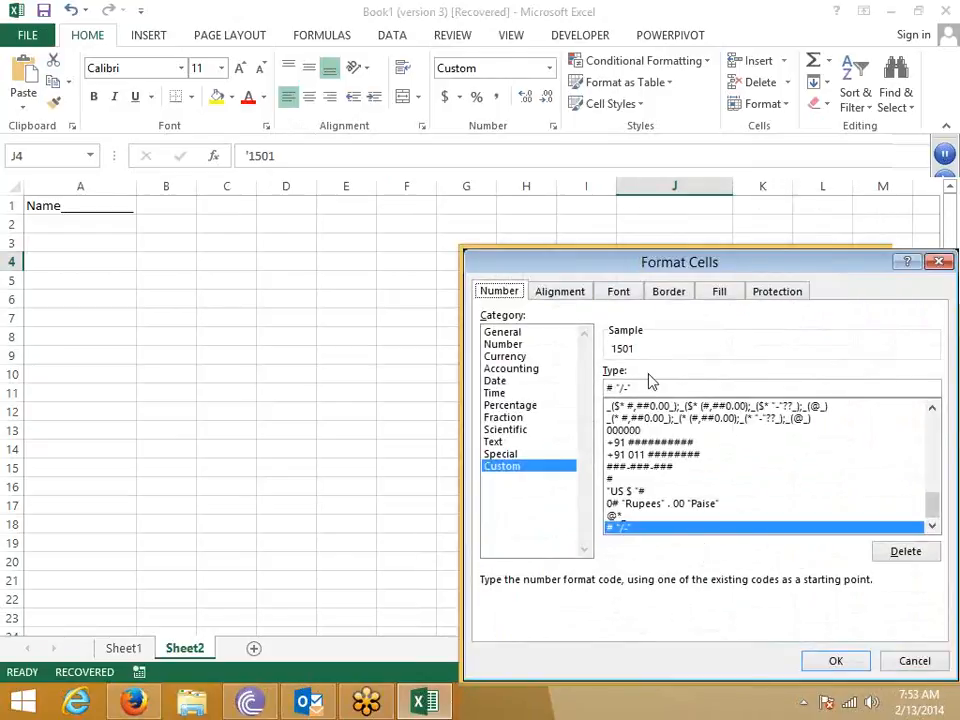
pyautogui.moveTo(624, 262); pyautogui.dragTo(377, 239)
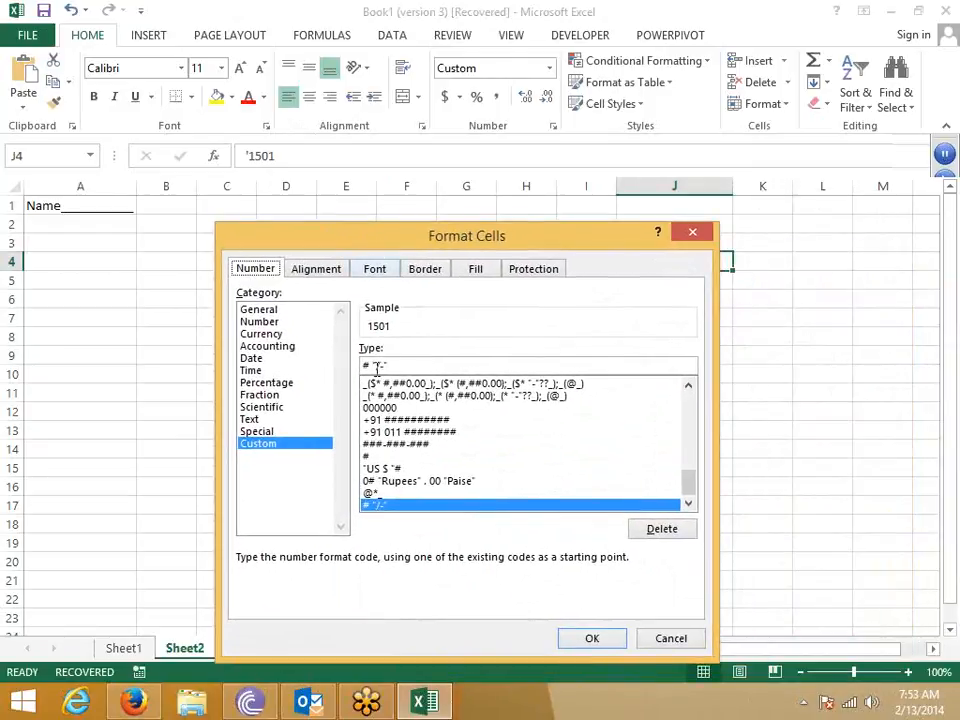
pyautogui.moveTo(392, 364); pyautogui.dragTo(351, 368)
pyautogui.write('@')
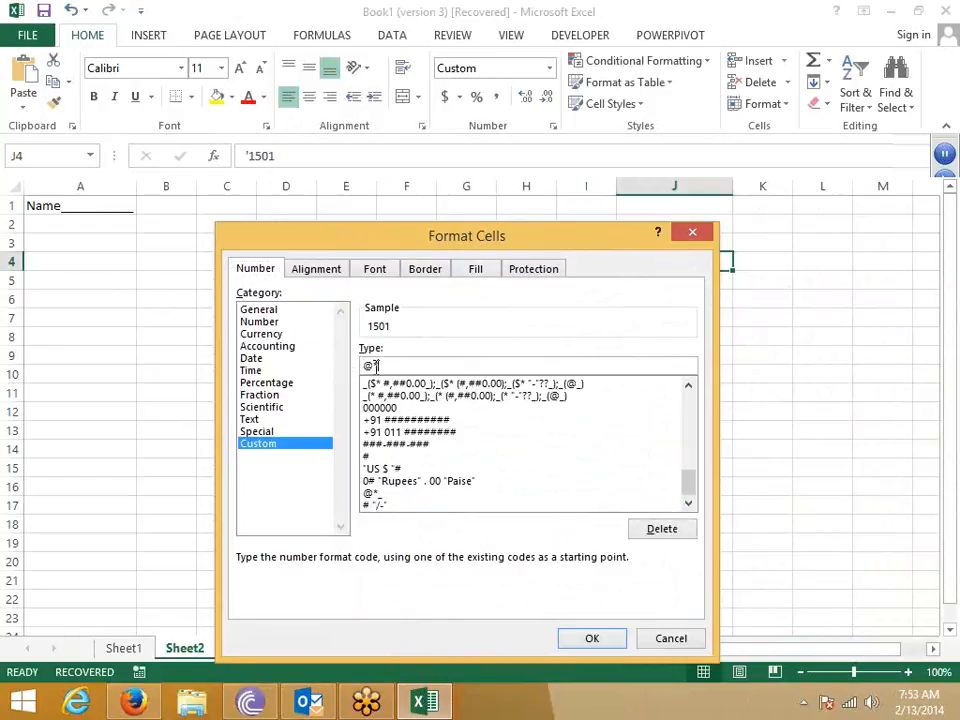
pyautogui.write('"/-')
pyautogui.press('BackSpace')
pyautogui.press('BackSpace')
pyautogui.write('"/-"')
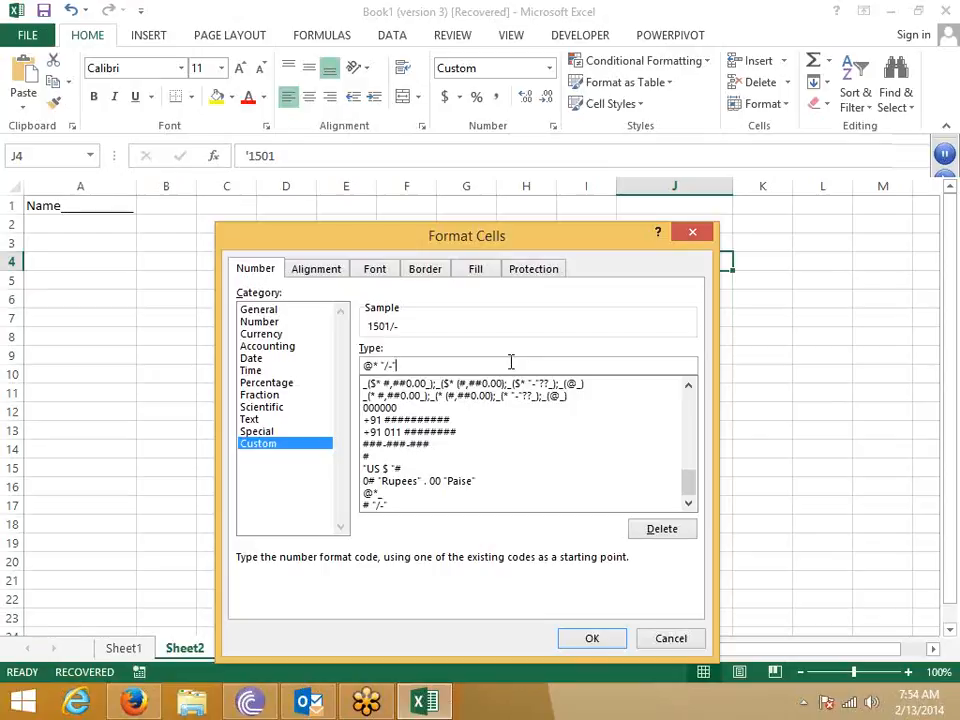
pyautogui.write('_')
pyautogui.write('*')
pyautogui.click(588, 638)
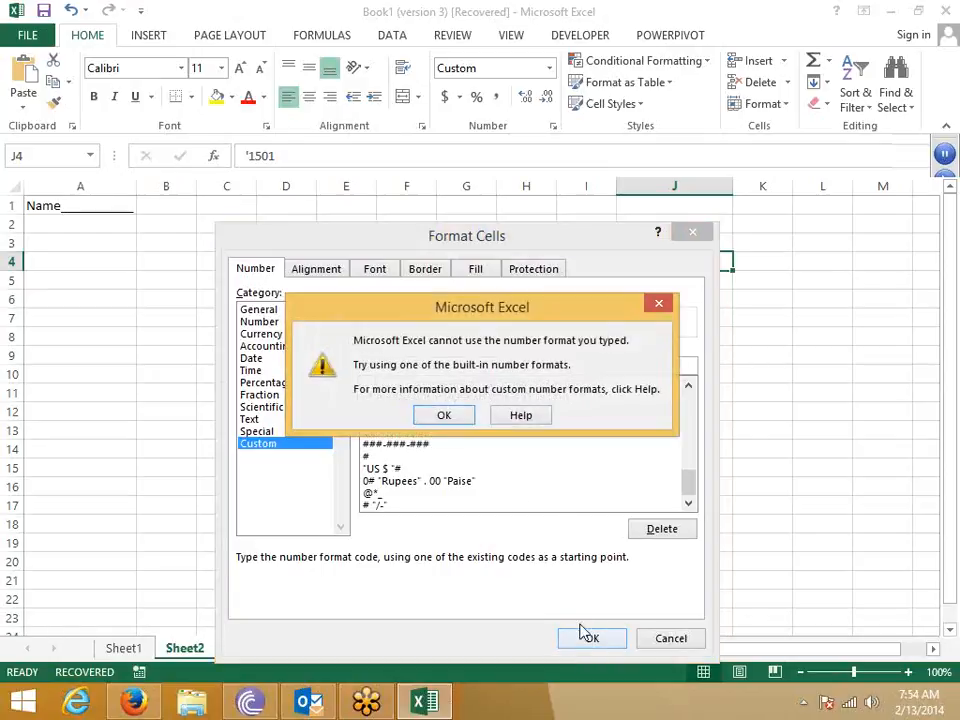
# - After the invalid-format warnings, trim the code to @* and apply the asterisk fill to J4
pyautogui.click(446, 417)
pyautogui.click(388, 365)
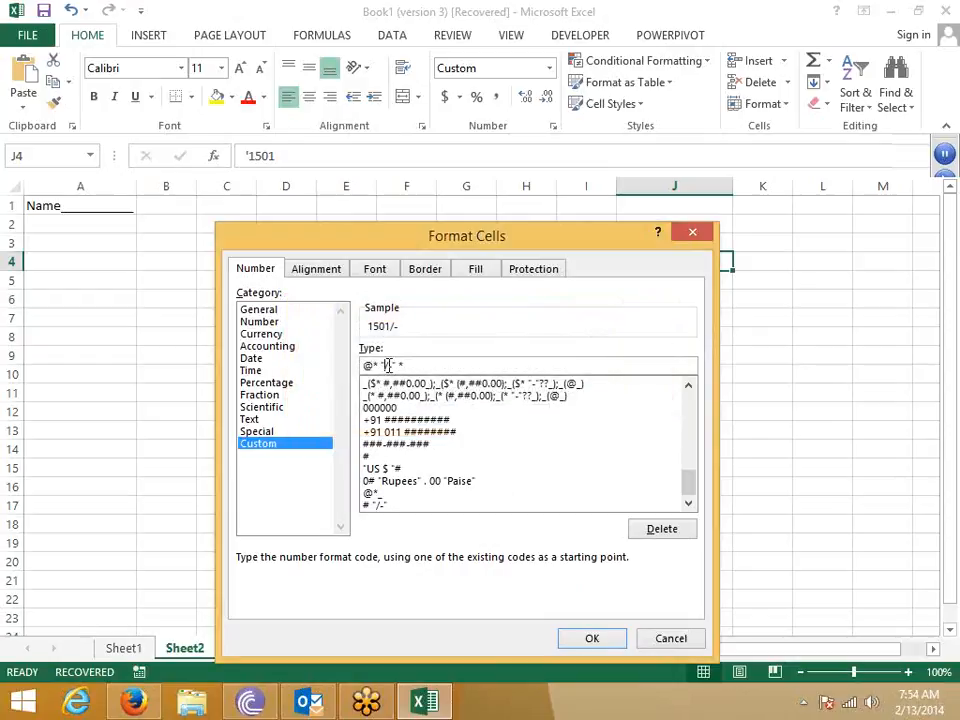
pyautogui.moveTo(388, 365); pyautogui.dragTo(408, 365)
pyautogui.press('BackSpace')
pyautogui.click(592, 639)
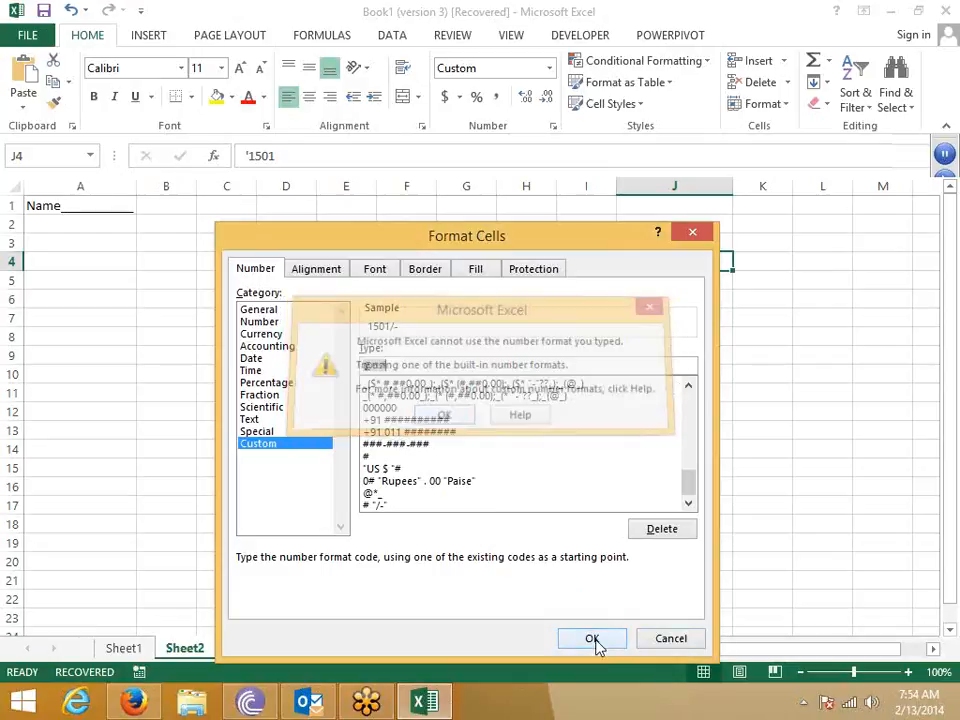
pyautogui.click(409, 362)
pyautogui.press('BackSpace')
pyautogui.press('BackSpace')
pyautogui.write('*')
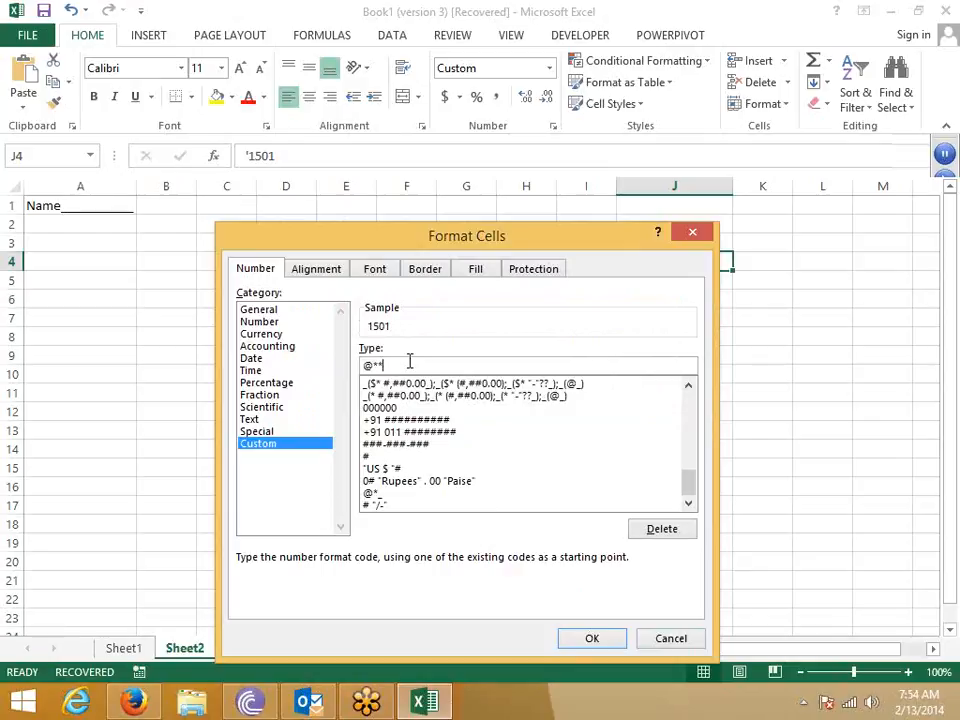
pyautogui.click(590, 640)
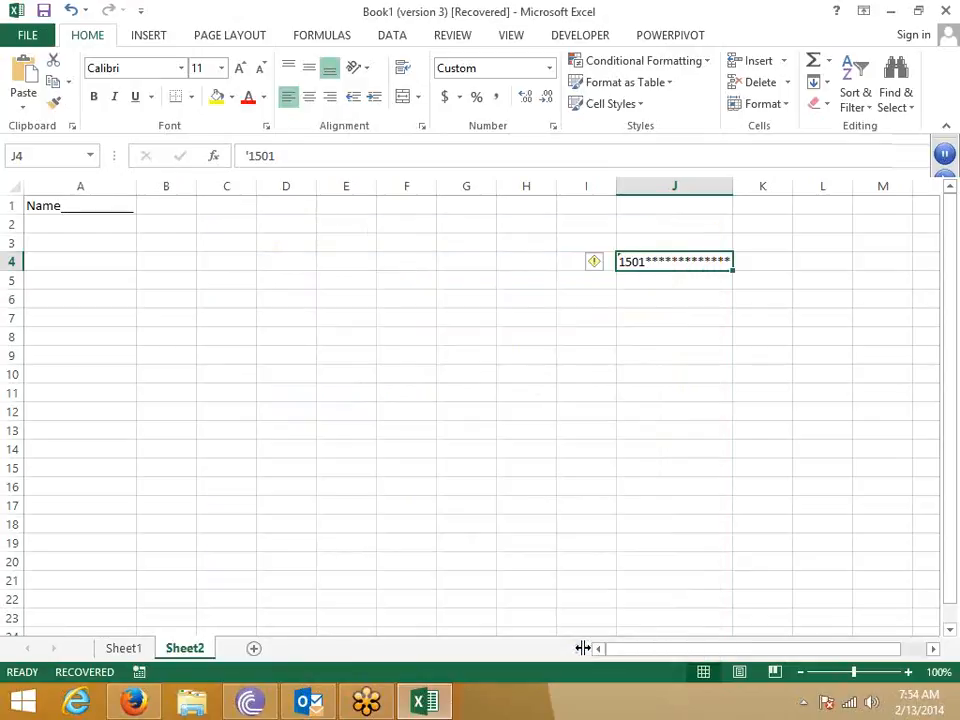
# - Narrow column J and replace J4's value with 85214
pyautogui.click(748, 508)
pyautogui.moveTo(735, 195); pyautogui.dragTo(671, 195)
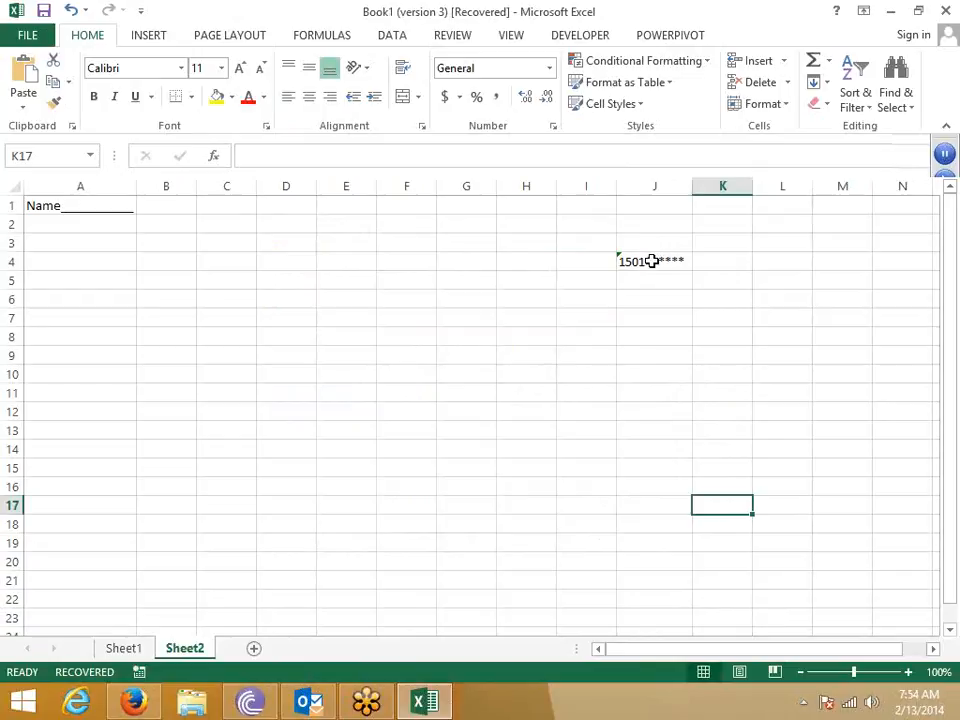
pyautogui.click(651, 260)
pyautogui.write('8')
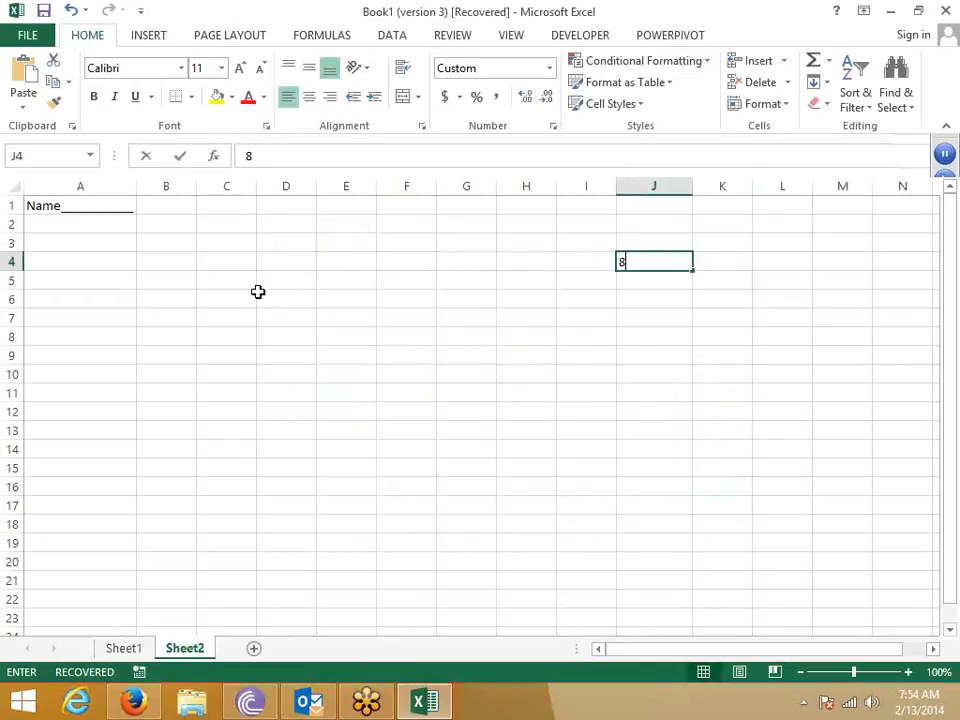
pyautogui.write('5214')
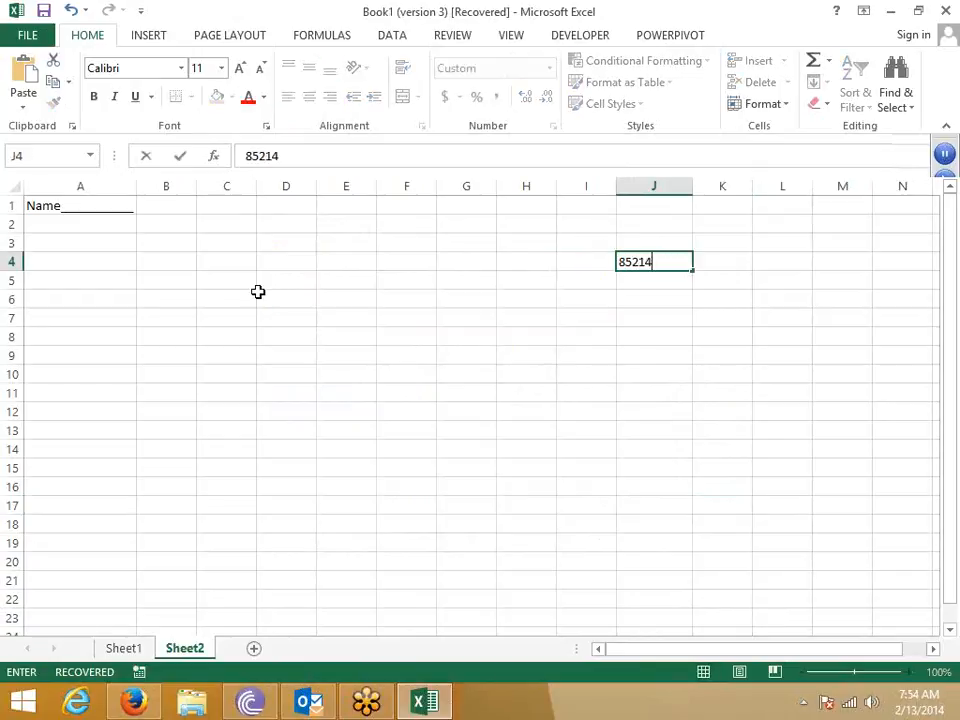
pyautogui.press('Return')
pyautogui.press('Return')
# - Move the selection back to J4, then down to J6
pyautogui.press('Up')
pyautogui.press('Left')
pyautogui.press('Left')
pyautogui.press('Left')
pyautogui.press('Left')
pyautogui.press('Left')
pyautogui.press('Left')
pyautogui.press('Left')
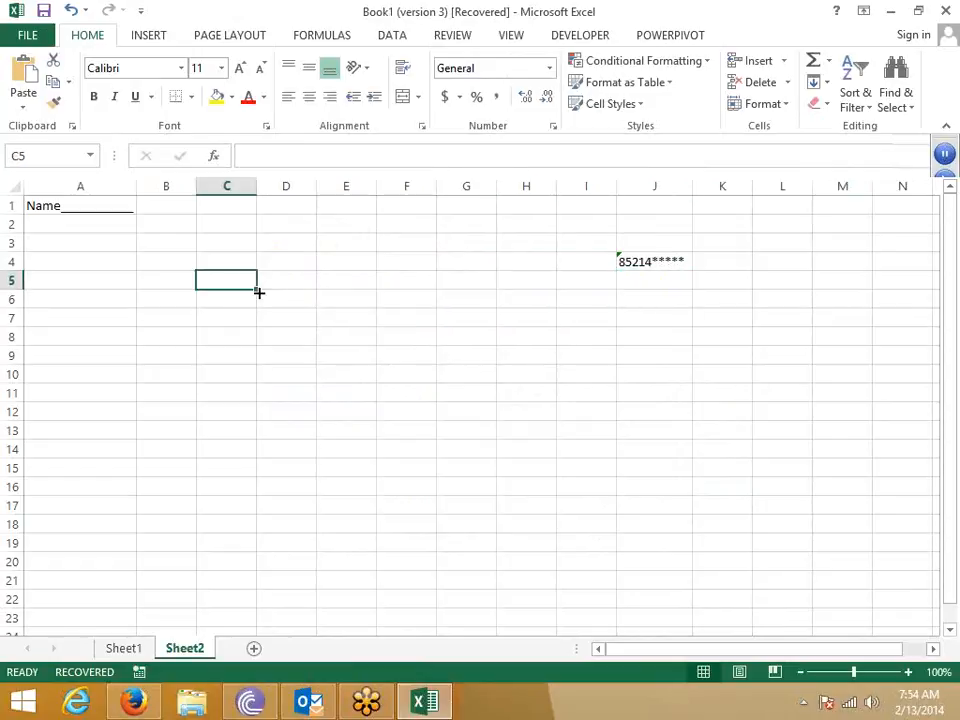
pyautogui.press('Right')
pyautogui.press('Right')
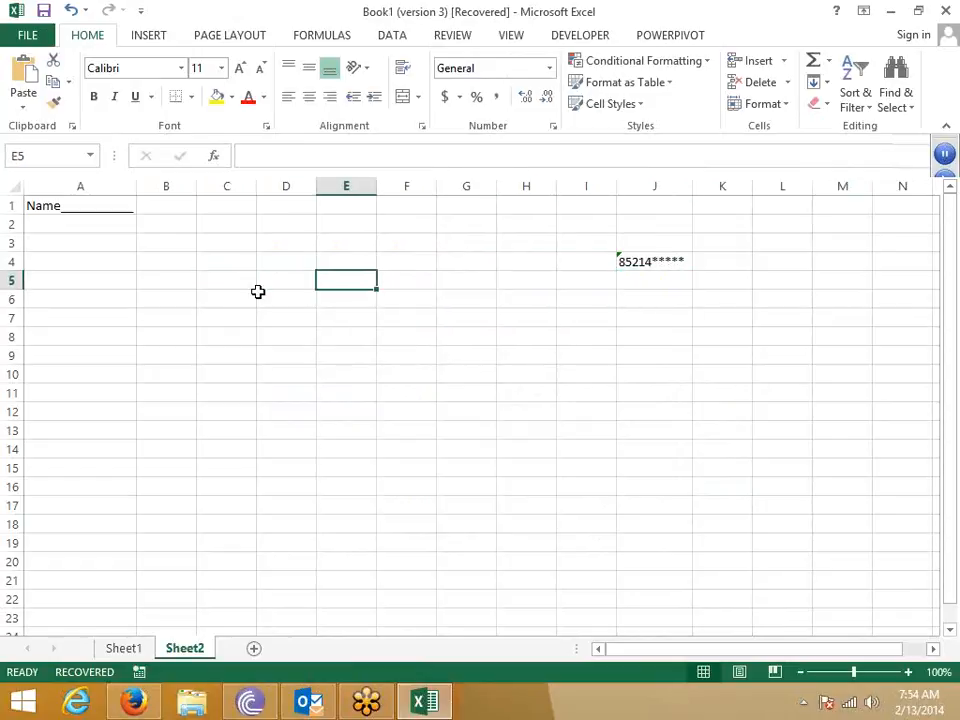
pyautogui.press('Right')
pyautogui.press('Right')
pyautogui.press('Right')
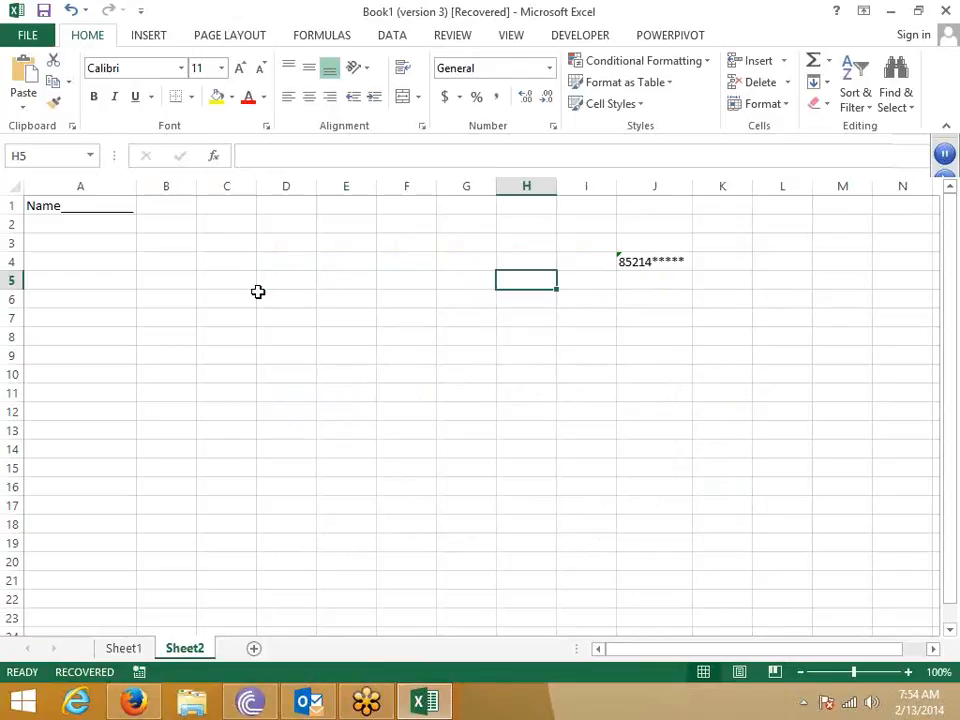
pyautogui.press('Right')
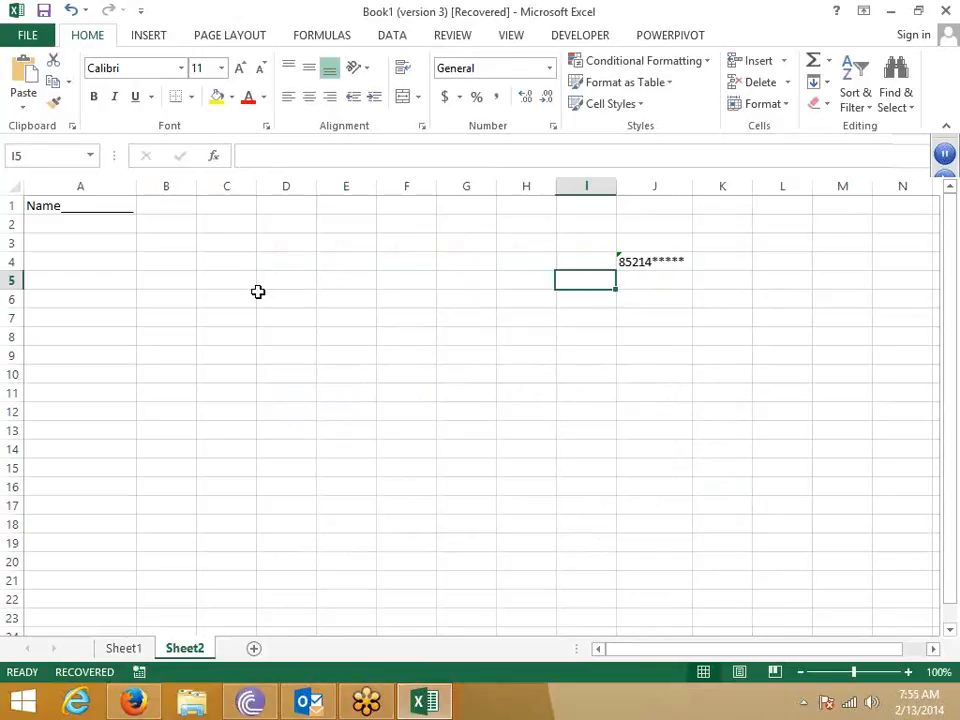
pyautogui.press('Right')
pyautogui.press('Up')
pyautogui.press('Down')
pyautogui.press('Down')
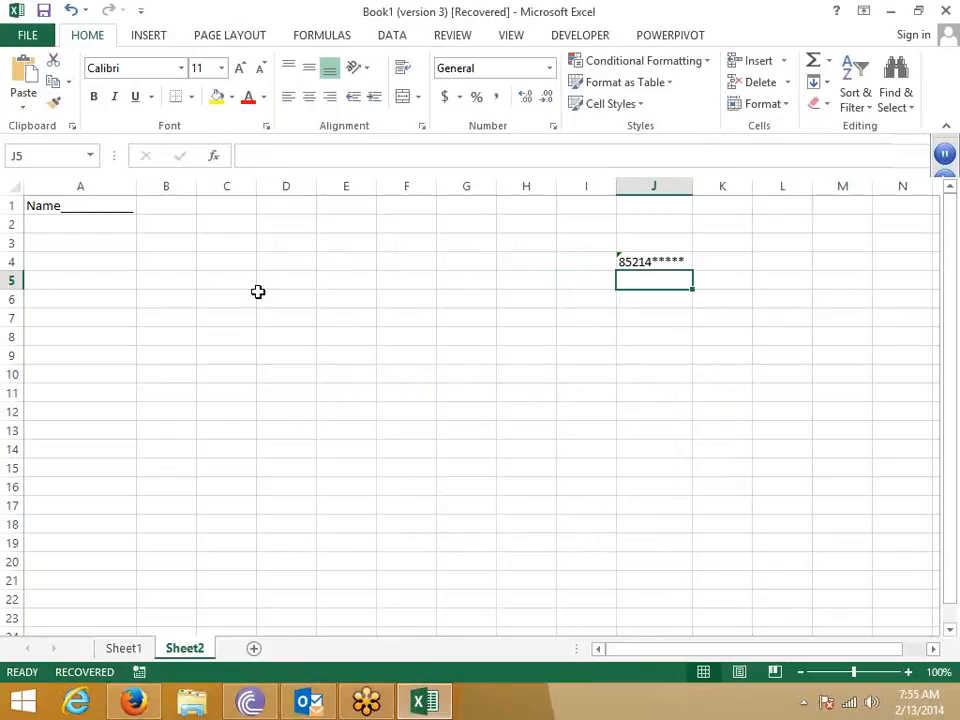
# - Test J4 with the formula =J4+0 in J6, then delete it
pyautogui.write('=')
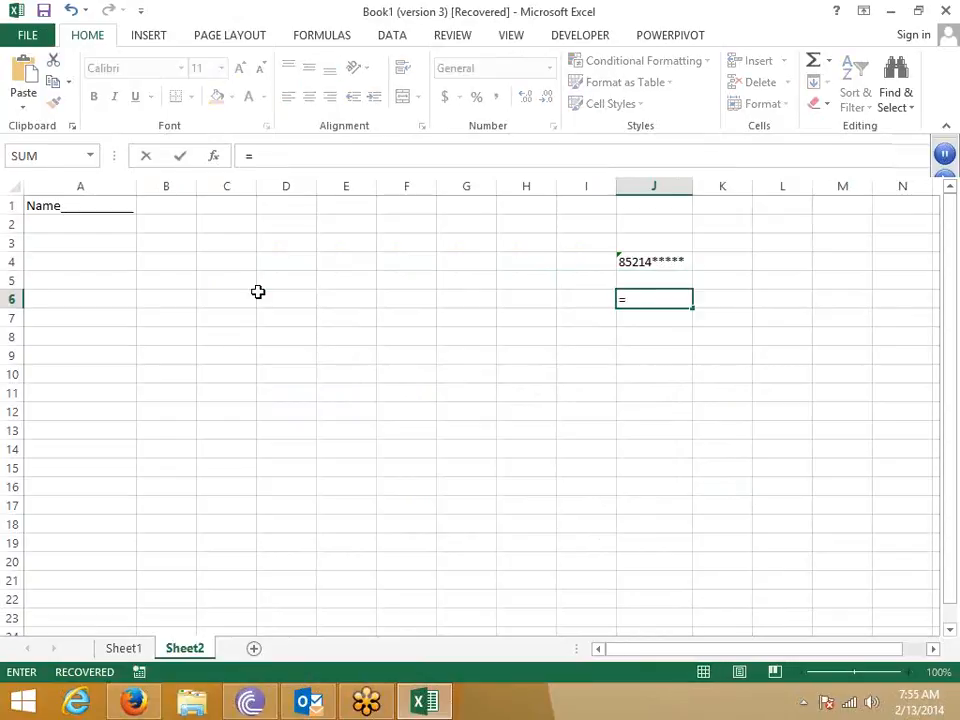
pyautogui.press('Up')
pyautogui.press('Up')
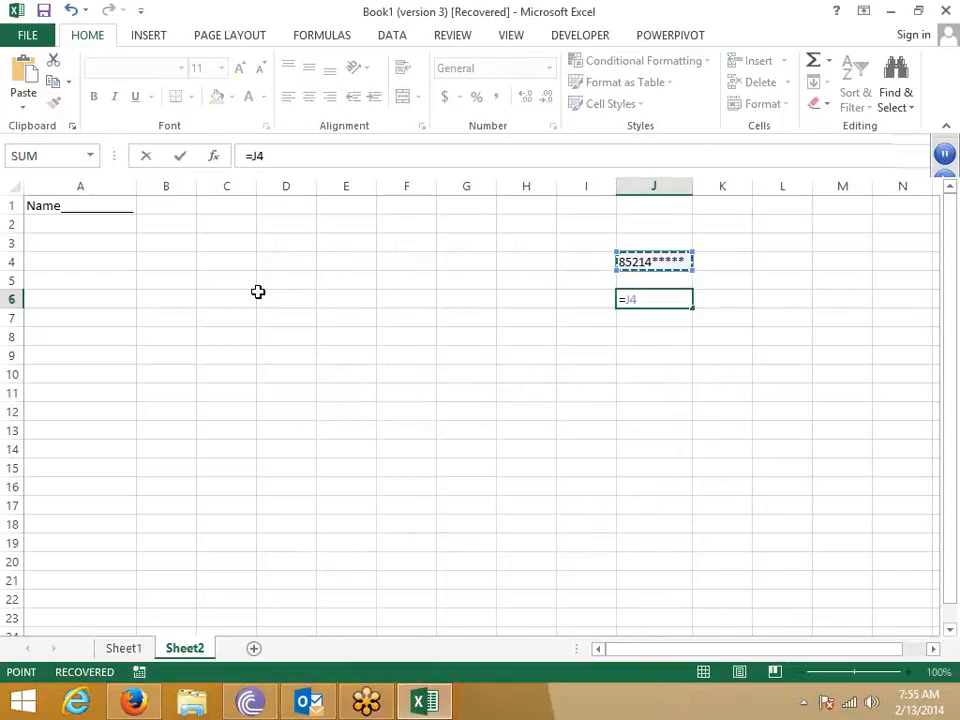
pyautogui.write('+')
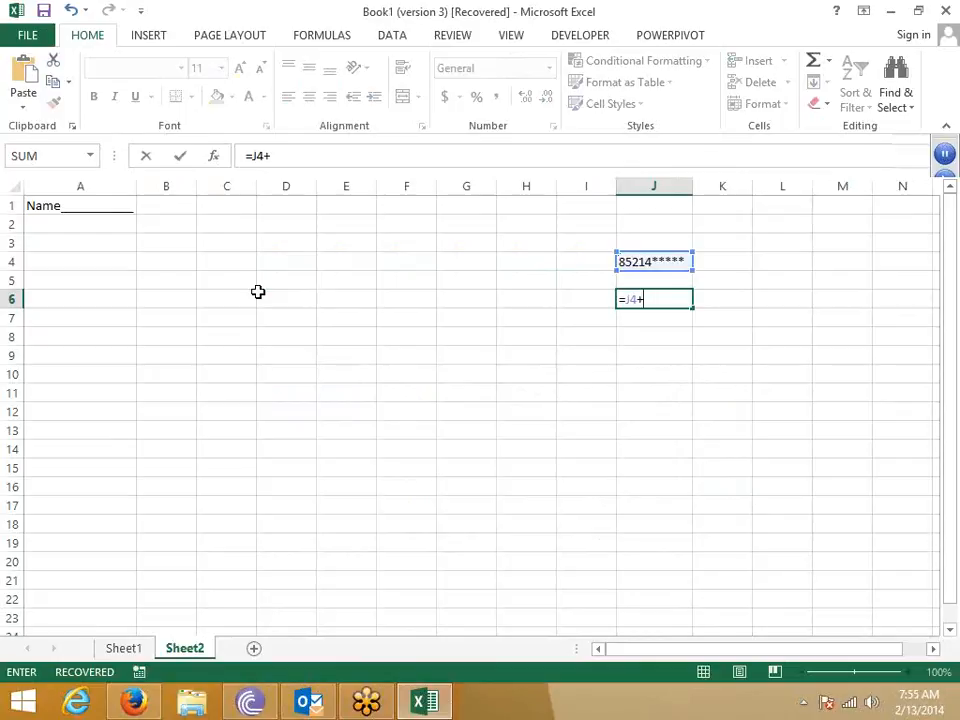
pyautogui.write('0')
pyautogui.press('Return')
pyautogui.press('Up')
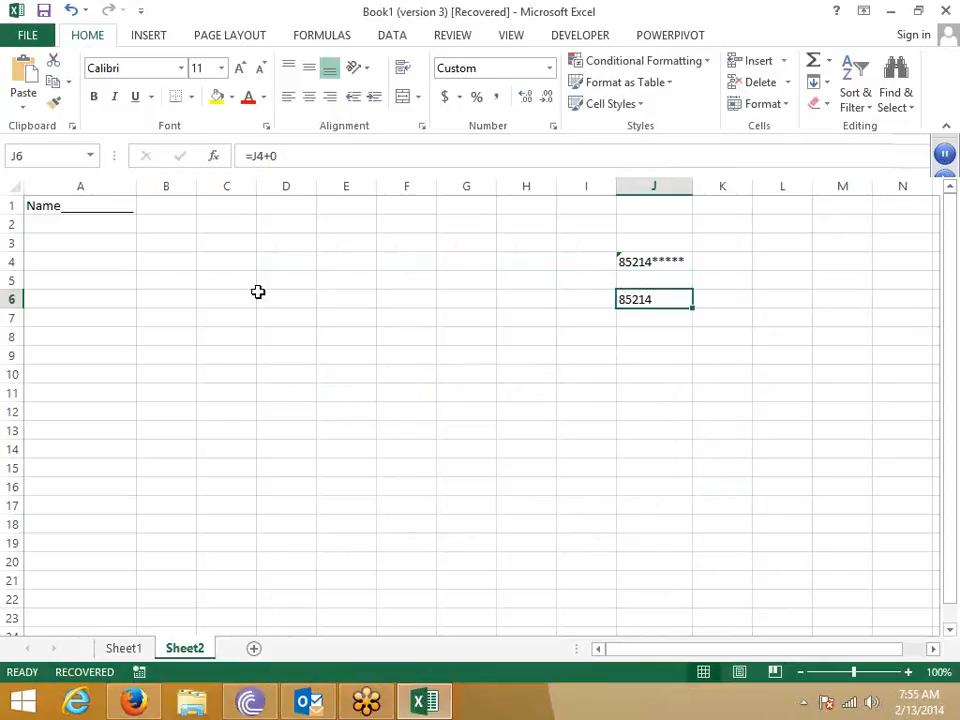
pyautogui.press('Delete')
pyautogui.press('Up')
pyautogui.press('Up')
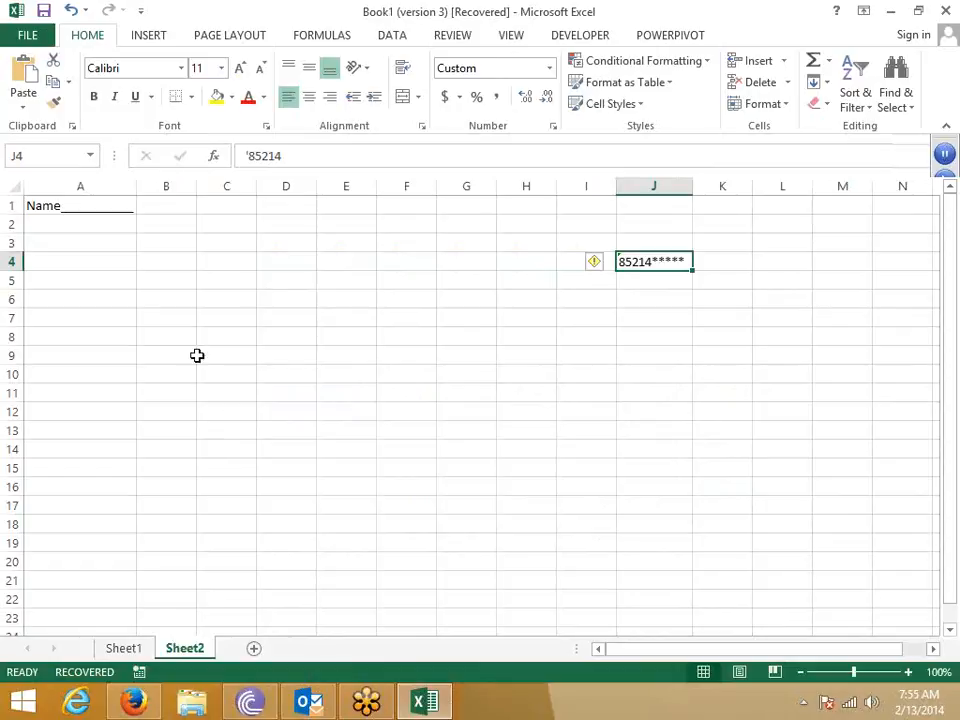
# - Enter the heading Date in B7 and the date 1/1 in B8
pyautogui.click(172, 338)
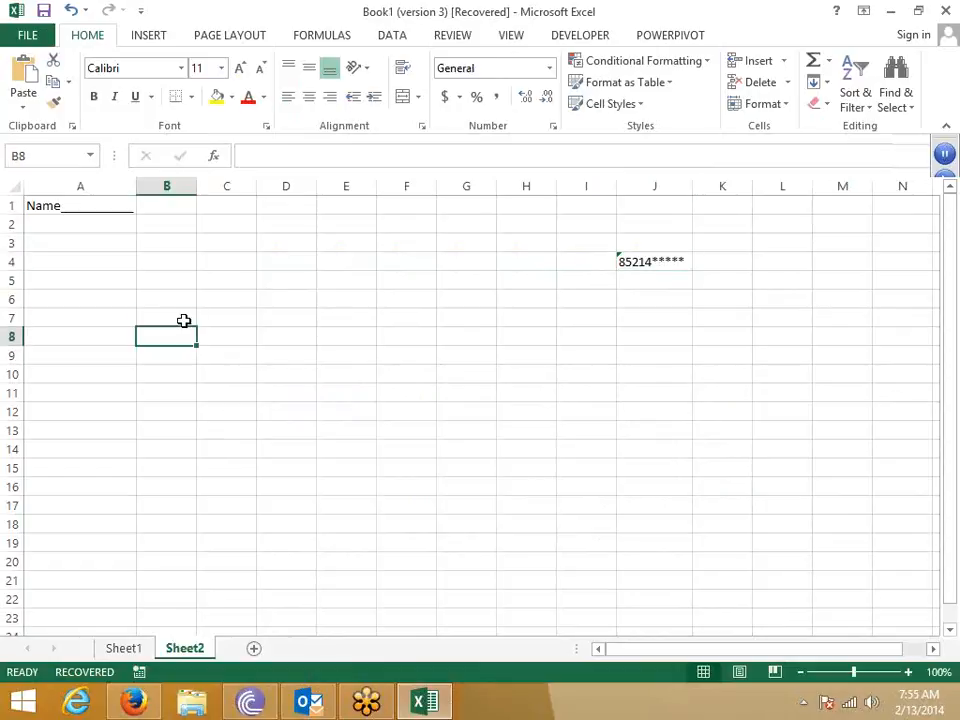
pyautogui.click(184, 320)
pyautogui.write('DAte')
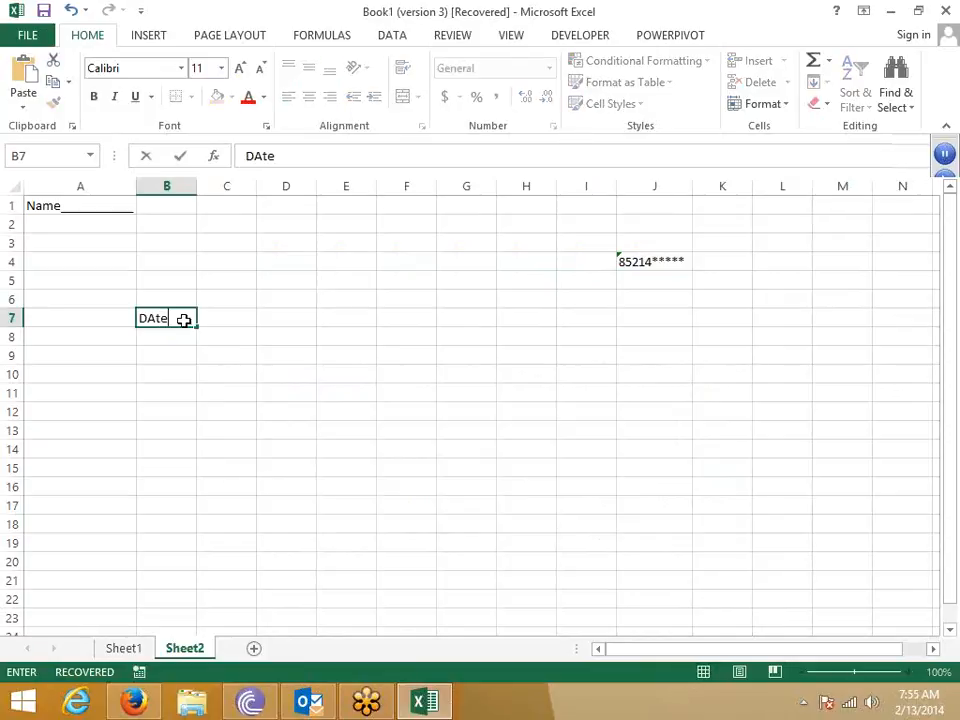
pyautogui.press('Return')
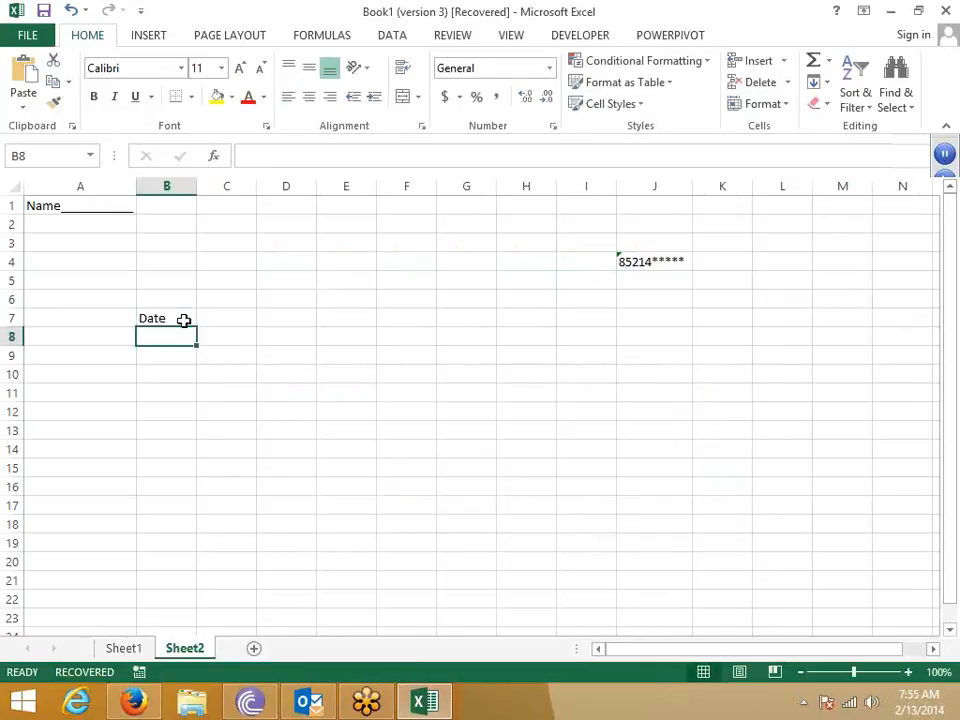
pyautogui.write('1/')
pyautogui.write('1')
pyautogui.press('Return')
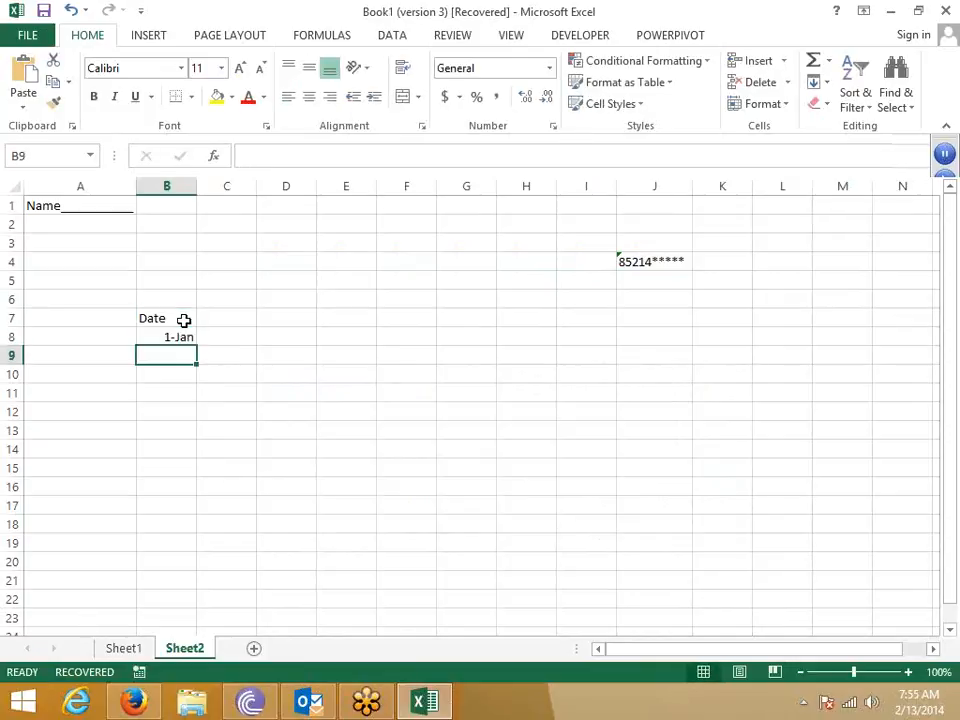
pyautogui.press('Up')
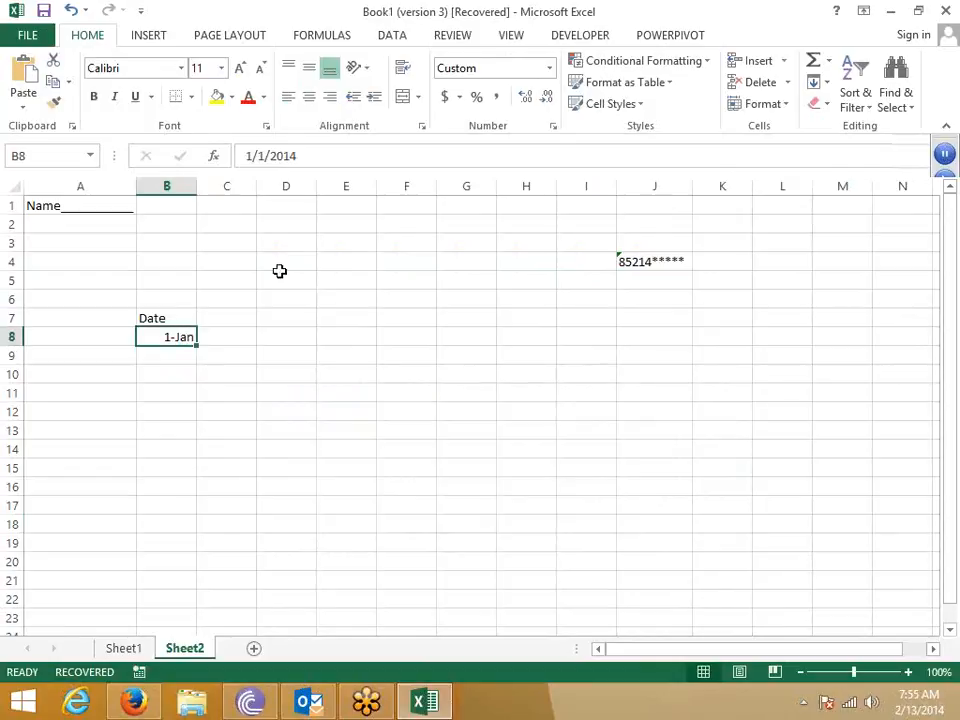
# - Give B8 the custom date format DDDD,MMMMM,YYY, showing Wednesday,J,2014
pyautogui.click(552, 126)
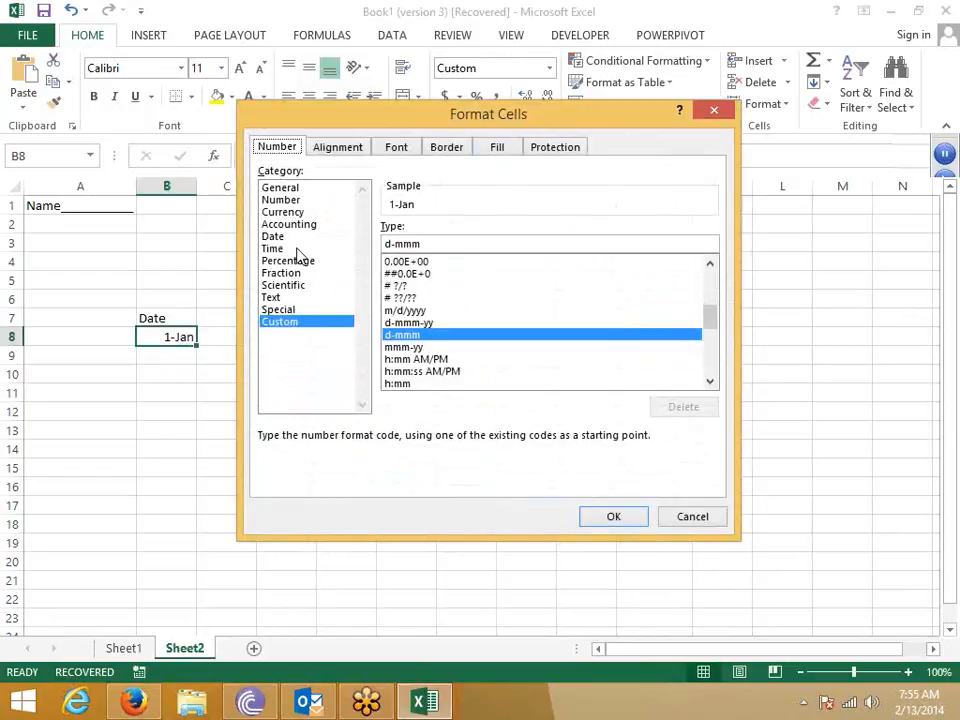
pyautogui.click(279, 238)
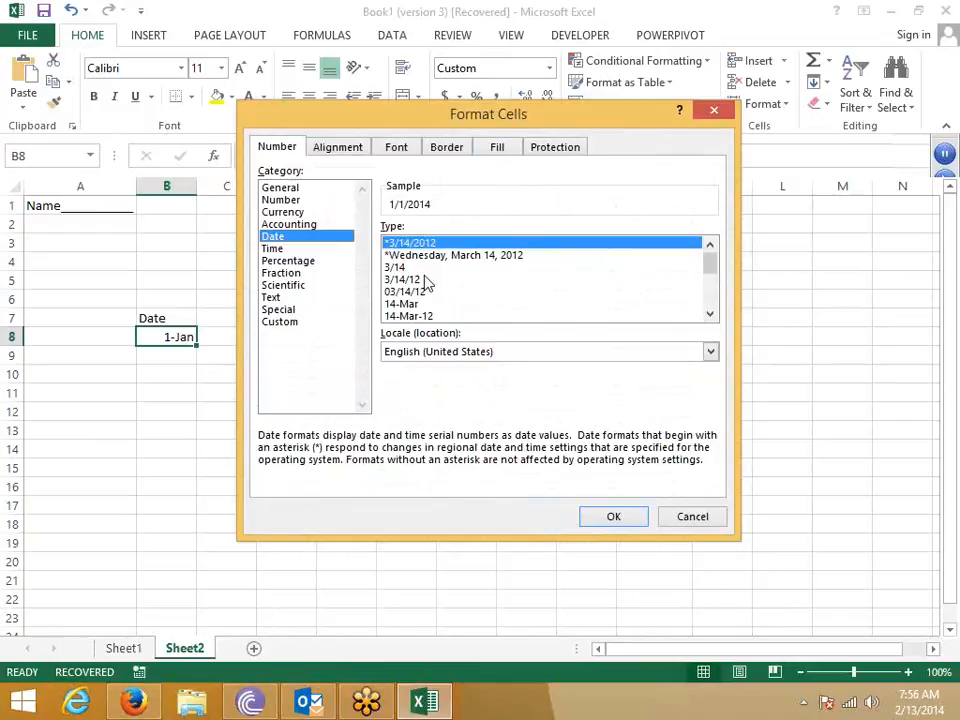
pyautogui.click(279, 321)
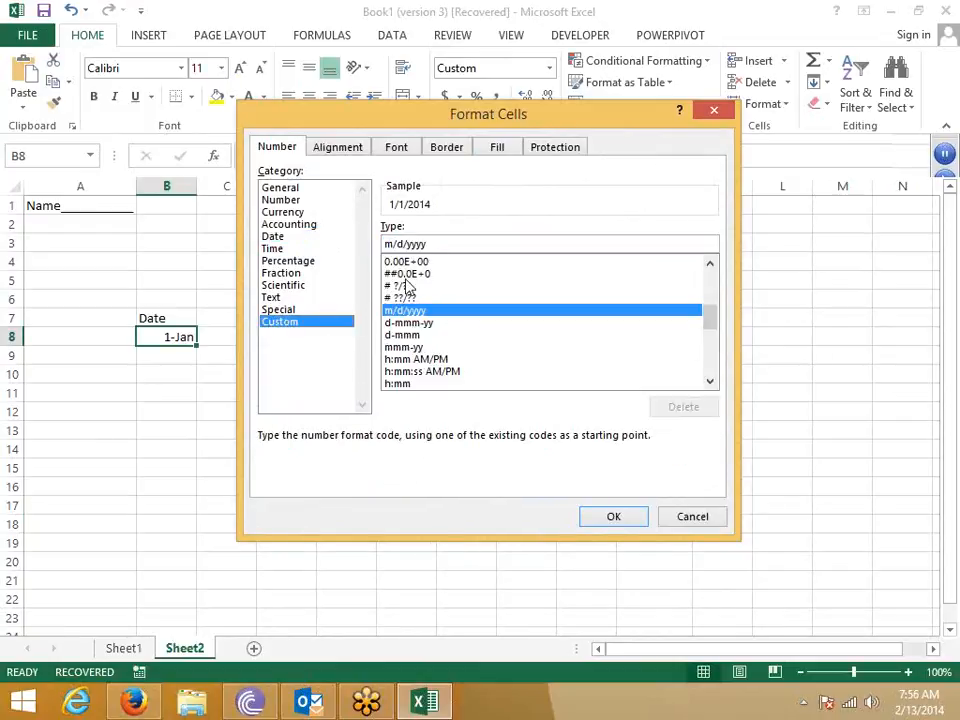
pyautogui.moveTo(435, 243); pyautogui.dragTo(334, 242)
pyautogui.write('DMY')
pyautogui.press('BackSpace')
pyautogui.press('BackSpace')
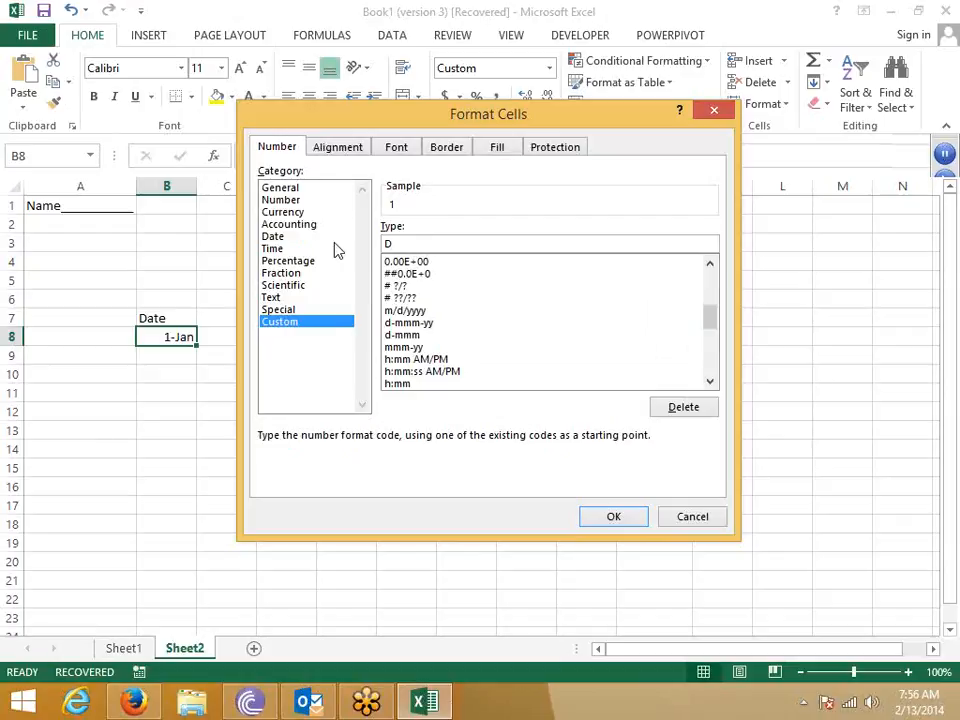
pyautogui.write('DD')
pyautogui.write('D,MMMM')
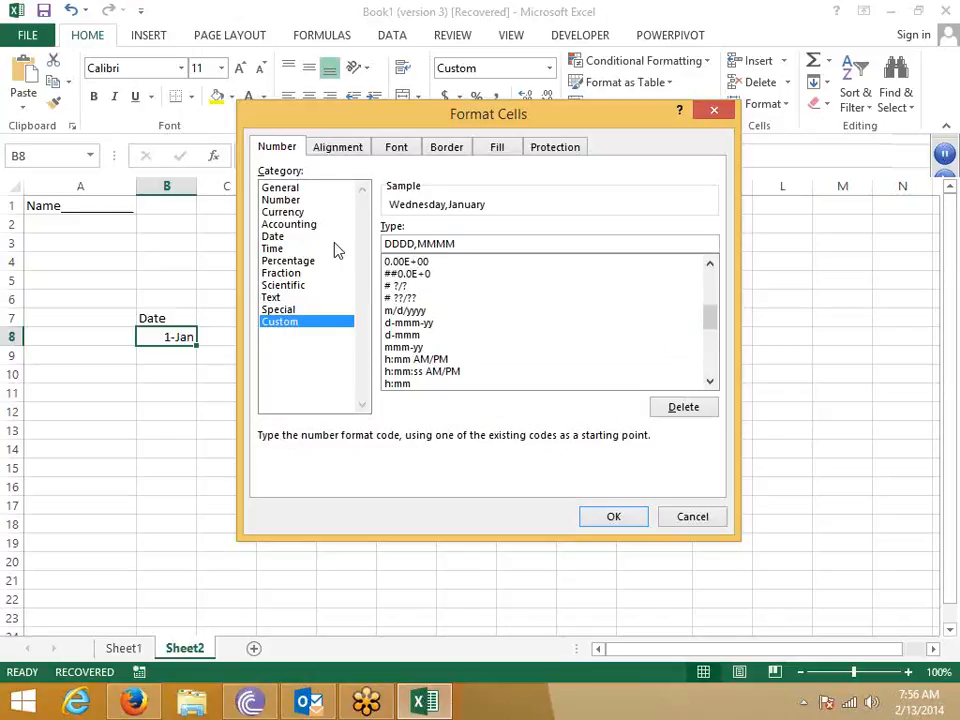
pyautogui.write('M')
pyautogui.write(',YYY')
pyautogui.press('Return')
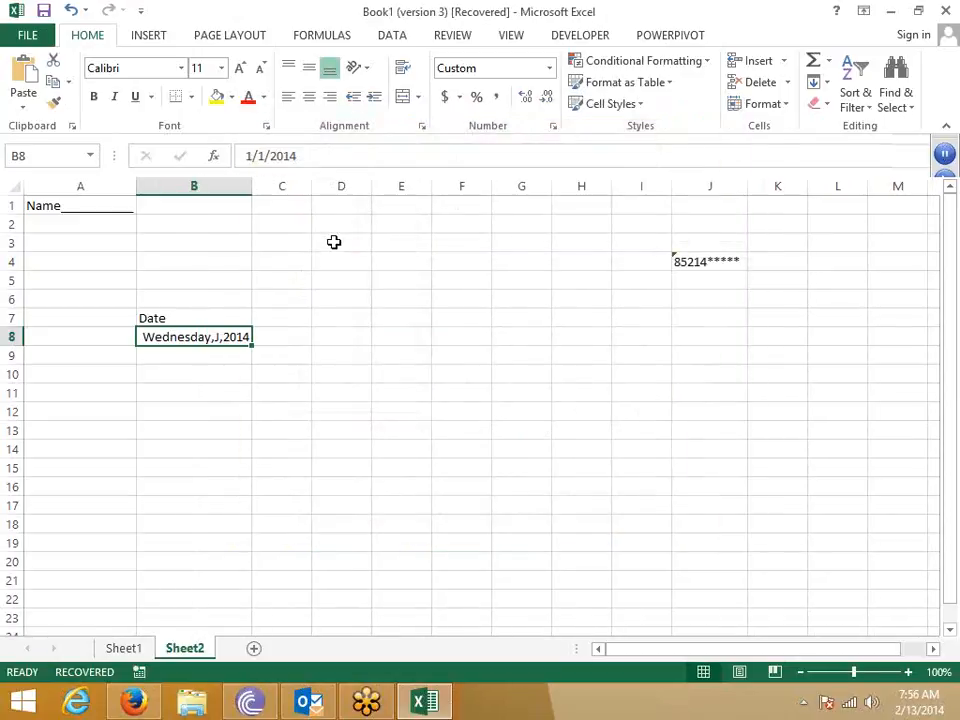
pyautogui.click(253, 648)
# - On the new Sheet3, enter the date 1/1 in cell E4
pyautogui.click(135, 220)
pyautogui.click(125, 210)
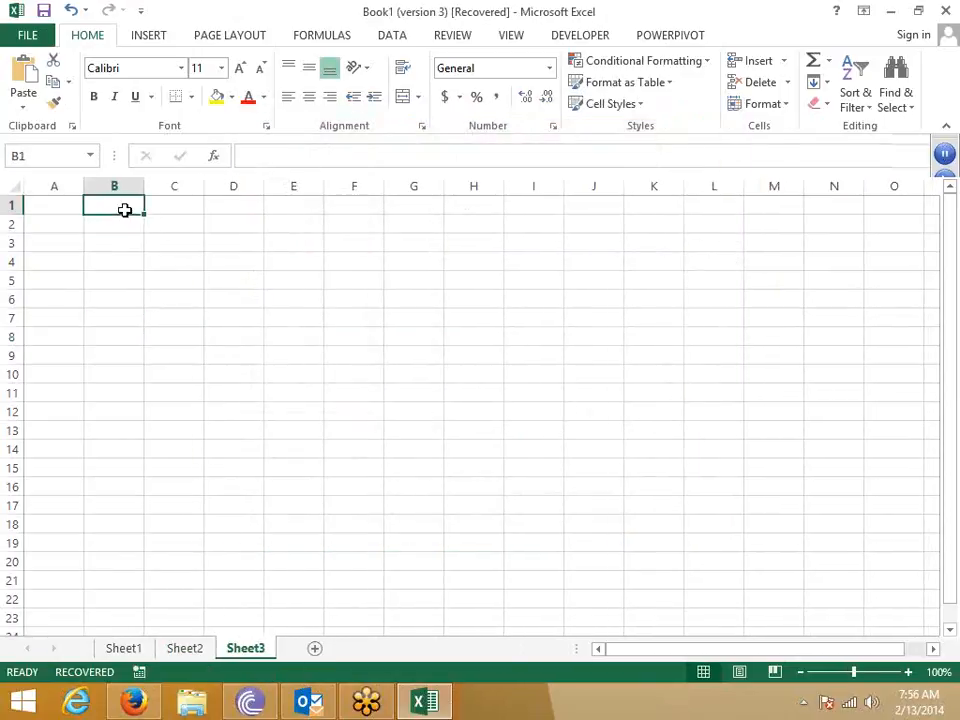
pyautogui.press('Right')
pyautogui.press('Right')
pyautogui.press('Right')
pyautogui.press('Down')
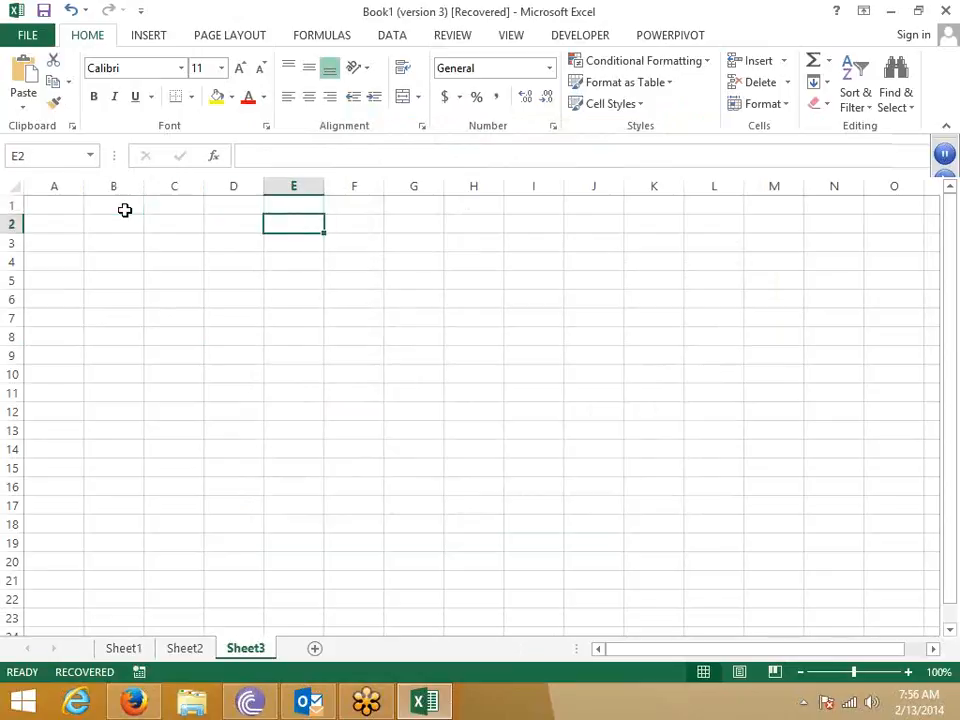
pyautogui.press('Down')
pyautogui.press('Down')
pyautogui.write('1/1')
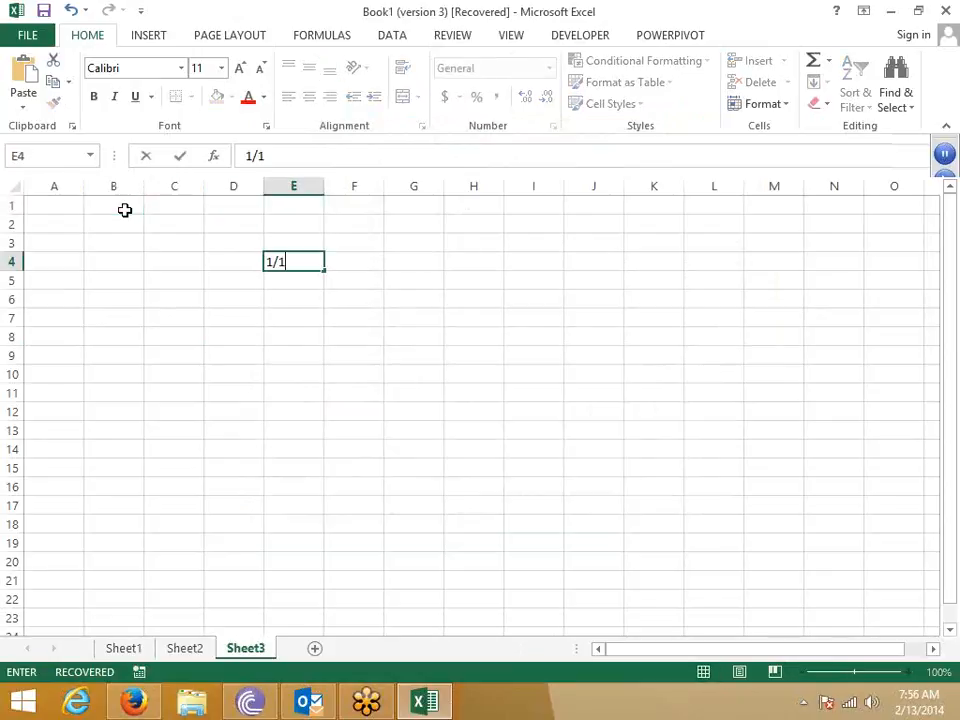
pyautogui.press('Return')
# - Put =E4+1 in F4 and fill it right through O4 with Ctrl+R
pyautogui.press('Up')
pyautogui.press('Right')
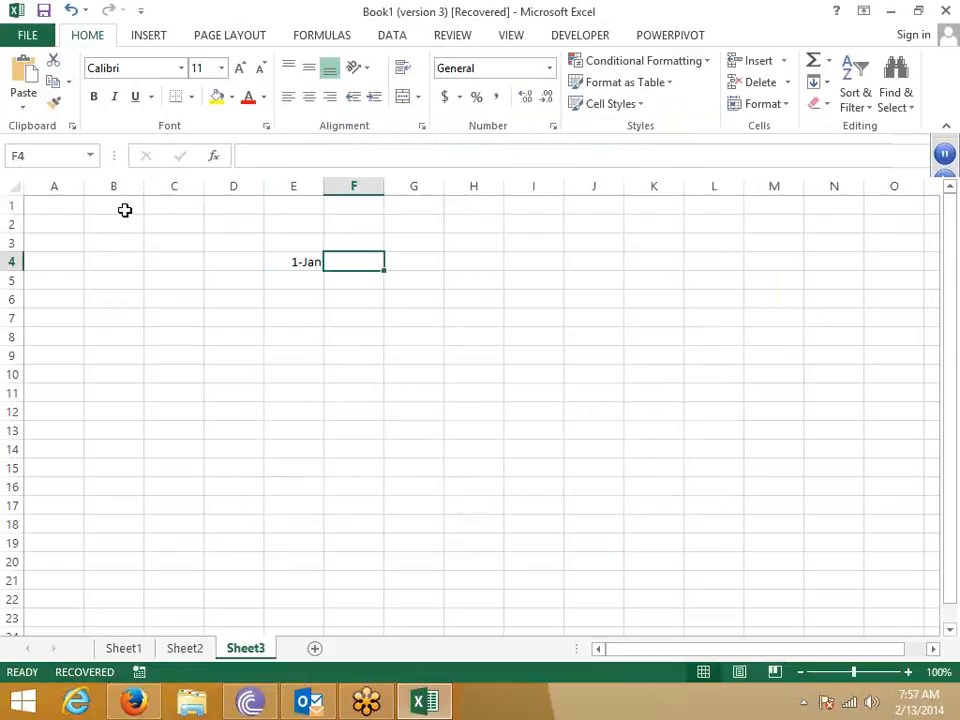
pyautogui.write('=')
pyautogui.press('Left')
pyautogui.write('+1')
pyautogui.press('Return')
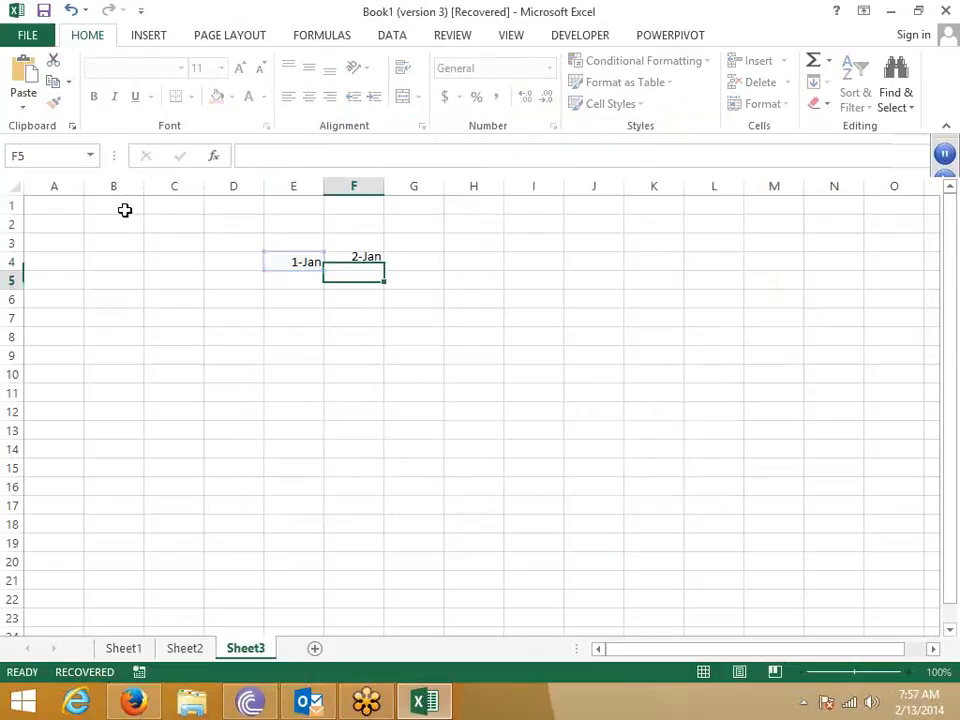
pyautogui.press('Up')
pyautogui.hotkey('shift', 'Right')
pyautogui.hotkey('shift', 'Right')
pyautogui.hotkey('shift', 'Right')
pyautogui.hotkey('shift', 'Right')
pyautogui.hotkey('shift', 'Right')
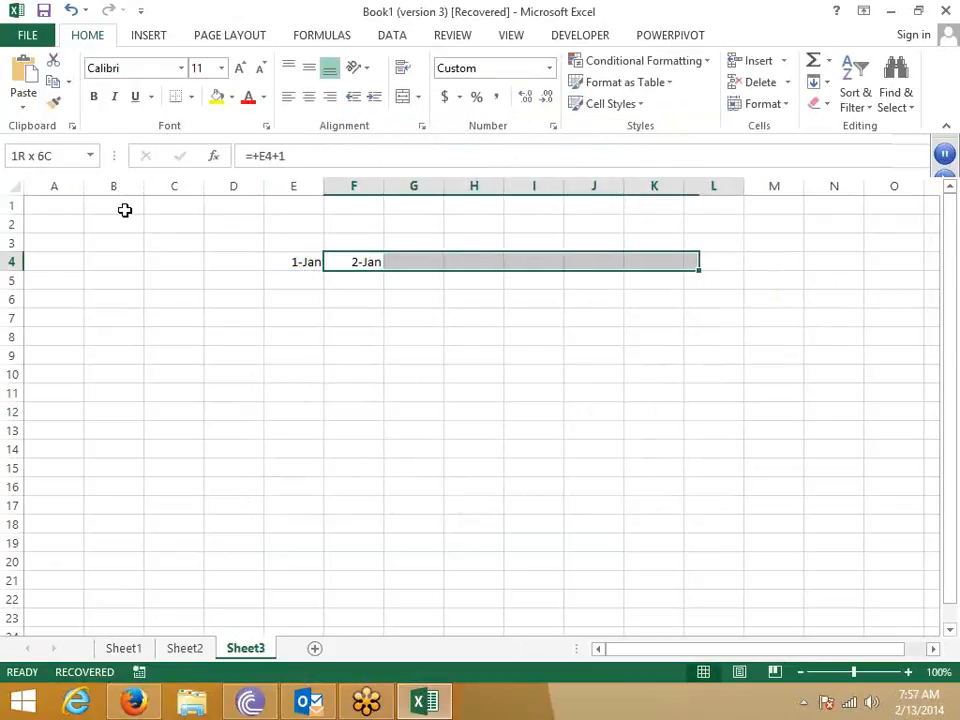
pyautogui.hotkey('shift', 'Right')
pyautogui.hotkey('shift', 'Right')
pyautogui.hotkey('shift', 'Right')
pyautogui.hotkey('shift', 'Right')
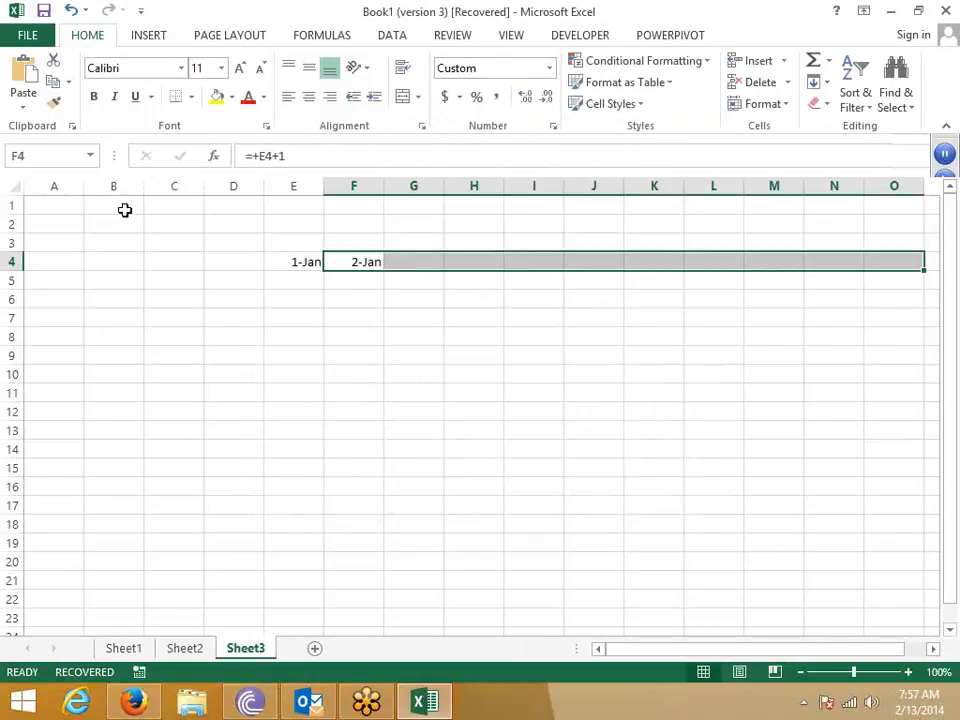
pyautogui.hotkey('ctrl', 'r')
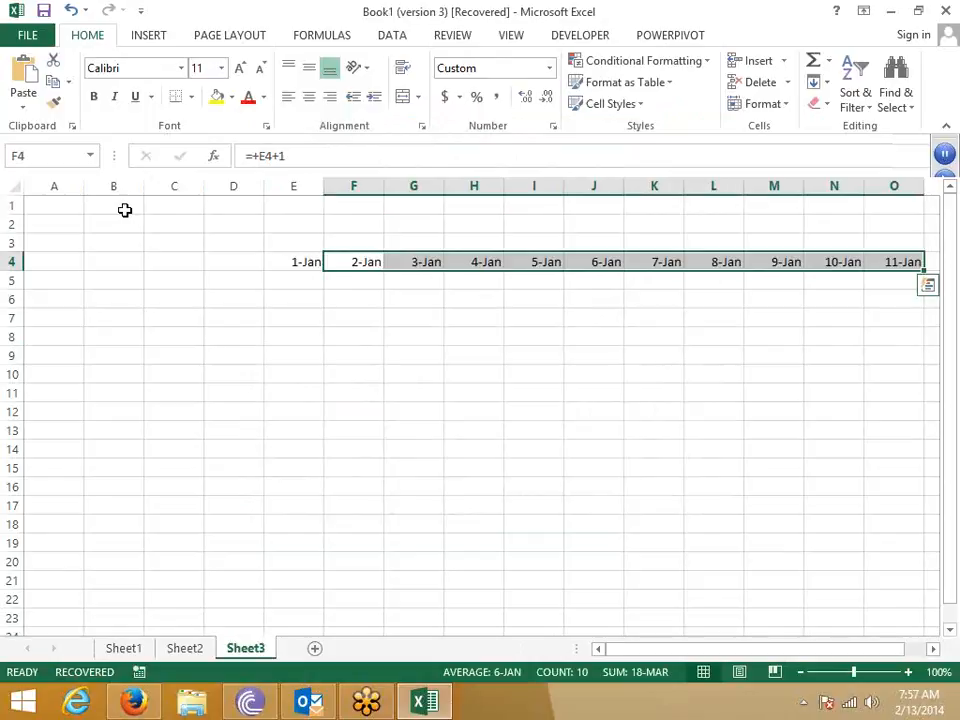
pyautogui.press('Up')
pyautogui.press('Left')
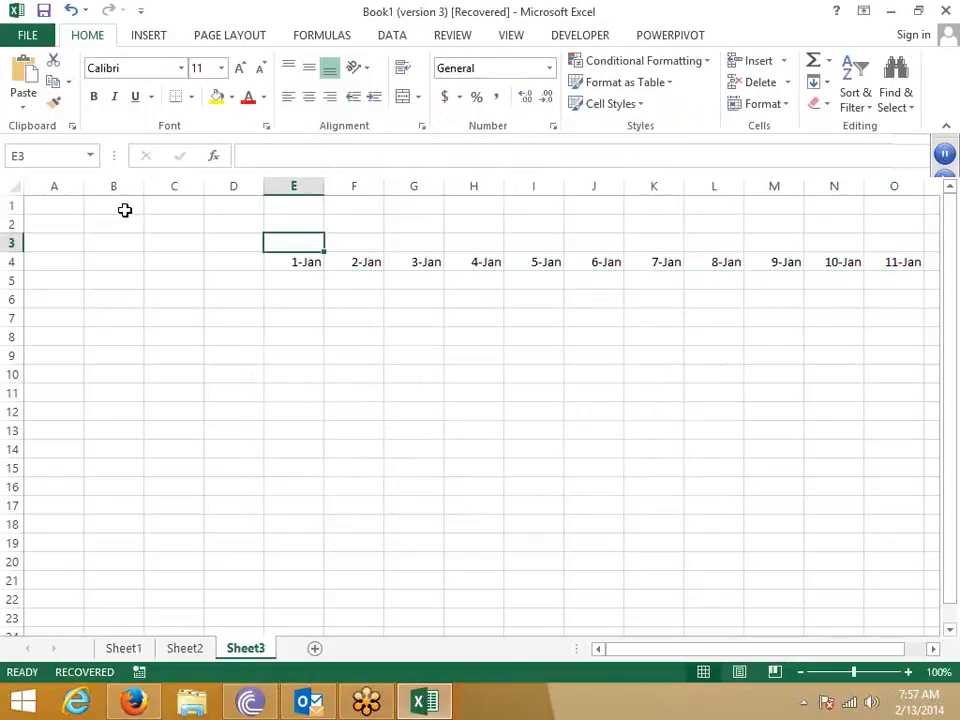
# - Set E3 to =E4 and apply the custom format DDD so it shows Wed
pyautogui.write('=')
pyautogui.press('Down')
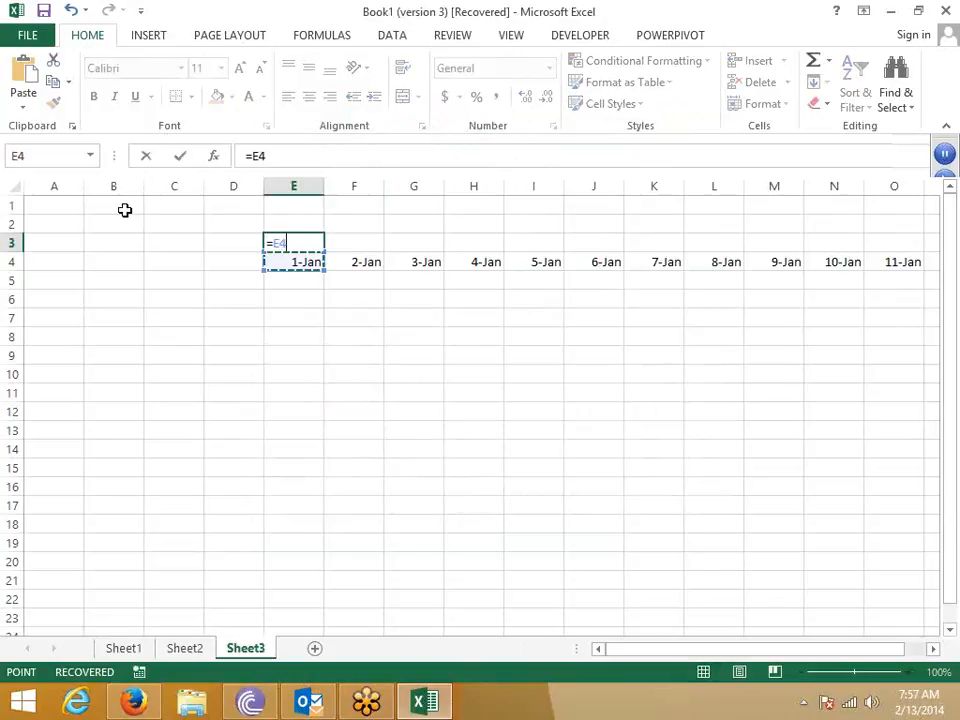
pyautogui.press('Return')
pyautogui.press('Up')
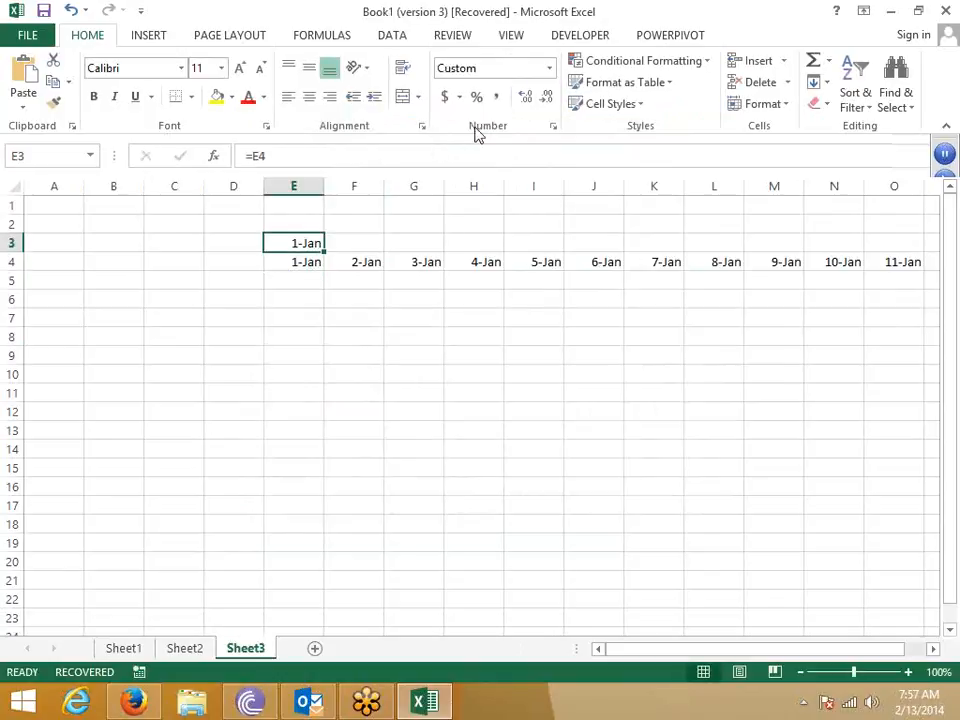
pyautogui.click(554, 127)
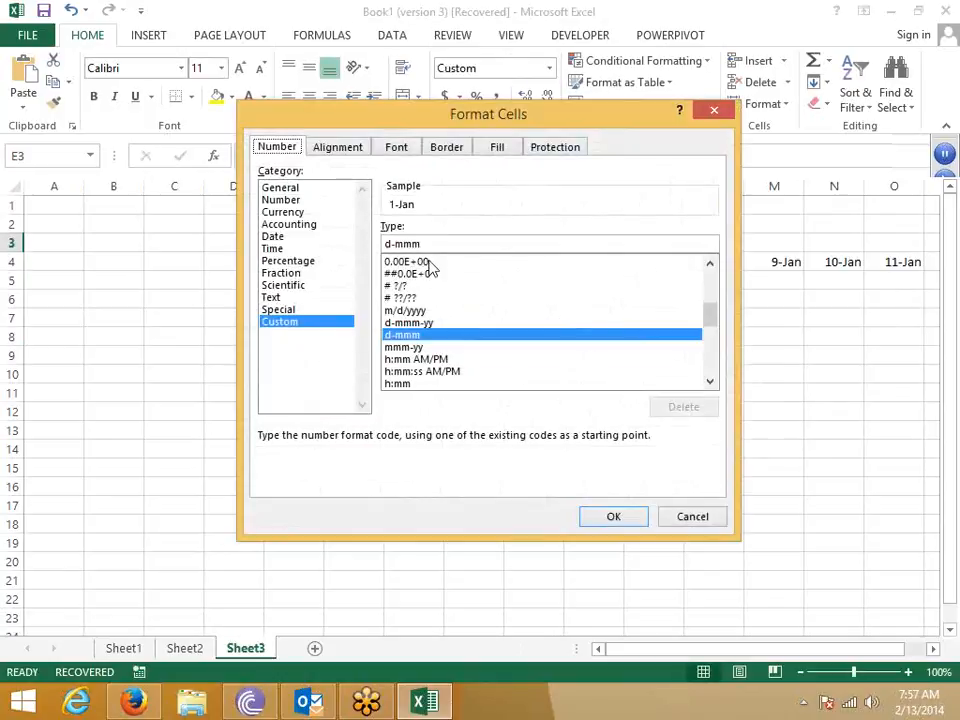
pyautogui.write('DDD')
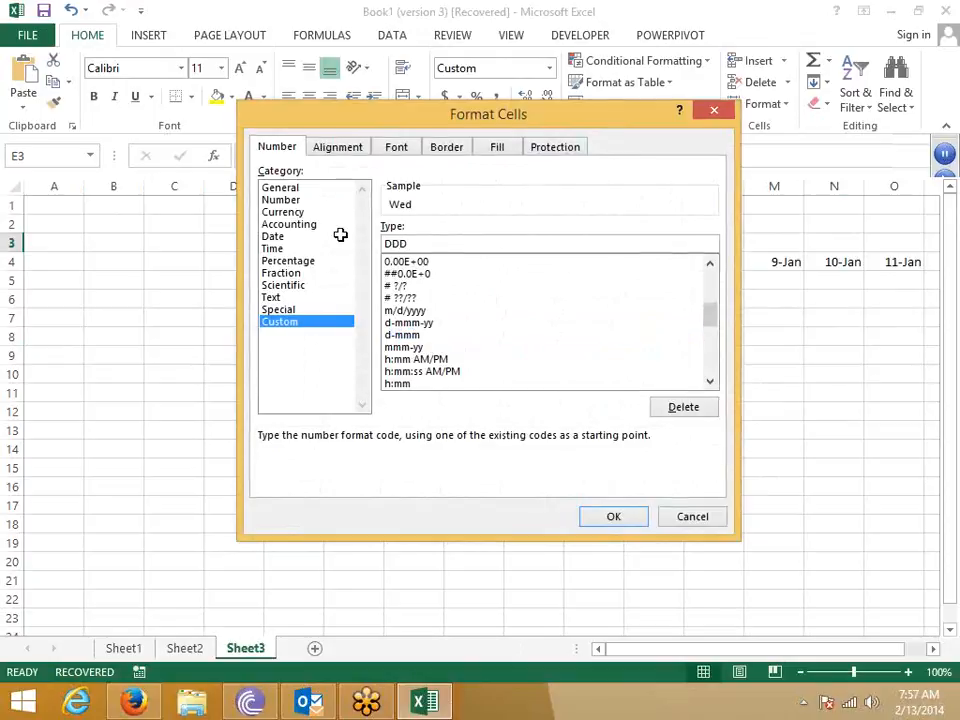
pyautogui.press('Return')
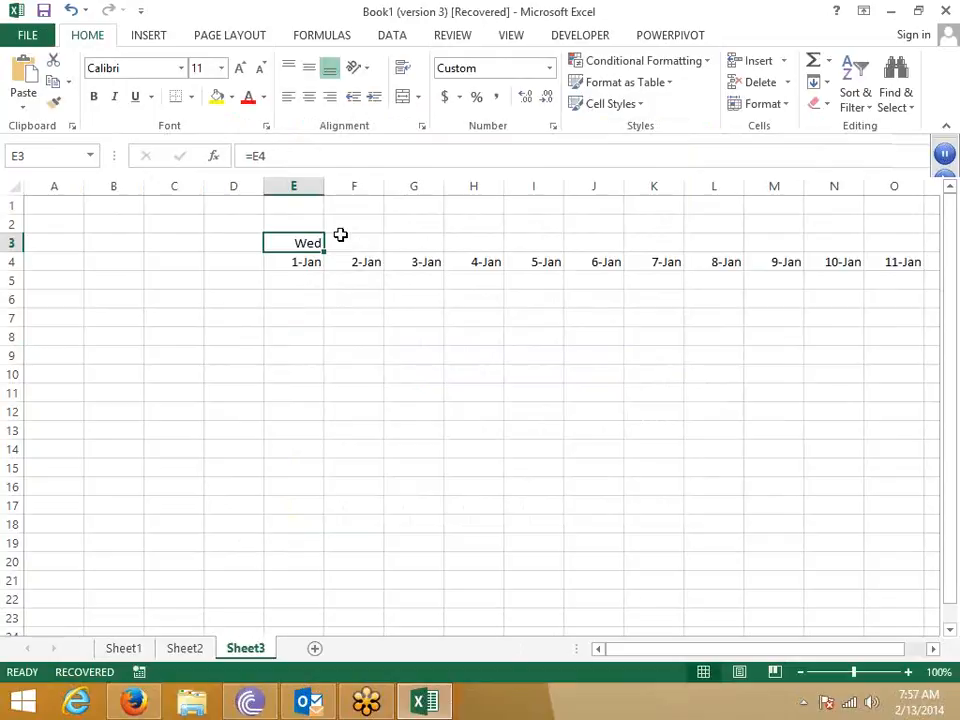
# - Enter =TEXT(E4,"DDD") in E3 and fill it across E3:O3 for every date
pyautogui.write('=')
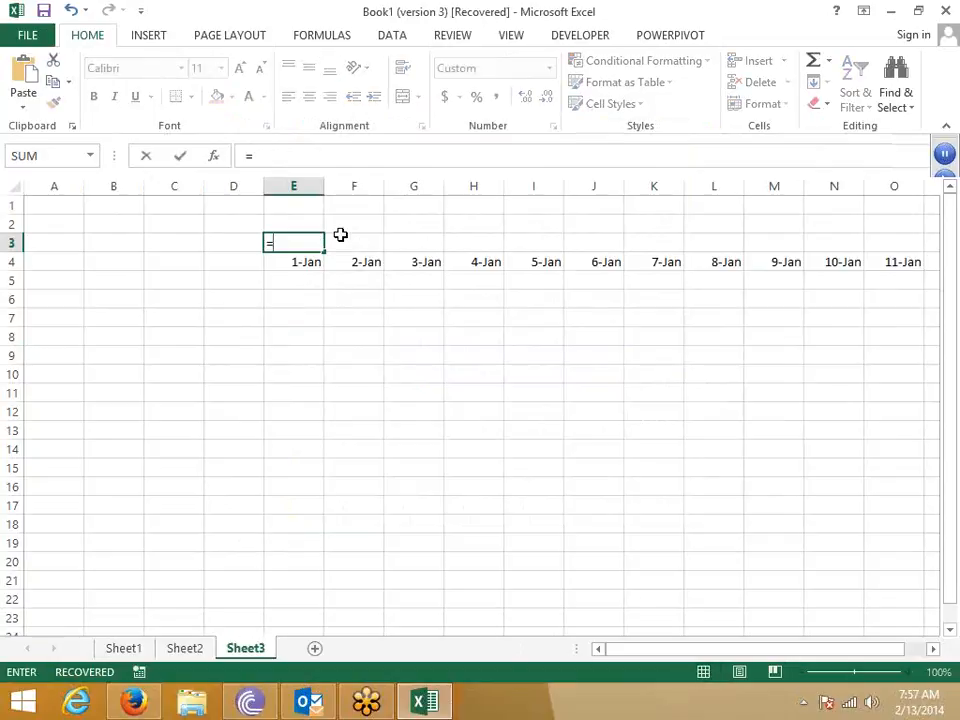
pyautogui.write('te')
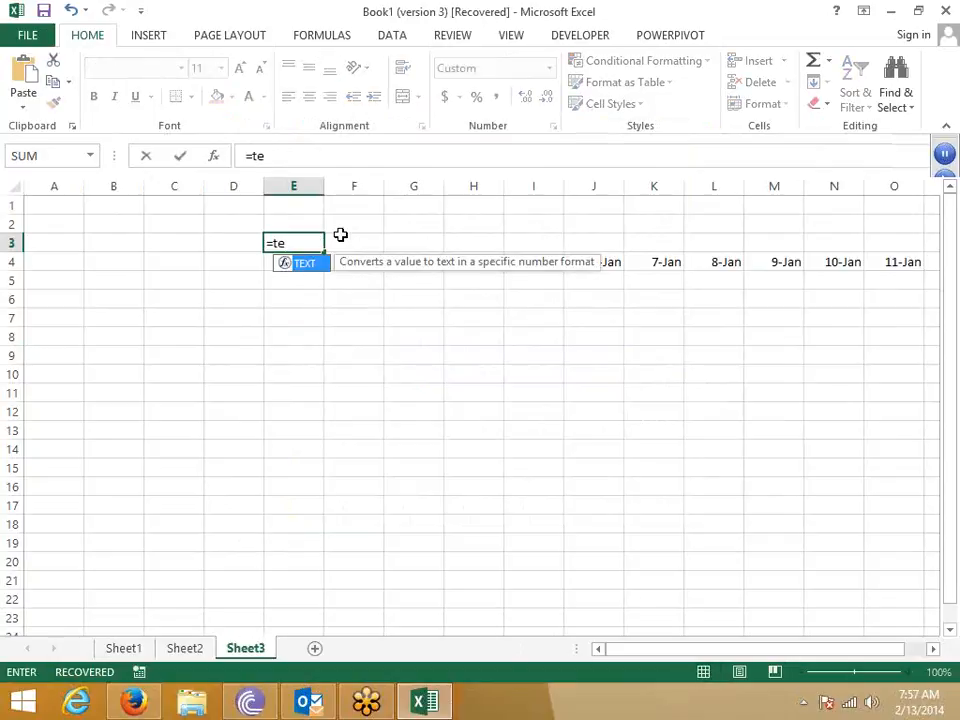
pyautogui.press('Tab')
pyautogui.press('Down')
pyautogui.write(',"')
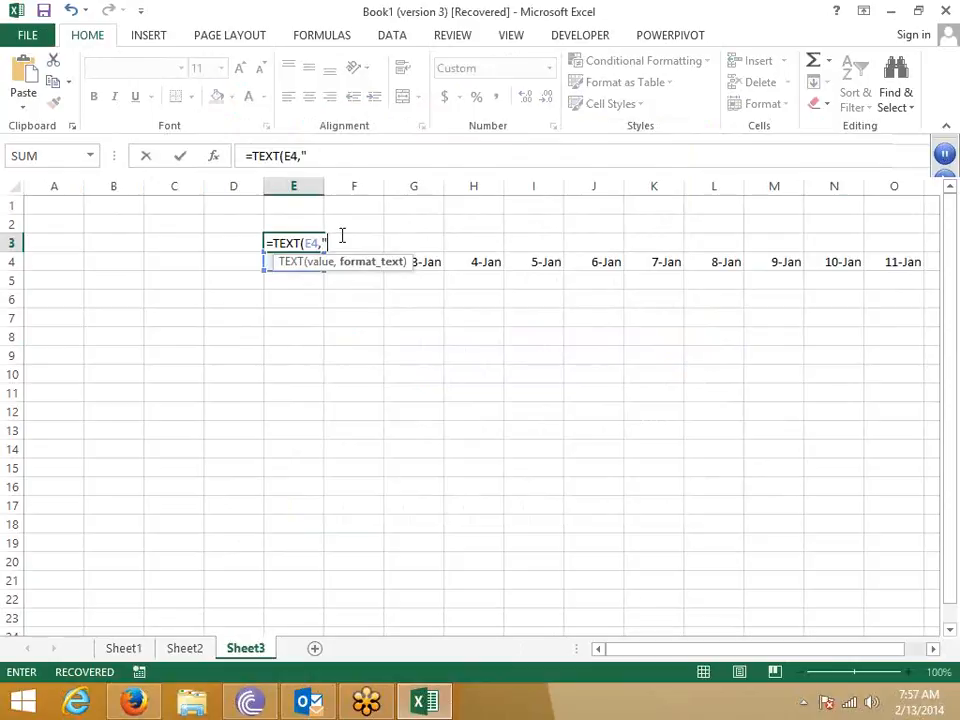
pyautogui.write('DDD"')
pyautogui.hotkey('ctrl', 'Return')
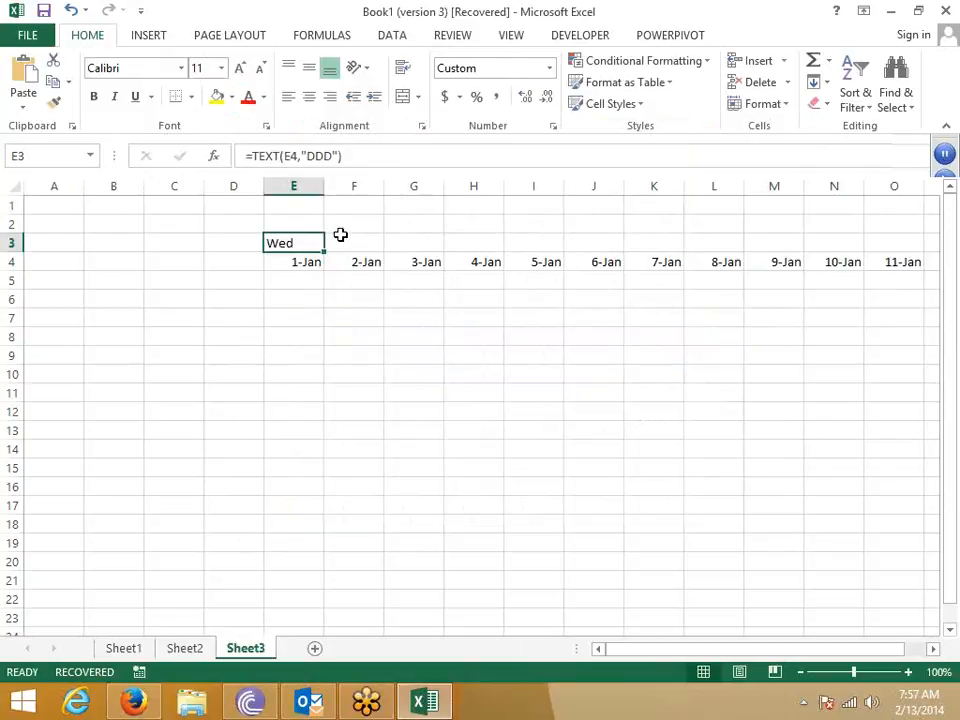
pyautogui.press('Down')
pyautogui.hotkey('ctrl', 'Right')
pyautogui.press('Up')
pyautogui.hotkey('ctrl', 'shift', 'Left')
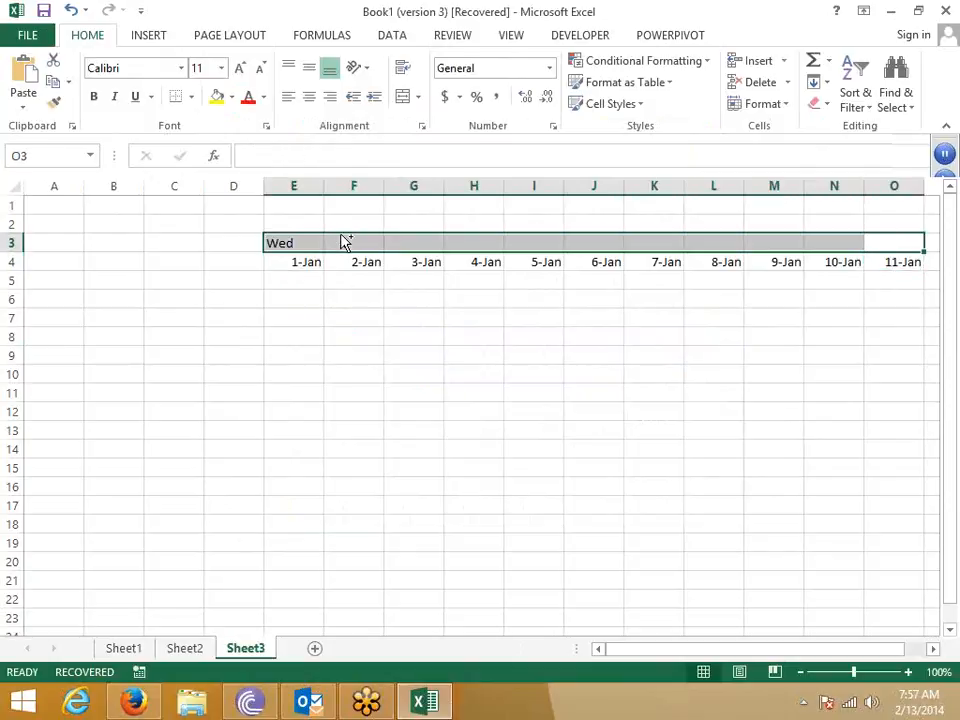
pyautogui.hotkey('ctrl', 'r')
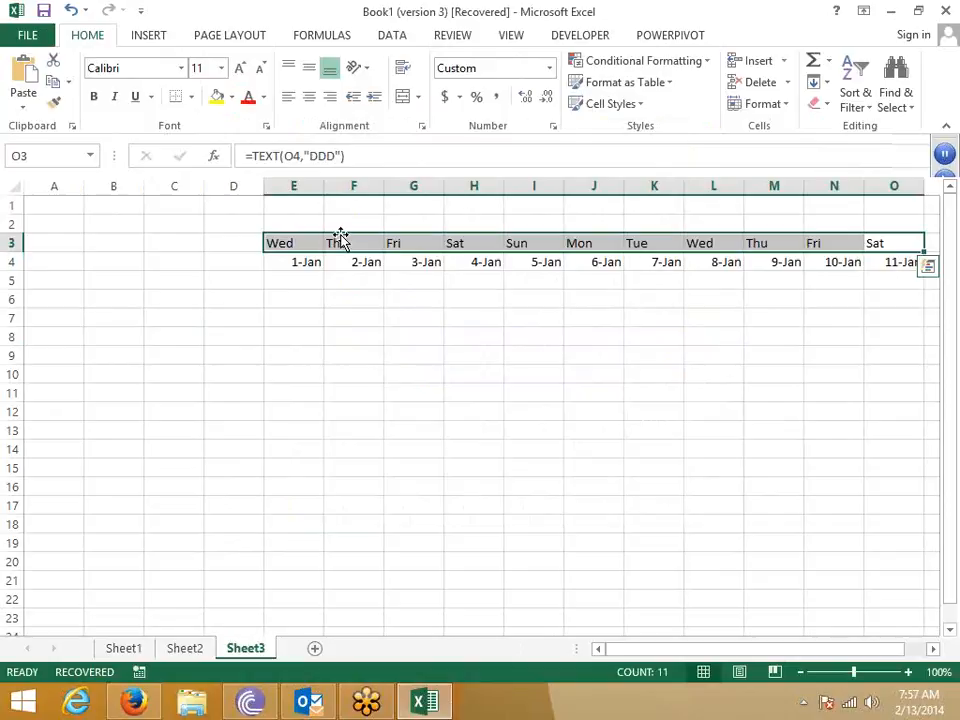
pyautogui.press('Down')
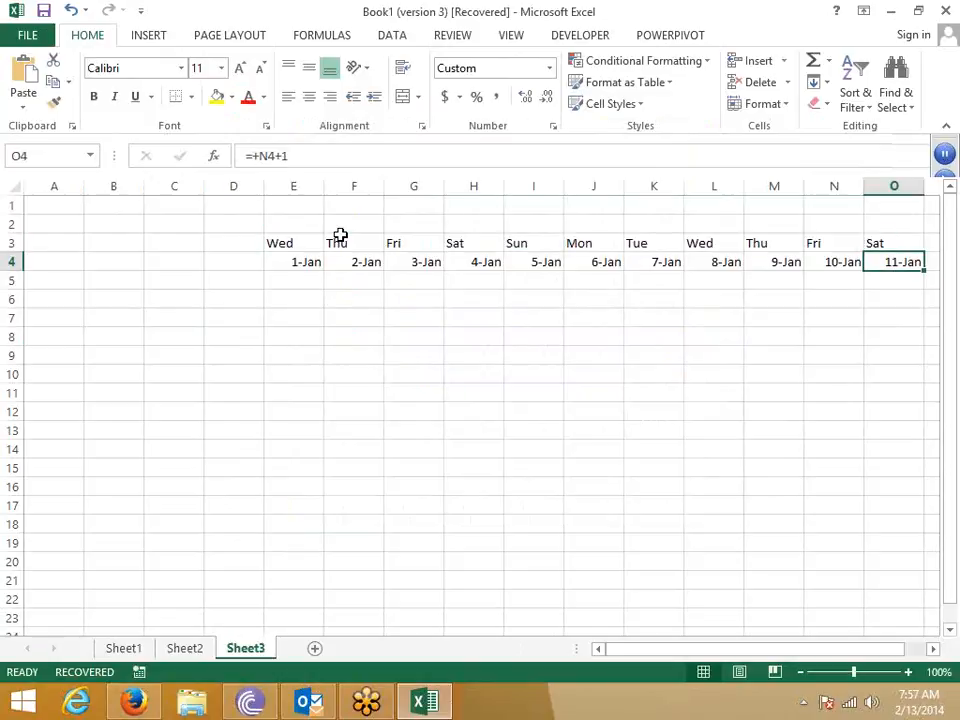
pyautogui.press('Left')
pyautogui.press('Left')
pyautogui.press('Left')
pyautogui.press('Left')
pyautogui.press('Left')
pyautogui.press('Left')
pyautogui.press('Left')
pyautogui.press('Left')
pyautogui.press('Left')
pyautogui.press('Left')
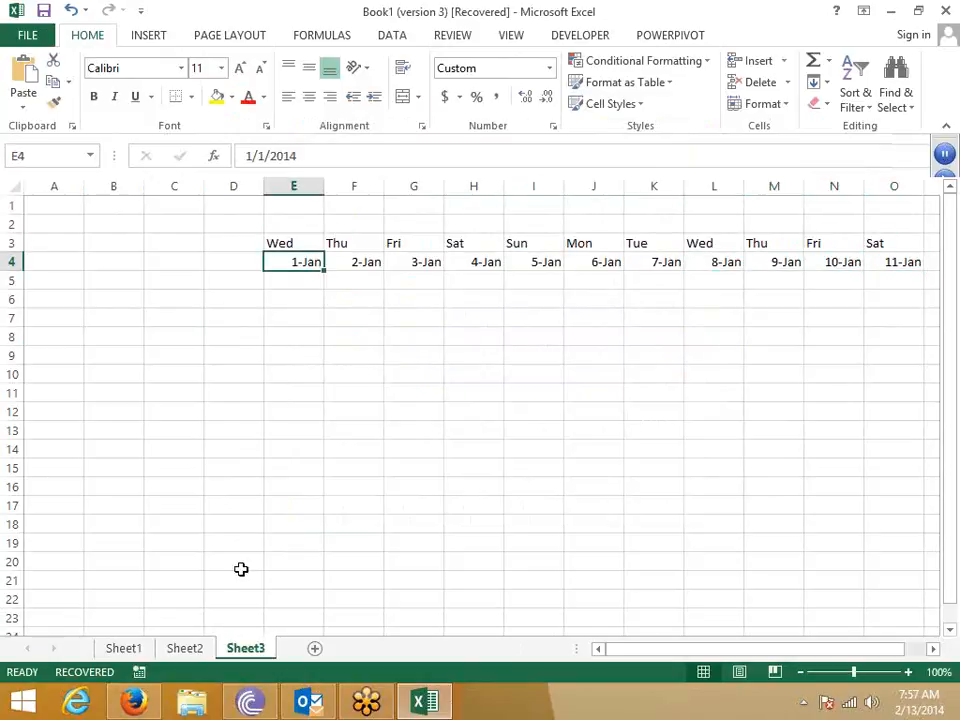
# - Back on Sheet2, enter the time 10:00:00 in cell C11
pyautogui.click(197, 648)
pyautogui.click(299, 394)
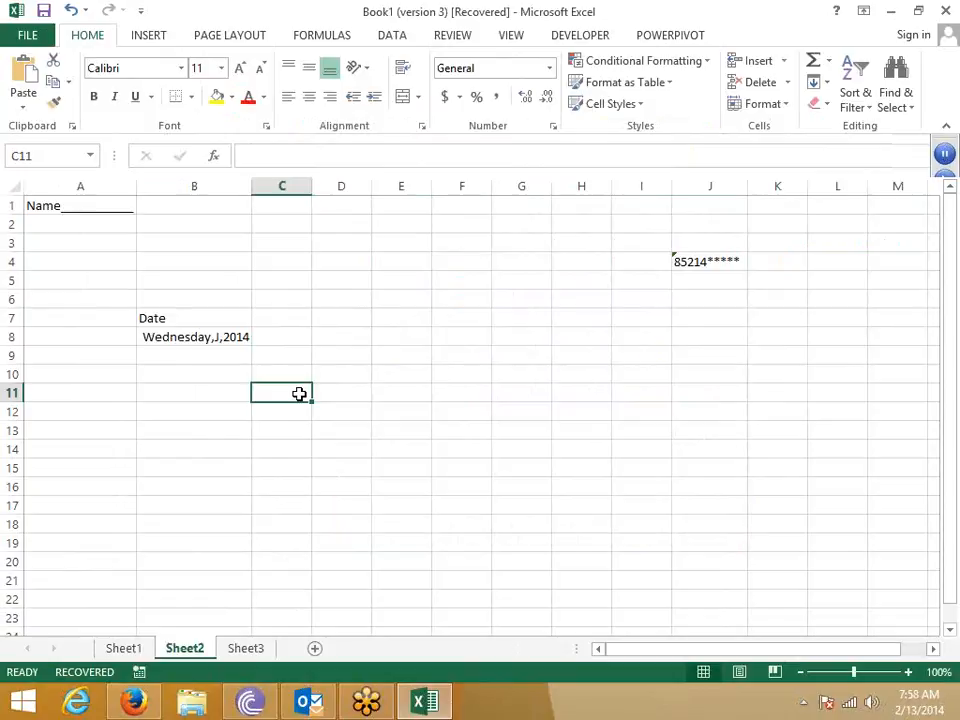
pyautogui.write('10:')
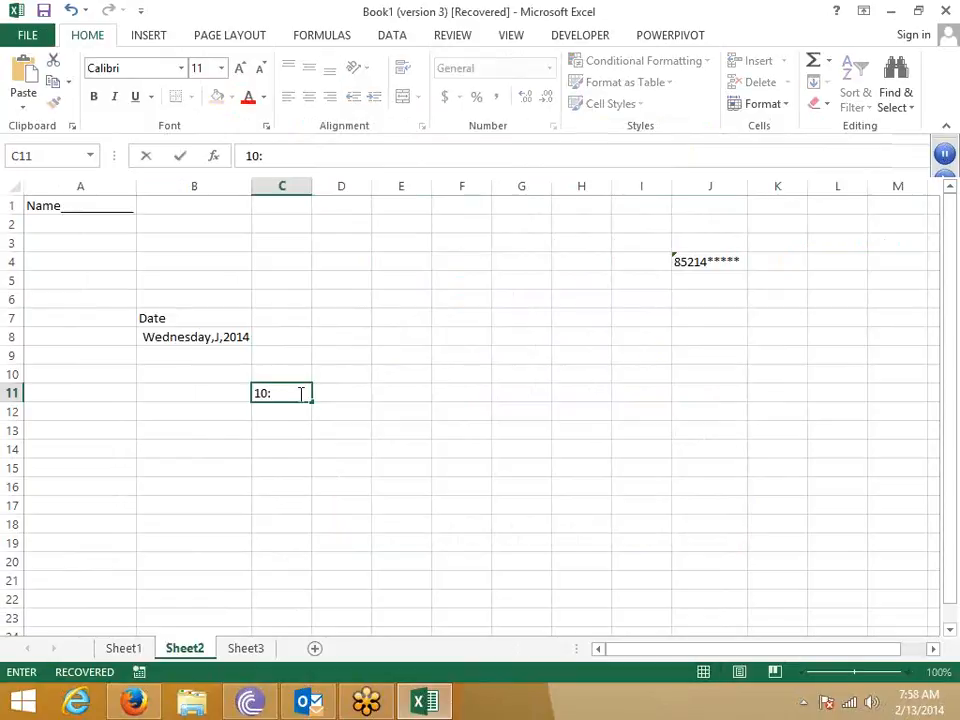
pyautogui.write('00:00')
pyautogui.press('Tab')
pyautogui.press('Down')
pyautogui.press('Up')
pyautogui.click(299, 393)
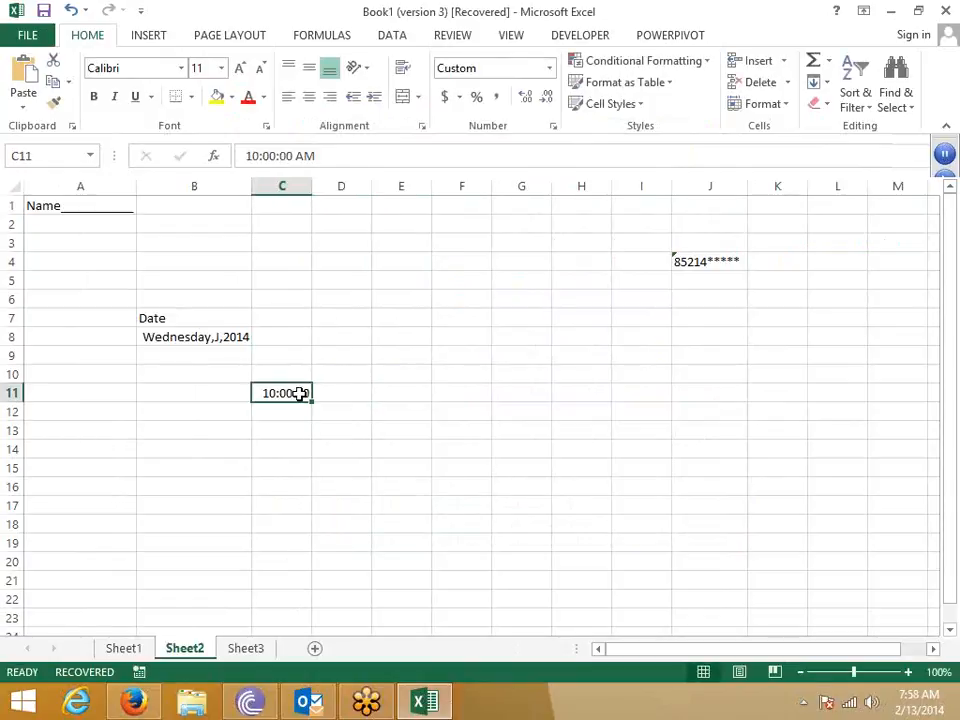
pyautogui.click(549, 127)
pyautogui.click(431, 243)
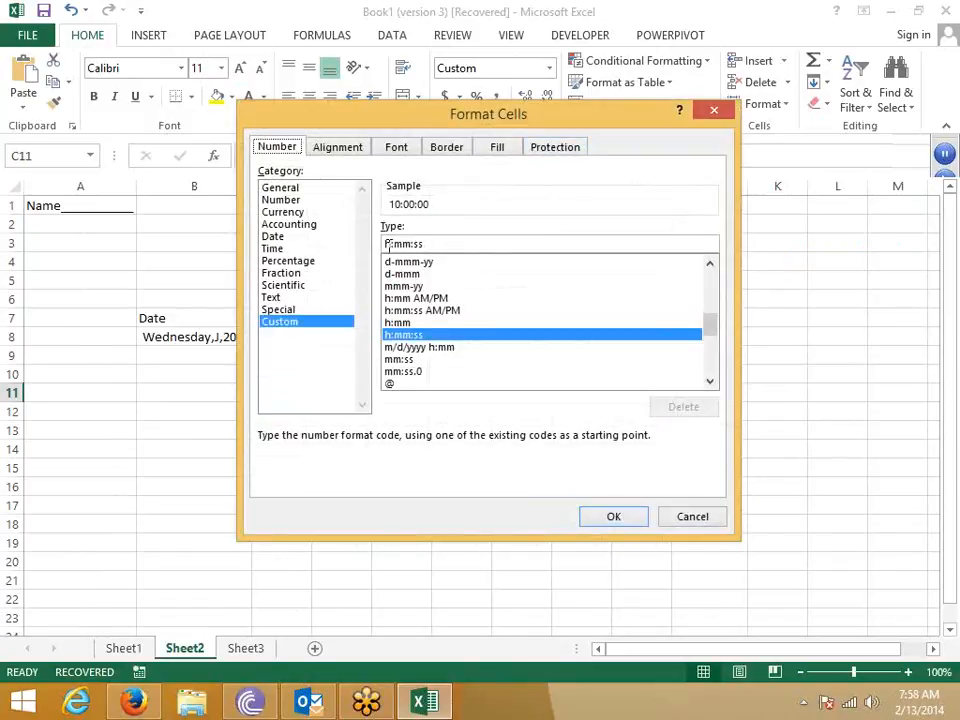
pyautogui.write('AM')
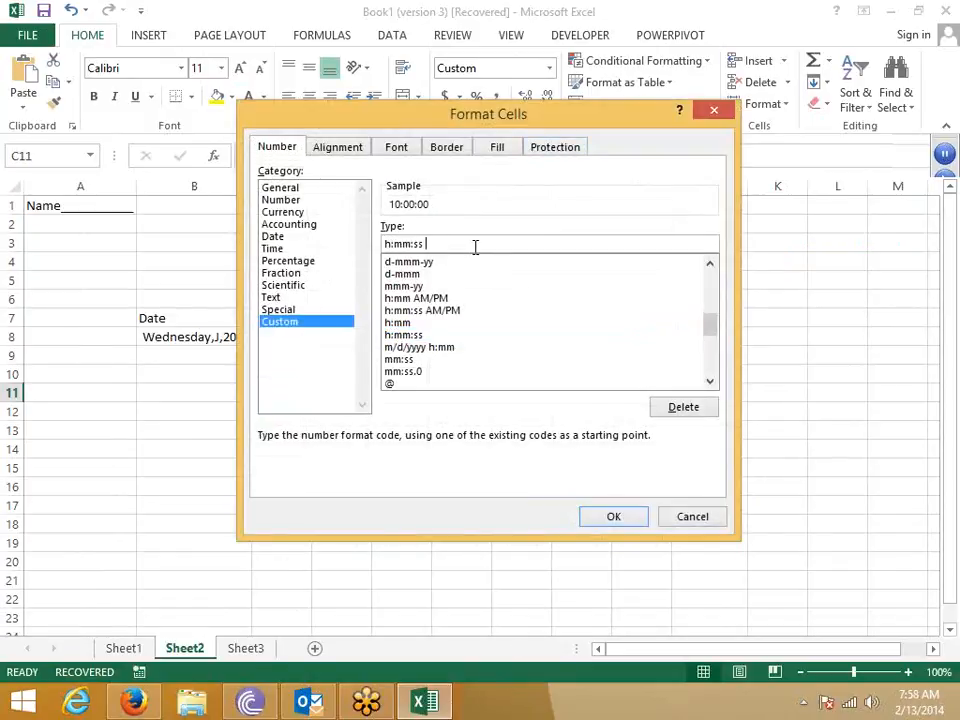
pyautogui.write('/PM')
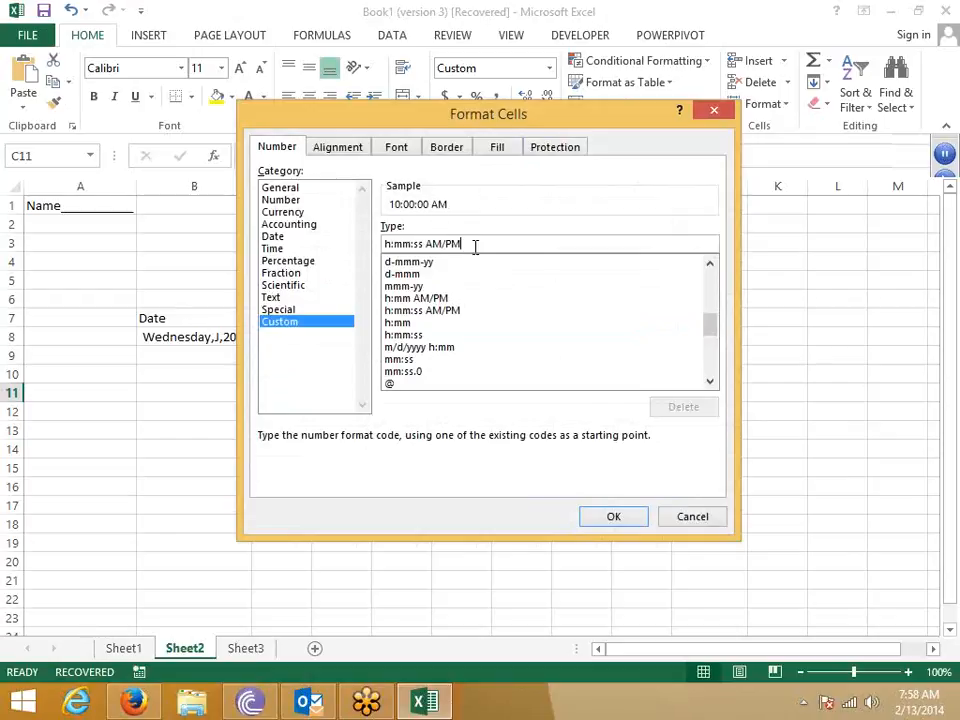
pyautogui.hotkey('shift', 'Left')
pyautogui.hotkey('shift', 'Left')
pyautogui.hotkey('shift', 'Left')
pyautogui.hotkey('shift', 'Left')
pyautogui.hotkey('shift', 'Left')
pyautogui.hotkey('shift', 'Left')
pyautogui.press('BackSpace')
pyautogui.write('A/P')
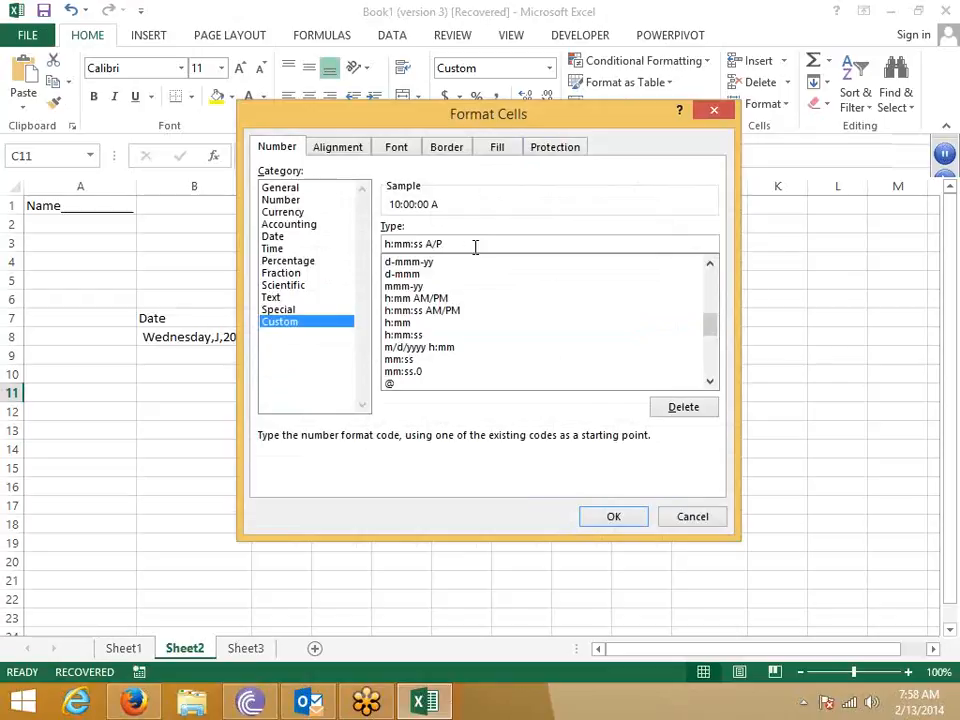
pyautogui.press('Return')
pyautogui.press('Tab')
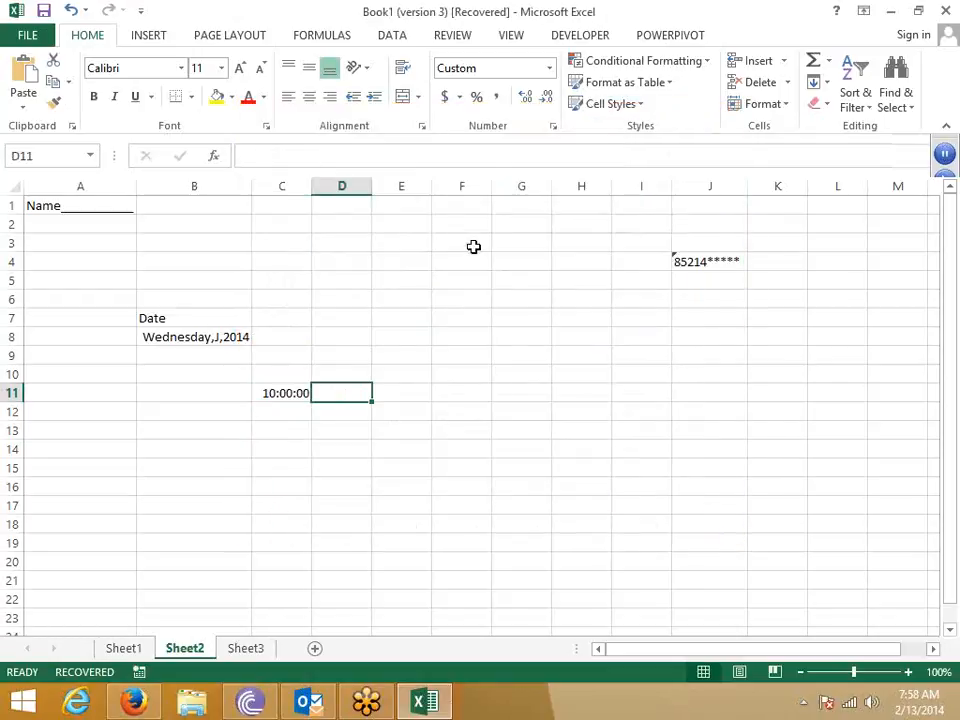
# - Enter the time 8:00:00 in cell C12
pyautogui.press('Return')
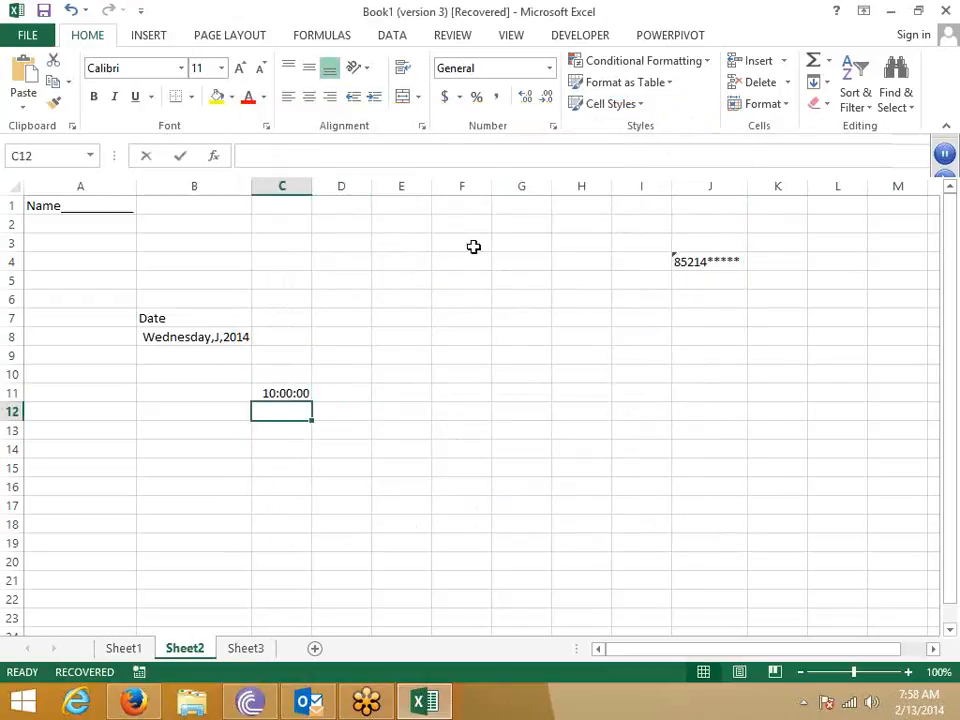
pyautogui.write('8:00:00')
pyautogui.press('Return')
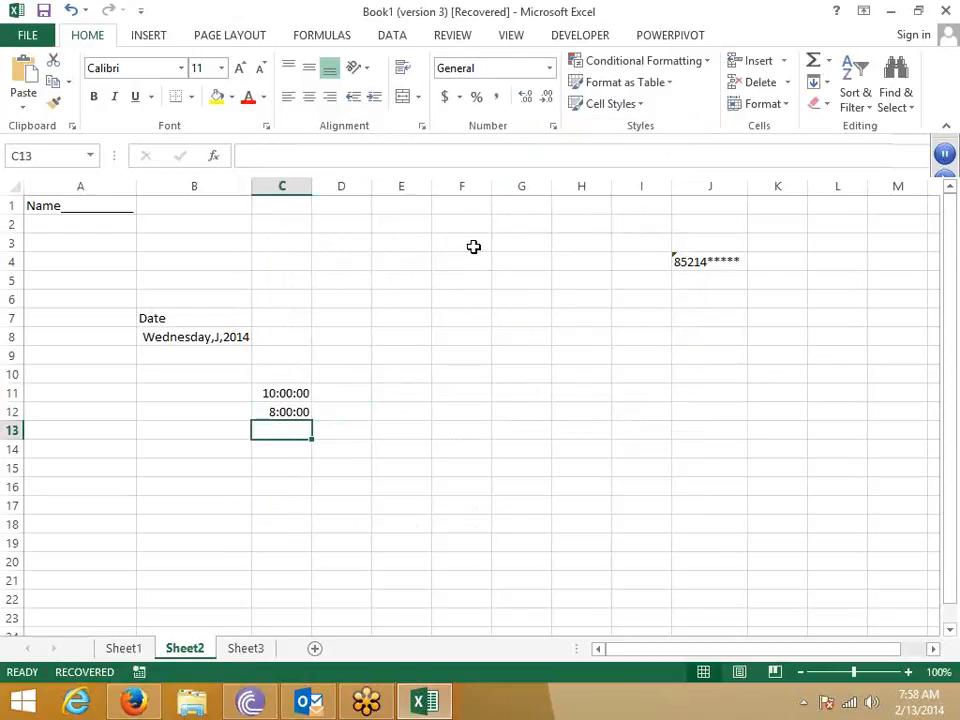
pyautogui.press('Up')
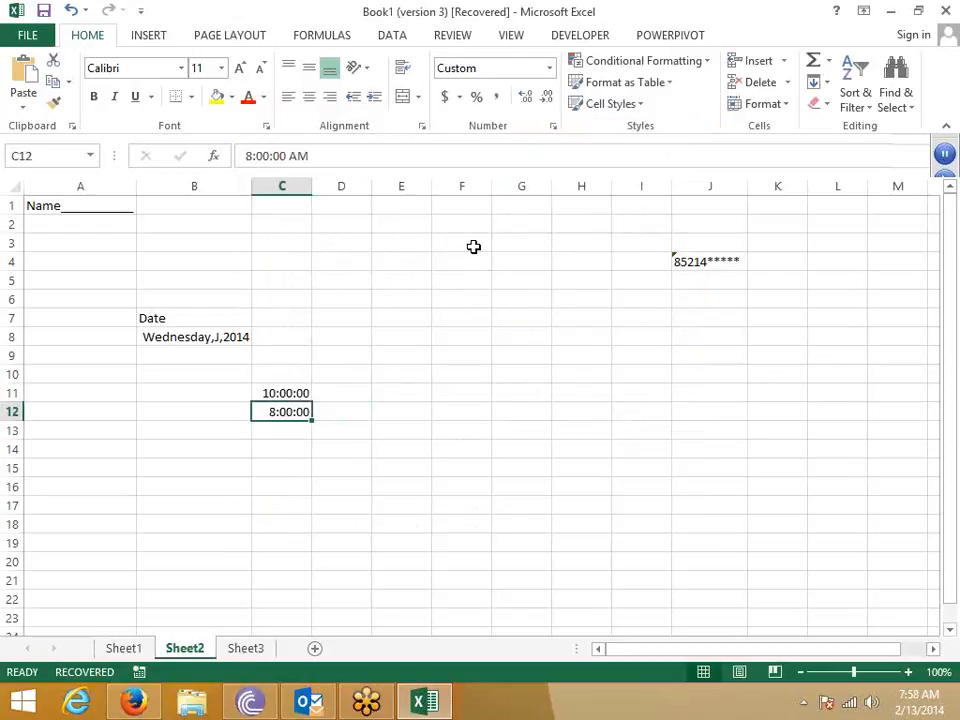
pyautogui.press('Right')
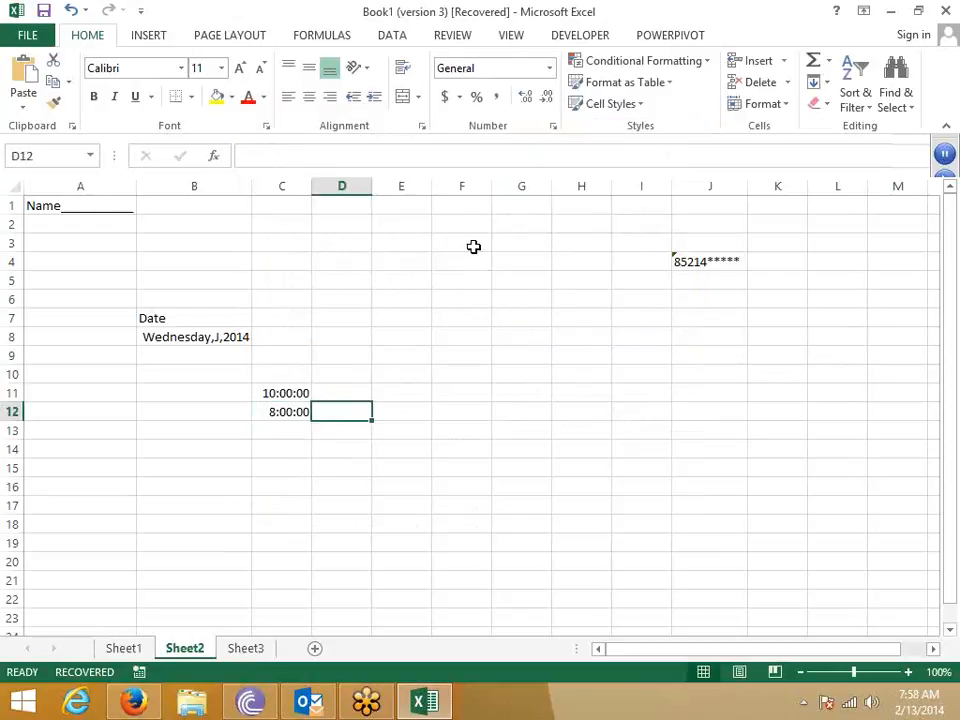
pyautogui.write('=')
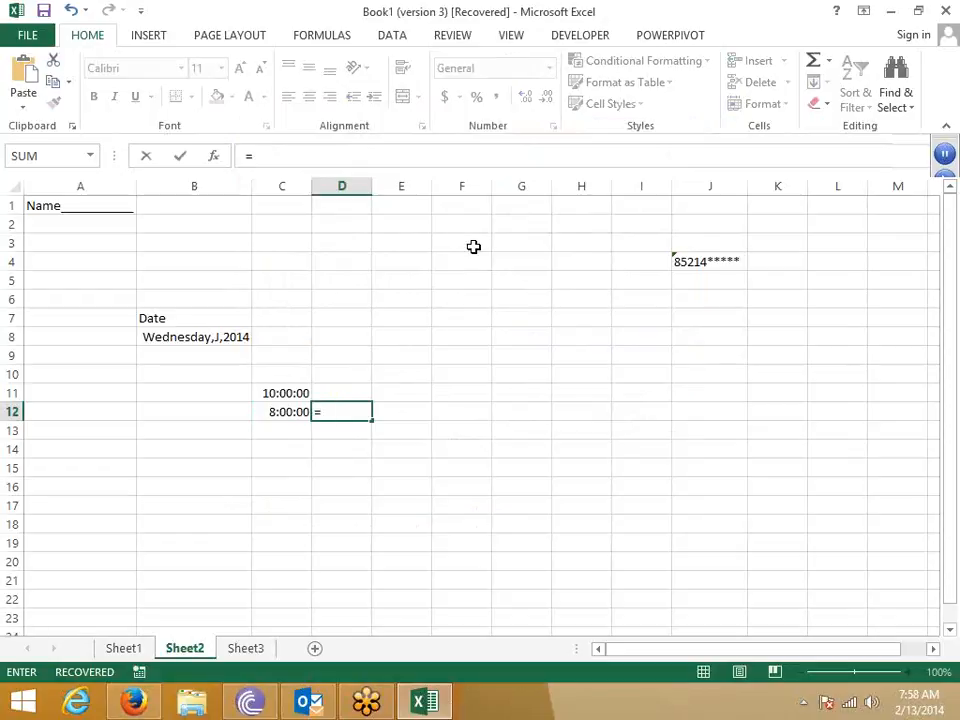
pyautogui.press('Escape')
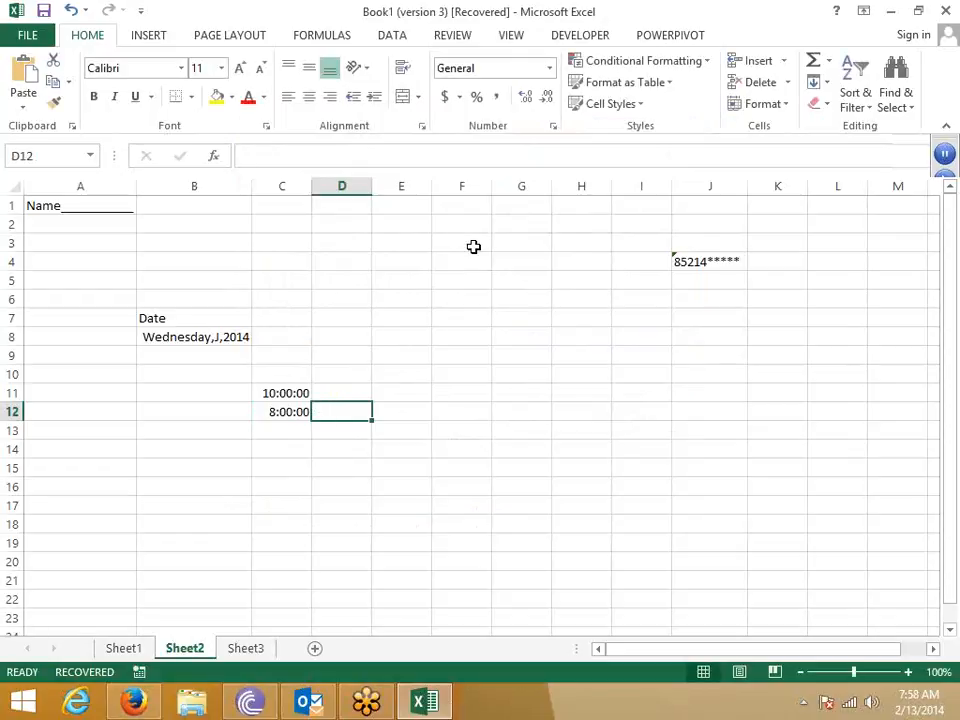
pyautogui.press('Left')
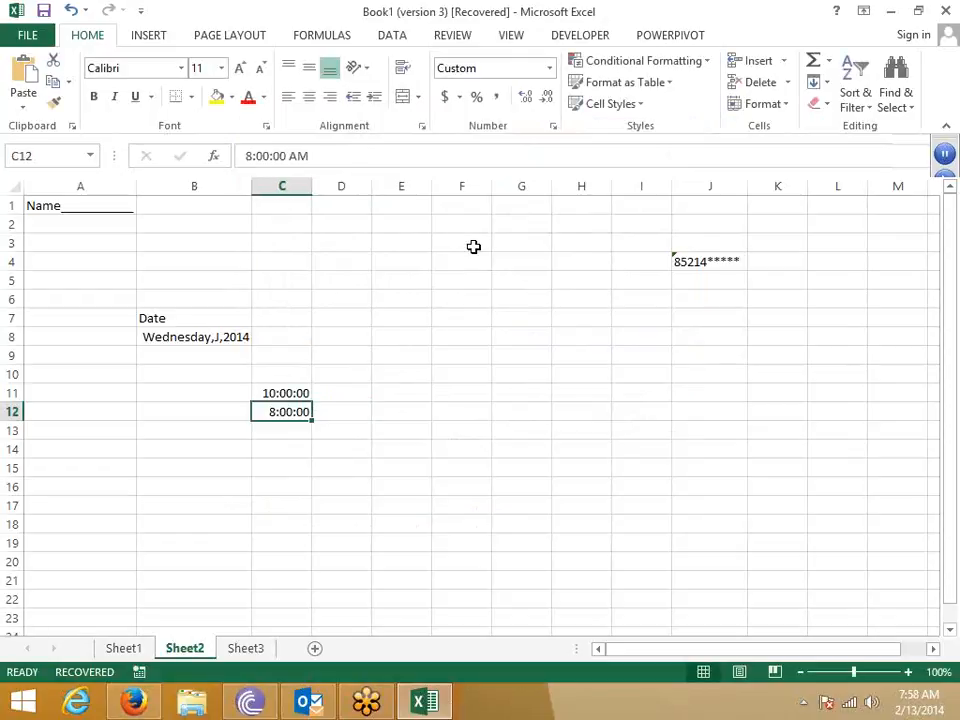
# - Apply the custom format [m] to C12 so it displays 480 minutes
pyautogui.click(554, 128)
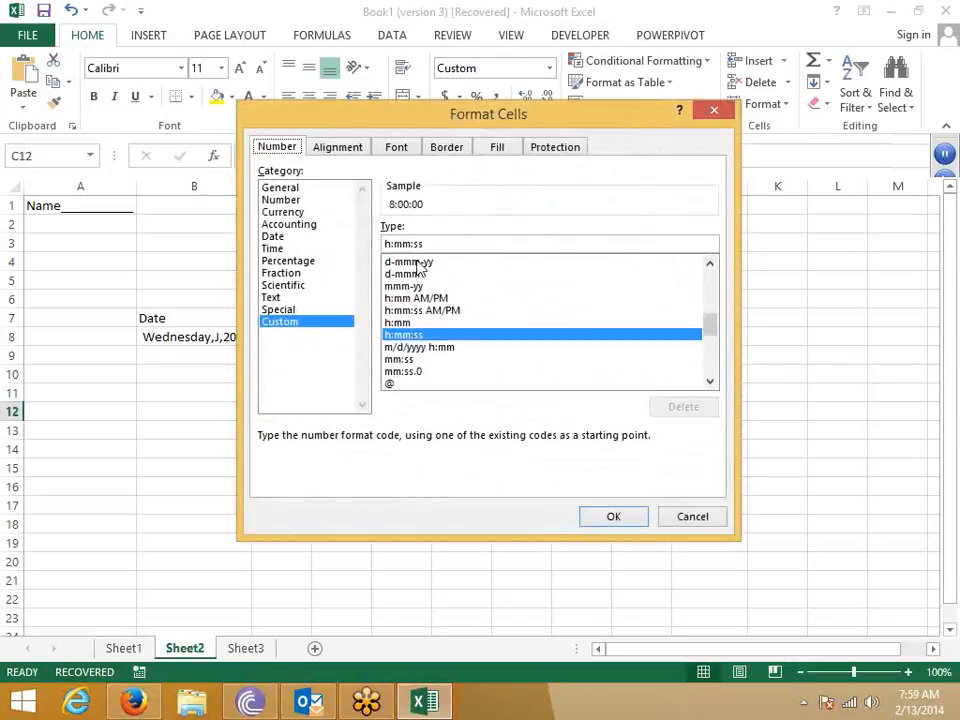
pyautogui.write('[')
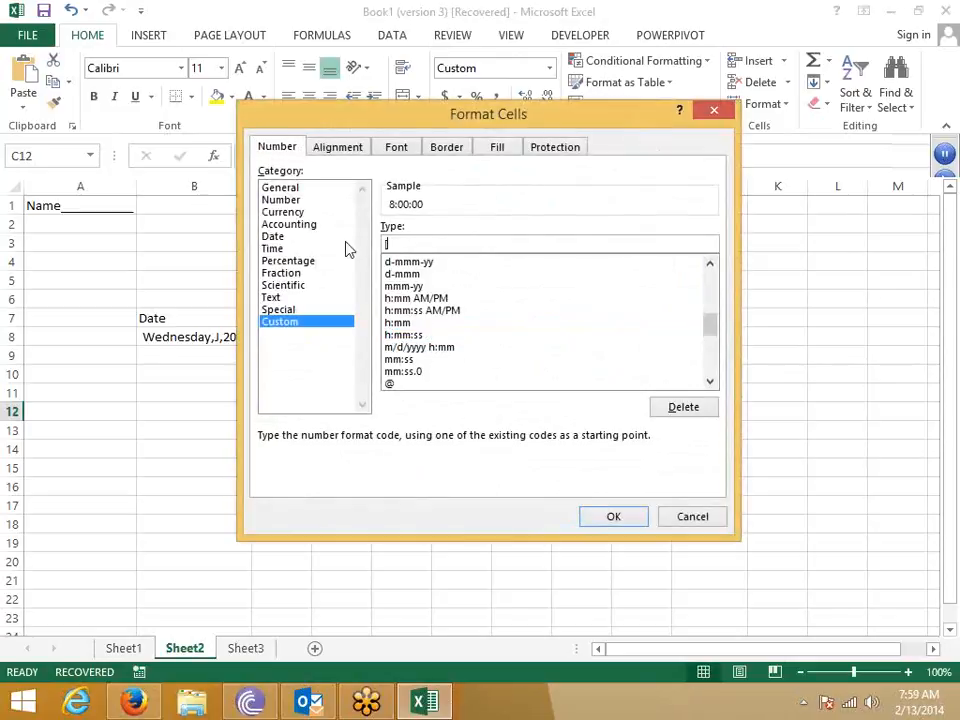
pyautogui.write('m]')
pyautogui.click(612, 514)
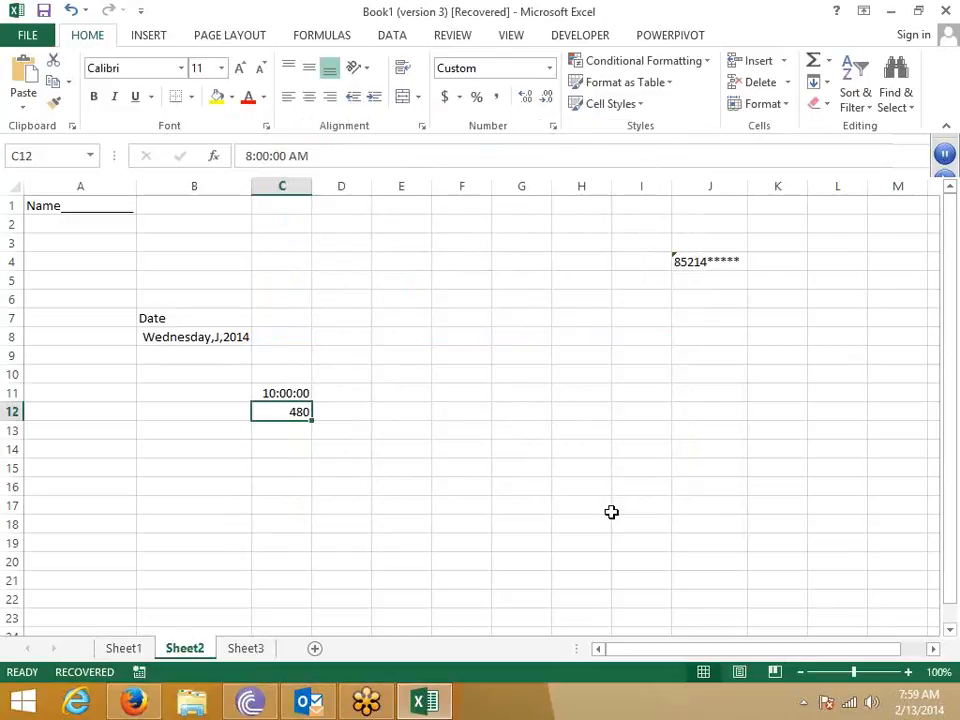
# - Switch Sheet2 from raw formulas back to formatted results so C12 shows 8:00:00
pyautogui.hotkey('ctrl', '`')
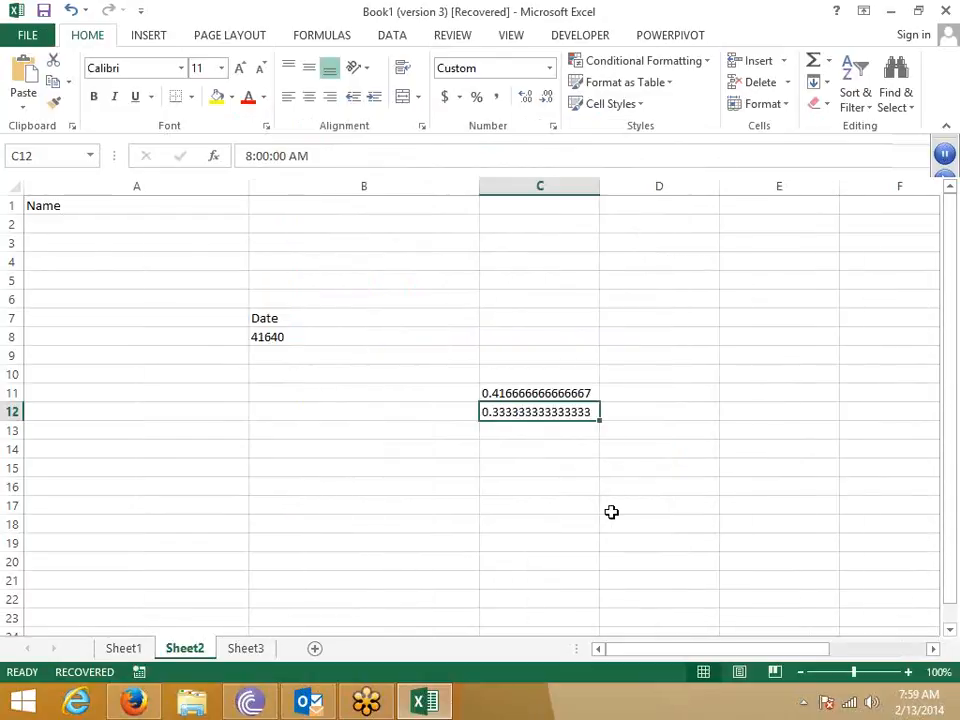
pyautogui.press('super')
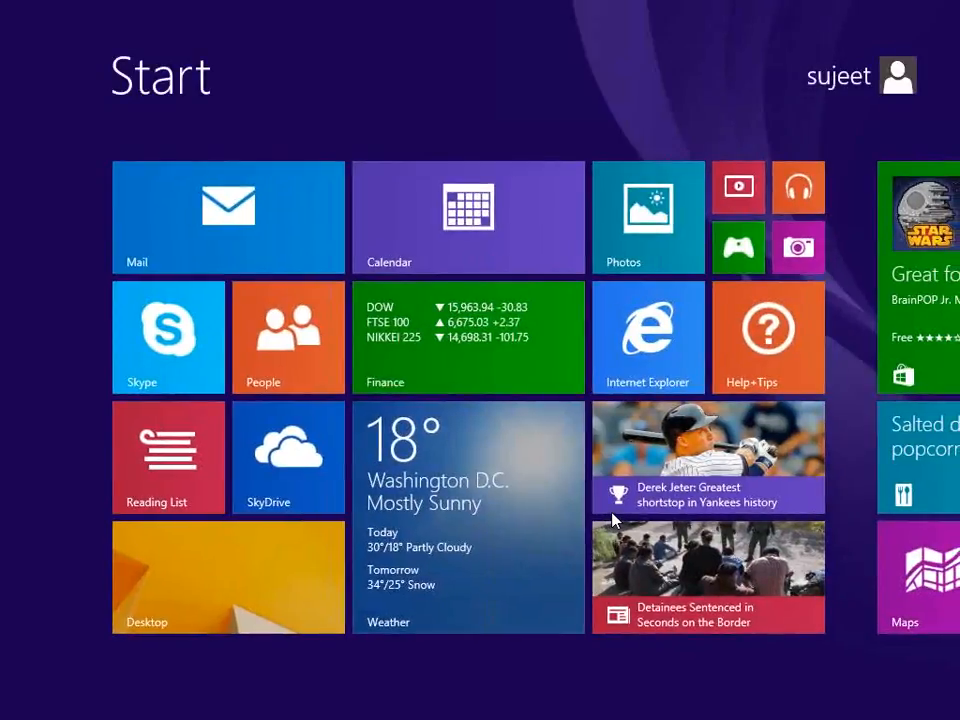
pyautogui.click(294, 585)
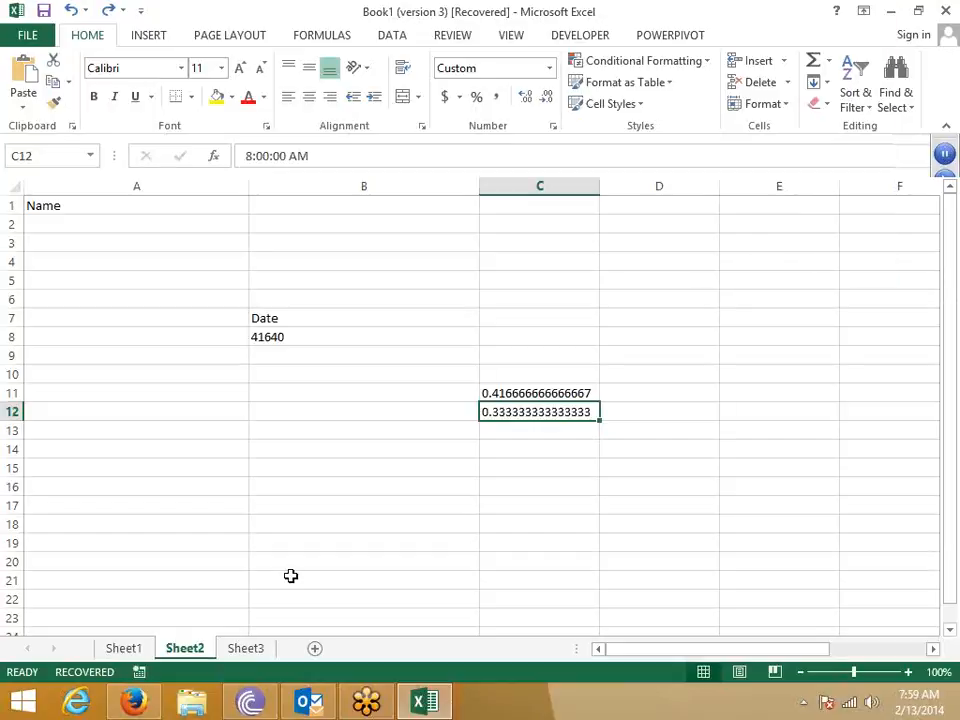
pyautogui.hotkey('ctrl', '`')
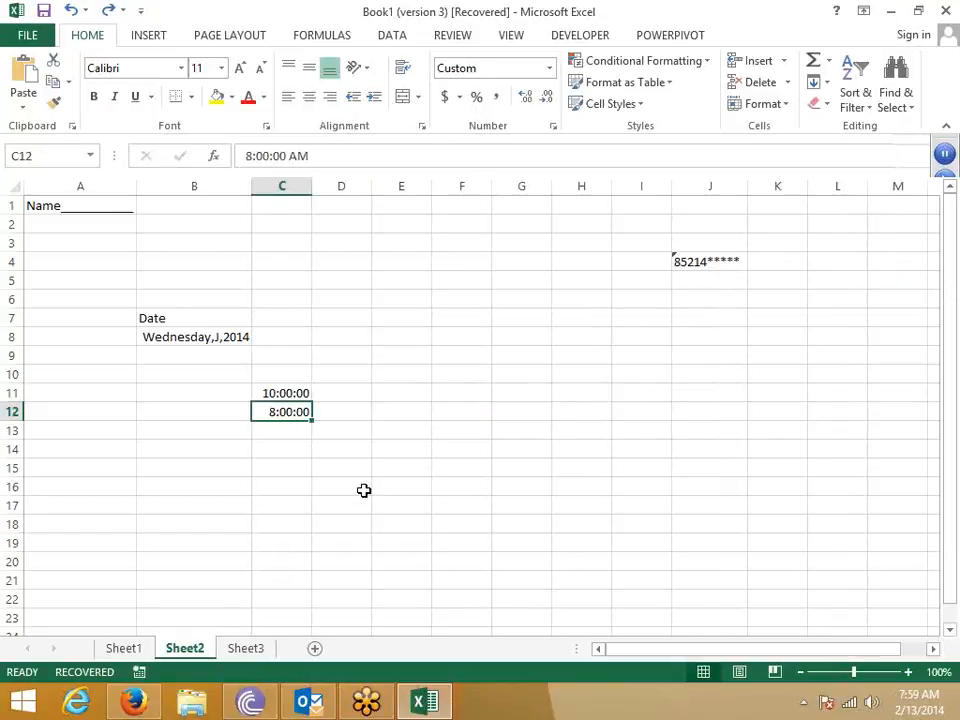
pyautogui.press('Right')
# - Enter =TEXT(C12,"[h]") in D13 to show C12's time as elapsed hours
pyautogui.press('Down')
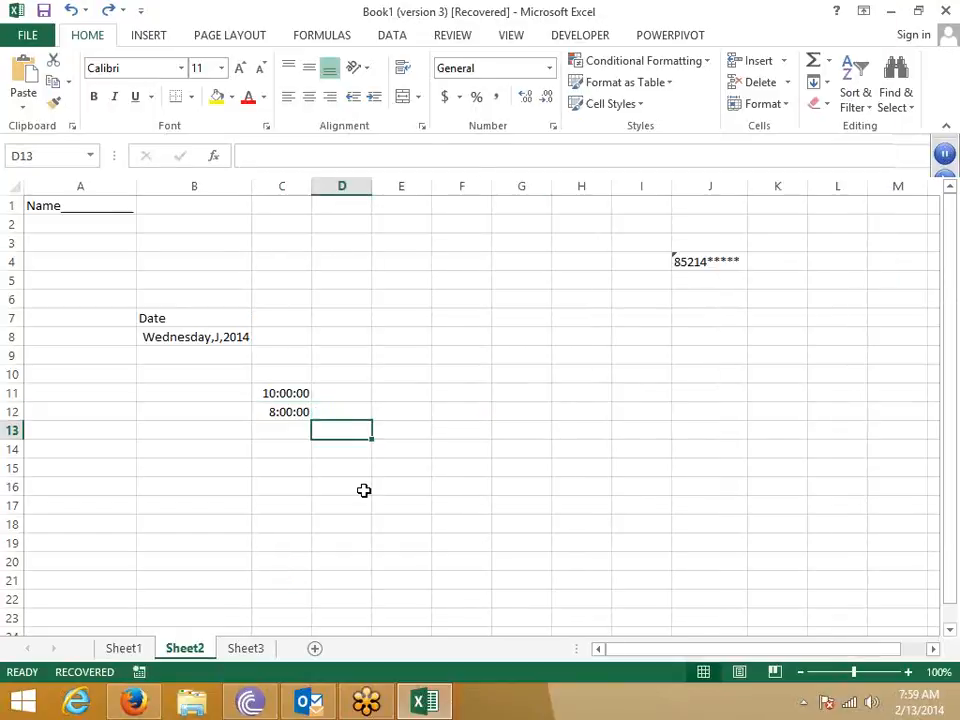
pyautogui.write('te')
pyautogui.press('Tab')
pyautogui.press('Left')
pyautogui.press('Up')
pyautogui.write(',"D')
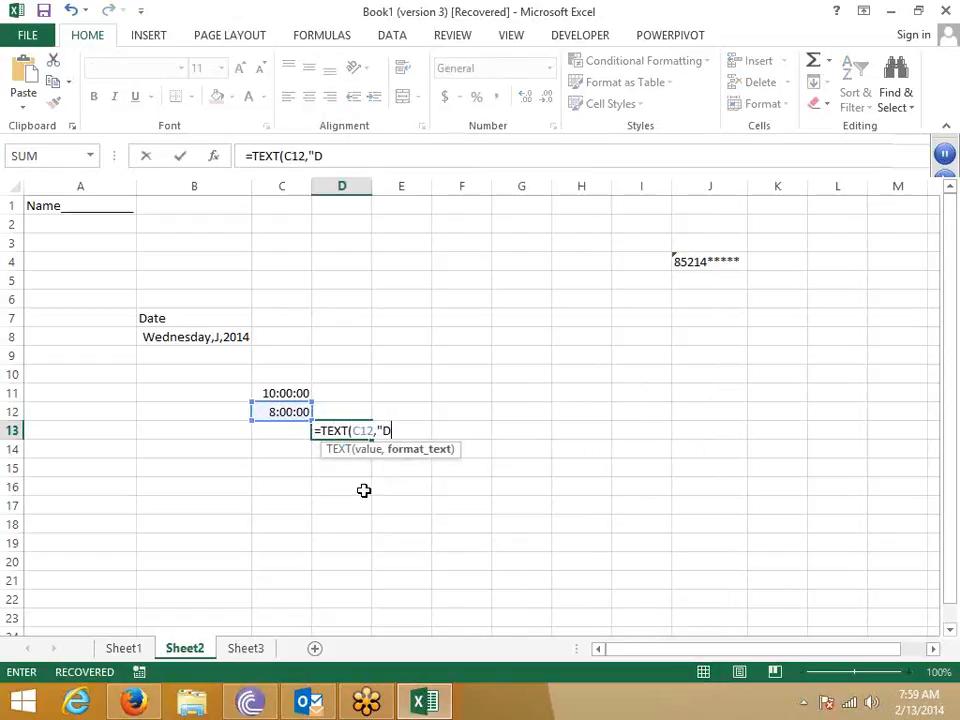
pyautogui.press('BackSpace')
pyautogui.write('[h]"')
pyautogui.press('Return')
# - Change D13's format code from [h] to [m] so it shows 480 minutes
pyautogui.press('Up')
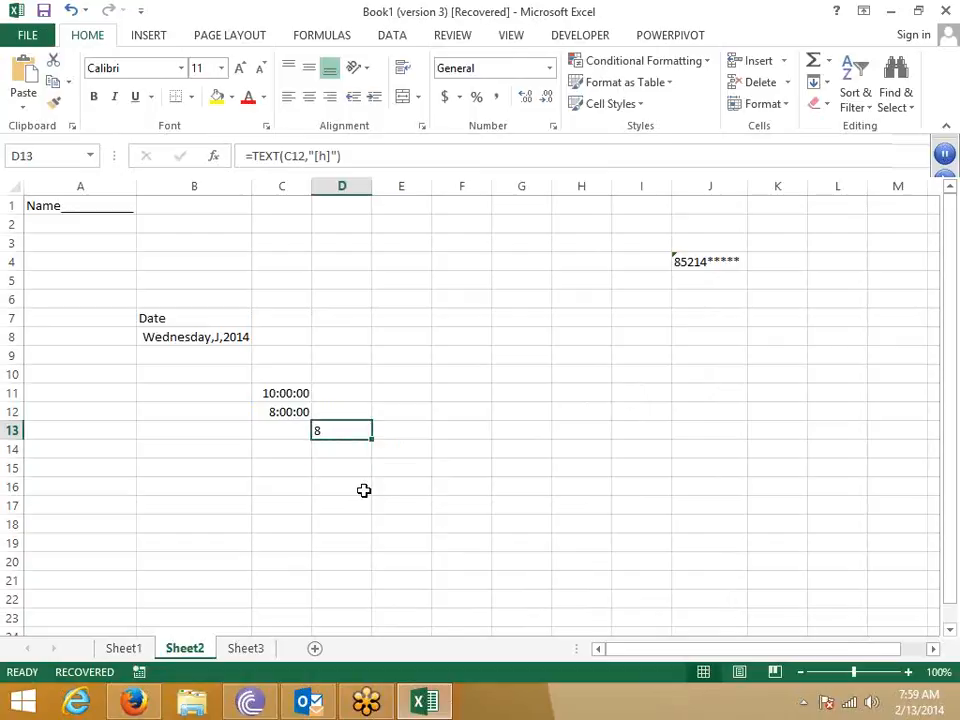
pyautogui.click(325, 156)
pyautogui.press('BackSpace')
pyautogui.write('m')
pyautogui.press('Return')
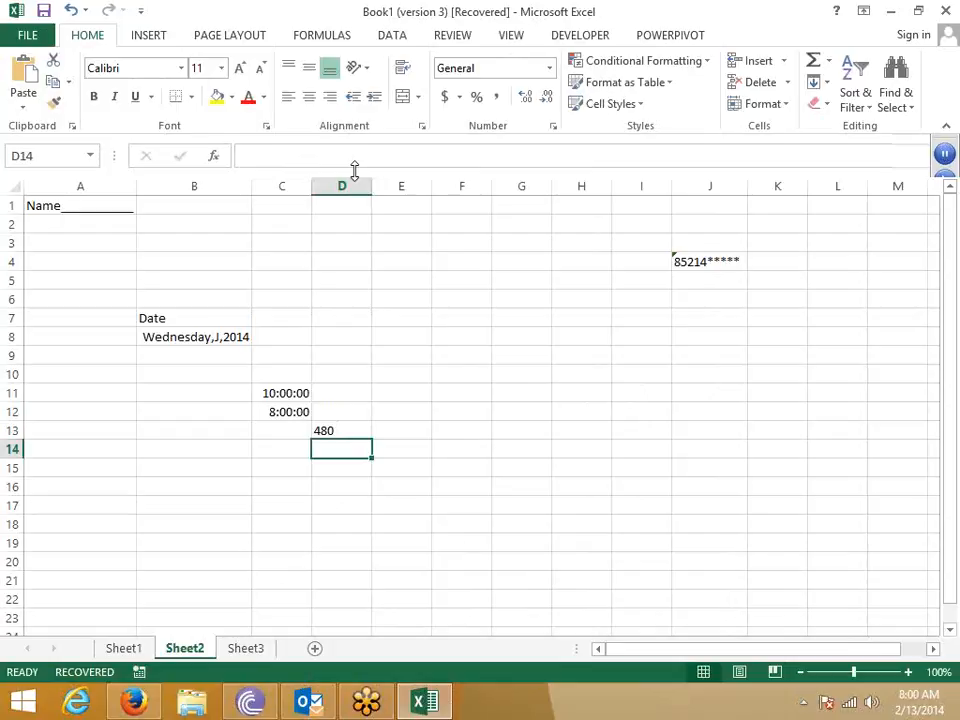
pyautogui.press('Up')
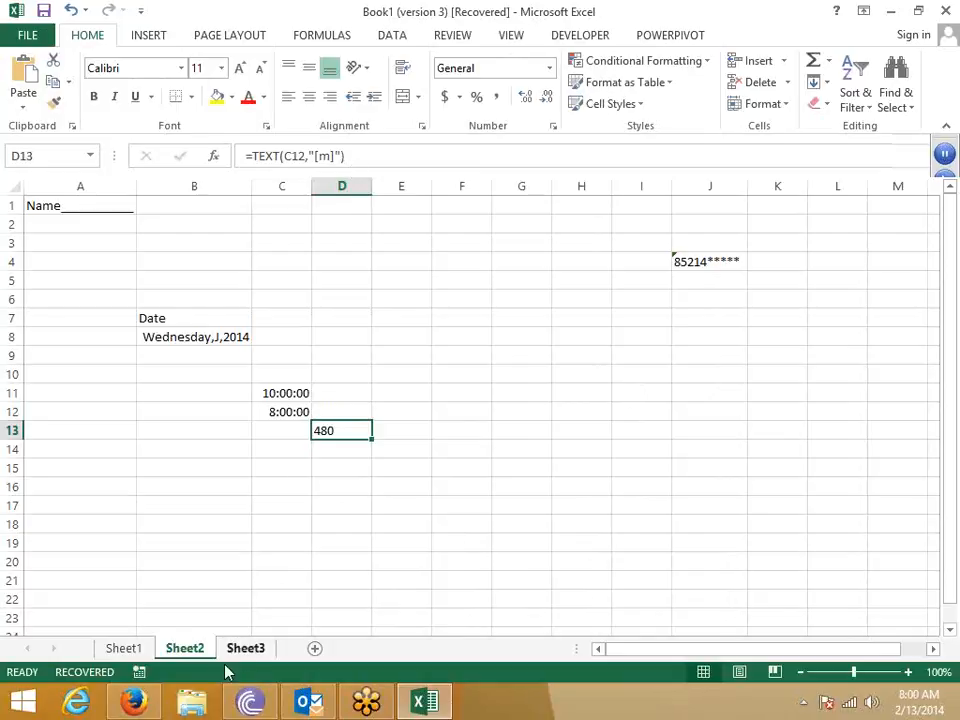
# - Search Google in Firefox for 'custom format in excel'
pyautogui.click(133, 702)
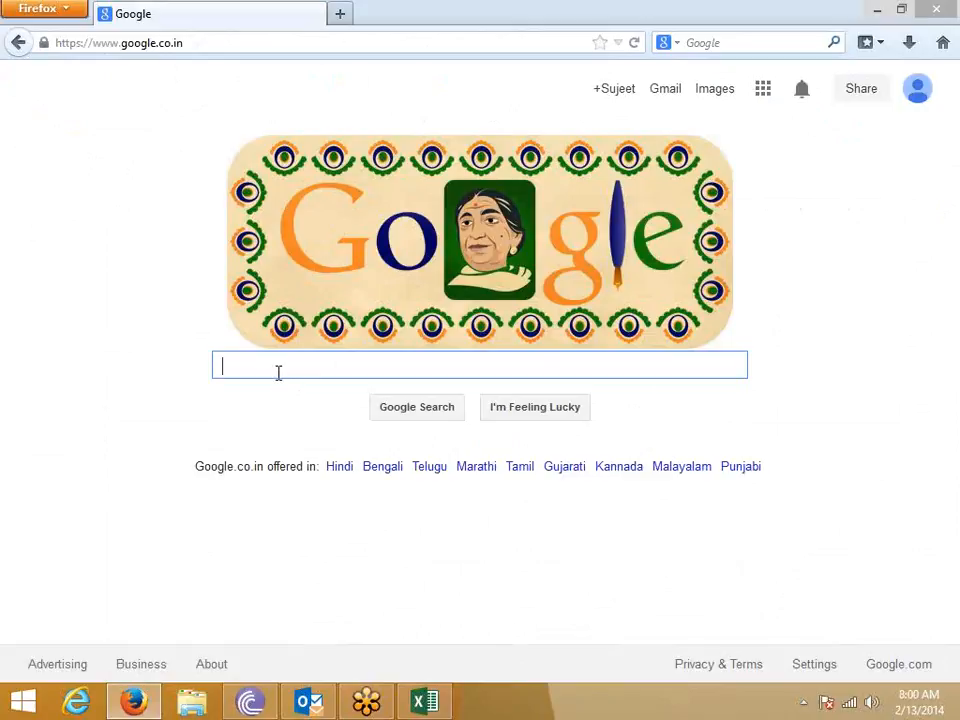
pyautogui.write('cust')
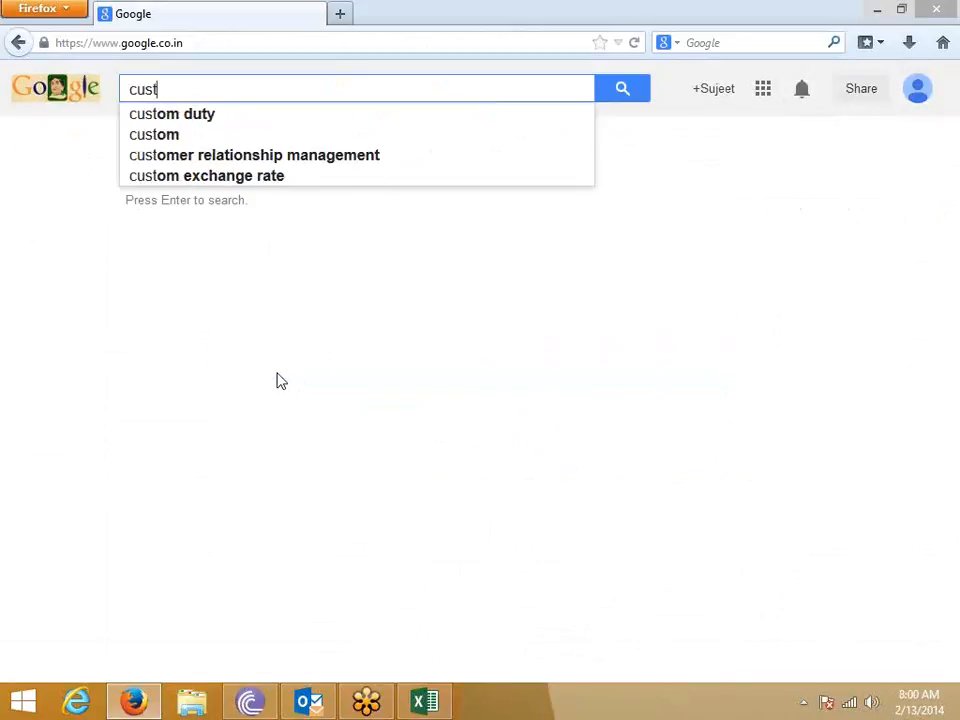
pyautogui.write('om for')
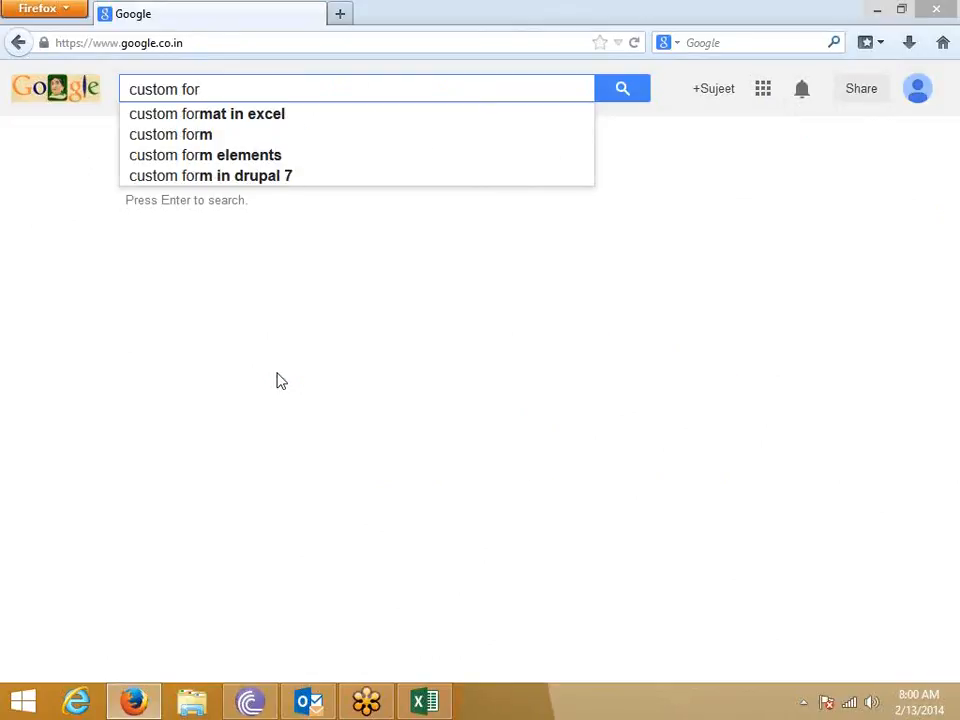
pyautogui.press('Down')
pyautogui.press('Return')
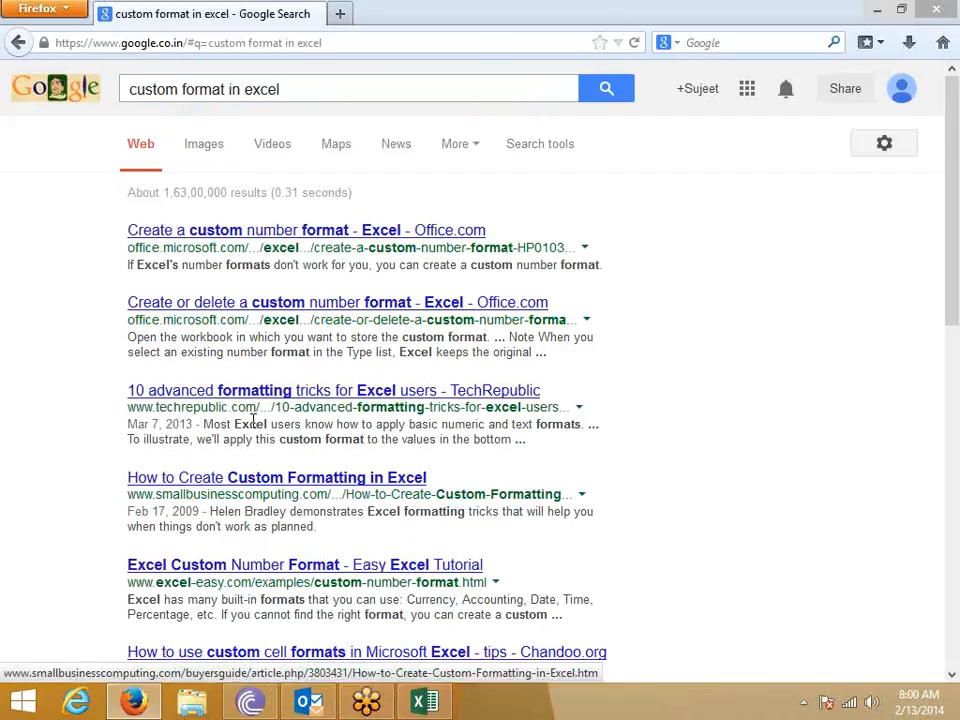
# - Open the 'Create or delete a custom number format' result in a new tab and close the Excel 2003 article
pyautogui.rightClick(239, 309)
pyautogui.click(256, 320)
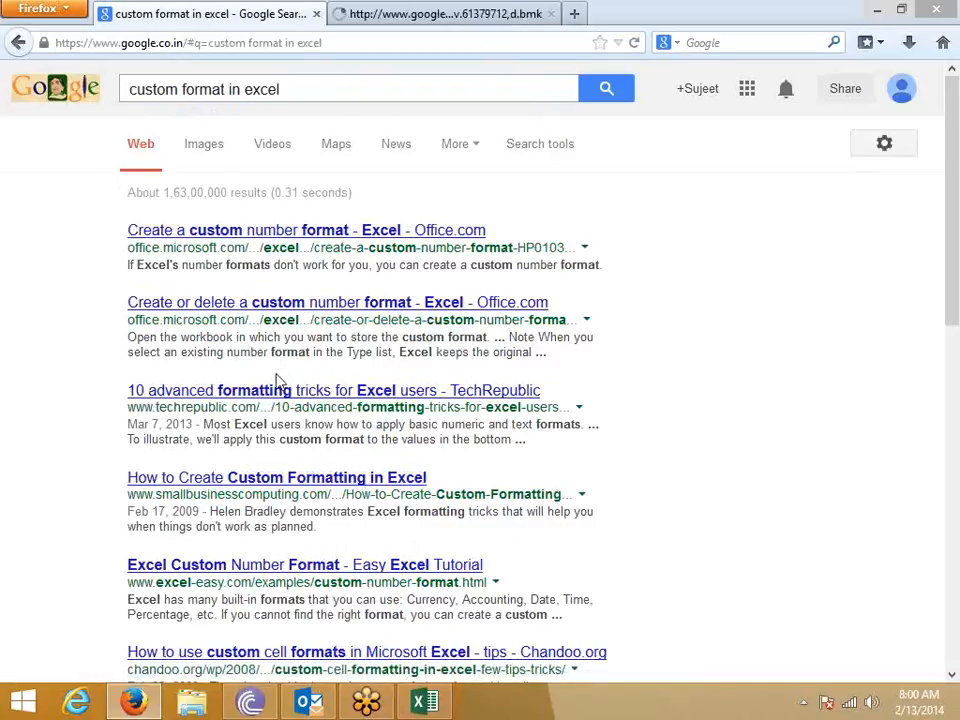
pyautogui.scroll(-6, 246, 510)
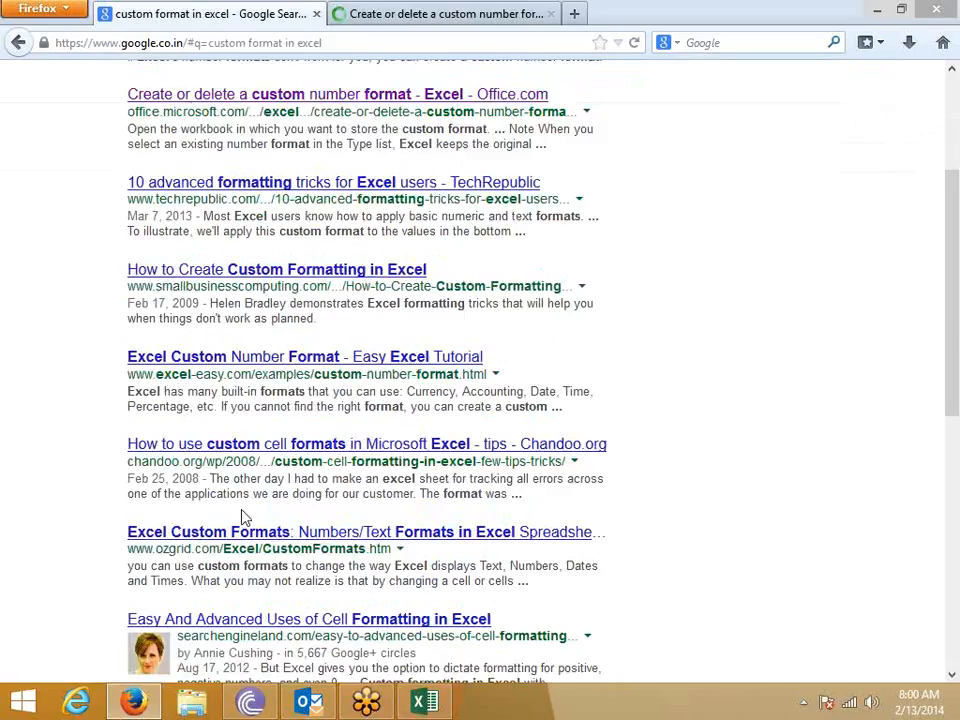
pyautogui.scroll(-2, 246, 514)
pyautogui.scroll(8, 336, 381)
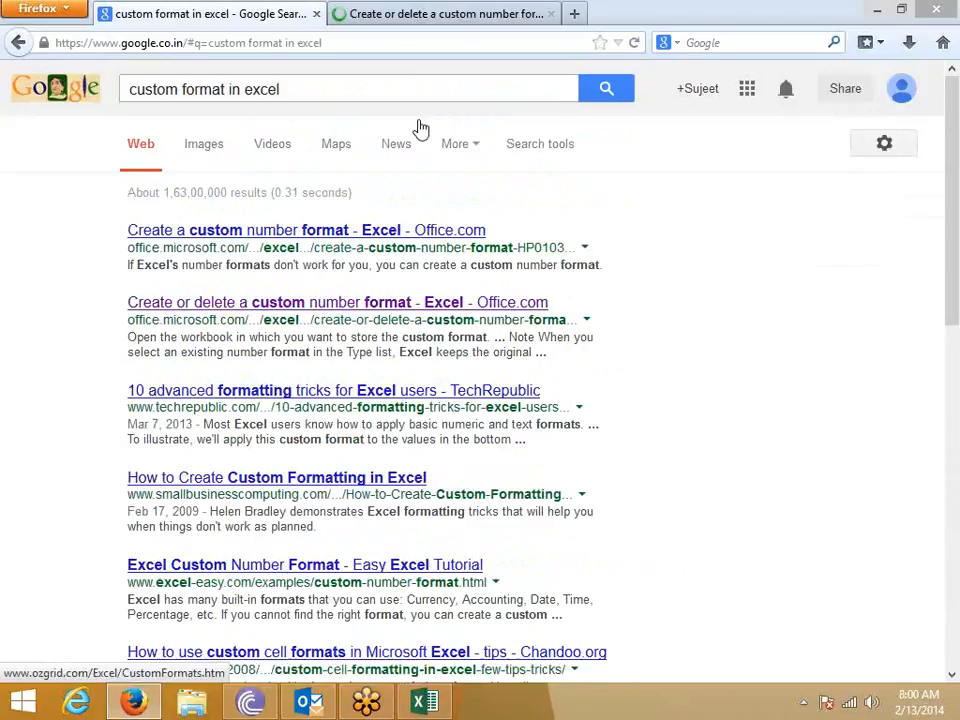
pyautogui.click(406, 14)
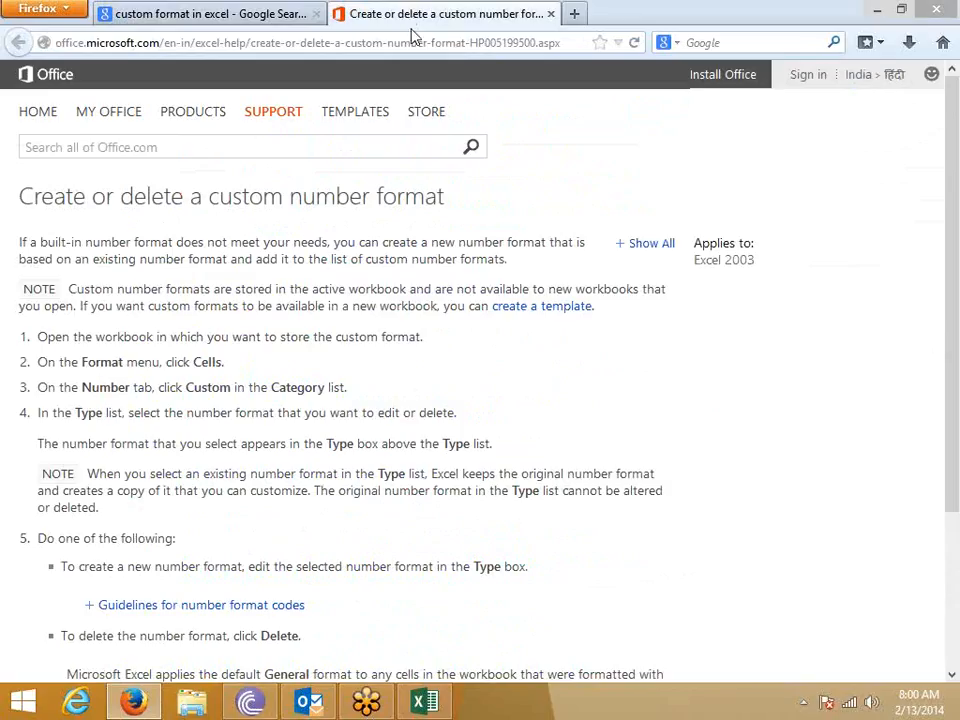
pyautogui.scroll(-4, 265, 415)
pyautogui.scroll(5, 270, 400)
pyautogui.click(550, 14)
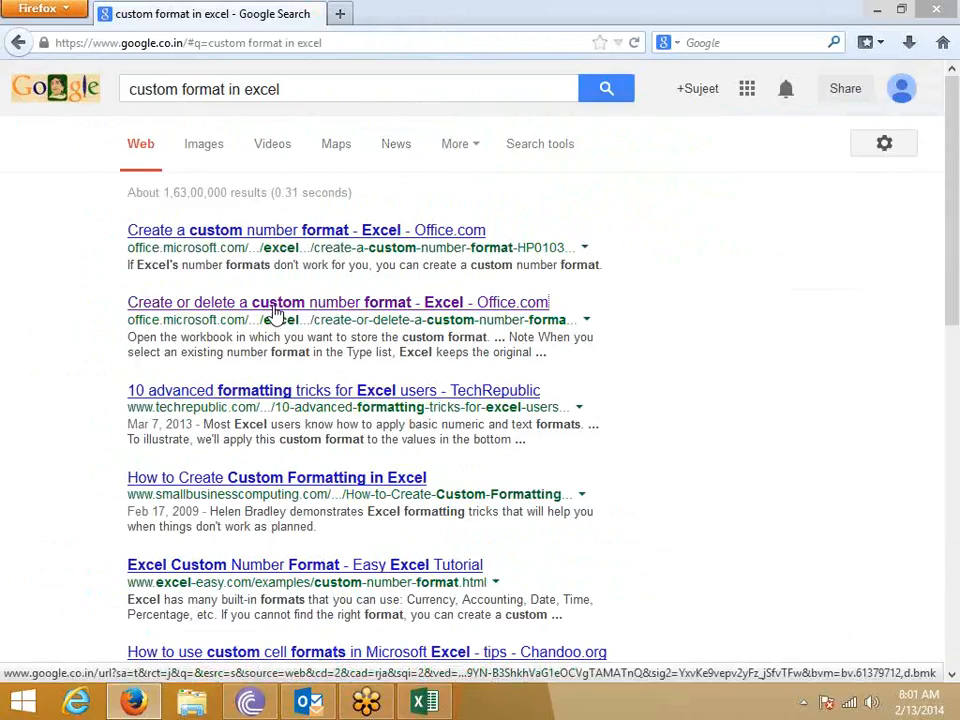
# - Open the 'Create a custom number format' Excel 2010 article in a new tab and view it
pyautogui.rightClick(281, 241)
pyautogui.click(288, 246)
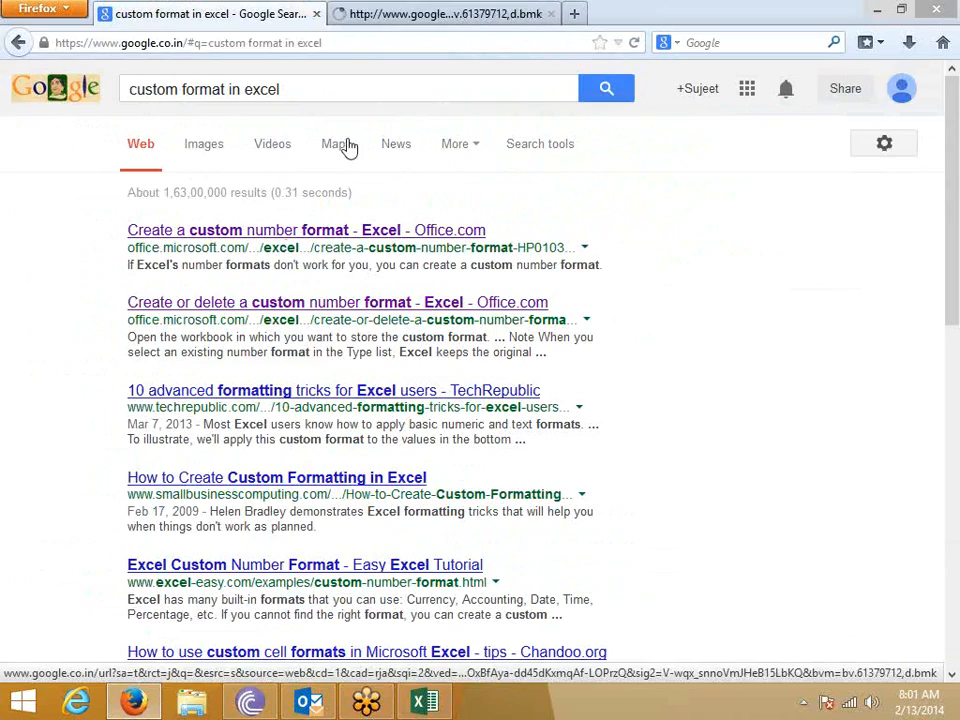
pyautogui.click(416, 20)
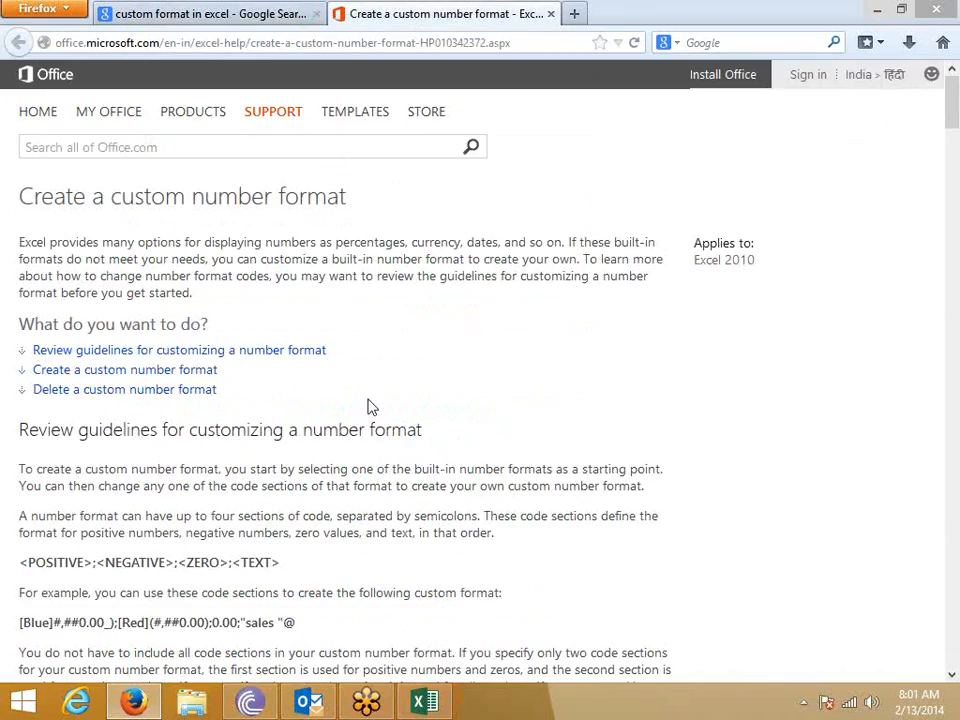
# - Skim the guide and highlight the left parenthesis in the display-characters table
pyautogui.scroll(-15, 369, 405)
pyautogui.scroll(-20, 365, 462)
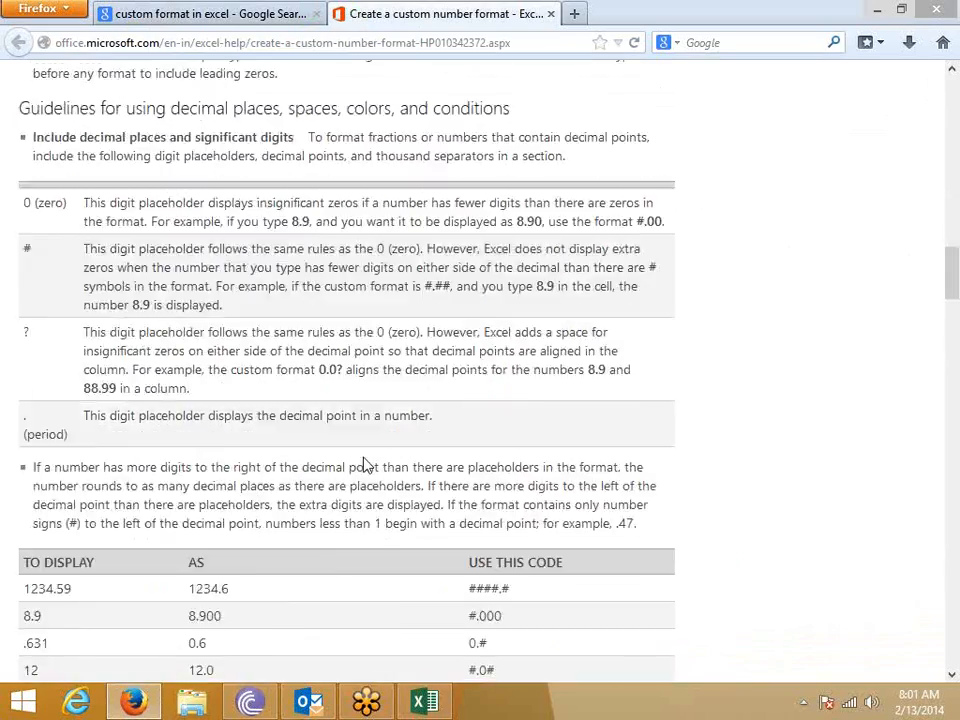
pyautogui.scroll(-20, 365, 458)
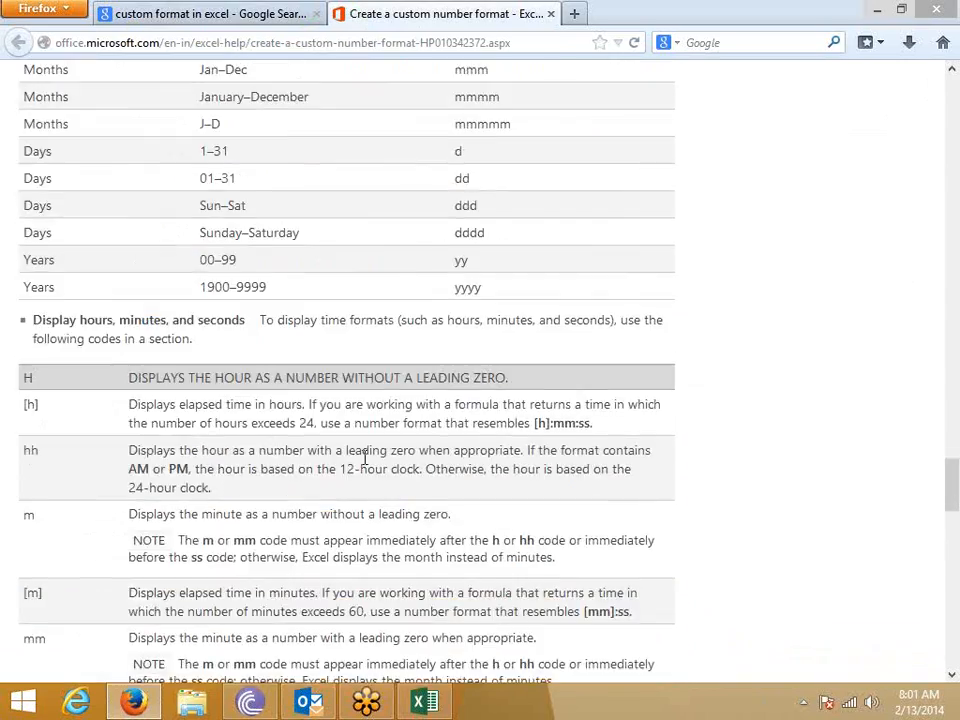
pyautogui.scroll(-5, 365, 458)
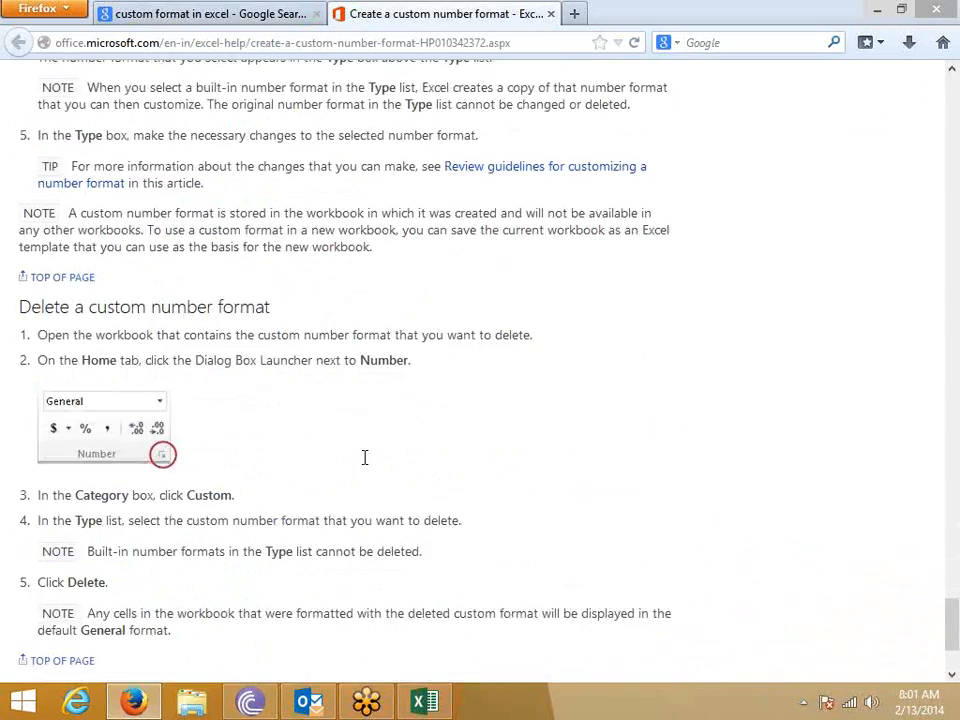
pyautogui.scroll(20, 365, 462)
pyautogui.scroll(20, 365, 462)
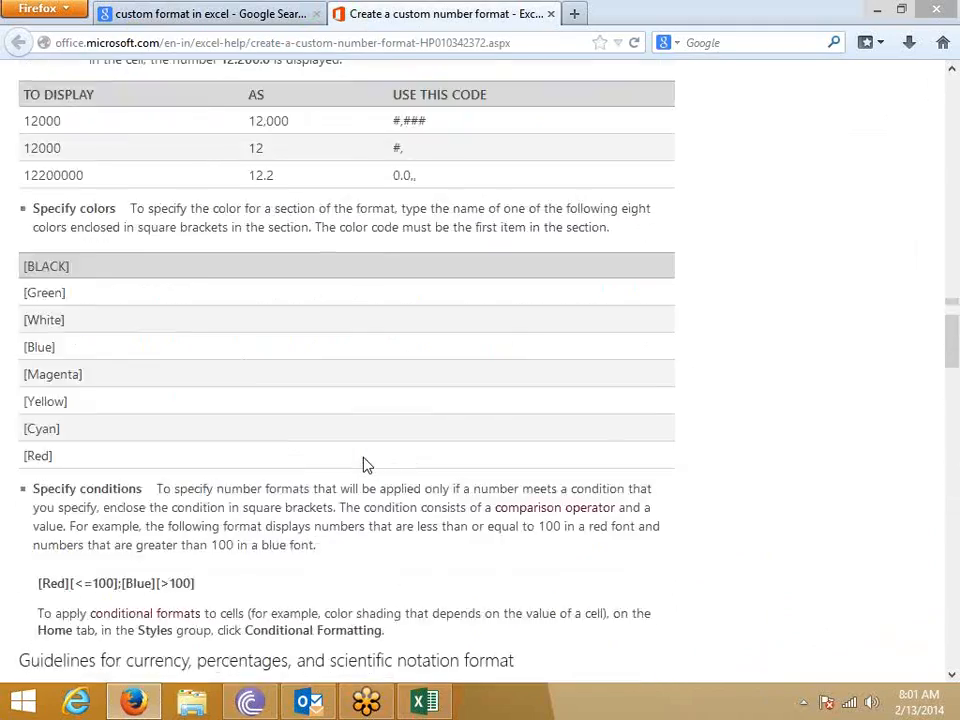
pyautogui.scroll(4, 365, 463)
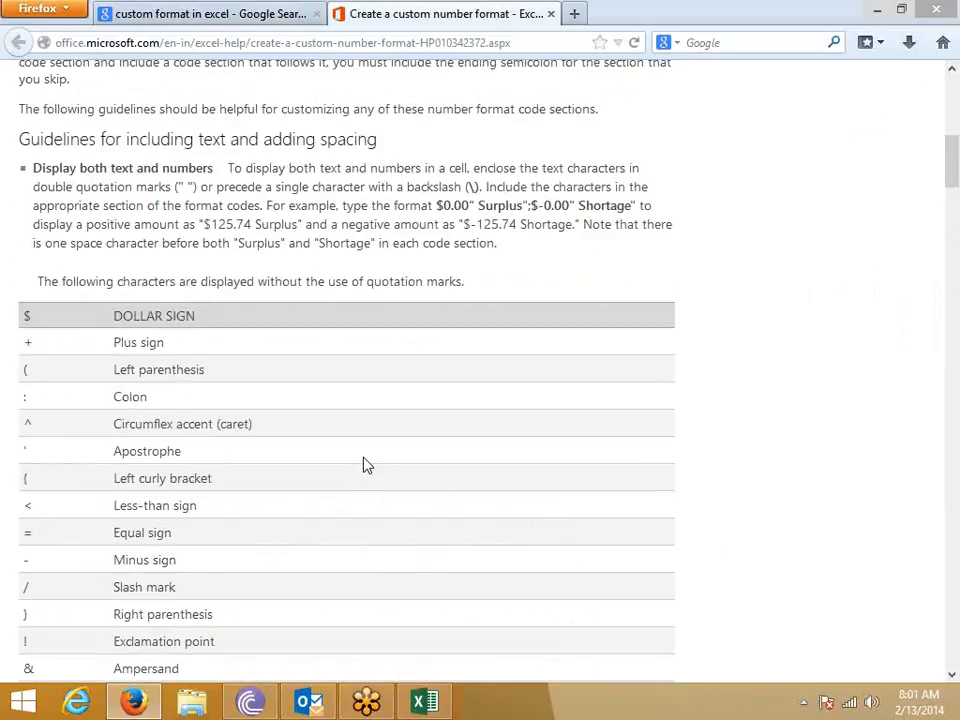
pyautogui.scroll(-3, 77, 163)
pyautogui.scroll(4, 59, 262)
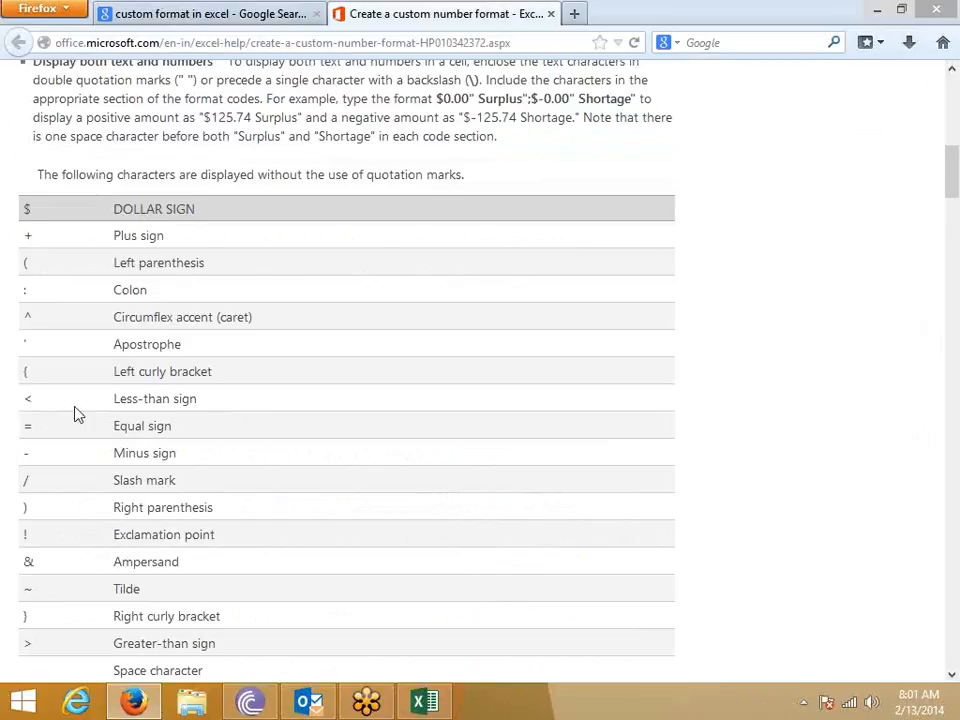
pyautogui.doubleClick(26, 266)
# - Highlight the @ text-entry code and the # and ? digit placeholder symbols
pyautogui.scroll(-5, 126, 426)
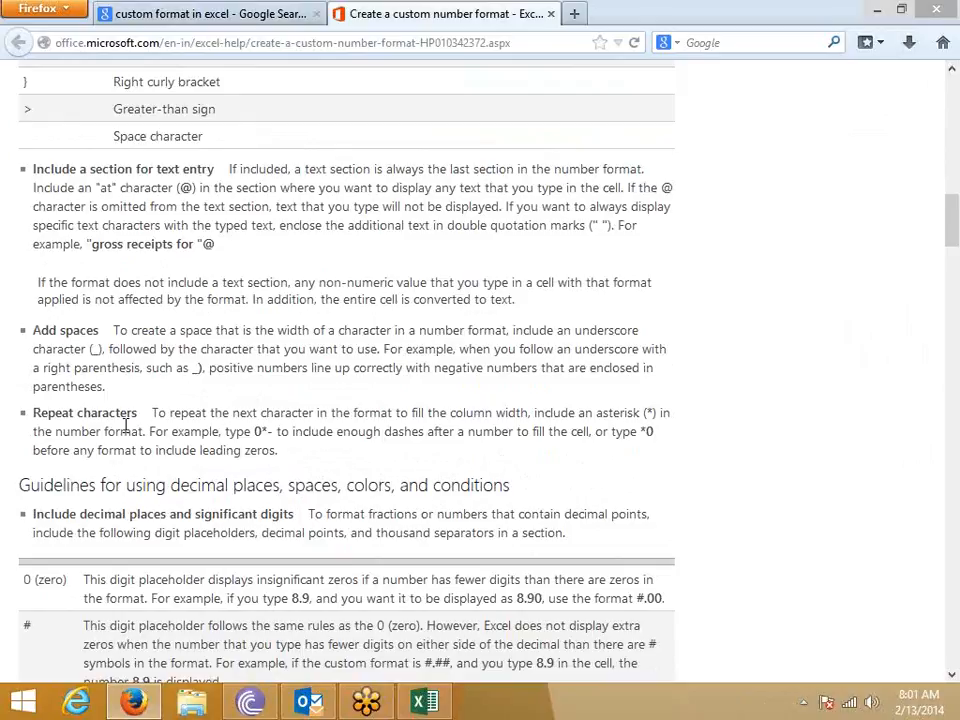
pyautogui.doubleClick(207, 245)
pyautogui.scroll(-4, 204, 332)
pyautogui.scroll(-1, 200, 410)
pyautogui.scroll(1, 199, 409)
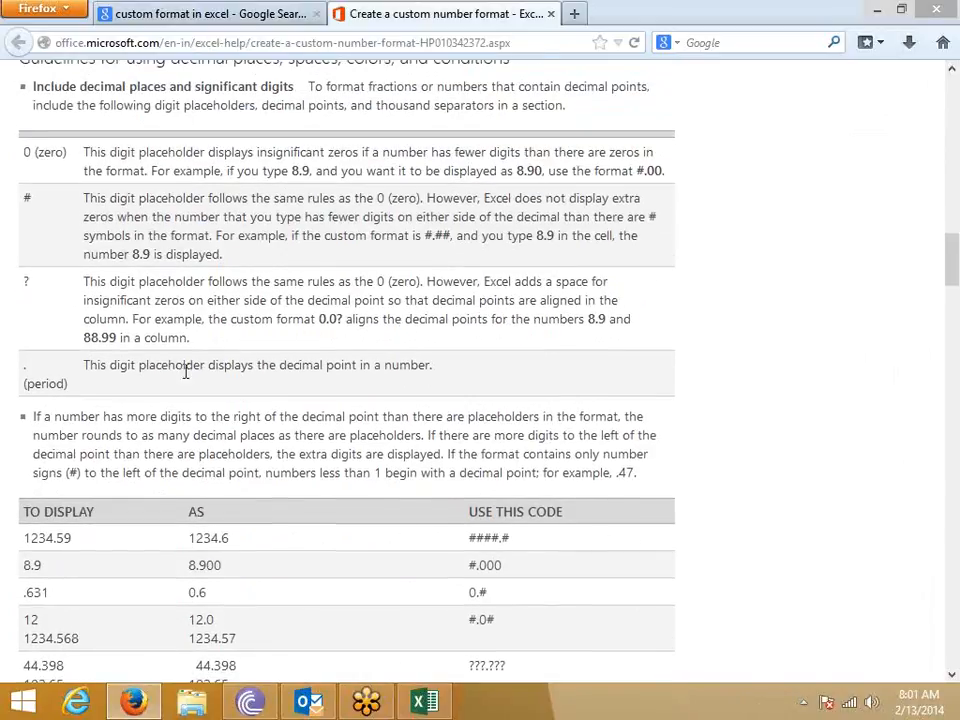
pyautogui.doubleClick(29, 198)
pyautogui.scroll(-2, 171, 460)
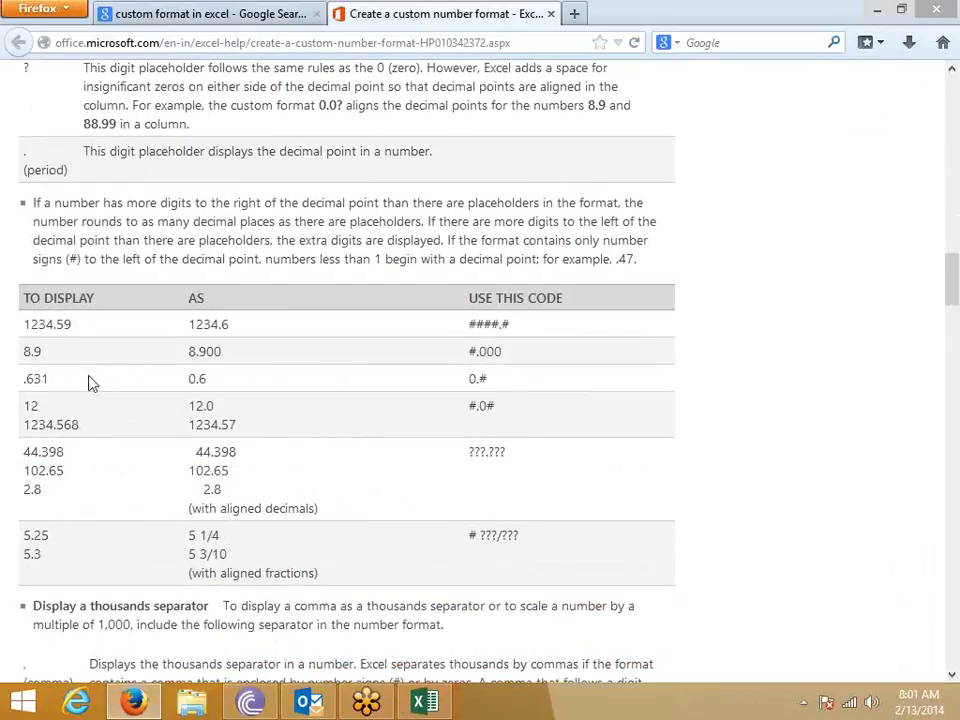
pyautogui.scroll(1, 29, 192)
pyautogui.doubleClick(27, 177)
pyautogui.scroll(-4, 197, 360)
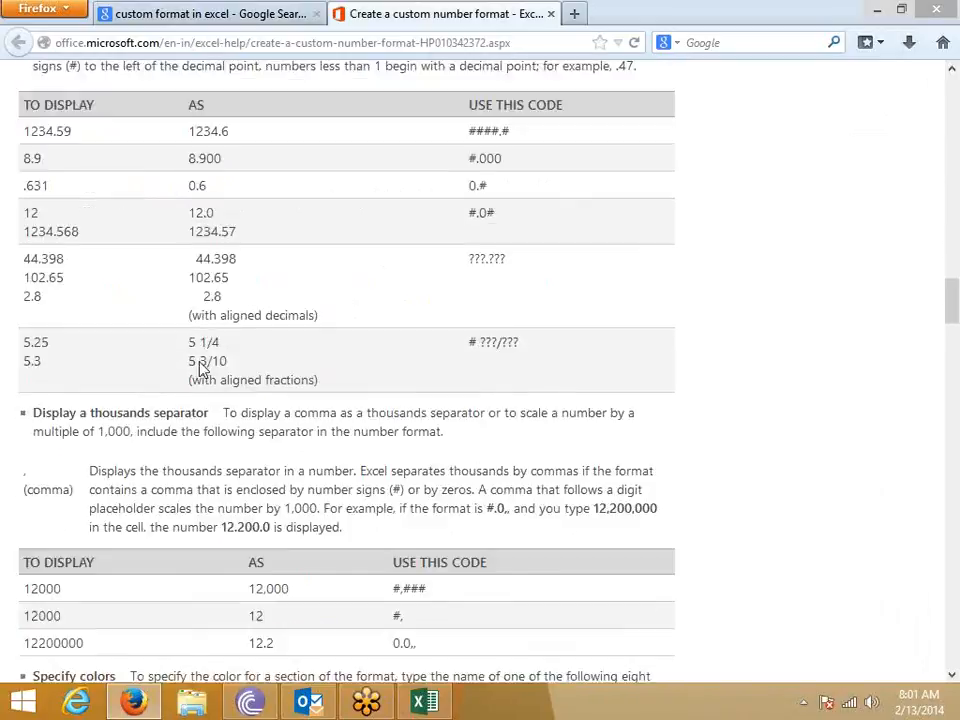
pyautogui.moveTo(518, 214)
pyautogui.mouseDown()
pyautogui.moveTo(438, 227)
pyautogui.moveTo(452, 216)
pyautogui.moveTo(508, 215)
pyautogui.mouseUp()
pyautogui.click(413, 352)
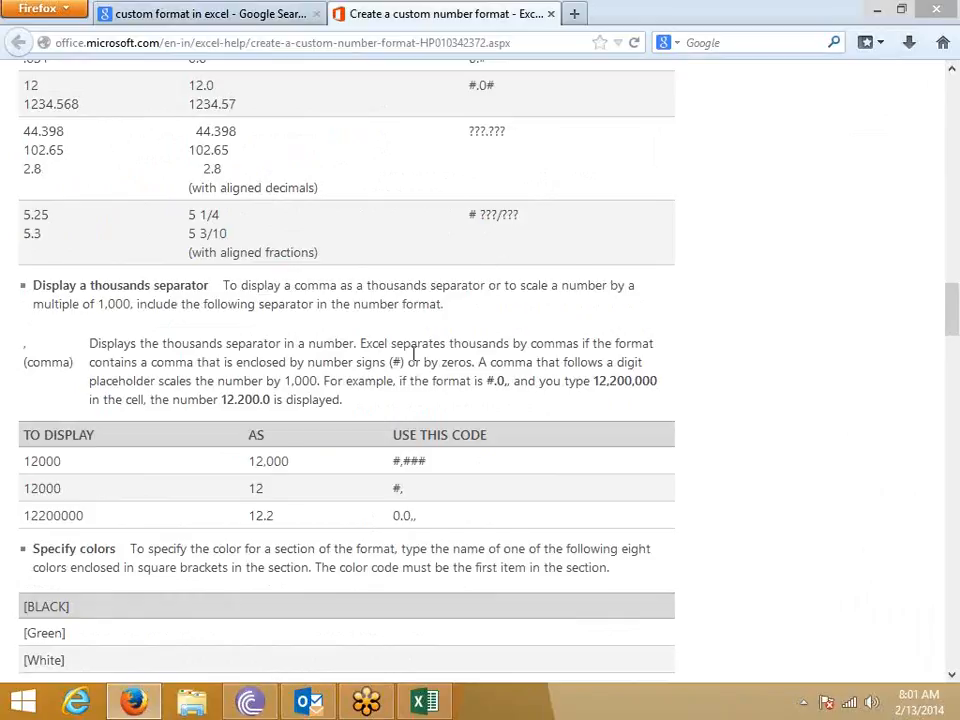
# - Highlight the #,### thousands separator code and its ### part
pyautogui.scroll(-1, 413, 352)
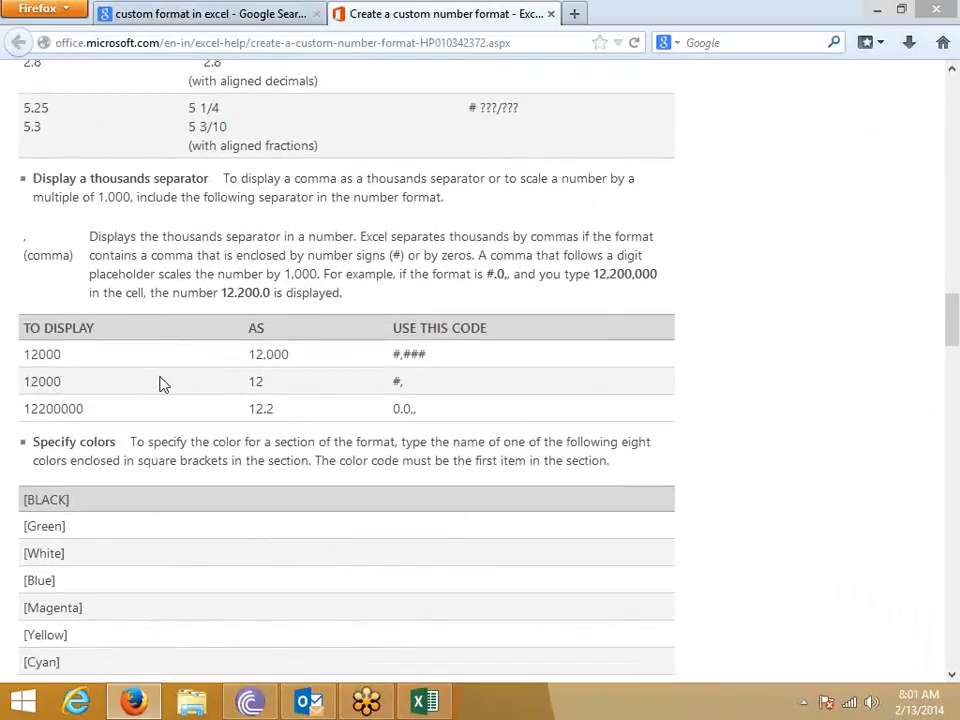
pyautogui.doubleClick(396, 355)
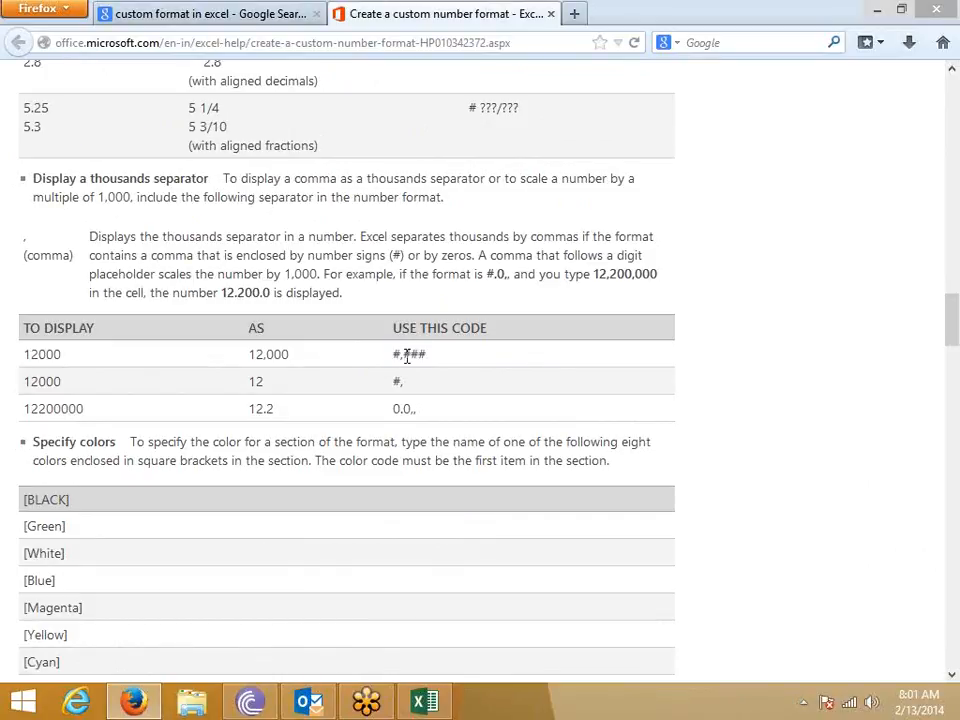
pyautogui.moveTo(406, 356); pyautogui.dragTo(443, 362)
pyautogui.click(394, 386)
# - Examine the #, code row showing 12000 scaled to 12
pyautogui.moveTo(74, 390); pyautogui.dragTo(11, 392)
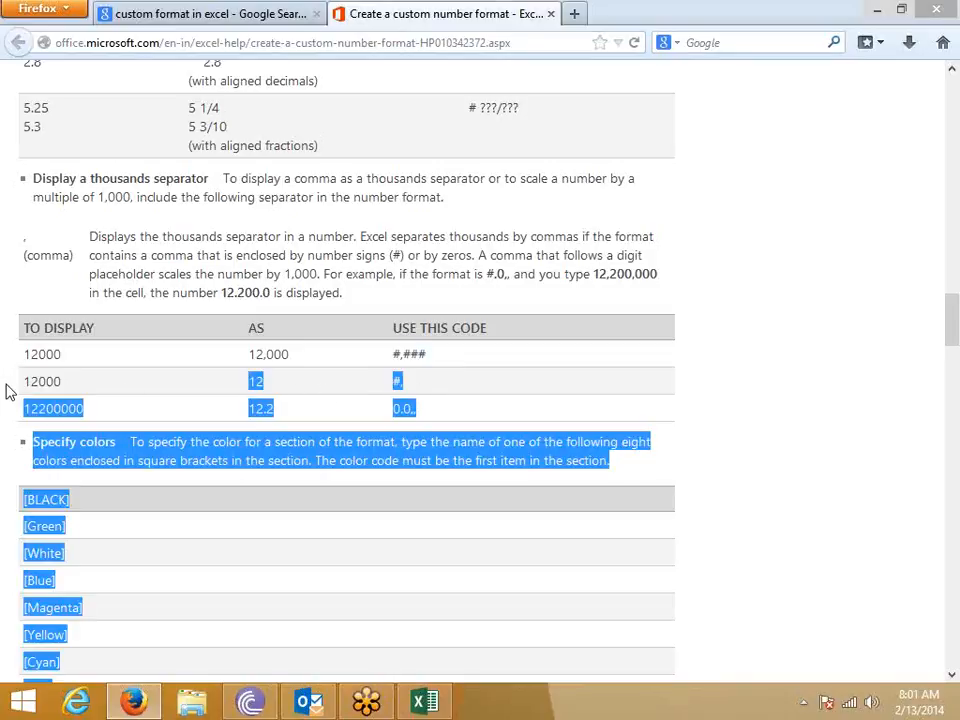
pyautogui.moveTo(390, 384); pyautogui.dragTo(396, 390)
pyautogui.doubleClick(409, 389)
pyautogui.click(409, 389)
pyautogui.doubleClick(409, 390)
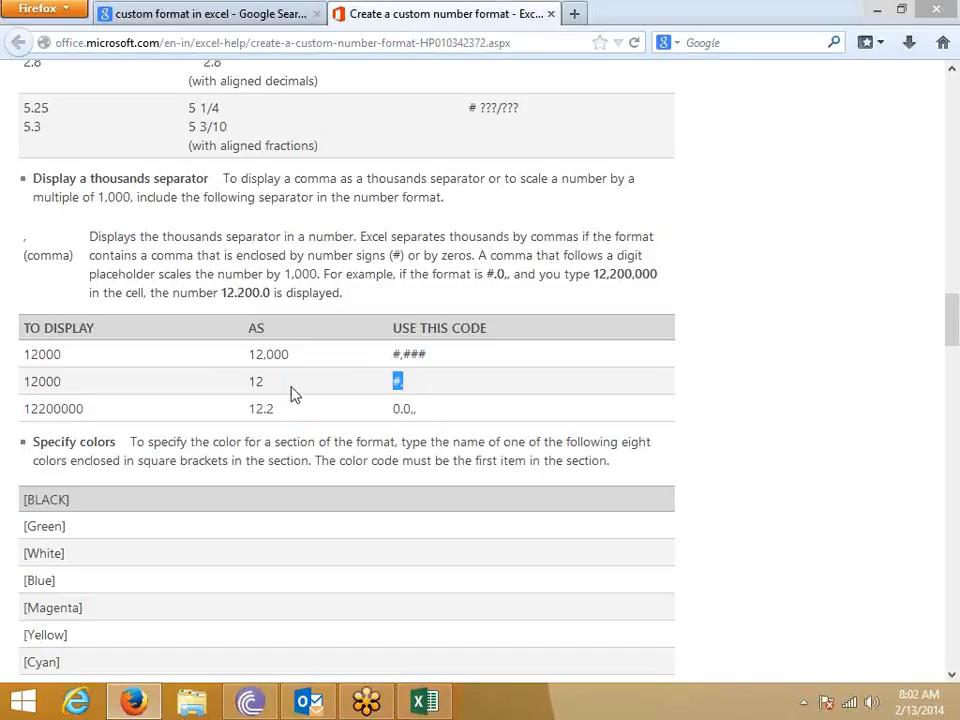
pyautogui.moveTo(81, 390); pyautogui.dragTo(22, 382)
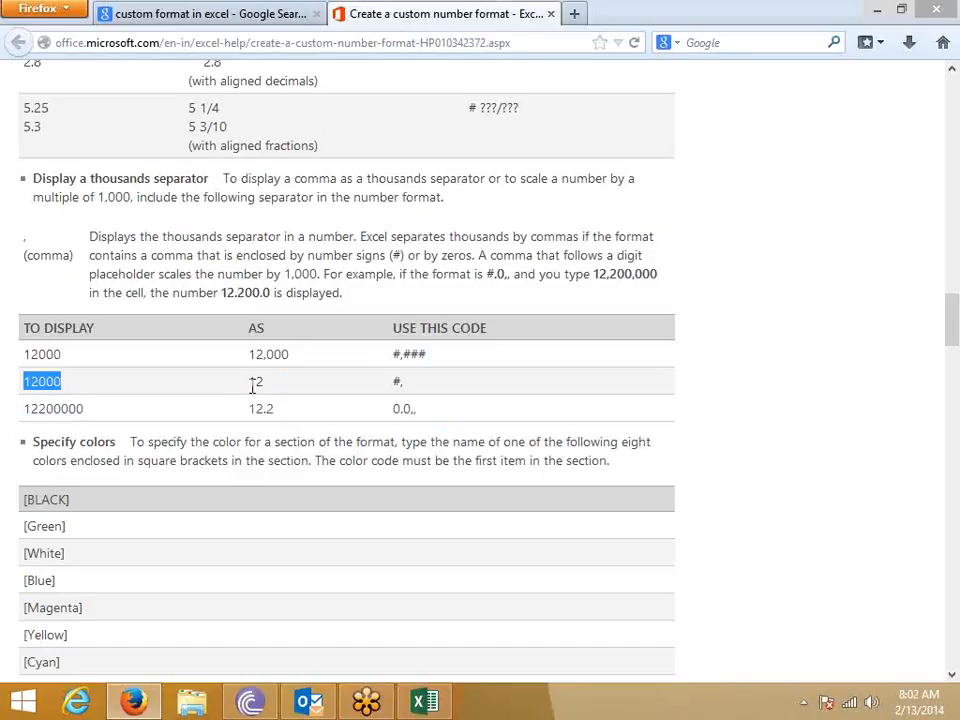
pyautogui.doubleClick(257, 383)
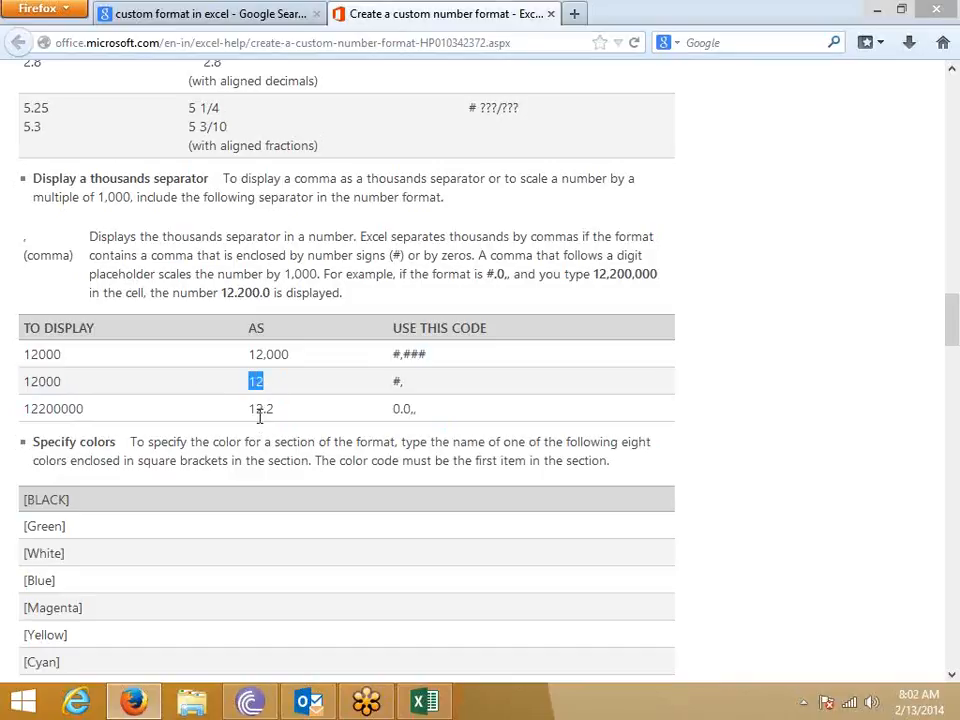
# - Examine the 0.0,, code row showing 12200000 scaled to 12.2
pyautogui.scroll(-2, 259, 416)
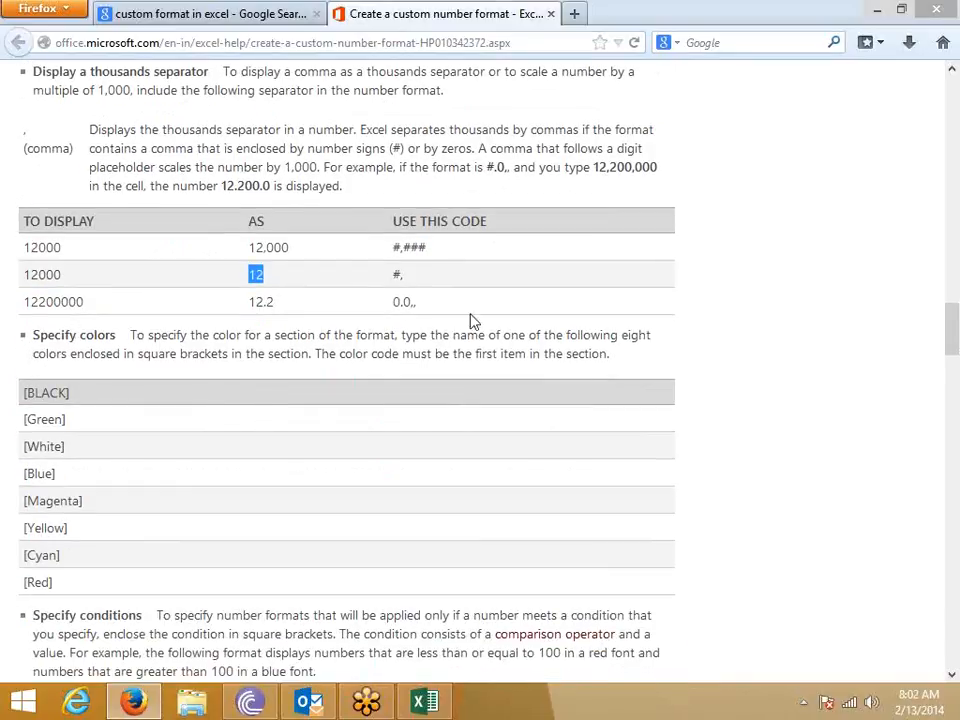
pyautogui.moveTo(407, 304); pyautogui.dragTo(415, 306)
pyautogui.moveTo(27, 303); pyautogui.dragTo(86, 311)
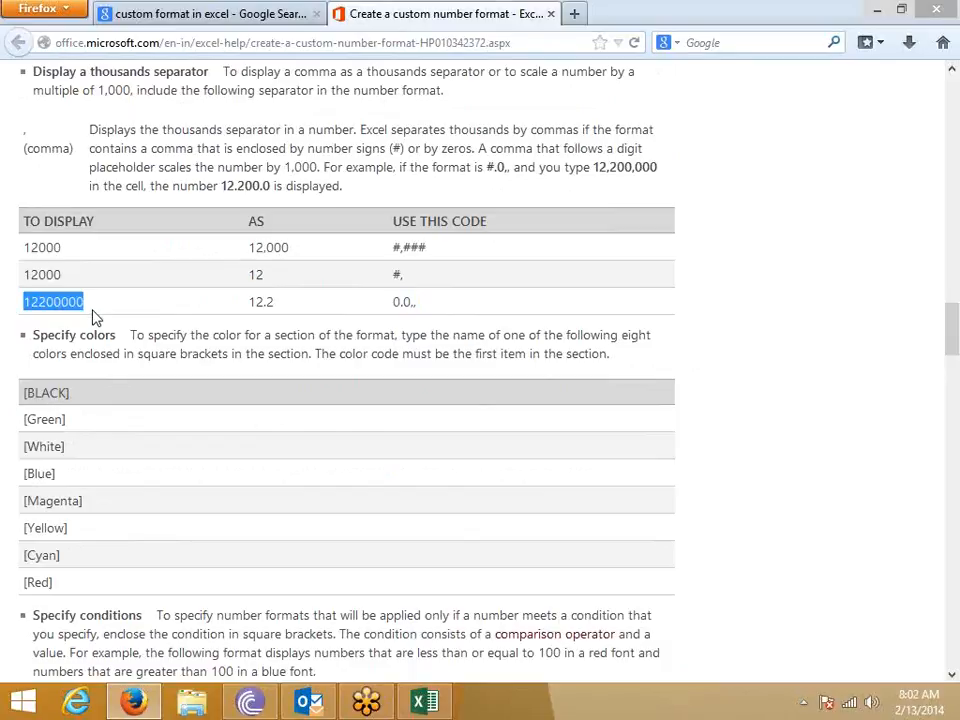
pyautogui.click(263, 303)
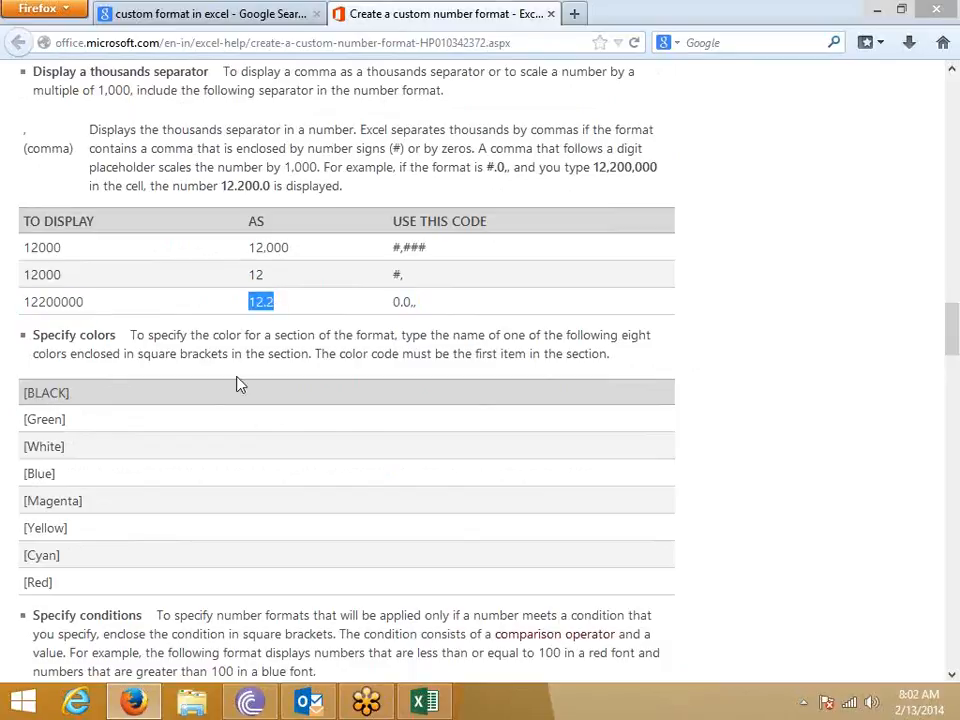
# - Highlight the [Red][<=100];[Blue][>100] condition example, its <= and Blue parts, and the colour codes
pyautogui.scroll(-4, 199, 405)
pyautogui.moveTo(199, 500); pyautogui.dragTo(60, 497)
pyautogui.click(71, 495)
pyautogui.doubleClick(82, 493)
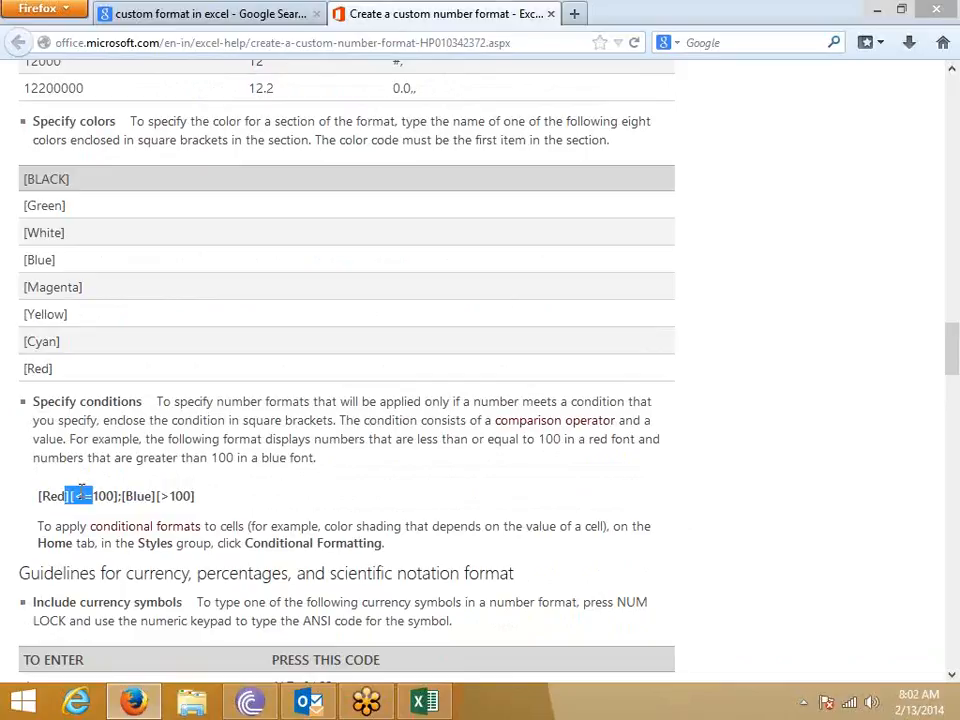
pyautogui.doubleClick(139, 496)
pyautogui.moveTo(56, 381); pyautogui.dragTo(22, 178)
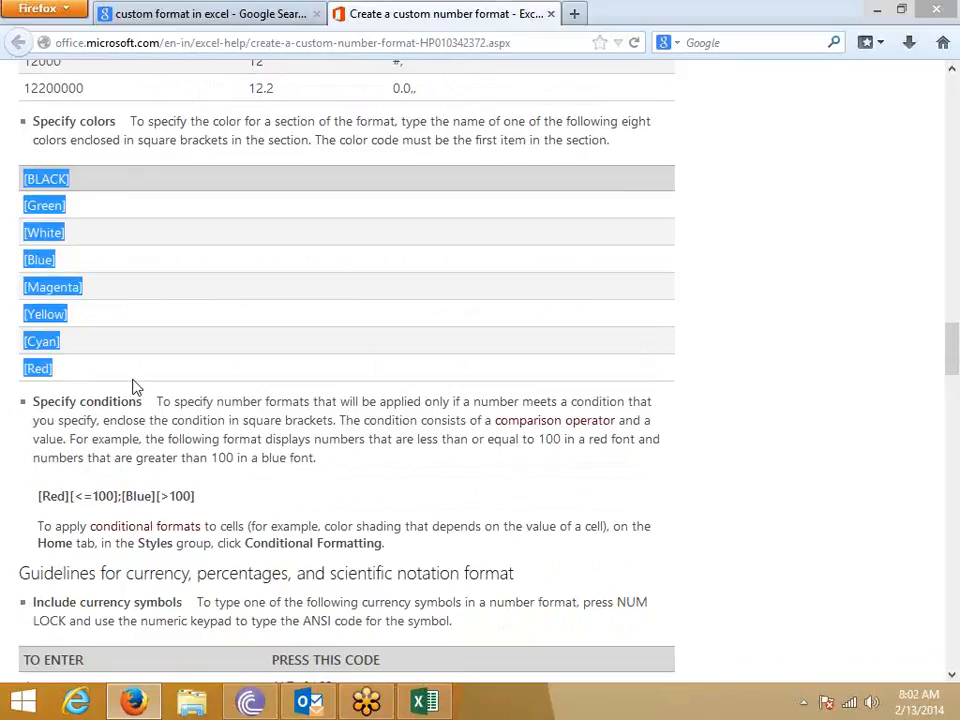
# - Check the taskbar network and hidden-icon panels, then scroll to the date-format codes
pyautogui.click(849, 703)
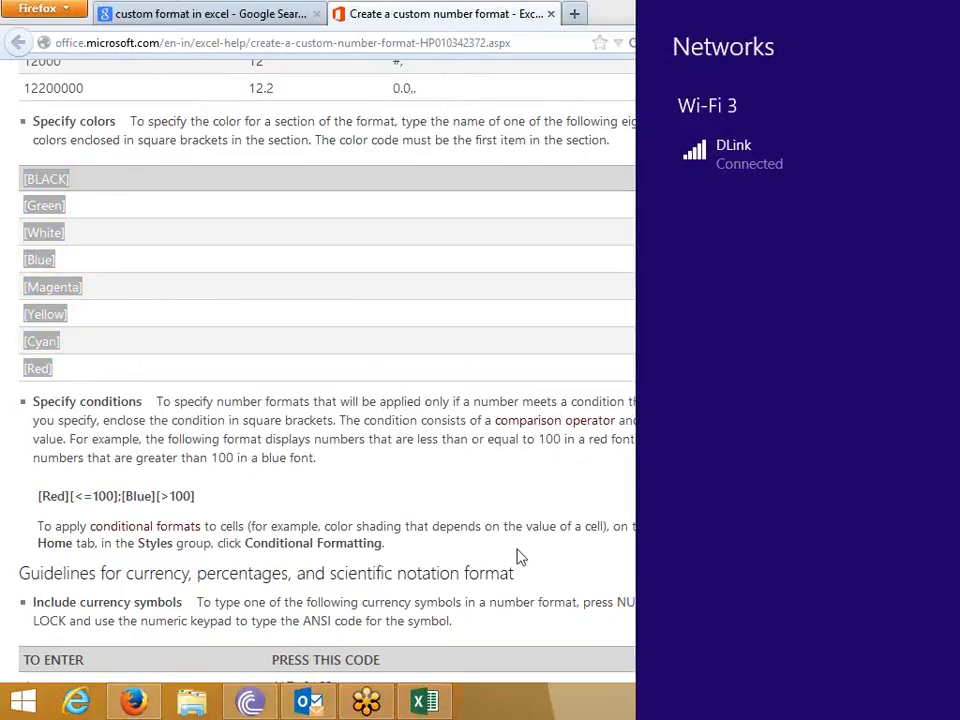
pyautogui.click(500, 544)
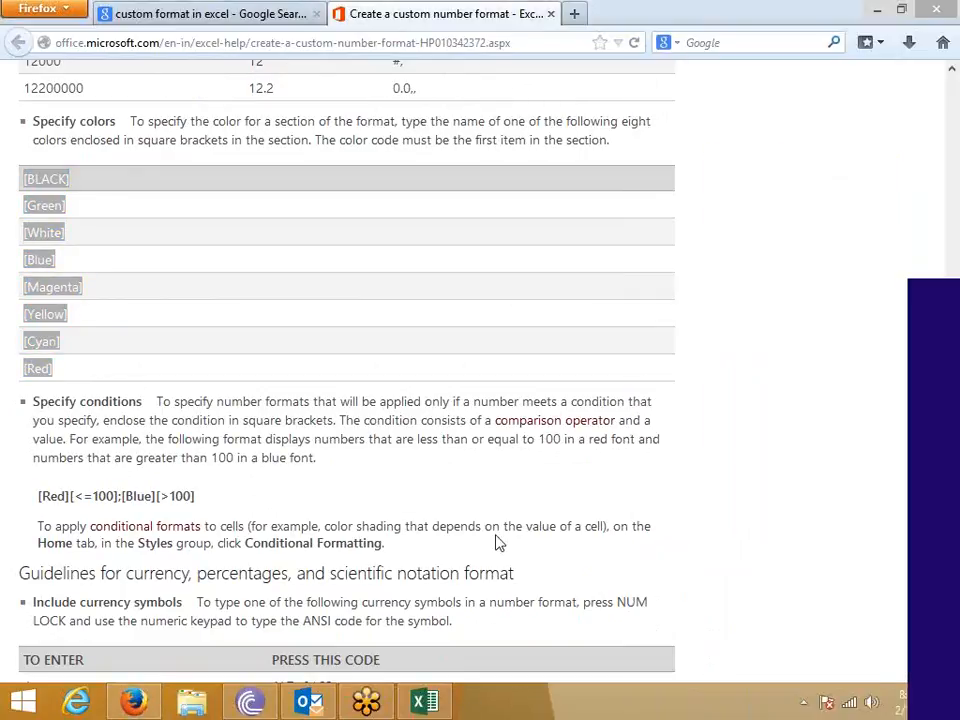
pyautogui.click(804, 704)
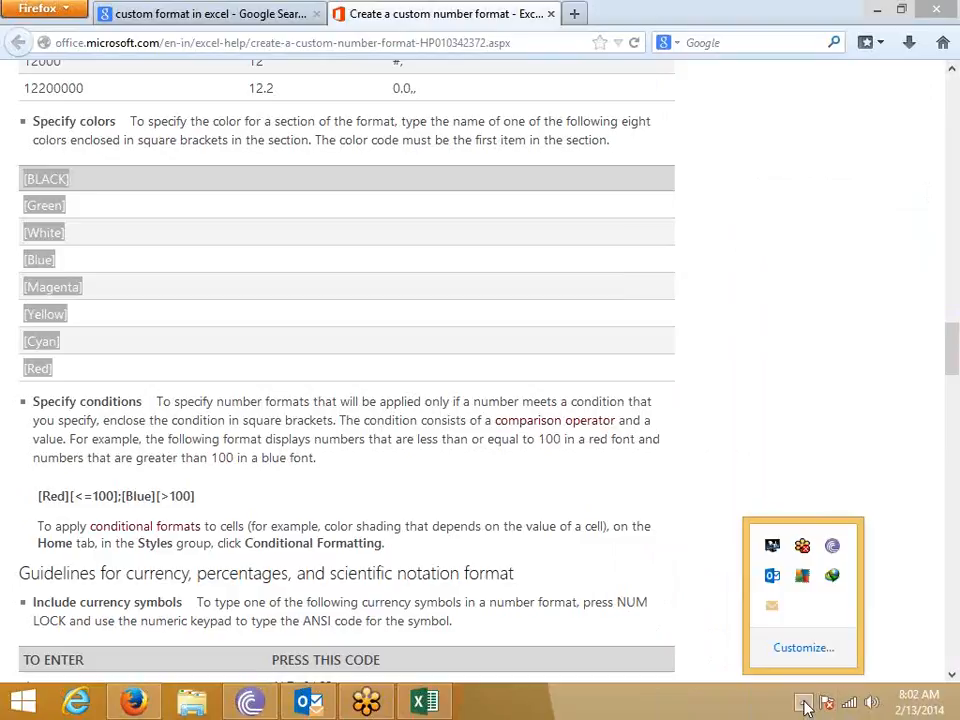
pyautogui.click(484, 543)
pyautogui.scroll(-10, 482, 546)
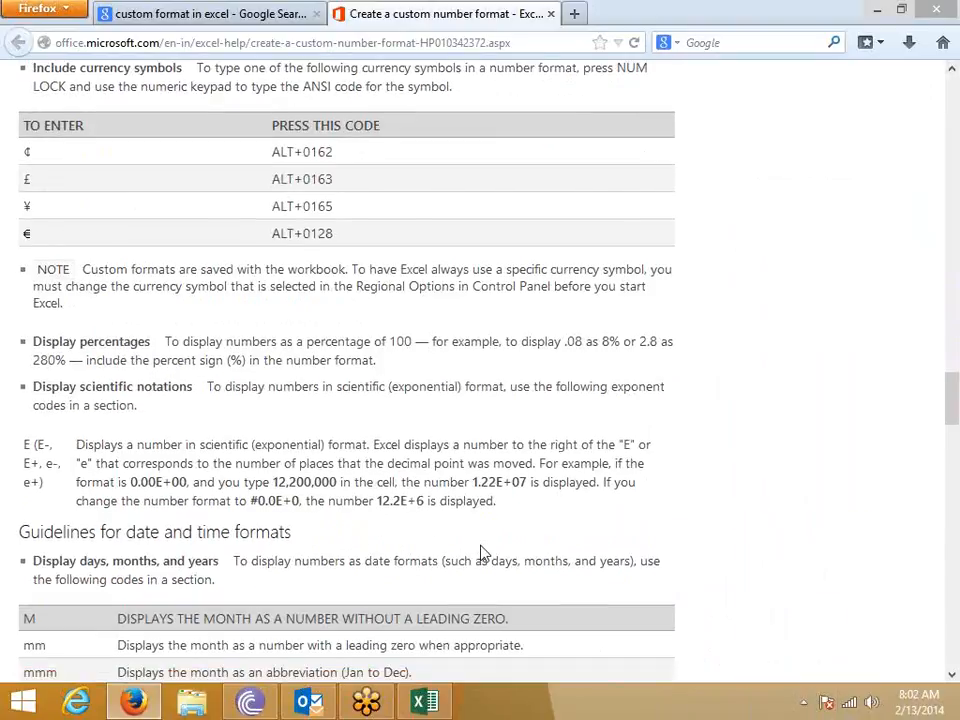
pyautogui.scroll(-7, 481, 552)
pyautogui.scroll(2, 481, 552)
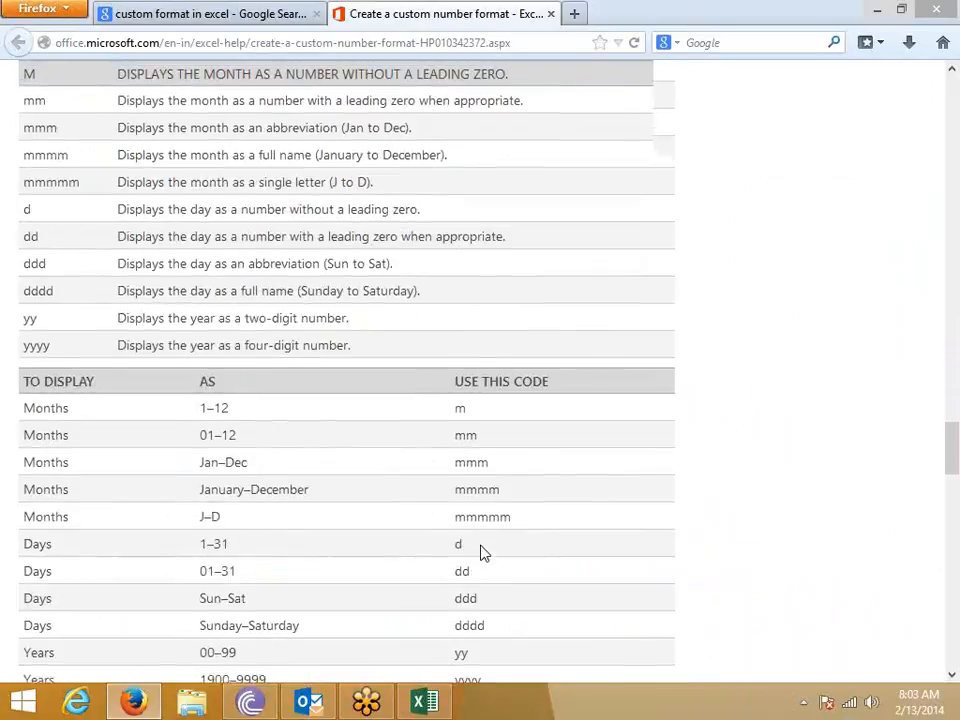
pyautogui.scroll(-4, 481, 552)
# - Close Firefox and the Excel workbook without saving, removing the recovered files
pyautogui.click(550, 14)
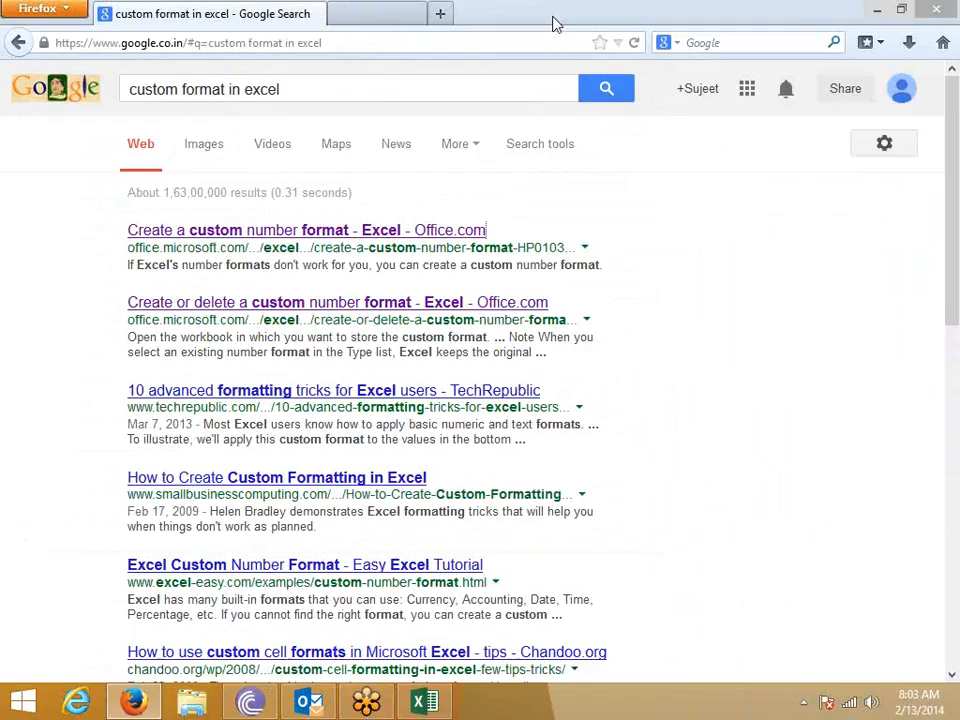
pyautogui.click(946, 9)
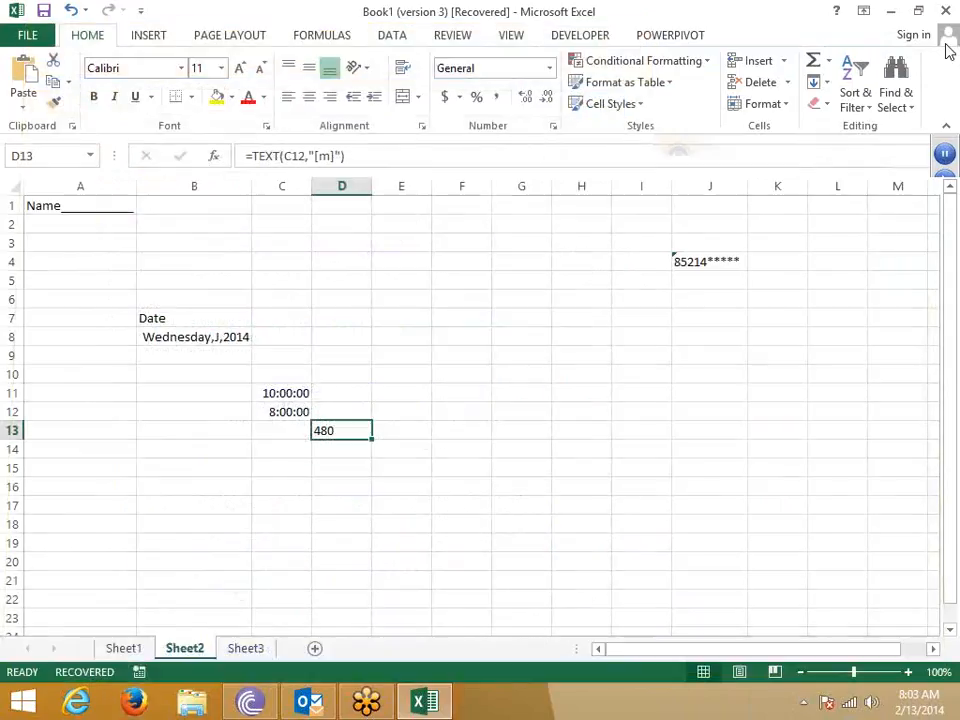
pyautogui.click(944, 10)
pyautogui.click(455, 372)
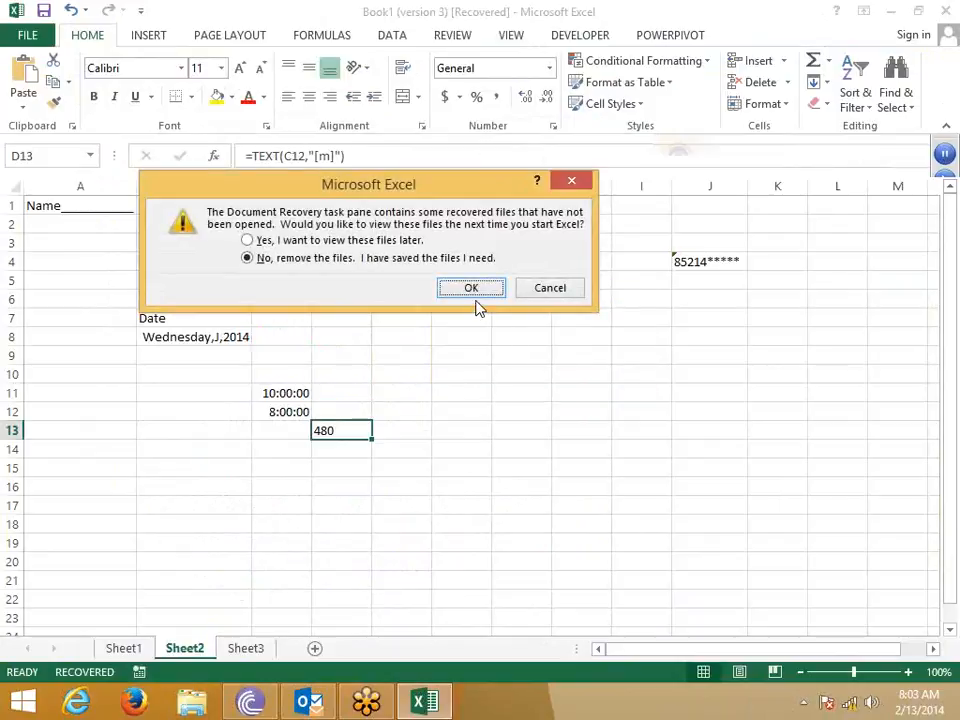
pyautogui.click(476, 294)
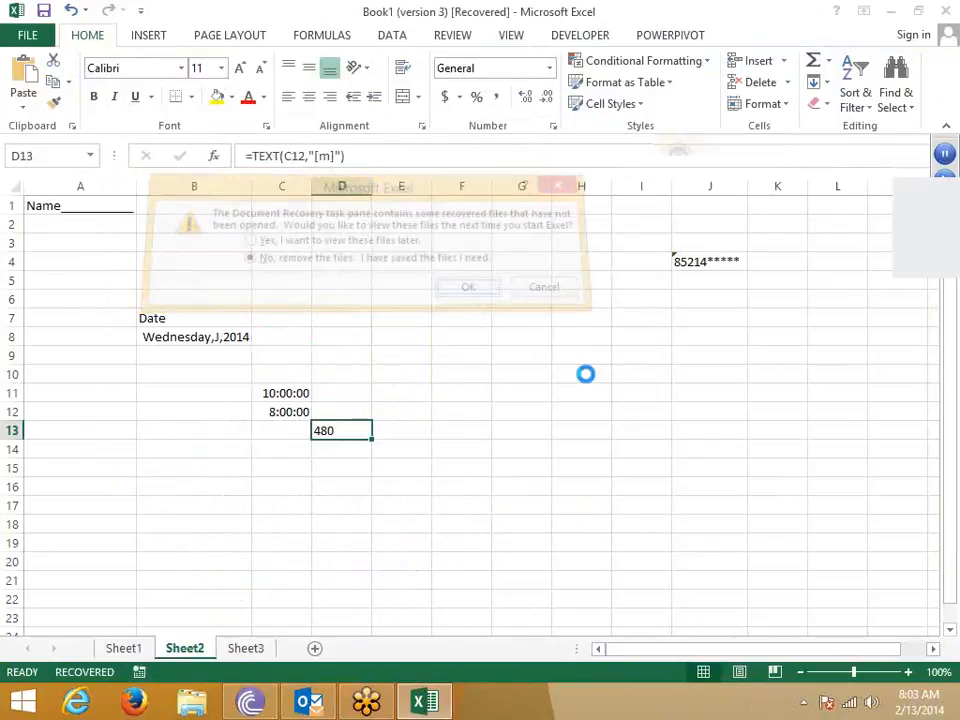